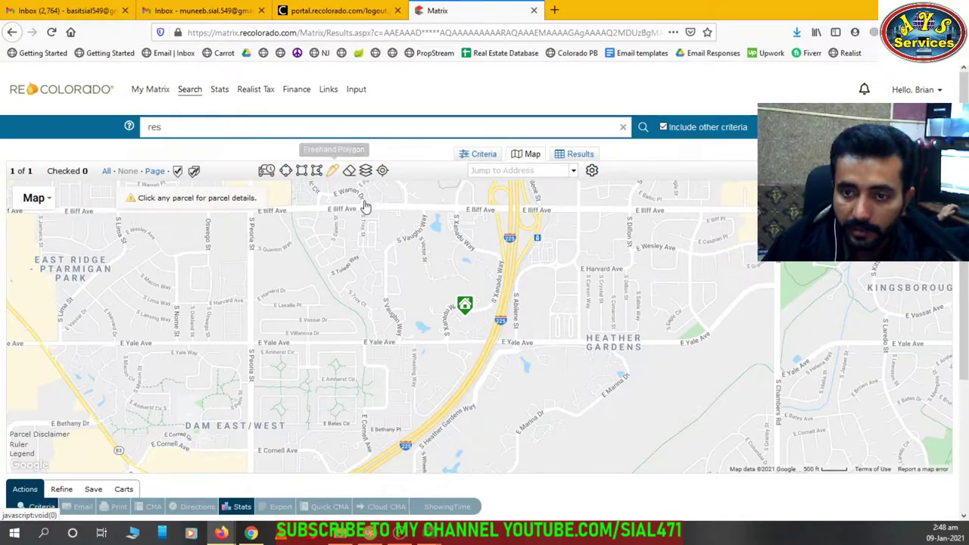
Step: Draw a freehand search area around the subject and clear the street number and name criteria
{"action": "mouse_move", "coordinate": [371, 234]}
{"action": "left_mouse_down"}
{"action": "mouse_move", "coordinate": [460, 244]}
{"action": "mouse_move", "coordinate": [494, 297]}
{"action": "mouse_move", "coordinate": [482, 342]}
{"action": "mouse_move", "coordinate": [399, 353]}
{"action": "mouse_move", "coordinate": [361, 285]}
{"action": "mouse_move", "coordinate": [371, 234]}
{"action": "left_mouse_up"}
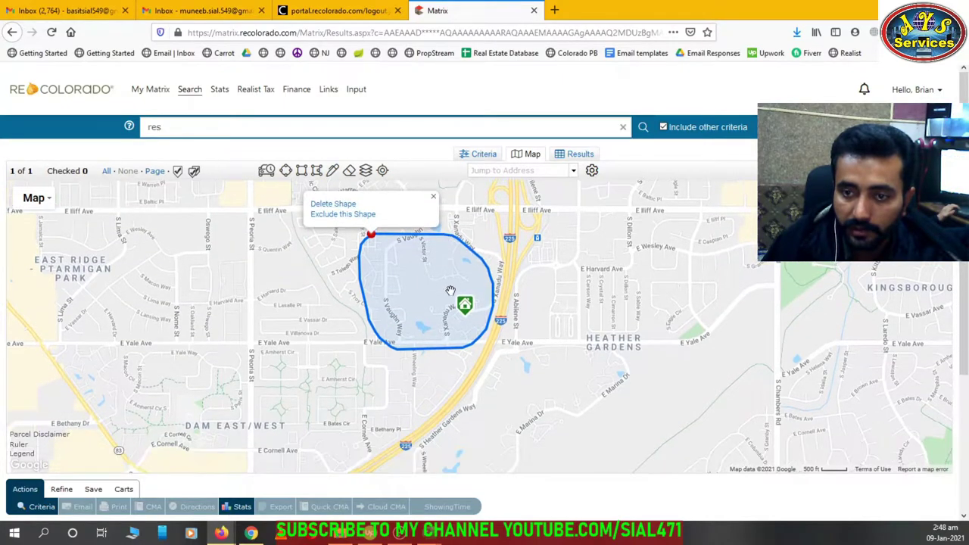
{"action": "left_click", "coordinate": [480, 154]}
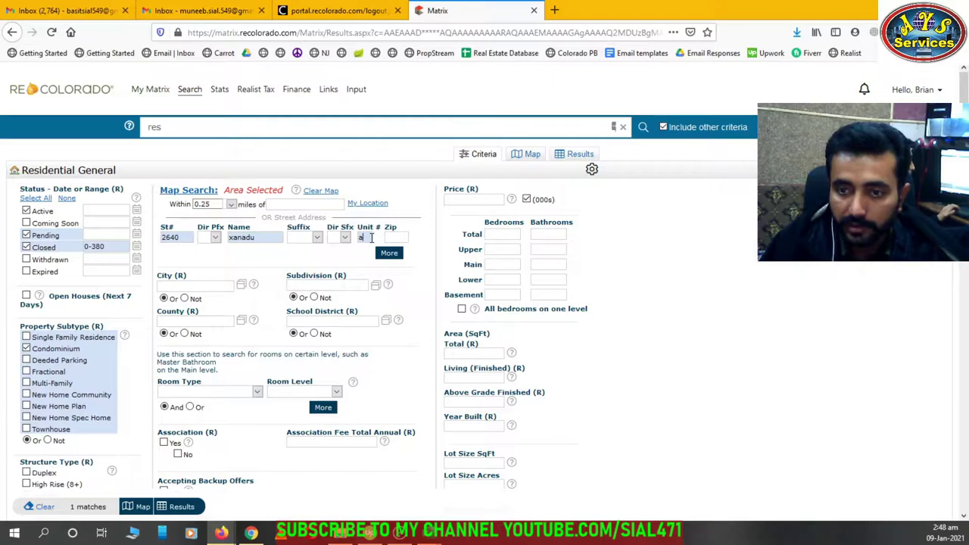
{"action": "key", "text": "BackSpace"}
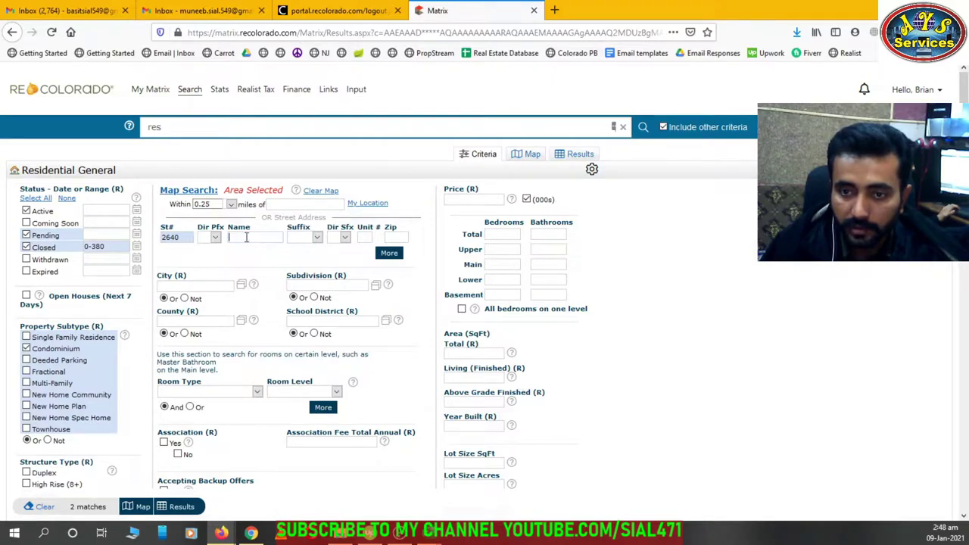
{"action": "key", "text": "BackSpace"}
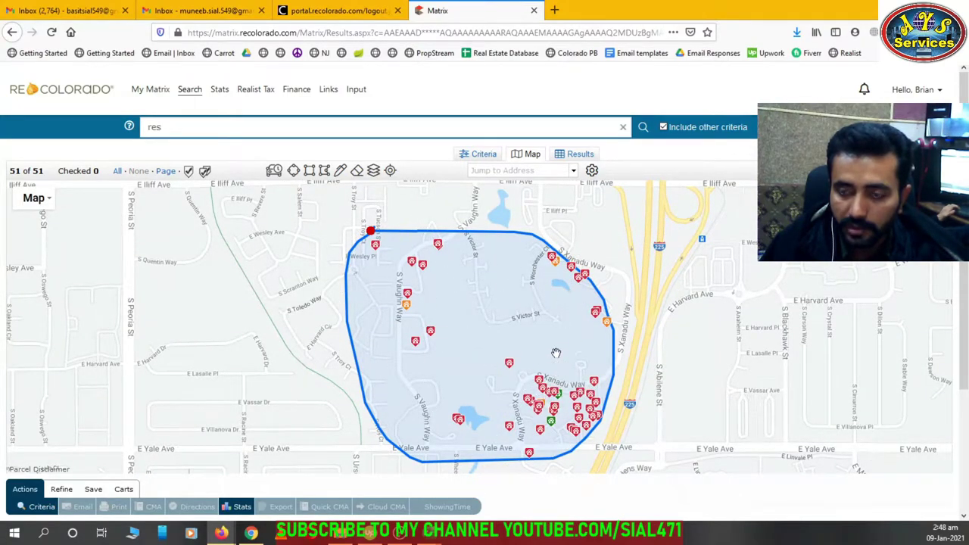
{"action": "left_click", "coordinate": [486, 155]}
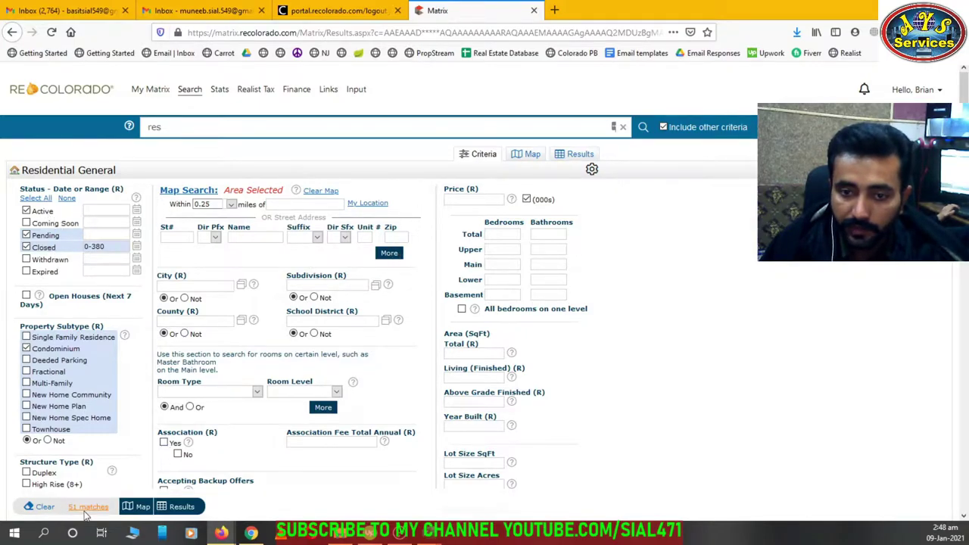
{"action": "left_click", "coordinate": [185, 506]}
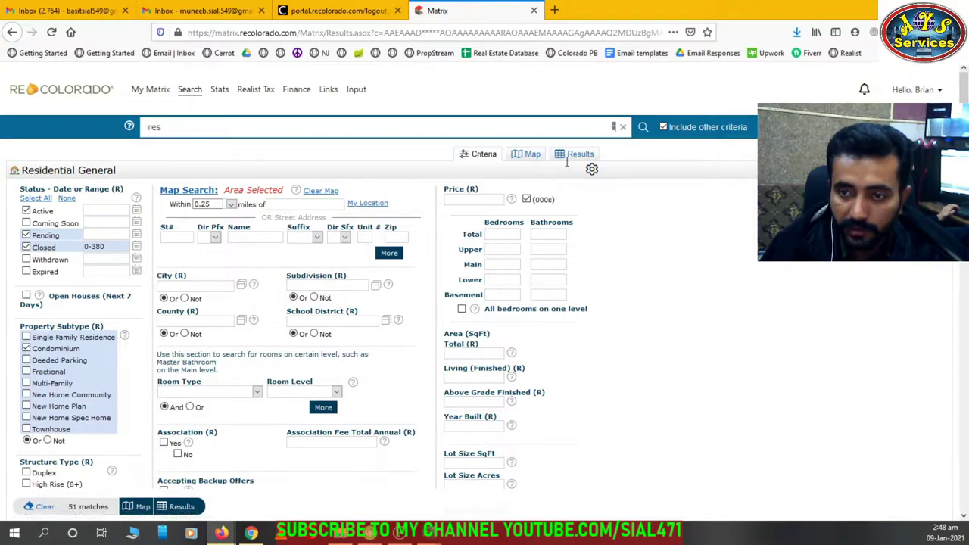
{"action": "scroll", "coordinate": [498, 209], "scroll_direction": "down", "scroll_amount": 4}
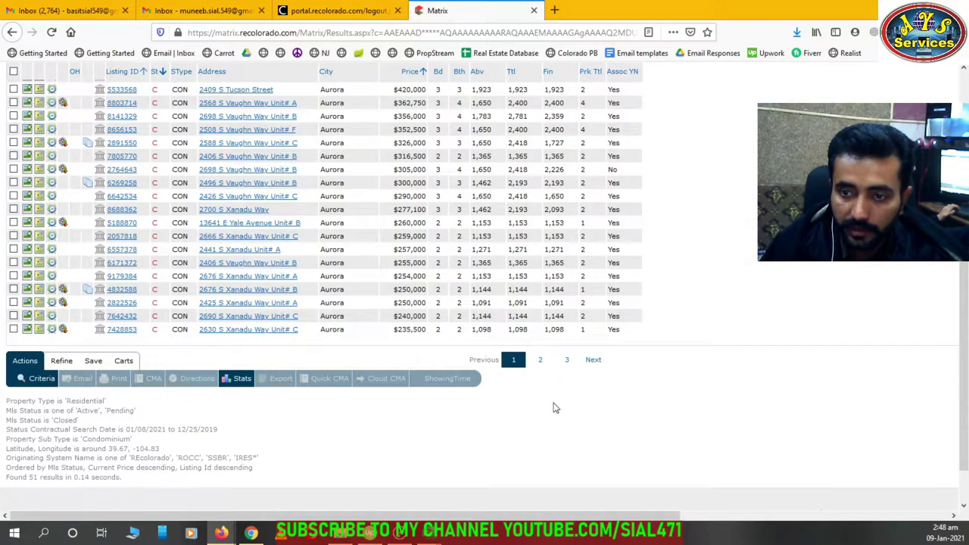
{"action": "scroll", "coordinate": [553, 409], "scroll_direction": "up", "scroll_amount": 4}
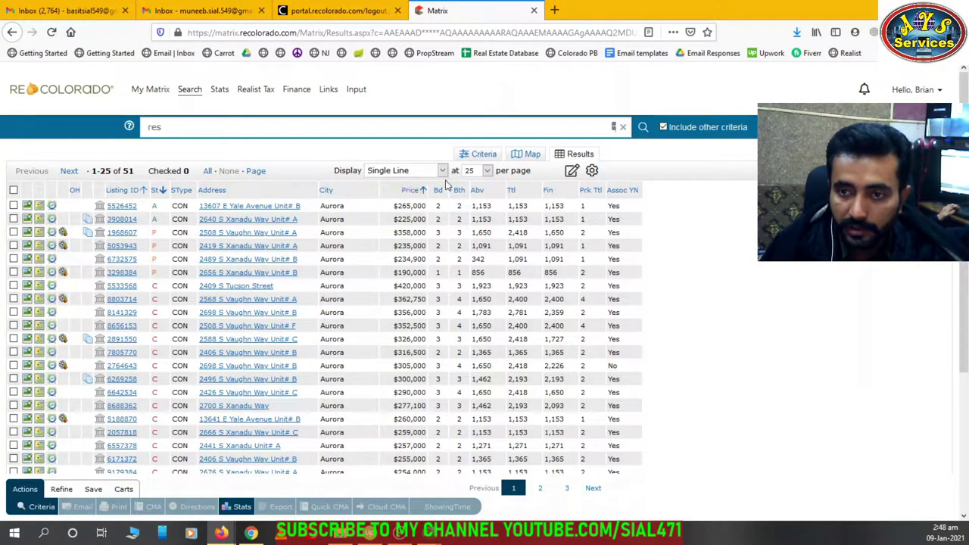
{"action": "left_click", "coordinate": [488, 171]}
{"action": "left_click", "coordinate": [478, 207]}
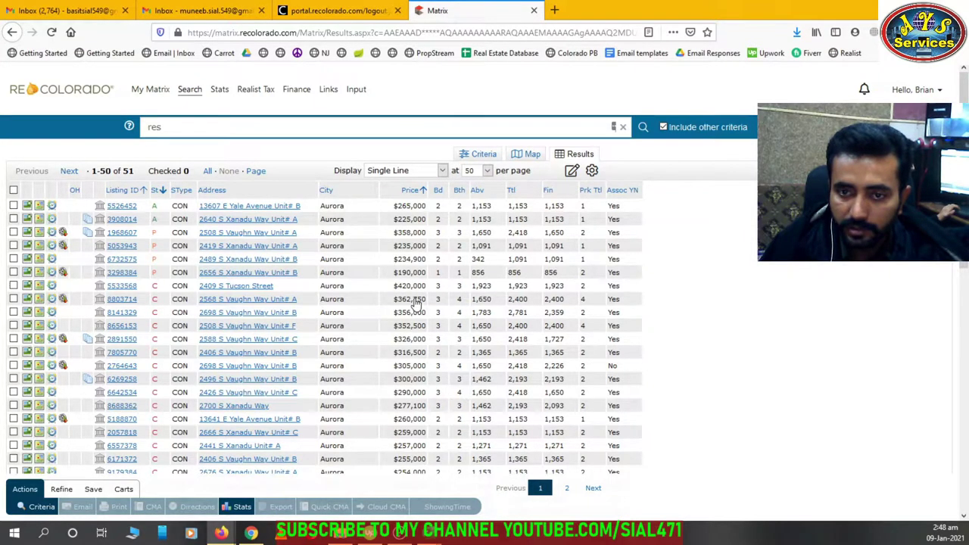
{"action": "scroll", "coordinate": [415, 303], "scroll_direction": "down", "scroll_amount": 1}
{"action": "scroll", "coordinate": [364, 309], "scroll_direction": "up", "scroll_amount": 1}
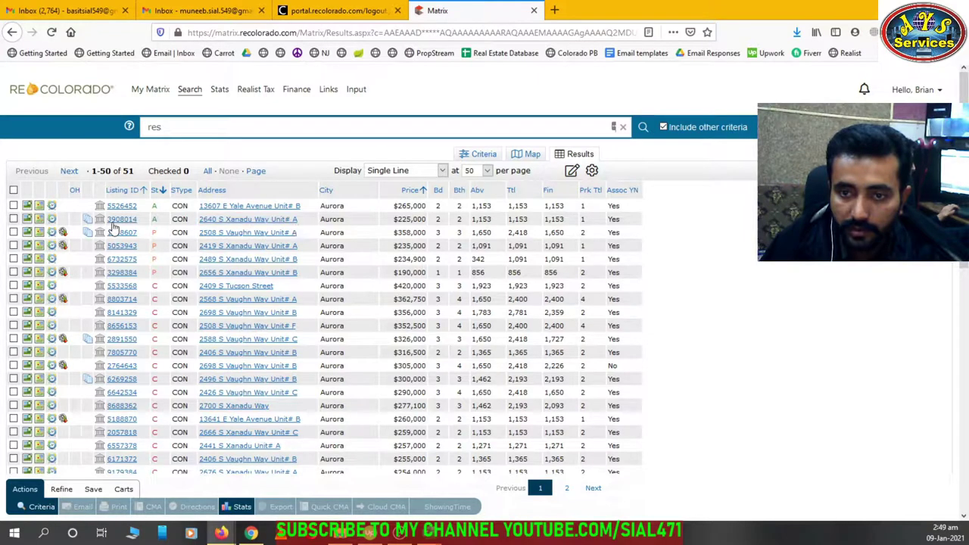
{"action": "left_click", "coordinate": [13, 219]}
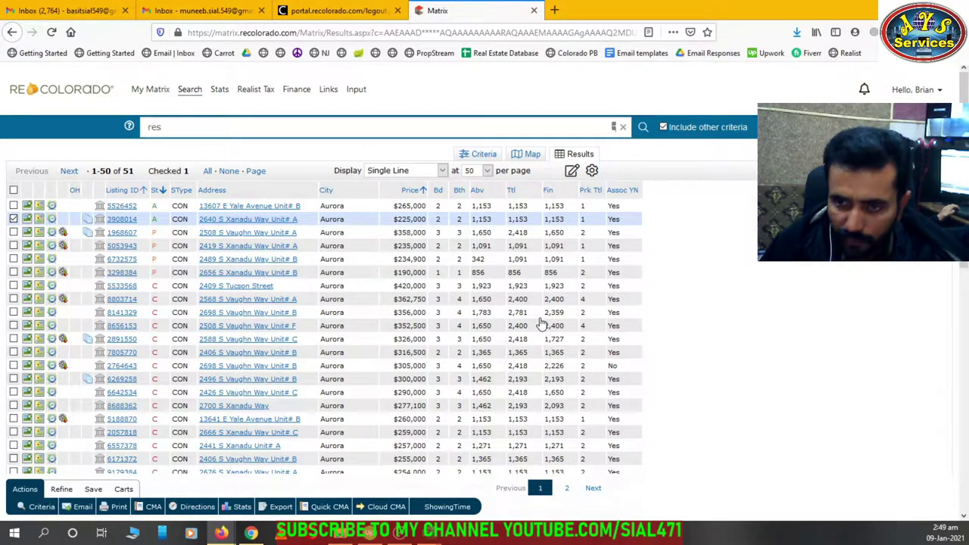
{"action": "left_click", "coordinate": [27, 218]}
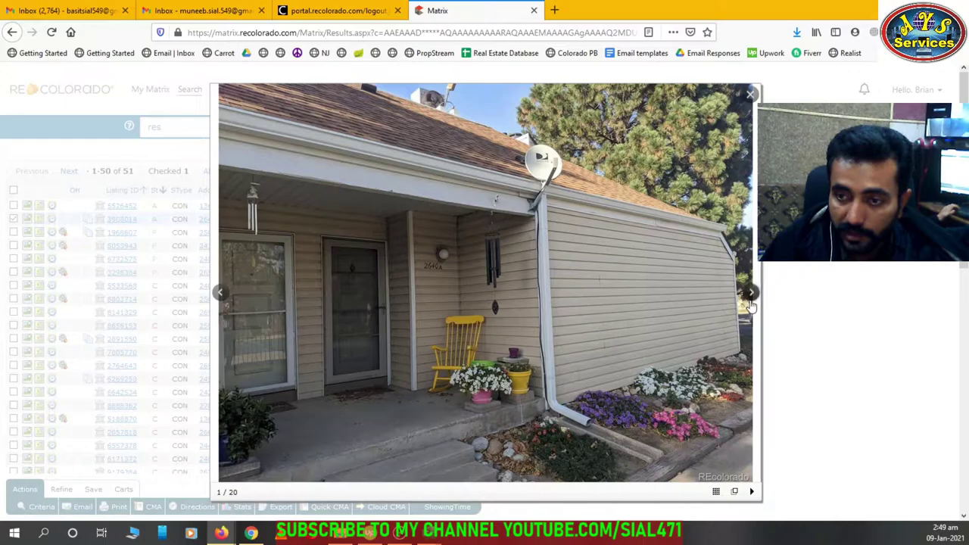
{"action": "left_click", "coordinate": [749, 297]}
{"action": "left_click", "coordinate": [750, 300]}
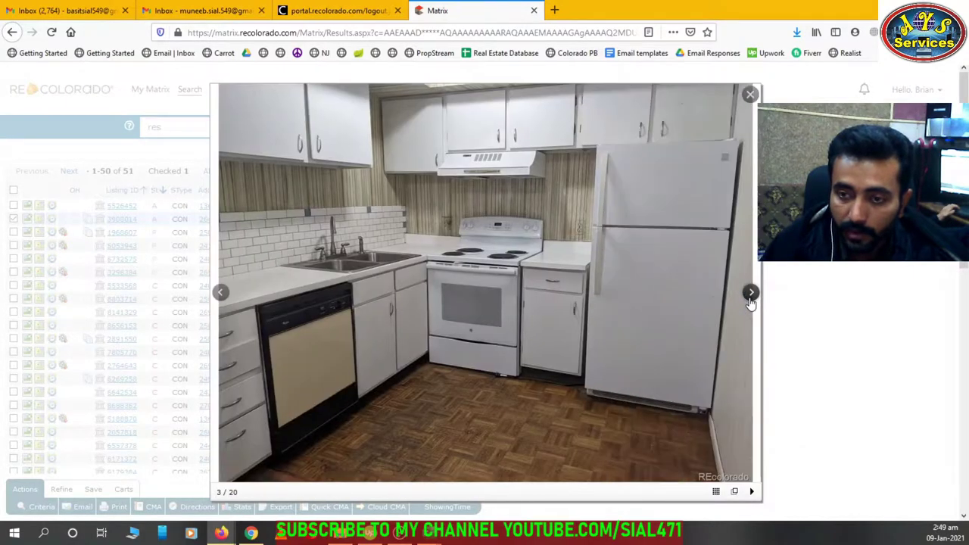
{"action": "left_click", "coordinate": [750, 296]}
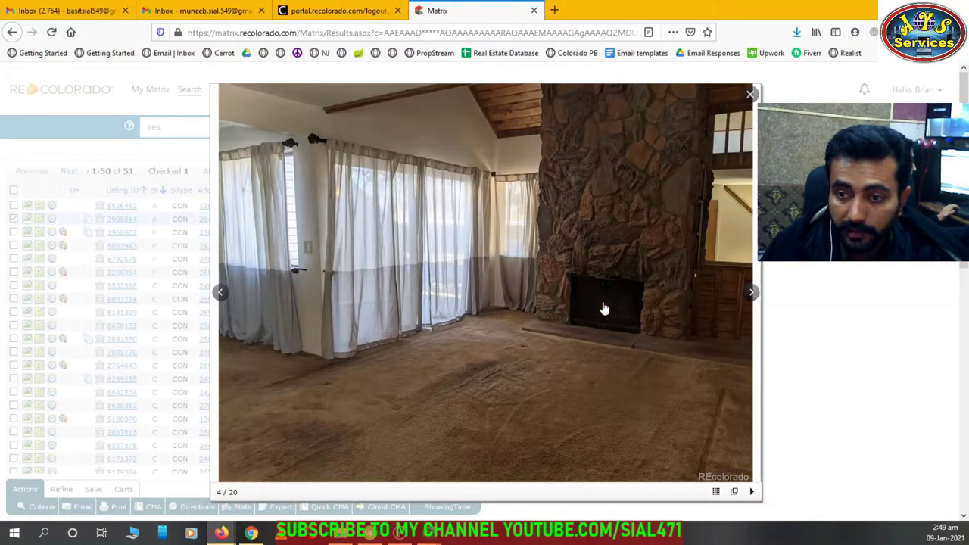
{"action": "left_click", "coordinate": [751, 294]}
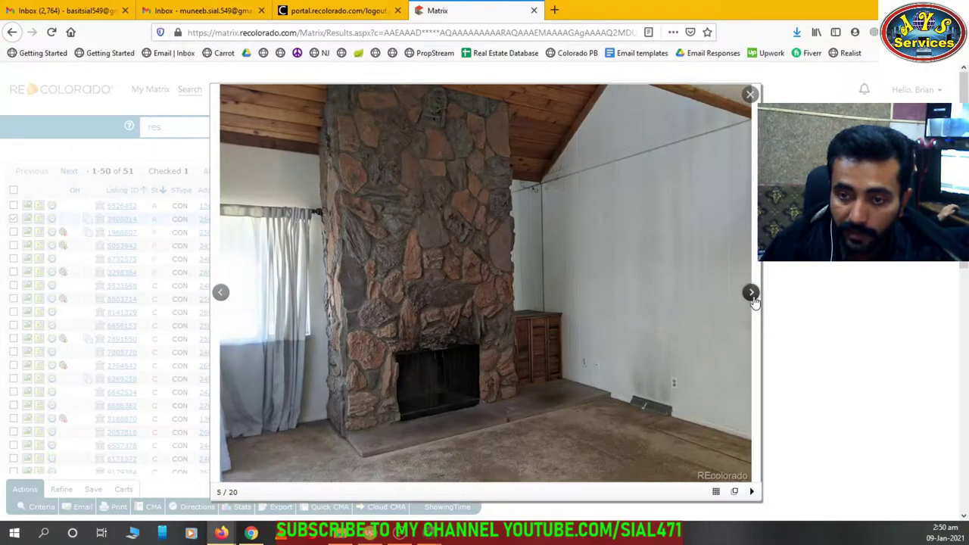
{"action": "left_click", "coordinate": [751, 293]}
{"action": "left_click", "coordinate": [751, 294]}
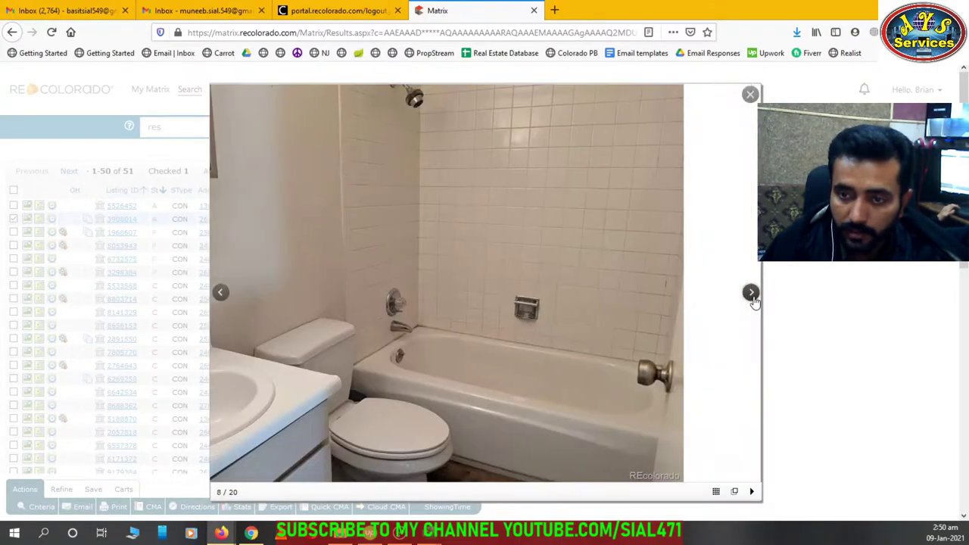
{"action": "left_click", "coordinate": [751, 294]}
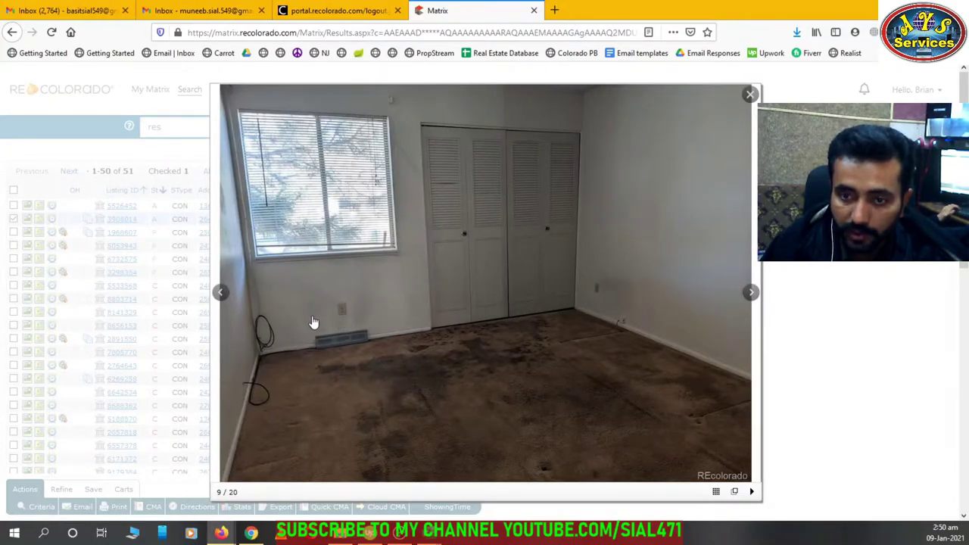
{"action": "left_click", "coordinate": [752, 293]}
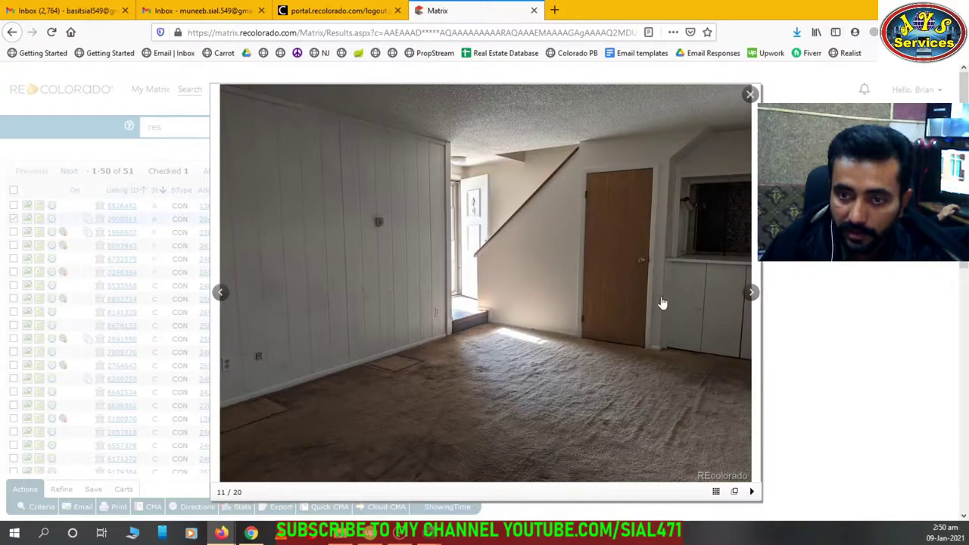
{"action": "left_click", "coordinate": [749, 299]}
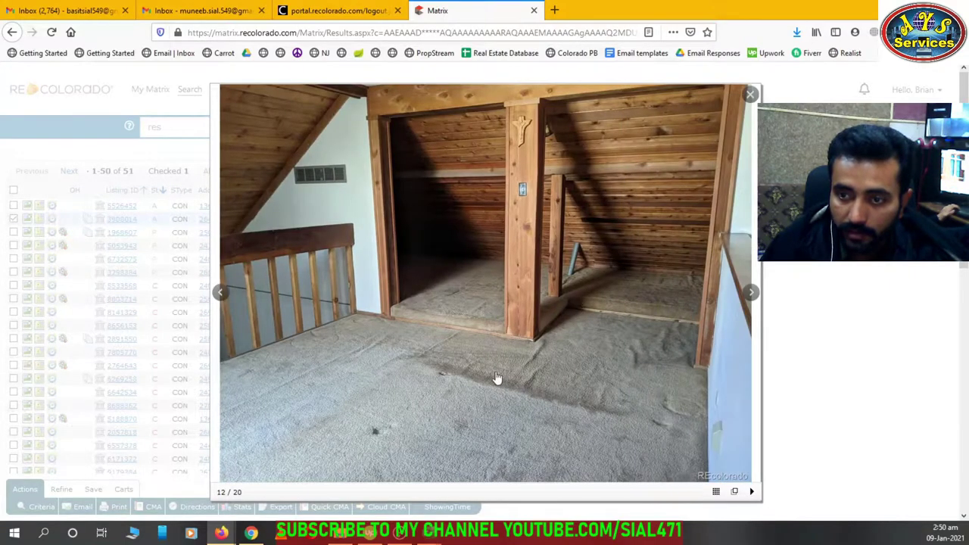
{"action": "left_click", "coordinate": [753, 299]}
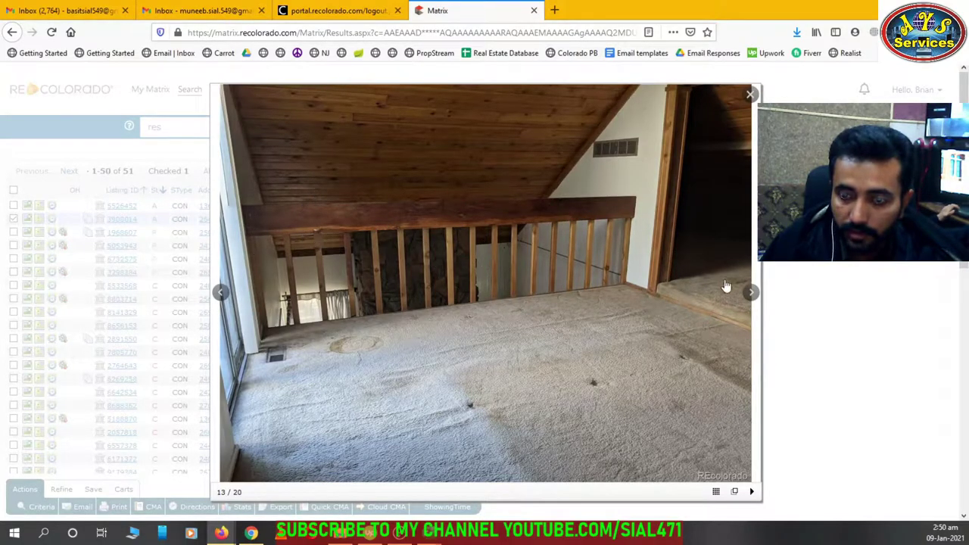
{"action": "left_click", "coordinate": [751, 293]}
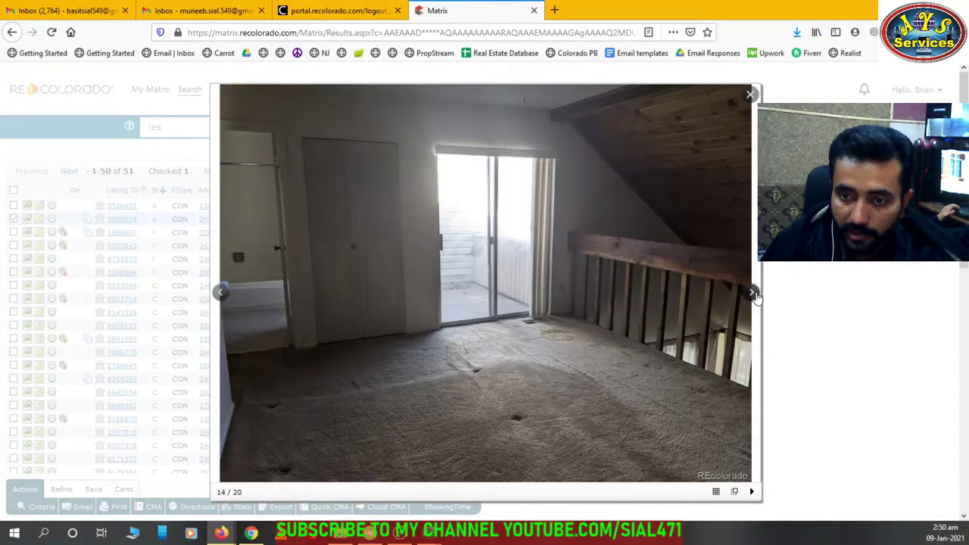
{"action": "left_click", "coordinate": [752, 294]}
{"action": "left_click", "coordinate": [752, 294]}
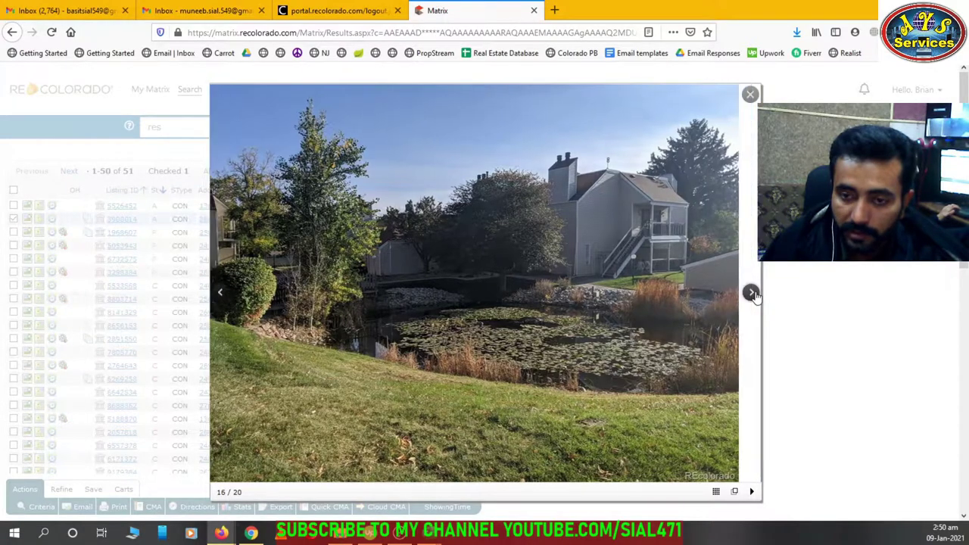
{"action": "left_click", "coordinate": [751, 293]}
{"action": "left_click", "coordinate": [752, 294]}
{"action": "left_click", "coordinate": [752, 294]}
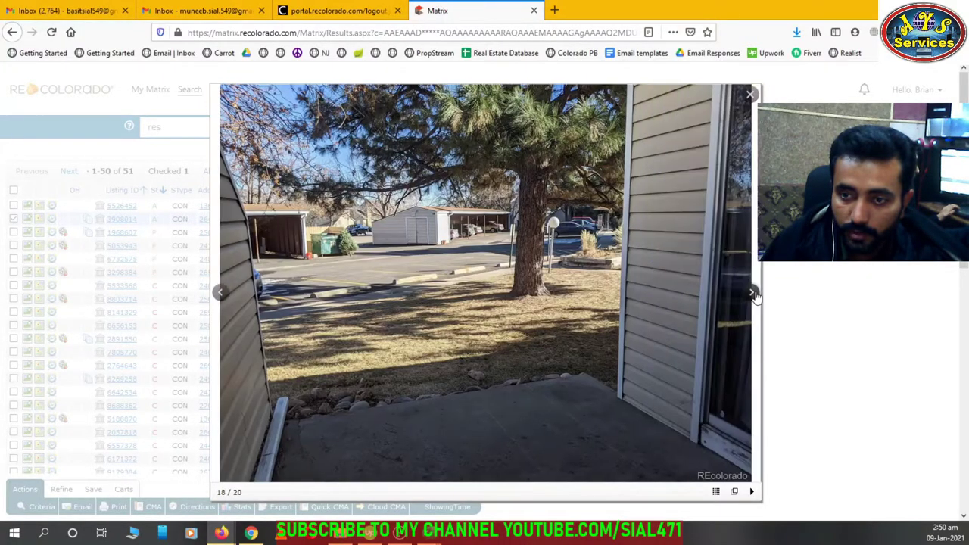
{"action": "left_click", "coordinate": [749, 94]}
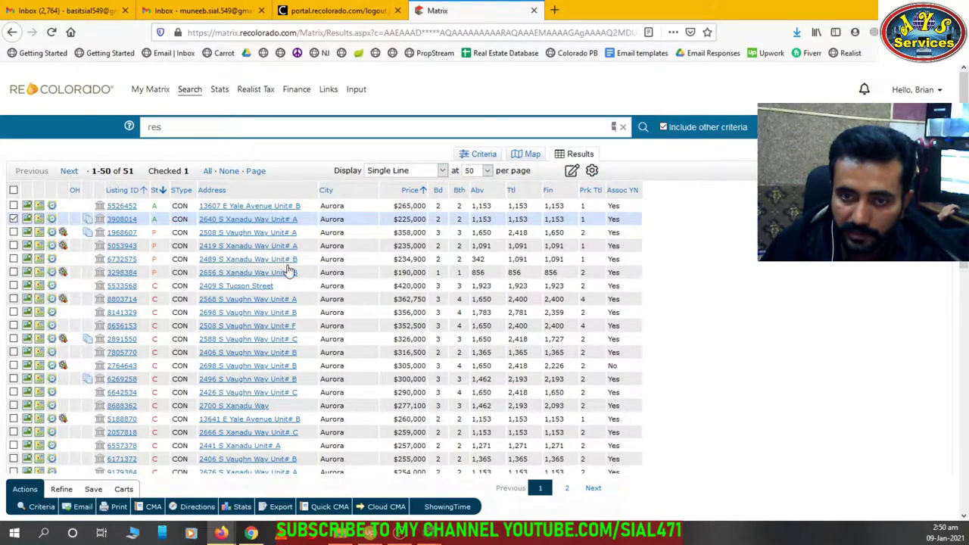
{"action": "scroll", "coordinate": [494, 321], "scroll_direction": "down", "scroll_amount": 2}
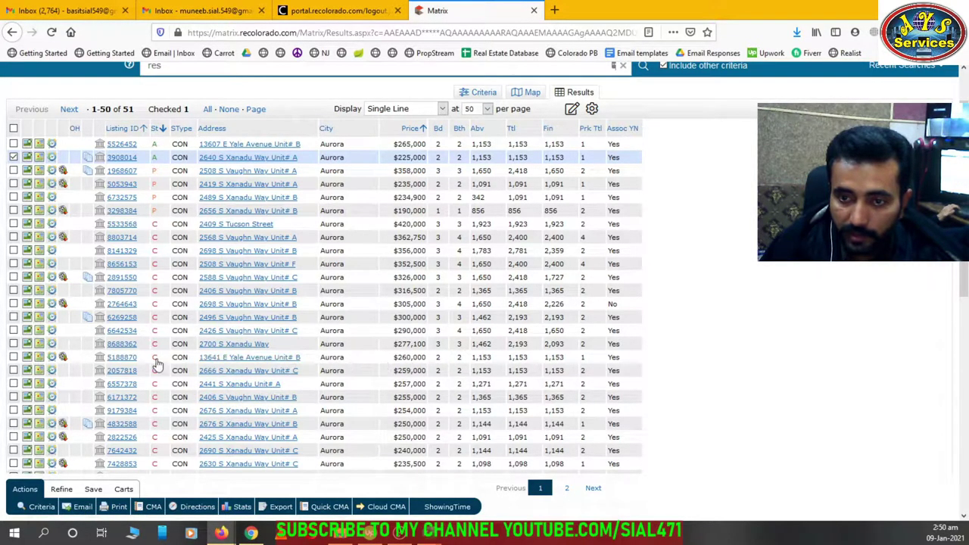
{"action": "left_click", "coordinate": [14, 357]}
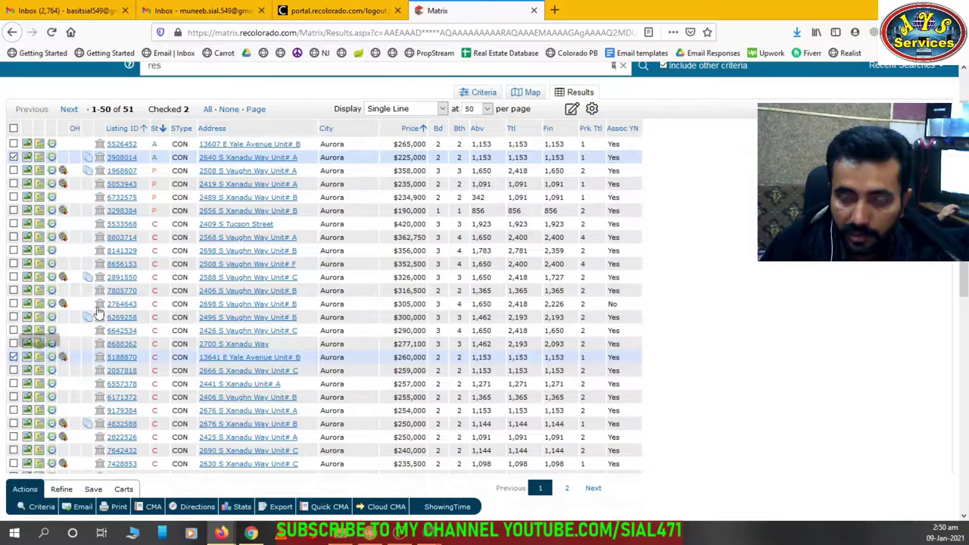
{"action": "left_click", "coordinate": [27, 357]}
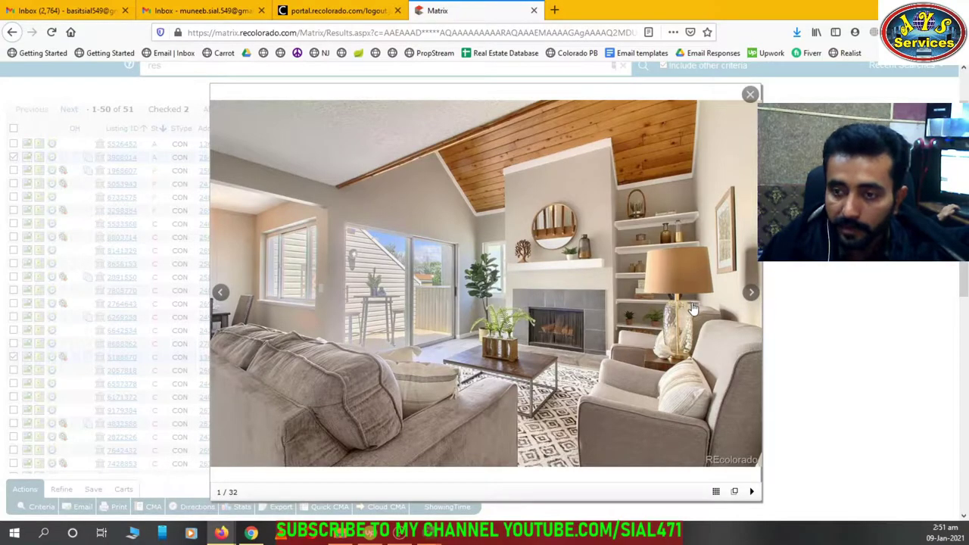
Step: Page through the Yale Avenue condo's exterior, kitchen and dining room photos
{"action": "left_click", "coordinate": [750, 294]}
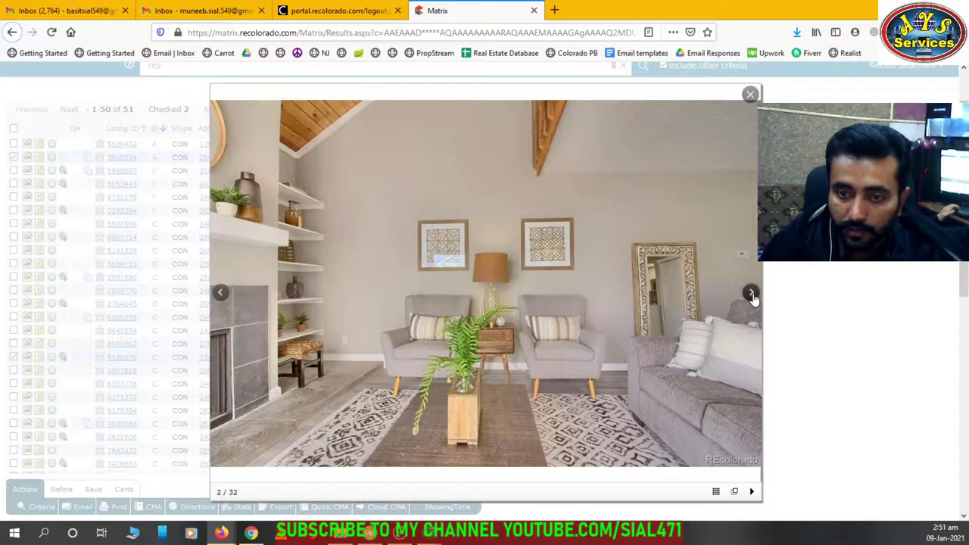
{"action": "left_click", "coordinate": [750, 294]}
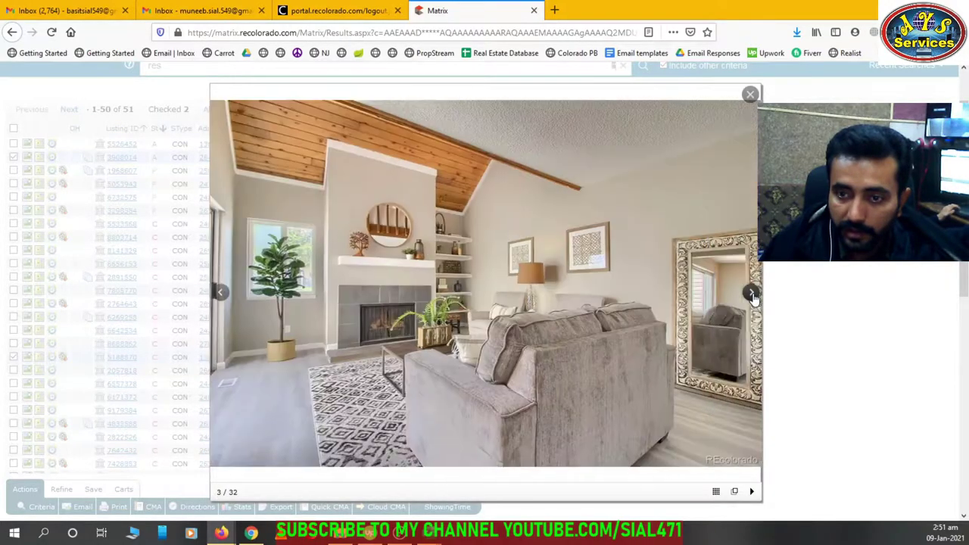
{"action": "left_click", "coordinate": [751, 295]}
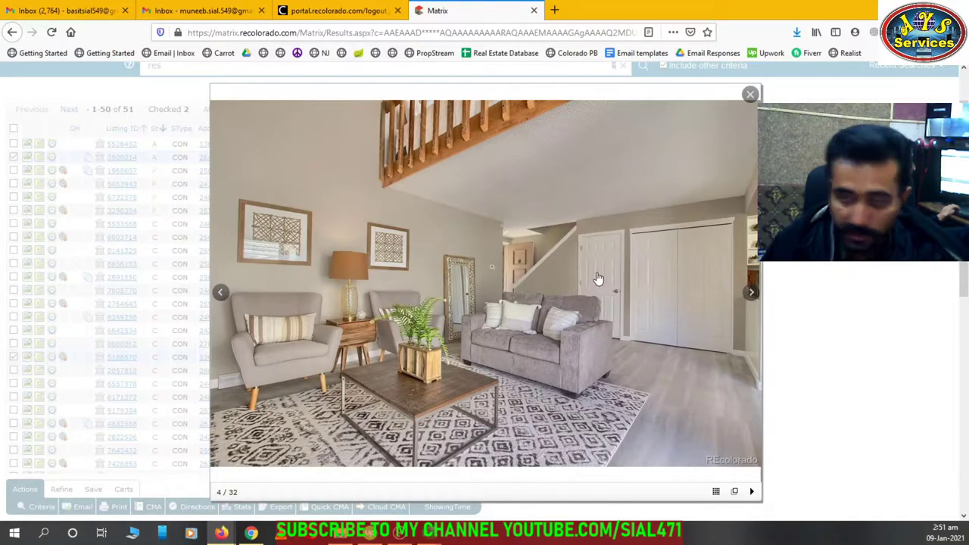
{"action": "left_click", "coordinate": [751, 296]}
{"action": "left_click", "coordinate": [750, 297]}
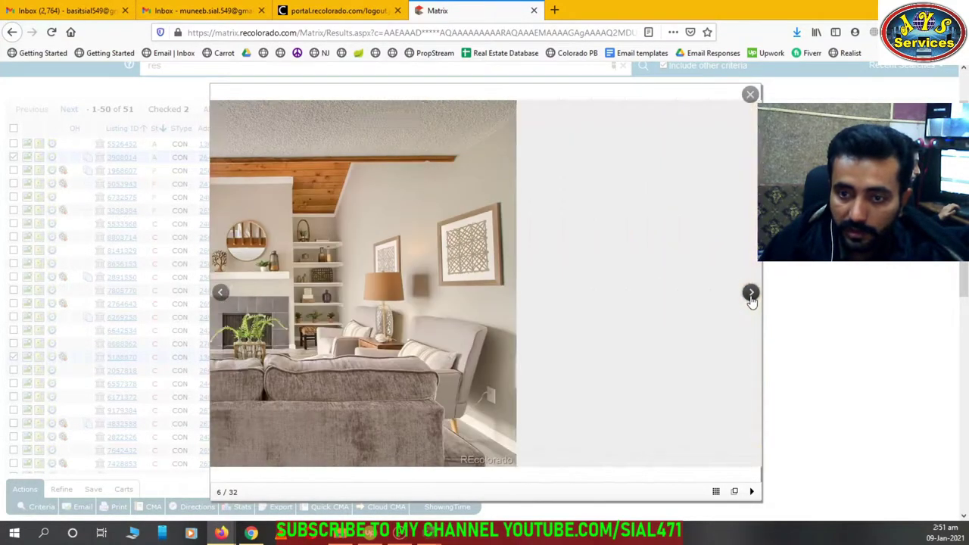
{"action": "left_click", "coordinate": [749, 296]}
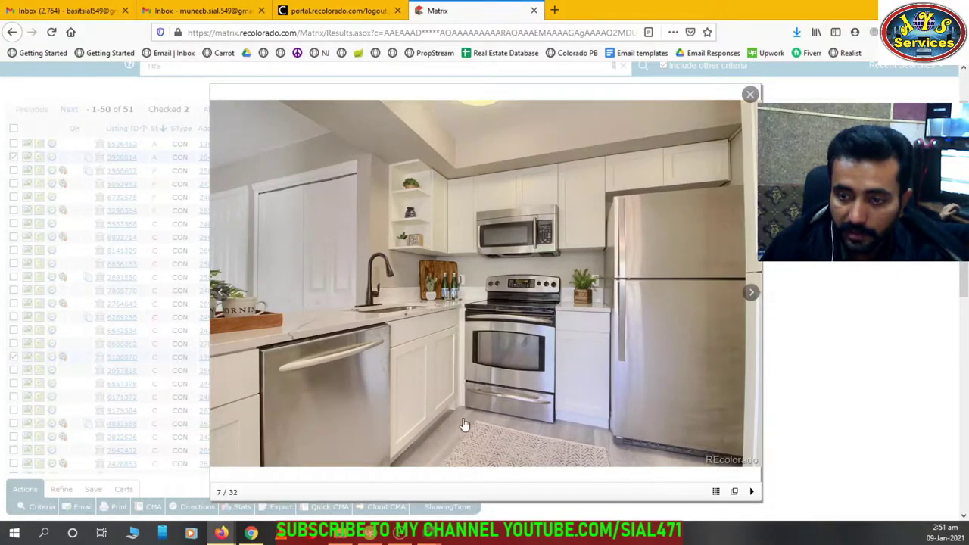
{"action": "left_click", "coordinate": [750, 293]}
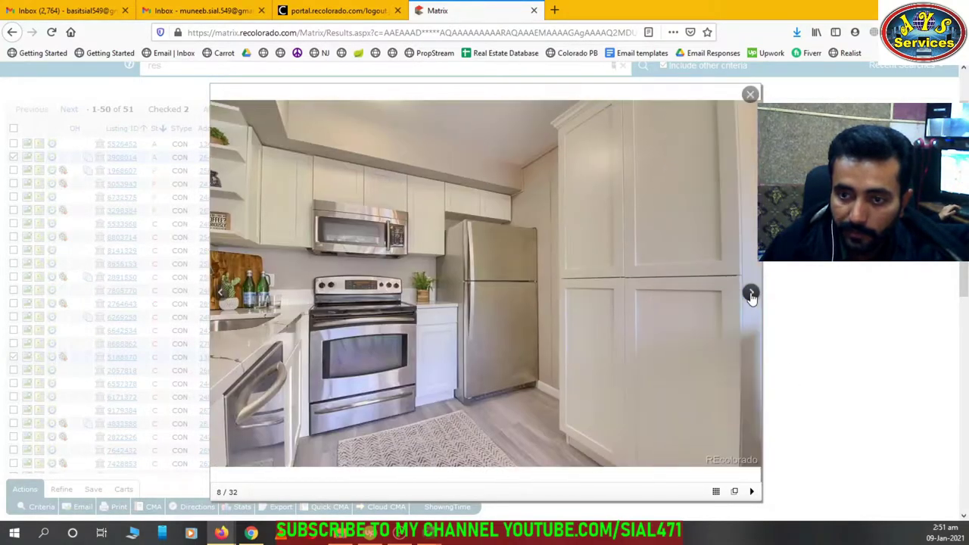
{"action": "left_click", "coordinate": [750, 294]}
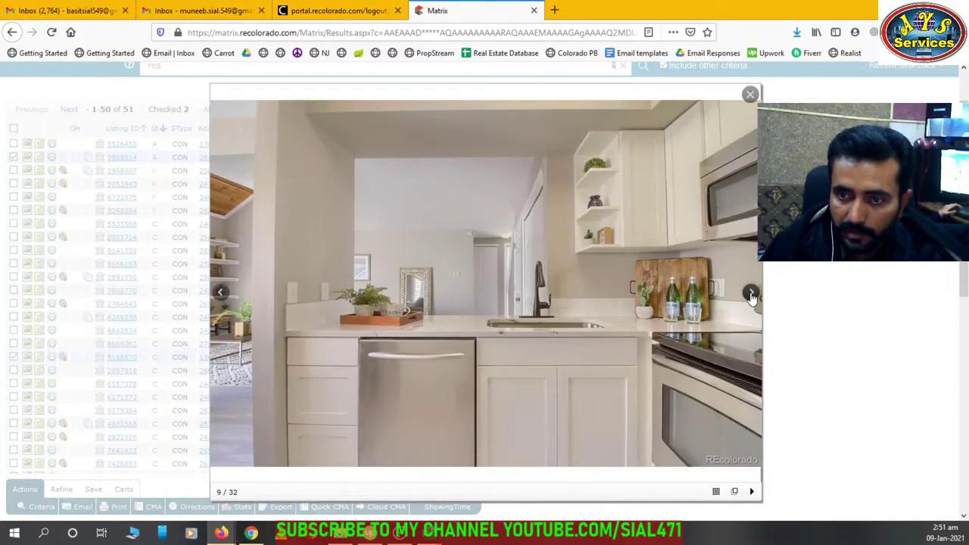
{"action": "left_click", "coordinate": [750, 294]}
{"action": "left_click", "coordinate": [750, 294]}
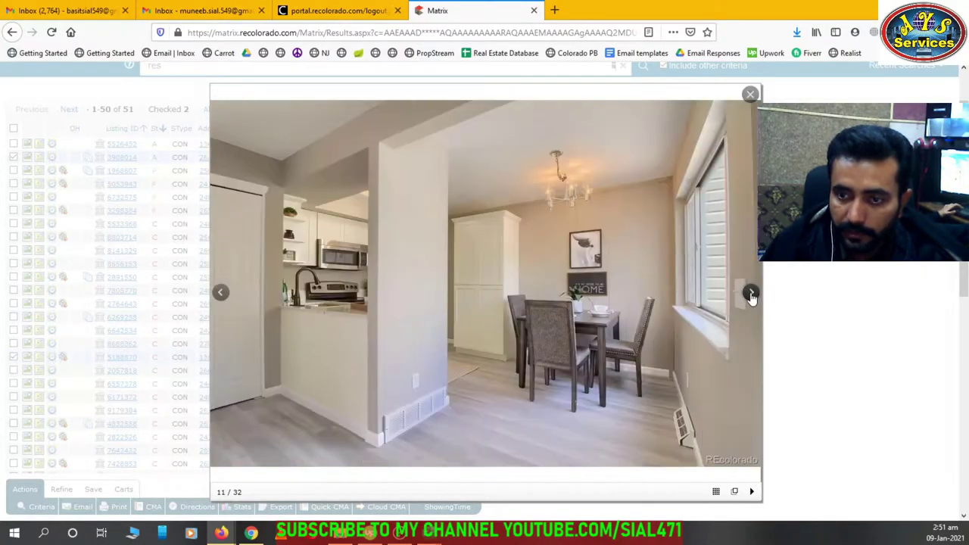
{"action": "left_click", "coordinate": [750, 293]}
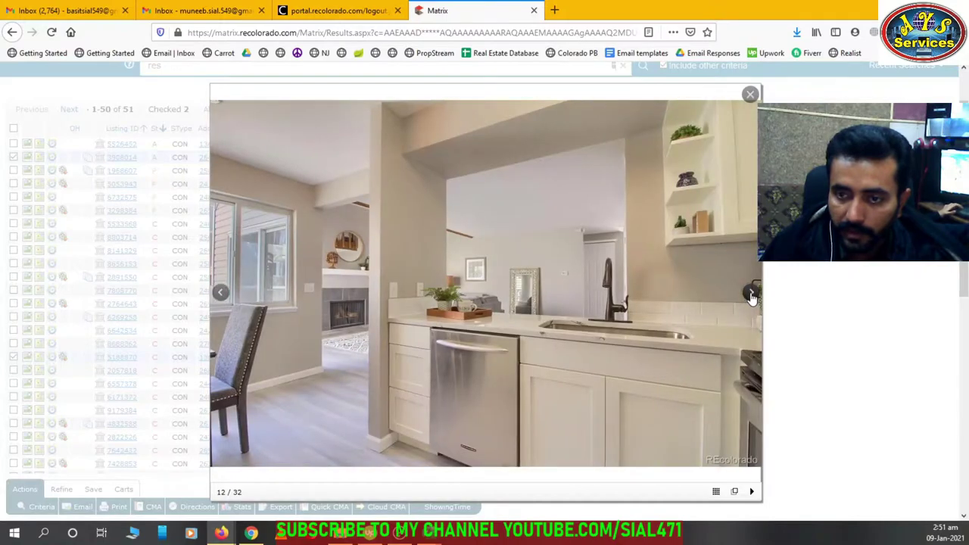
{"action": "left_click", "coordinate": [750, 293]}
{"action": "left_click", "coordinate": [750, 294]}
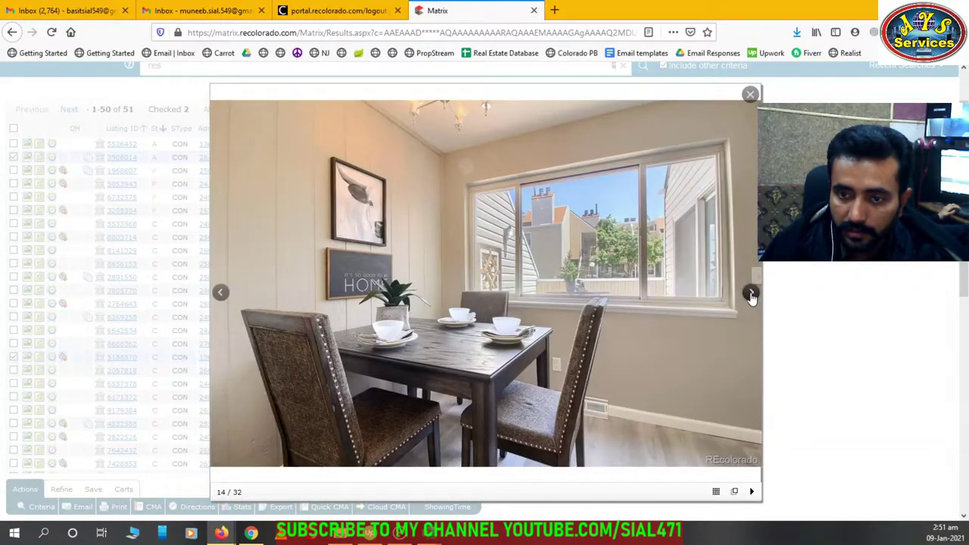
{"action": "left_click", "coordinate": [750, 294]}
Step: Continue through the bedroom, bathroom, loft, balcony and patio photos to the last one, then close the gallery
{"action": "left_click", "coordinate": [750, 294]}
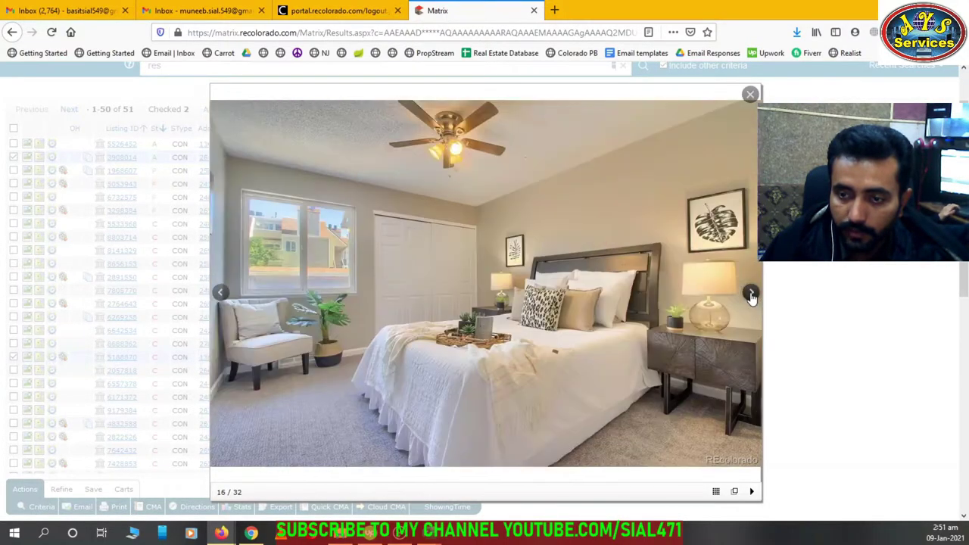
{"action": "left_click", "coordinate": [750, 293]}
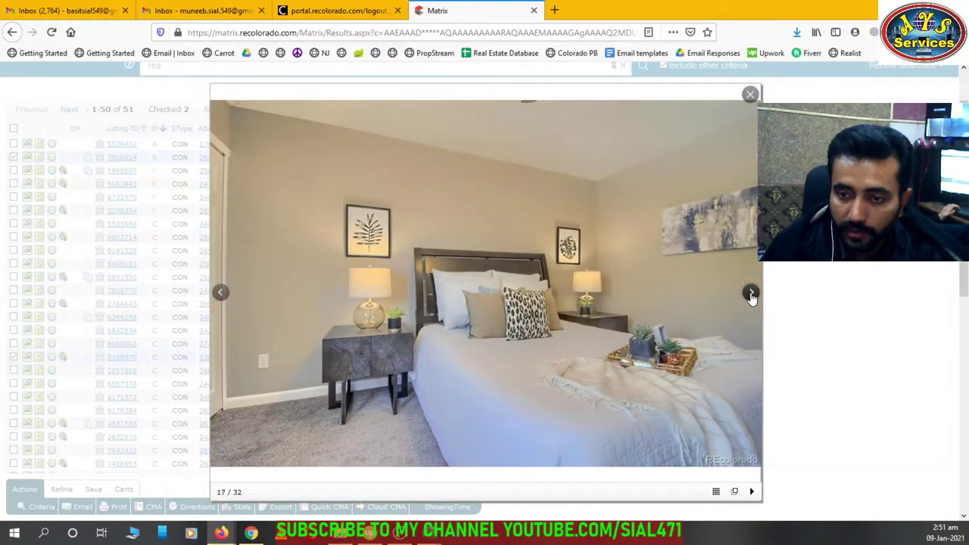
{"action": "left_click", "coordinate": [750, 294]}
{"action": "left_click", "coordinate": [750, 294]}
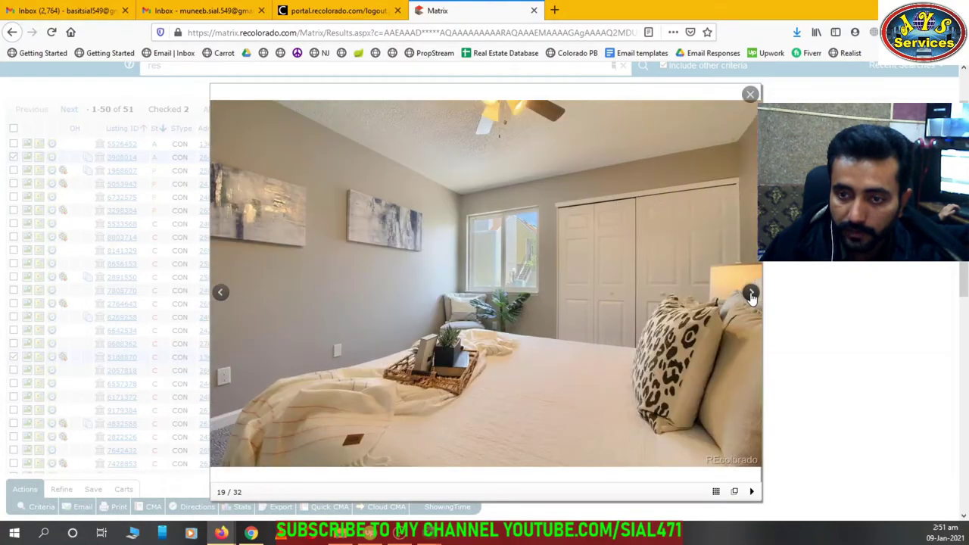
{"action": "left_click", "coordinate": [751, 295]}
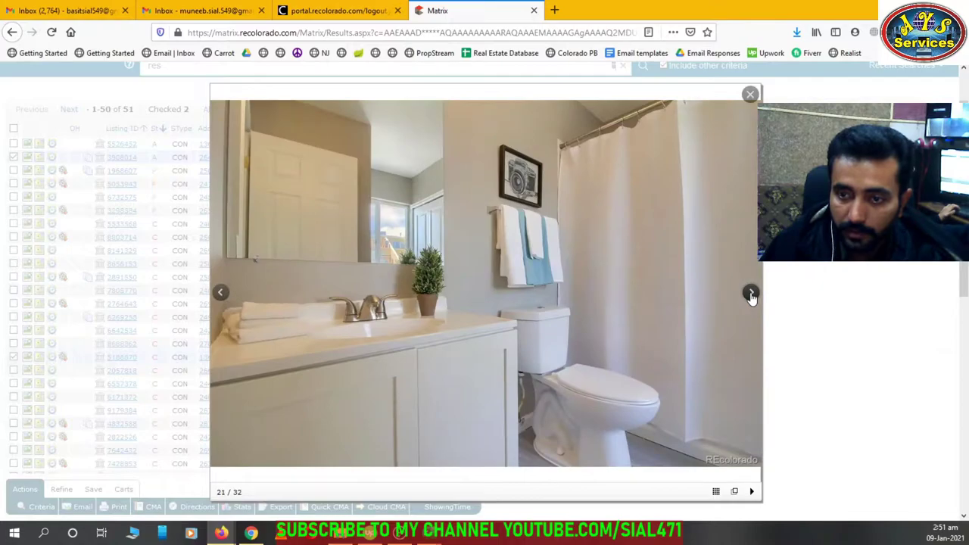
{"action": "left_click", "coordinate": [750, 295]}
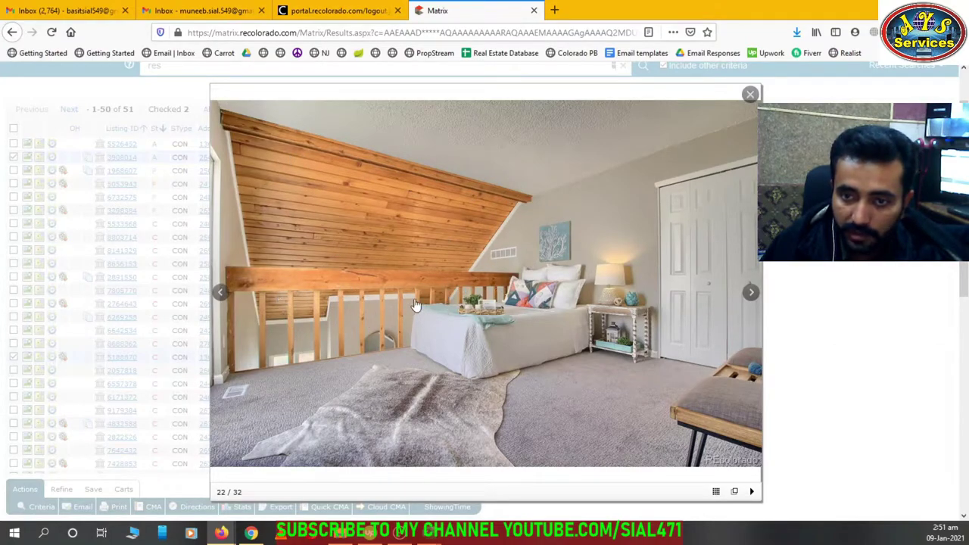
{"action": "left_click", "coordinate": [750, 293]}
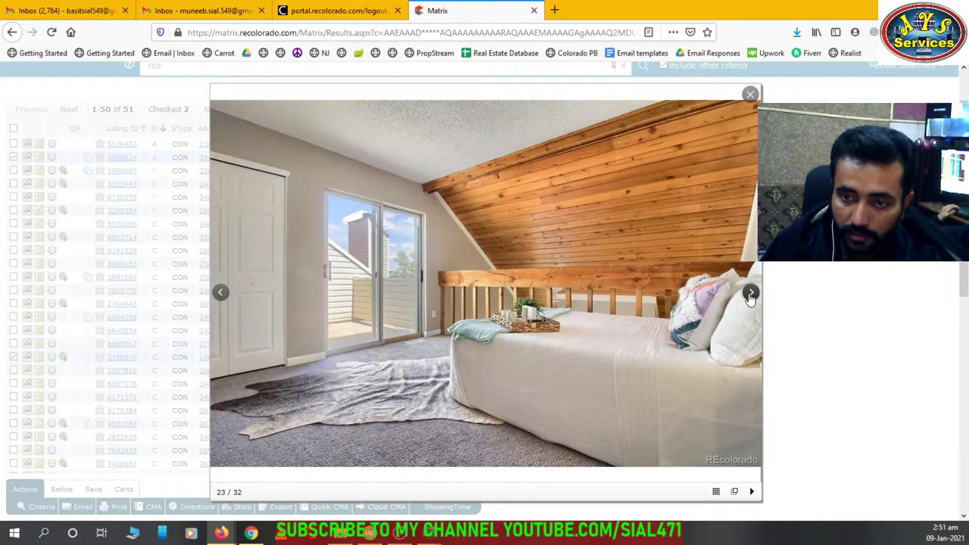
{"action": "left_click", "coordinate": [750, 294]}
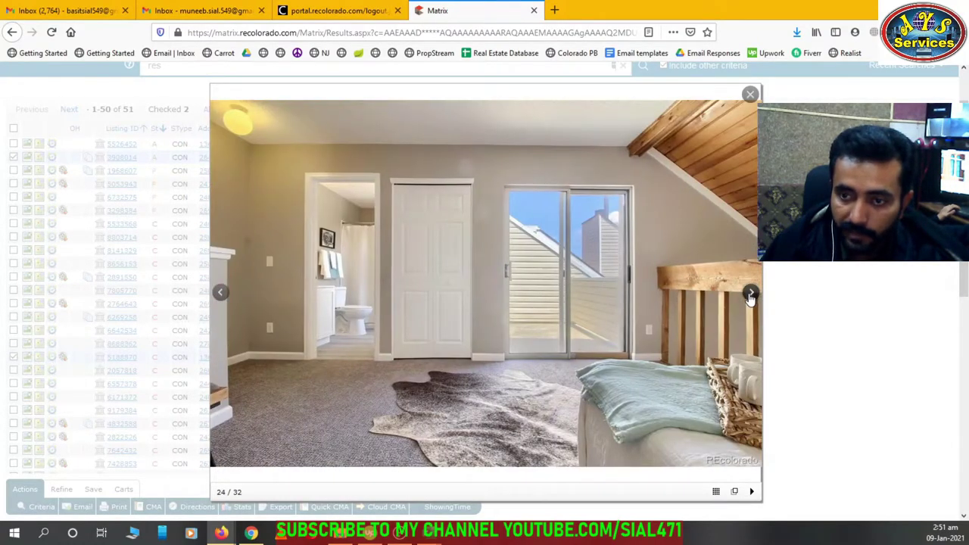
{"action": "left_click", "coordinate": [750, 293]}
{"action": "left_click", "coordinate": [750, 294]}
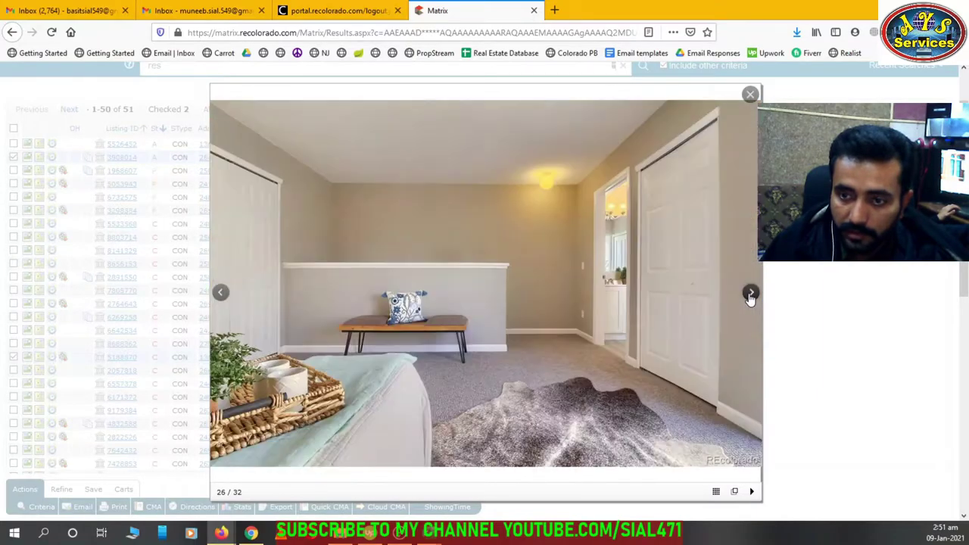
{"action": "left_click", "coordinate": [750, 294]}
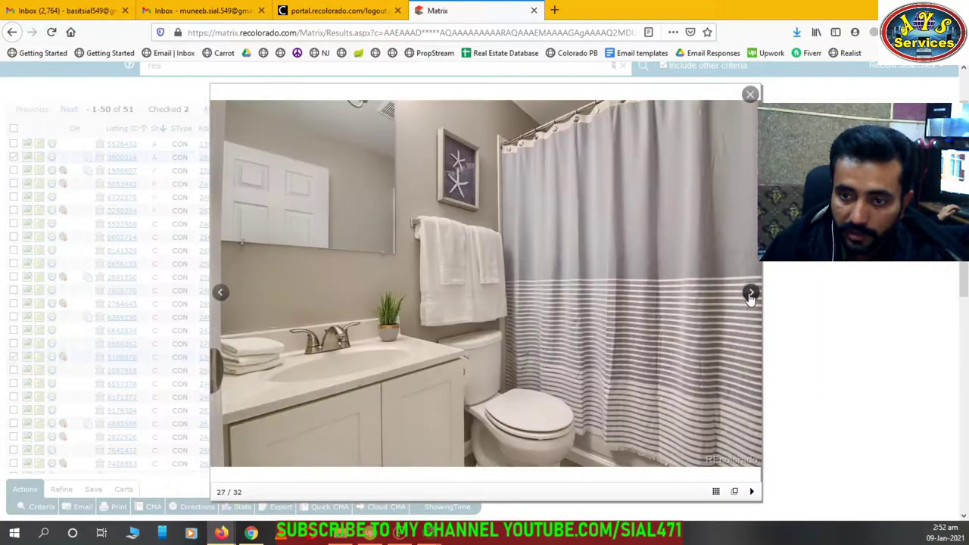
{"action": "left_click", "coordinate": [749, 294]}
{"action": "left_click", "coordinate": [750, 294]}
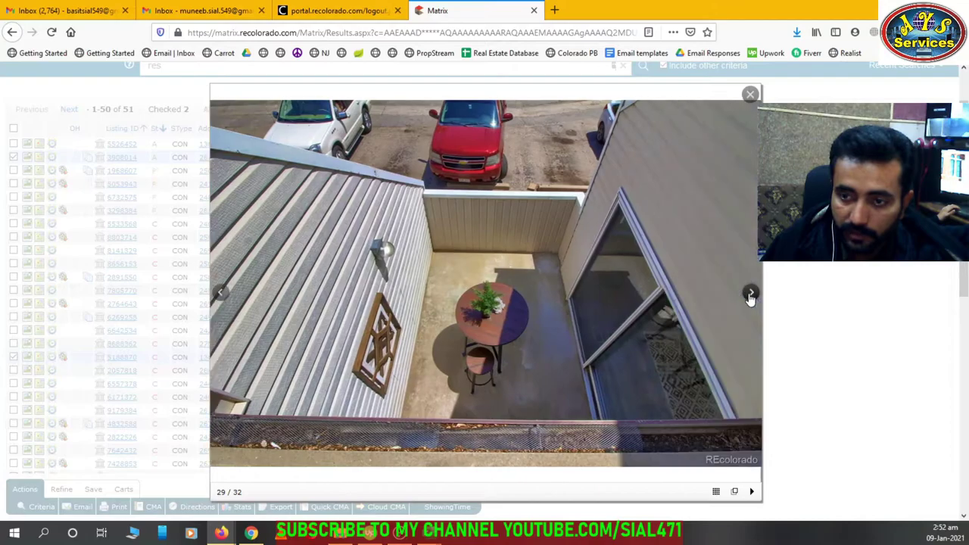
{"action": "left_click", "coordinate": [750, 294]}
{"action": "left_click", "coordinate": [750, 293]}
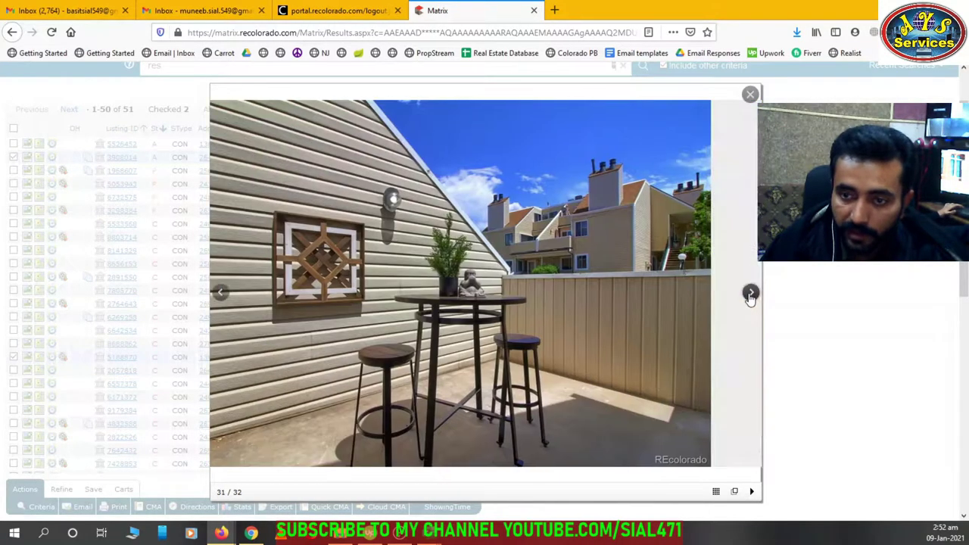
{"action": "left_click", "coordinate": [750, 292]}
{"action": "left_click", "coordinate": [750, 94]}
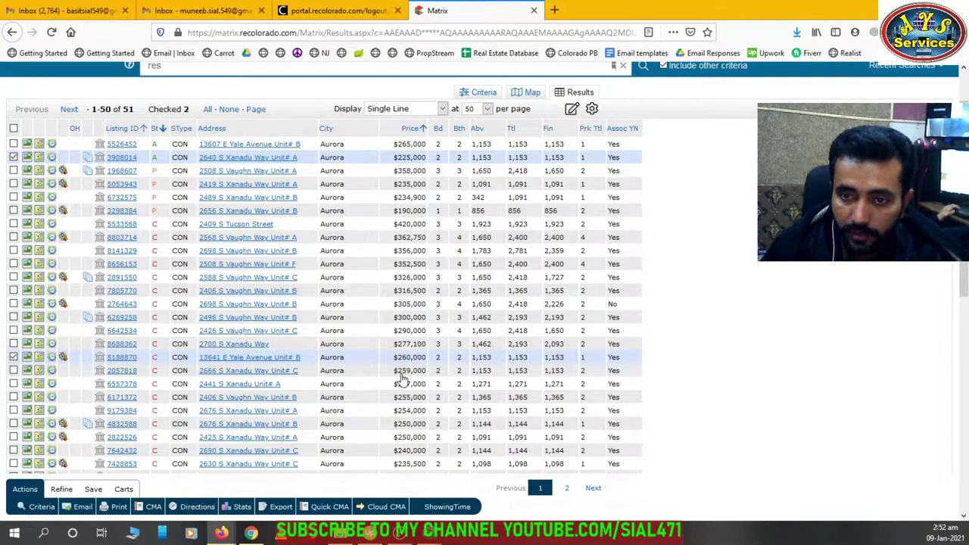
Step: Check listing 2057818 as the third comparable and open its photos
{"action": "left_click", "coordinate": [13, 370]}
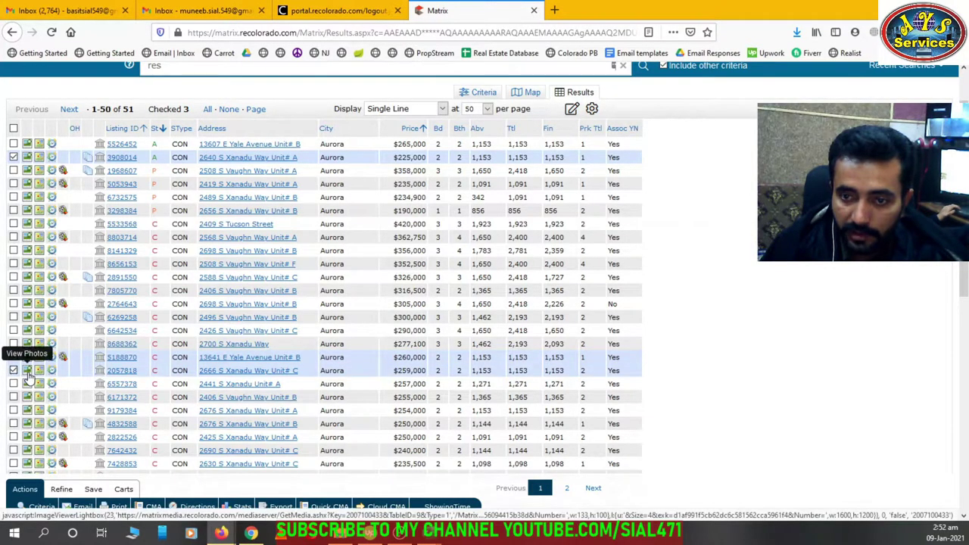
{"action": "left_click", "coordinate": [28, 371]}
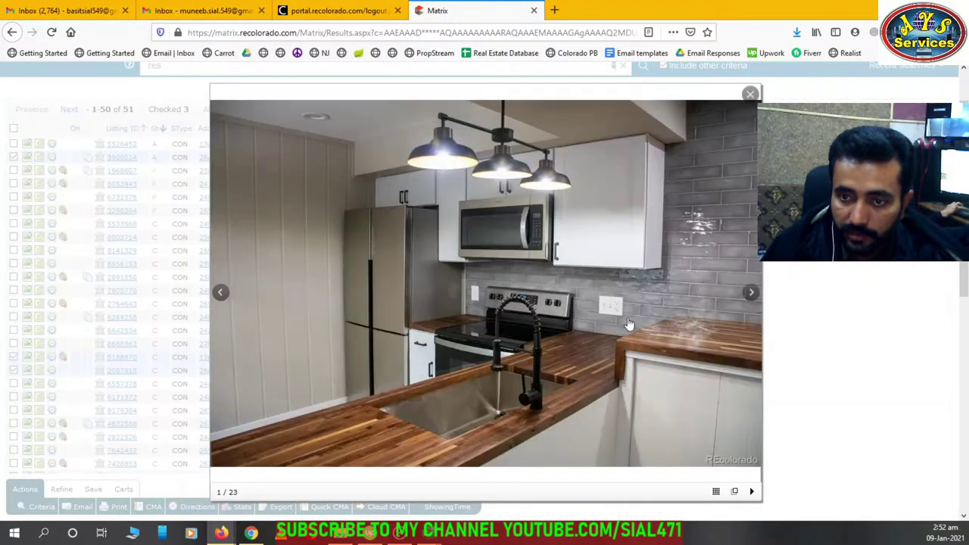
Step: Page through the yard, staircase, living room, fireplace, kitchen, laundry, hallway and downstairs bathroom photos
{"action": "left_click", "coordinate": [752, 293]}
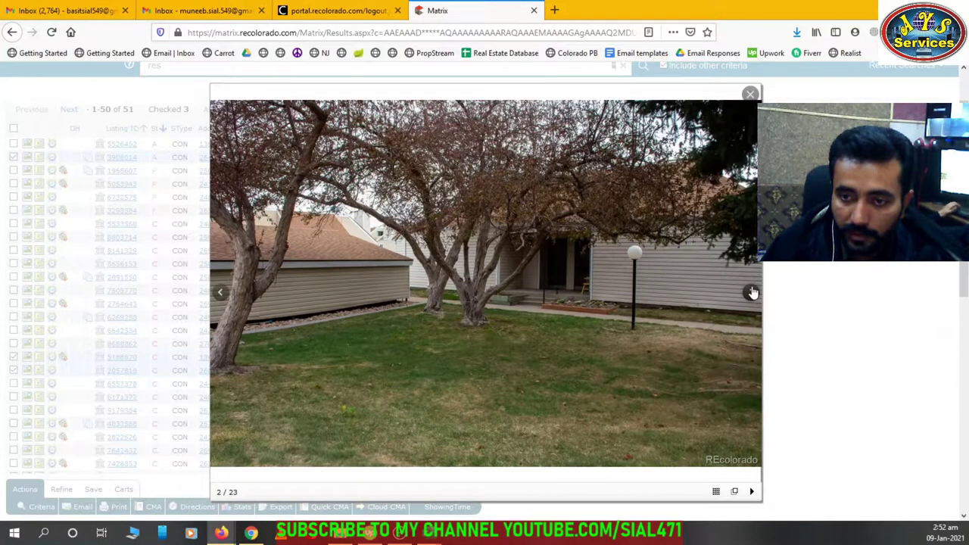
{"action": "left_click", "coordinate": [753, 293]}
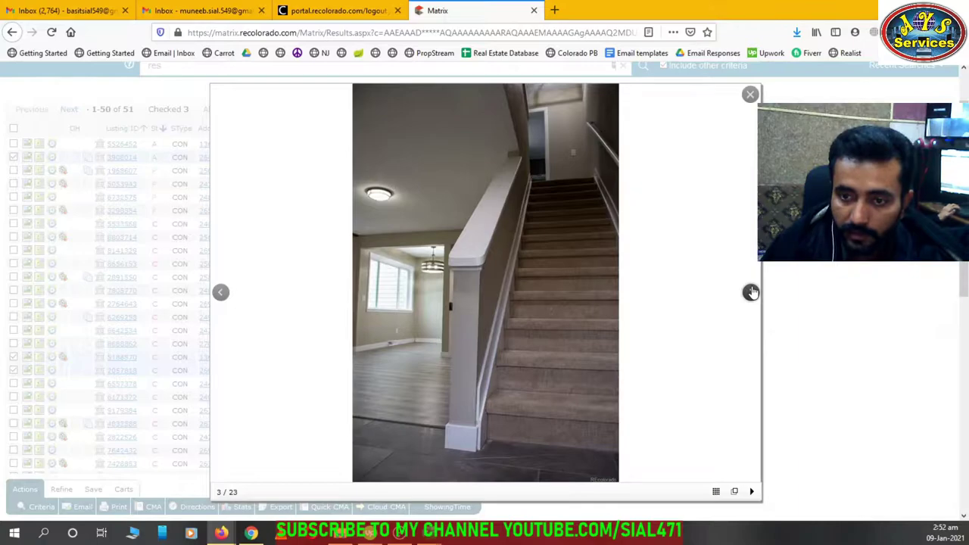
{"action": "left_click", "coordinate": [750, 293]}
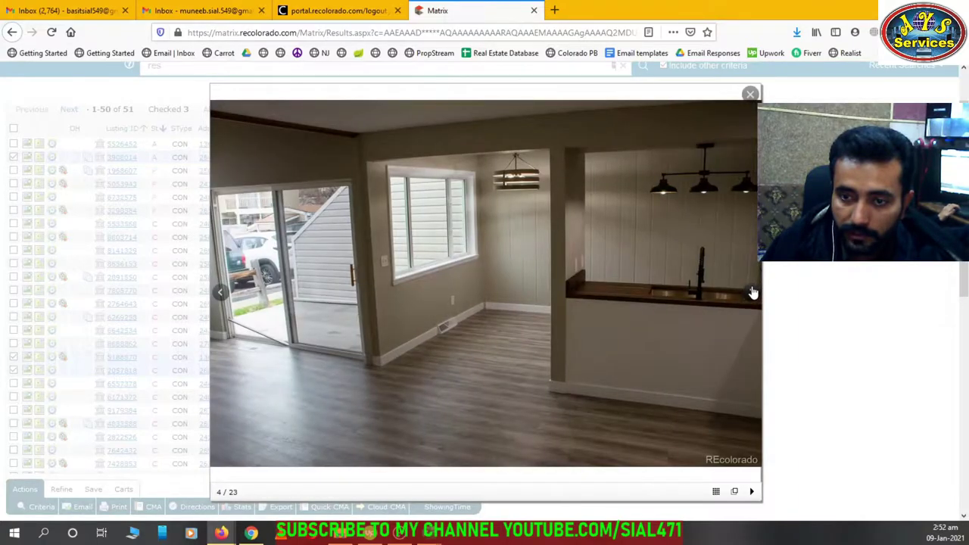
{"action": "left_click", "coordinate": [752, 293]}
{"action": "left_click", "coordinate": [752, 292]}
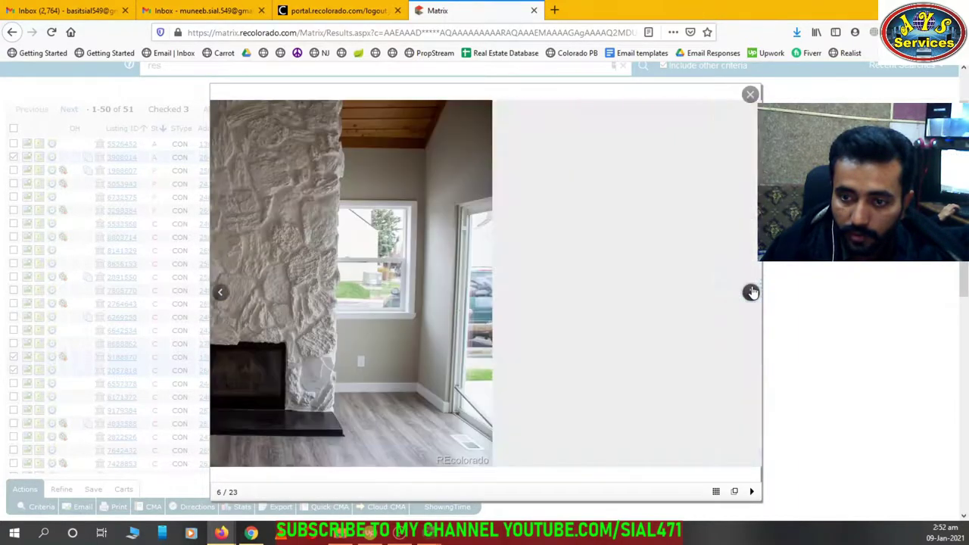
{"action": "left_click", "coordinate": [751, 292]}
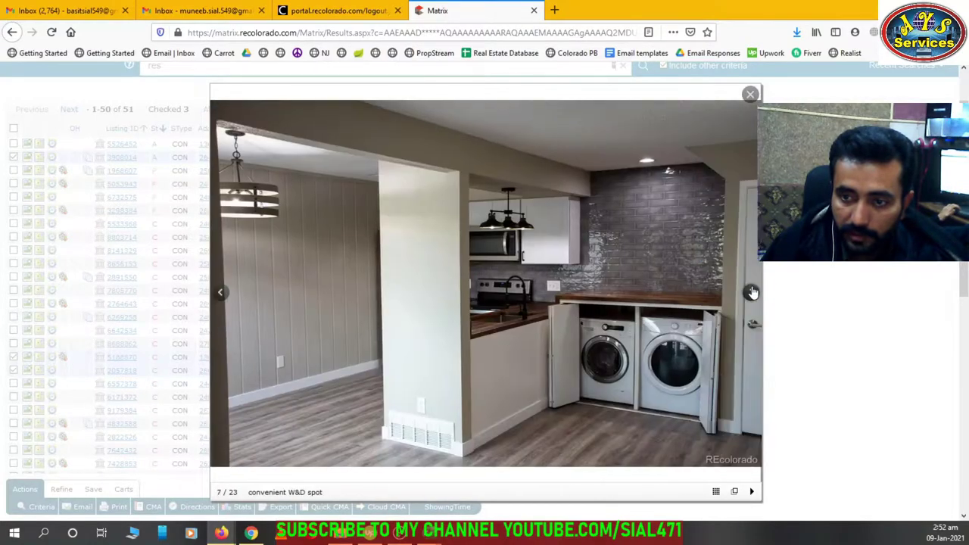
{"action": "left_click", "coordinate": [752, 292]}
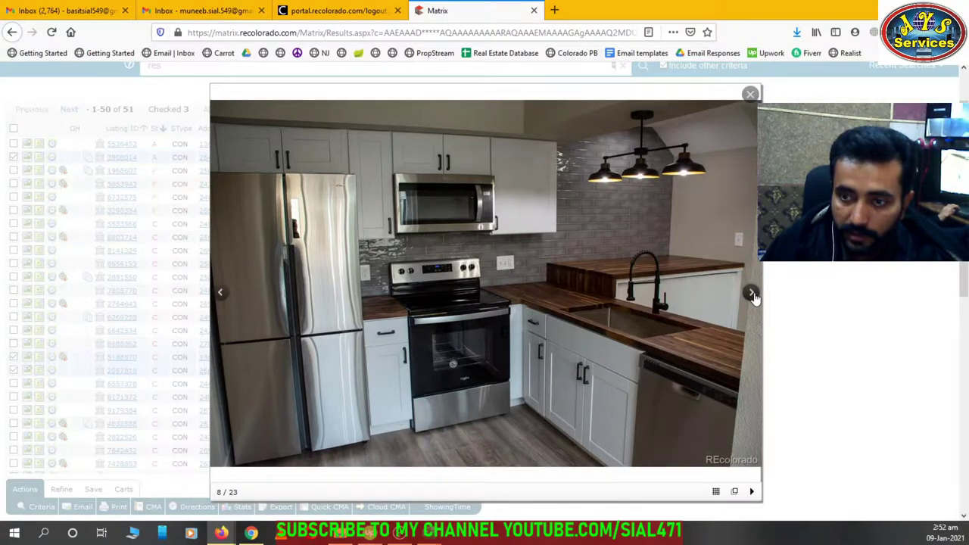
{"action": "left_click", "coordinate": [752, 295]}
{"action": "left_click", "coordinate": [752, 295]}
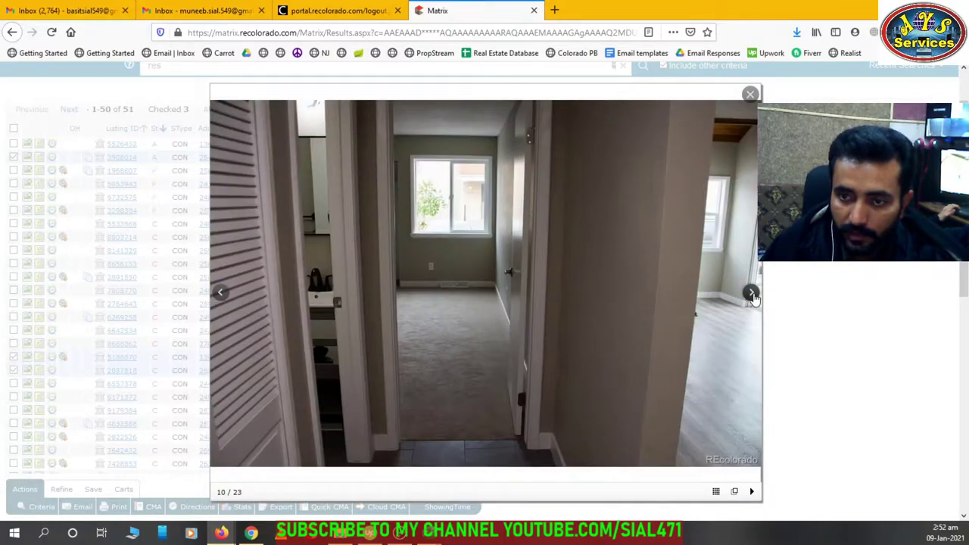
{"action": "left_click", "coordinate": [752, 295]}
{"action": "left_click", "coordinate": [753, 295]}
Step: Continue through the bedroom, loft, upstairs bathroom and exterior photos, then close the gallery
{"action": "left_click", "coordinate": [752, 295]}
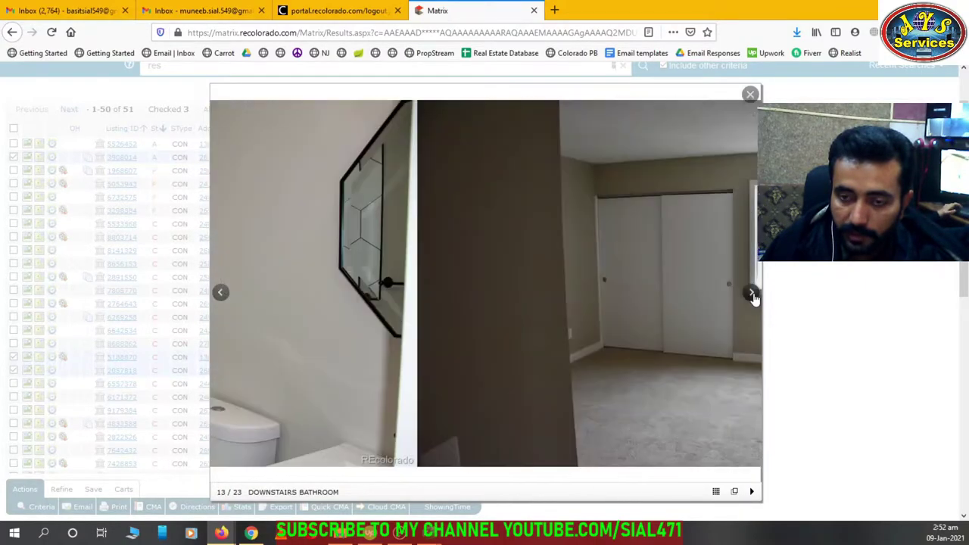
{"action": "left_click", "coordinate": [752, 295]}
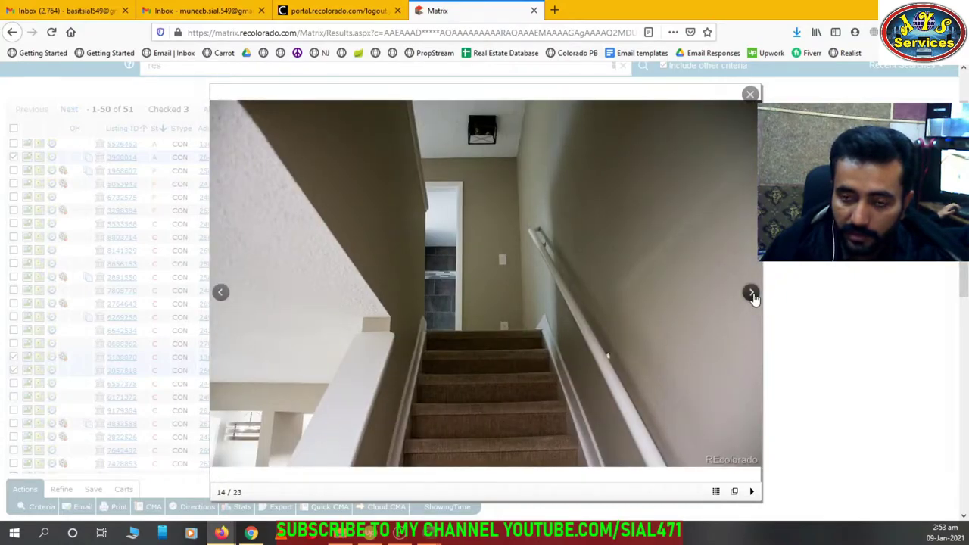
{"action": "left_click", "coordinate": [751, 294]}
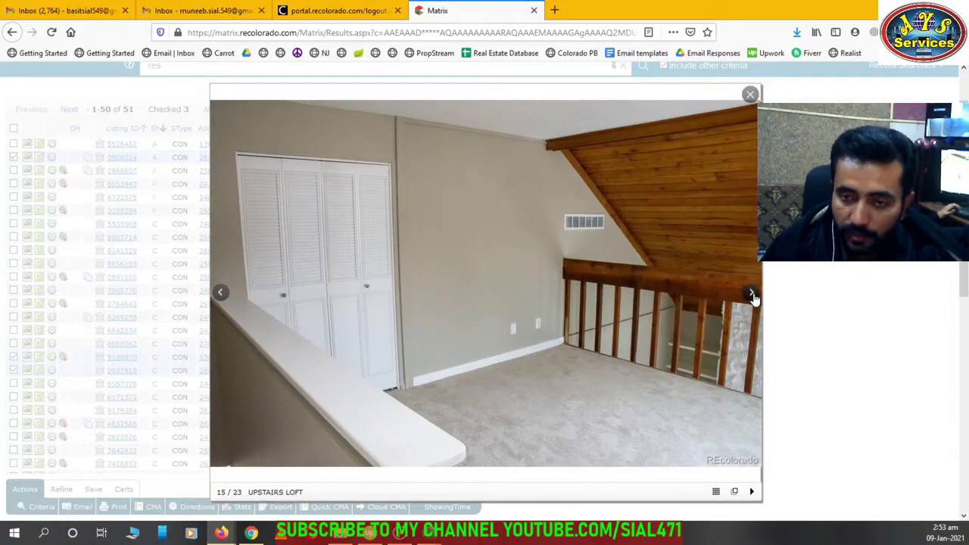
{"action": "left_click", "coordinate": [752, 295]}
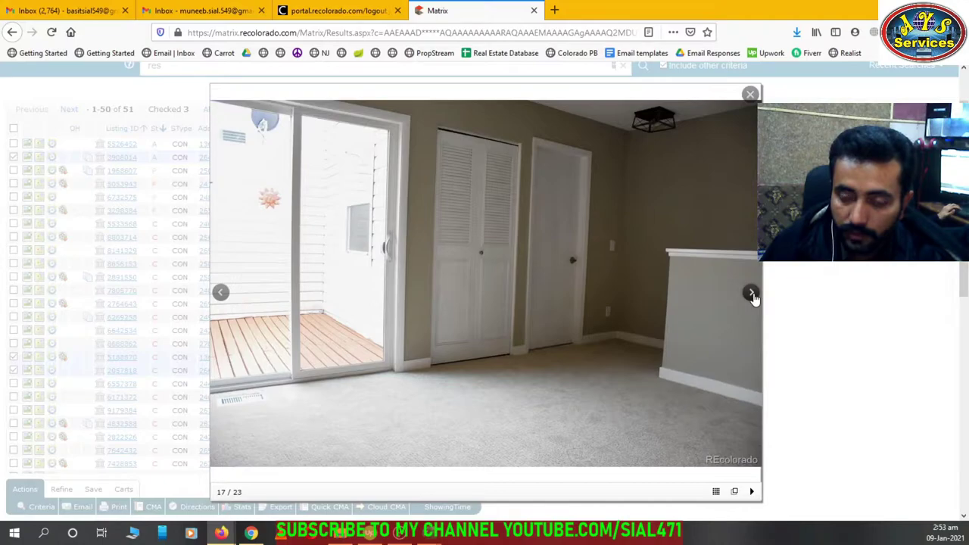
{"action": "left_click", "coordinate": [752, 295]}
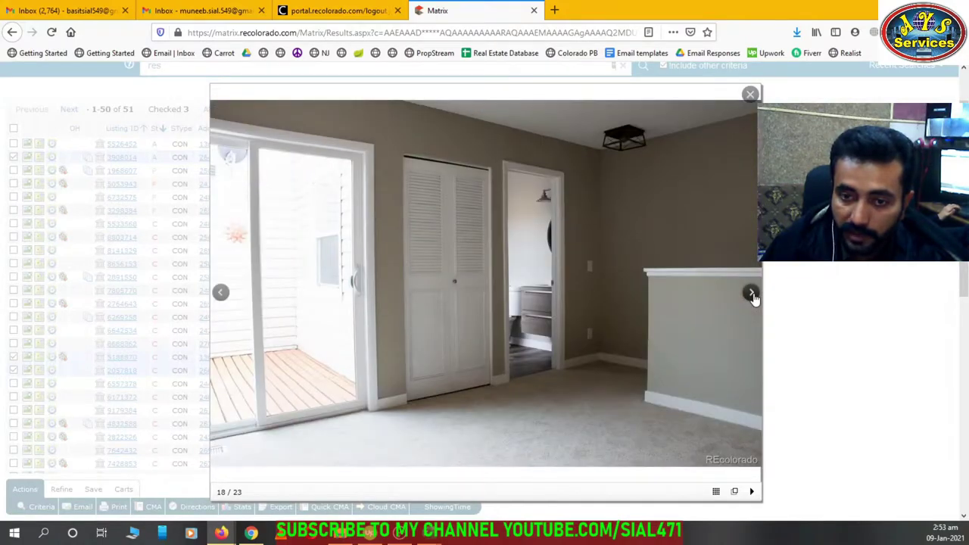
{"action": "left_click", "coordinate": [752, 294]}
{"action": "left_click", "coordinate": [752, 295]}
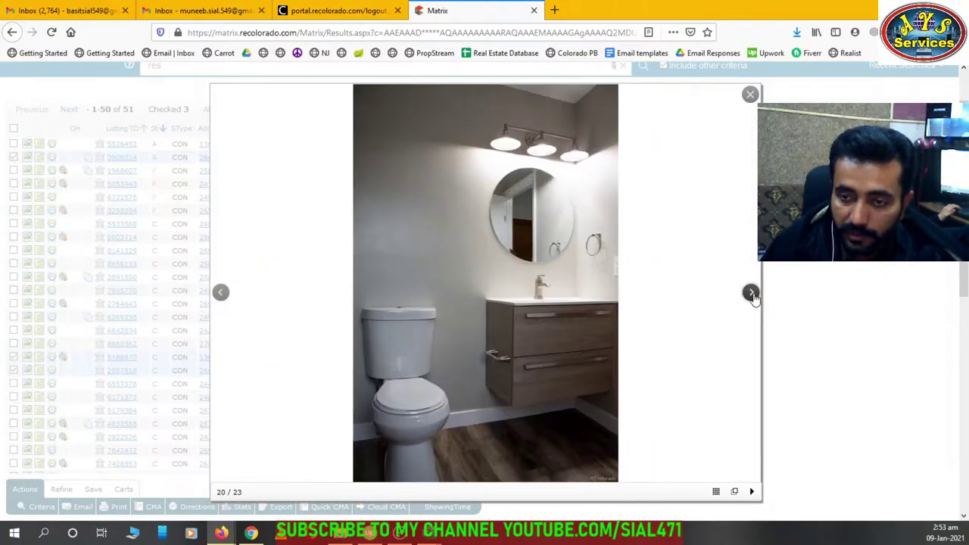
{"action": "left_click", "coordinate": [752, 294]}
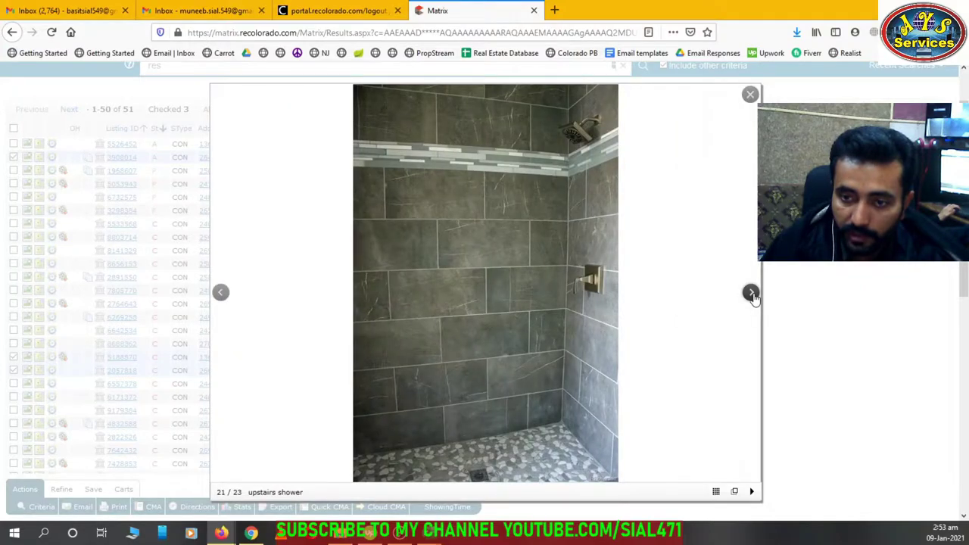
{"action": "left_click", "coordinate": [751, 294]}
{"action": "left_click", "coordinate": [752, 295]}
{"action": "left_click", "coordinate": [752, 295]}
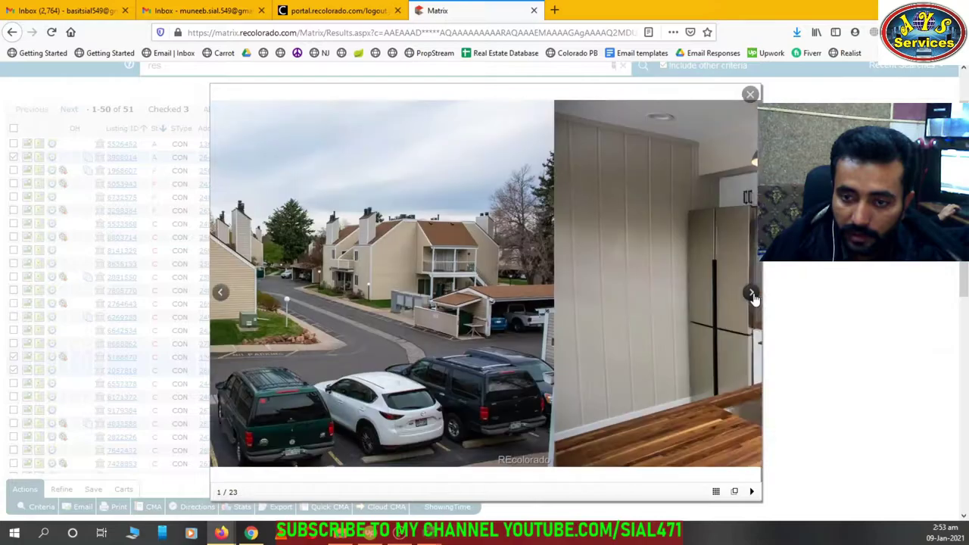
{"action": "left_click", "coordinate": [751, 294]}
{"action": "left_click", "coordinate": [750, 96]}
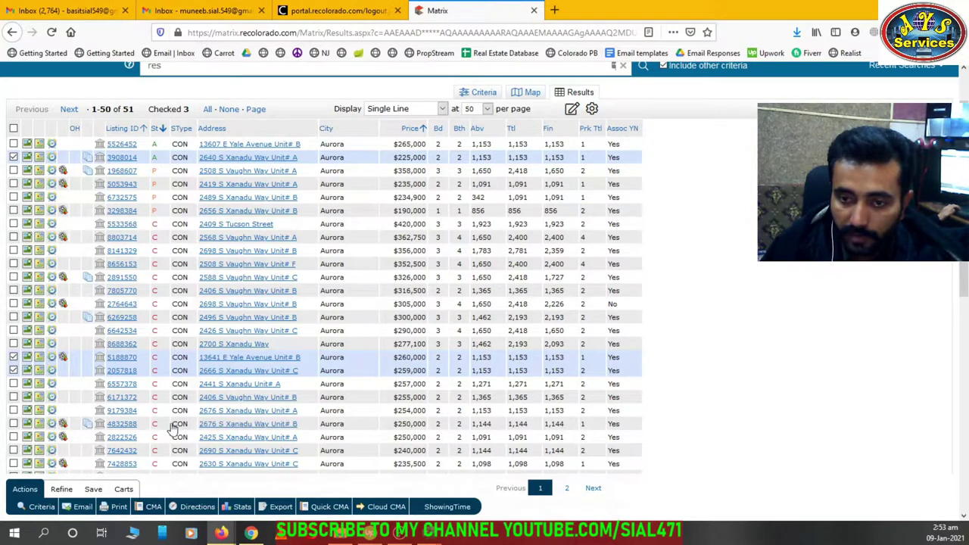
{"action": "left_click", "coordinate": [13, 424]}
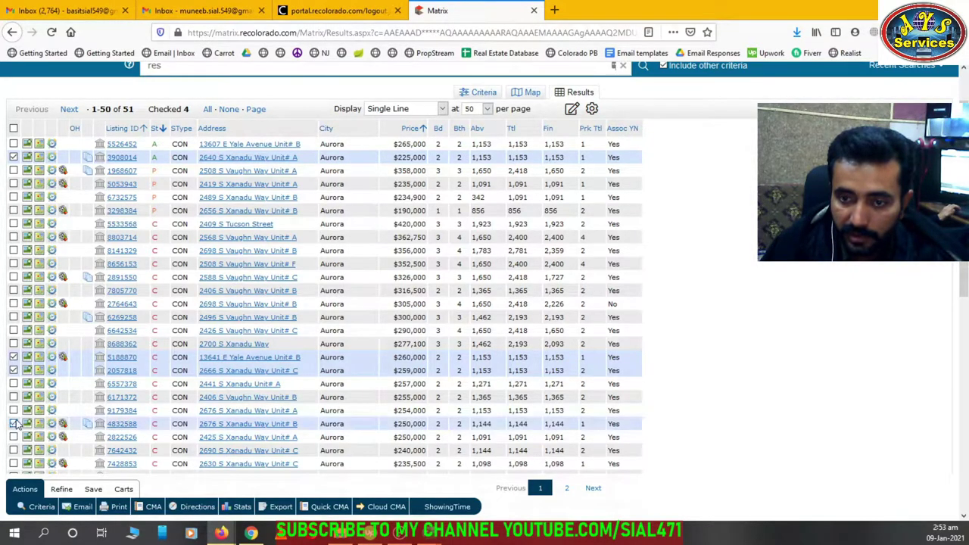
{"action": "left_click", "coordinate": [27, 424]}
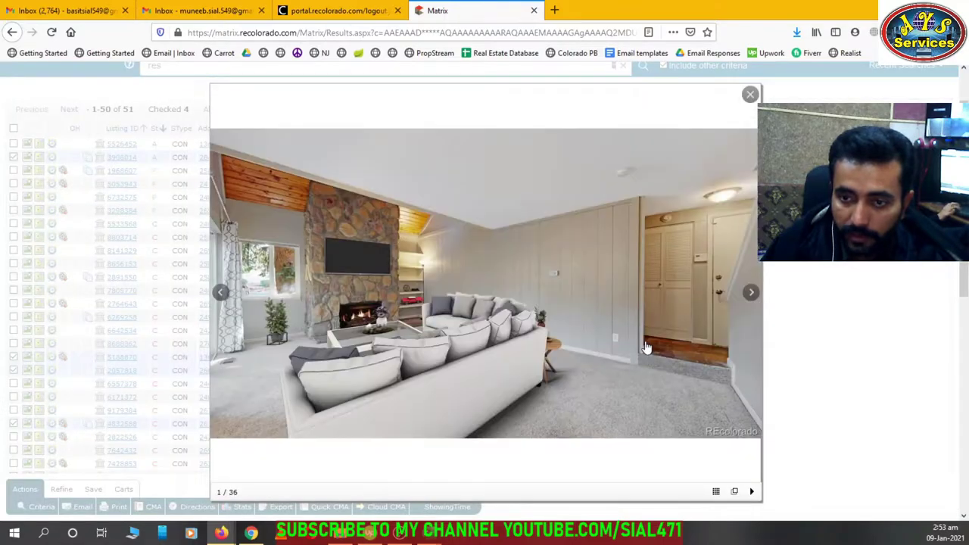
{"action": "left_click", "coordinate": [749, 294]}
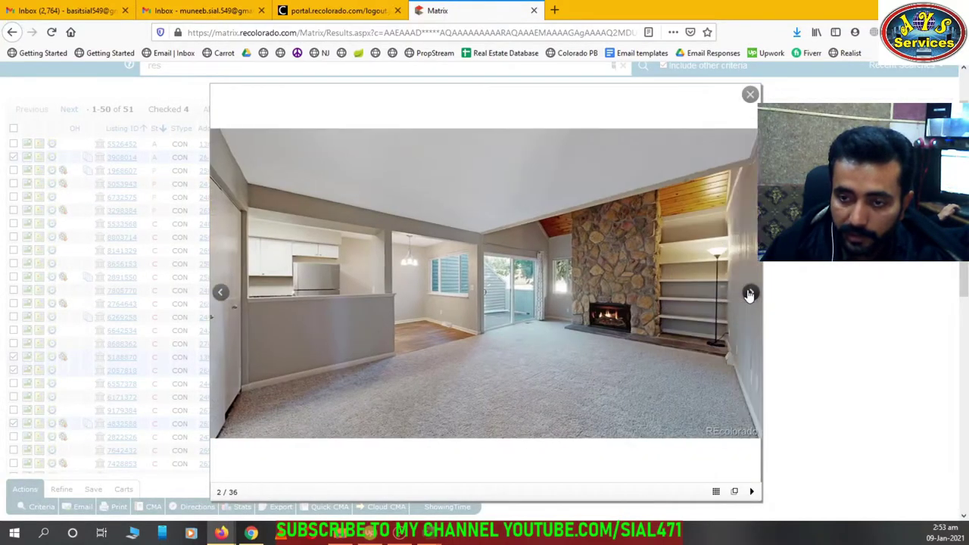
{"action": "left_click", "coordinate": [749, 294]}
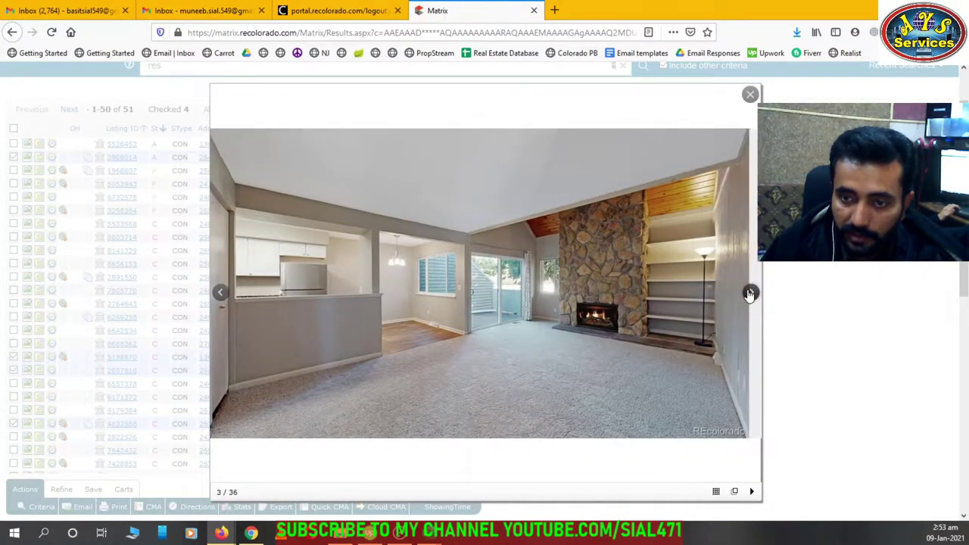
{"action": "left_click", "coordinate": [749, 294]}
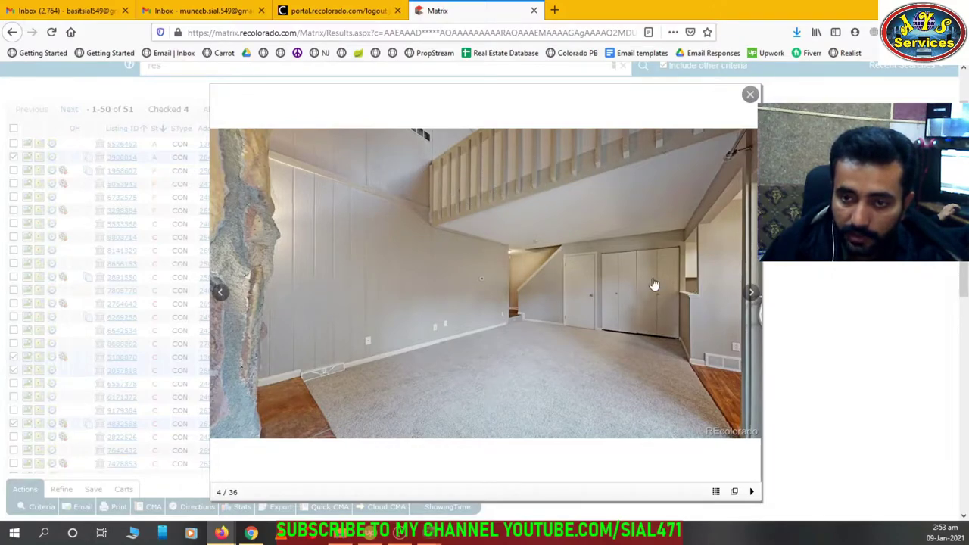
{"action": "left_click", "coordinate": [752, 301]}
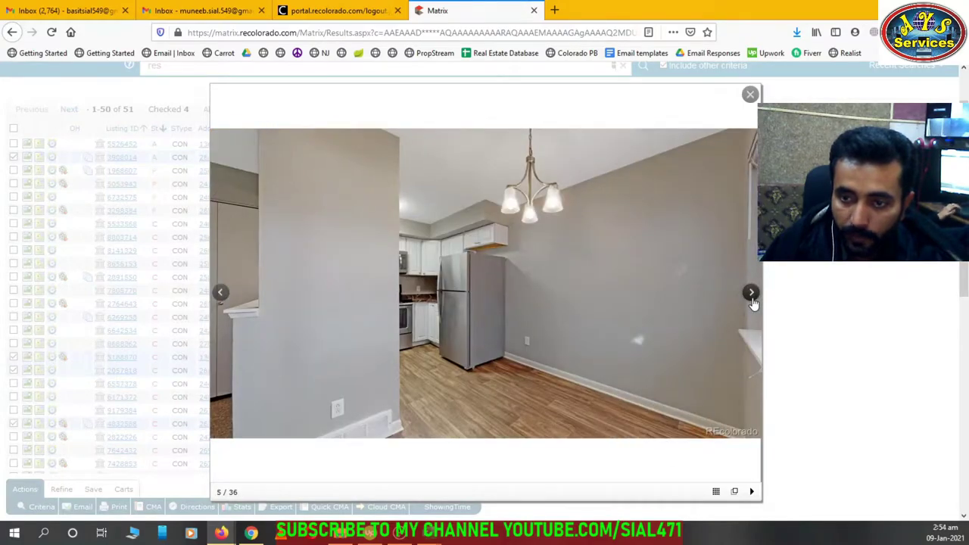
{"action": "left_click", "coordinate": [752, 301]}
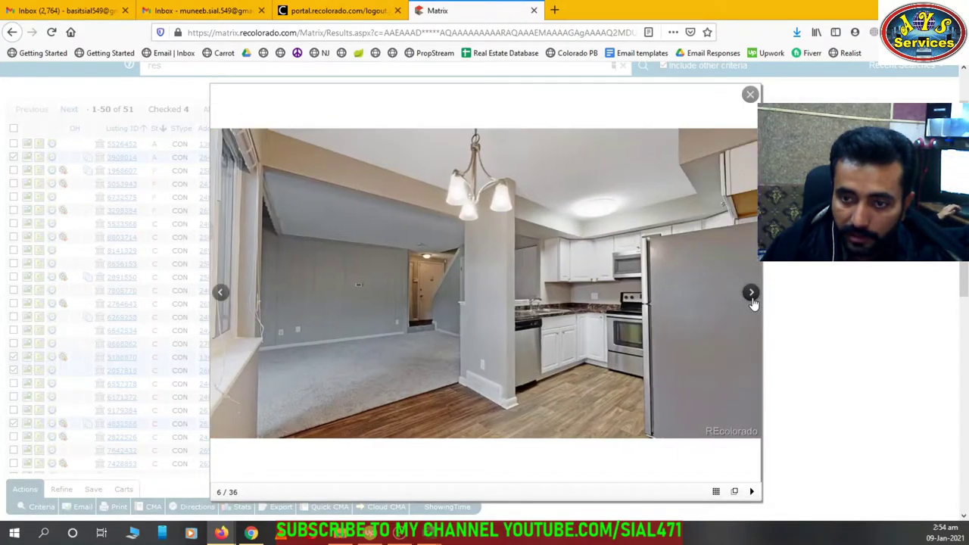
{"action": "left_click", "coordinate": [752, 301]}
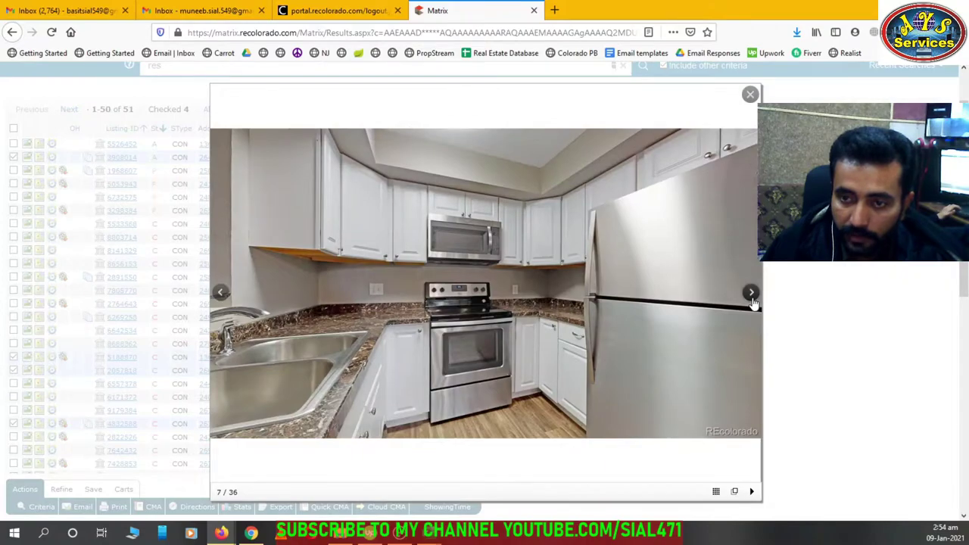
{"action": "left_click", "coordinate": [752, 302]}
Step: Continue through the bathroom, bedroom, loft and exterior courtyard photos, then close the gallery
{"action": "left_click", "coordinate": [750, 293]}
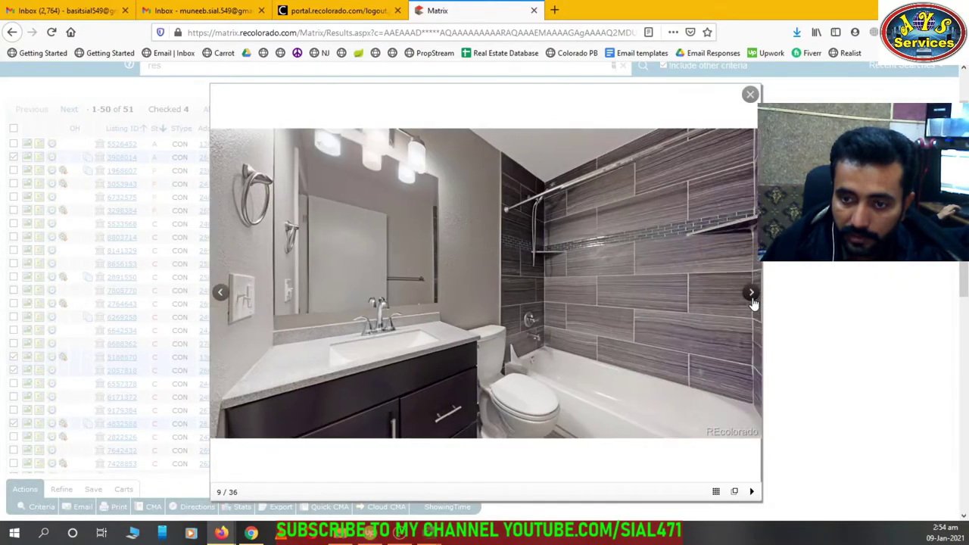
{"action": "left_click", "coordinate": [752, 301]}
{"action": "left_click", "coordinate": [752, 301]}
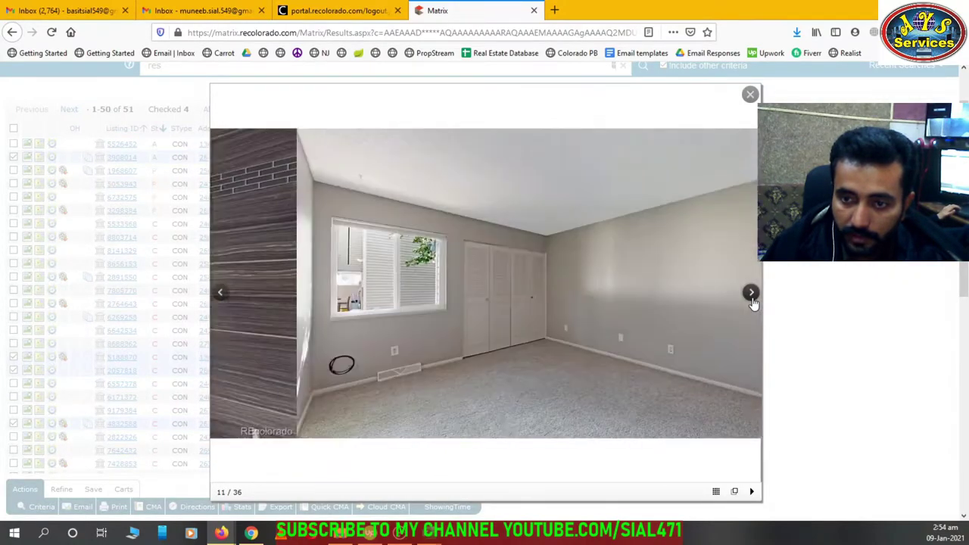
{"action": "left_click", "coordinate": [753, 301]}
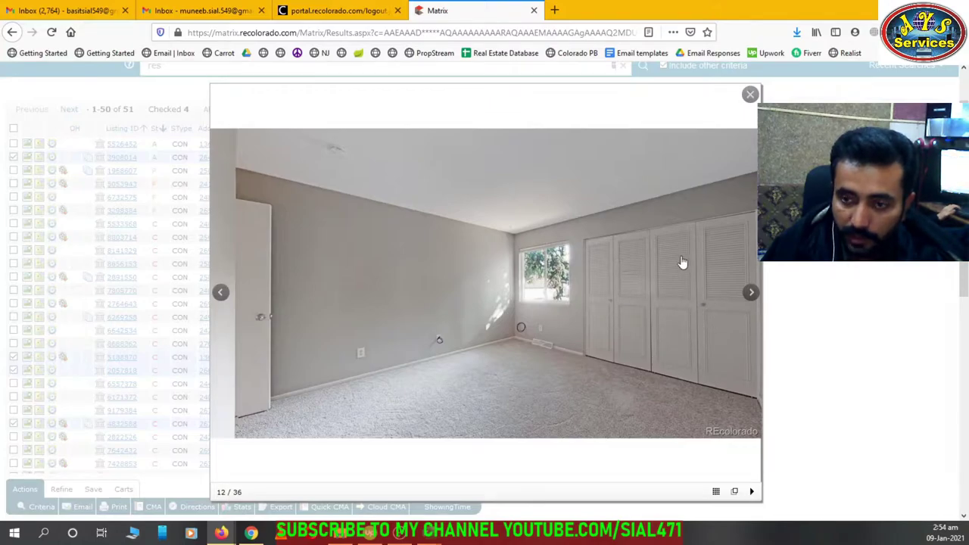
{"action": "left_click", "coordinate": [751, 292]}
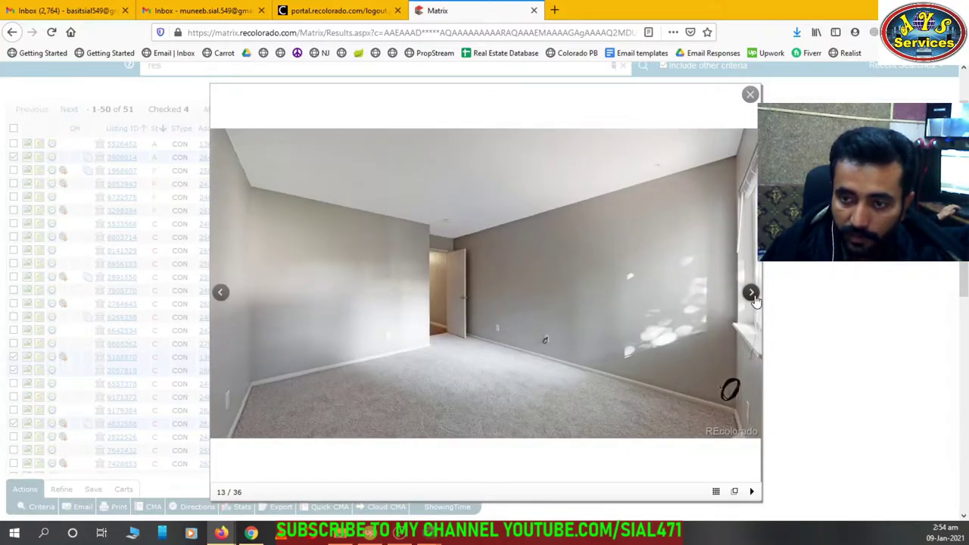
{"action": "left_click", "coordinate": [752, 294]}
{"action": "left_click", "coordinate": [751, 295]}
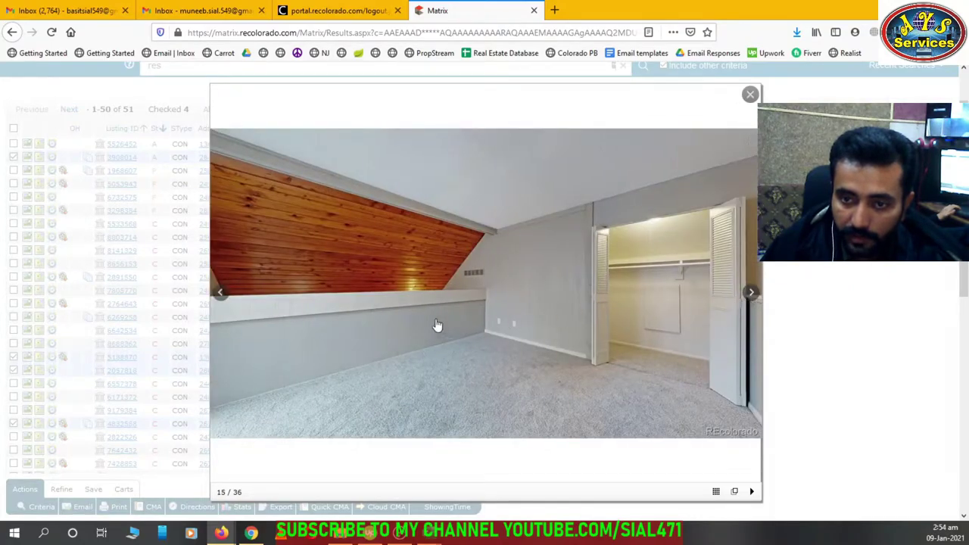
{"action": "left_click", "coordinate": [751, 295]}
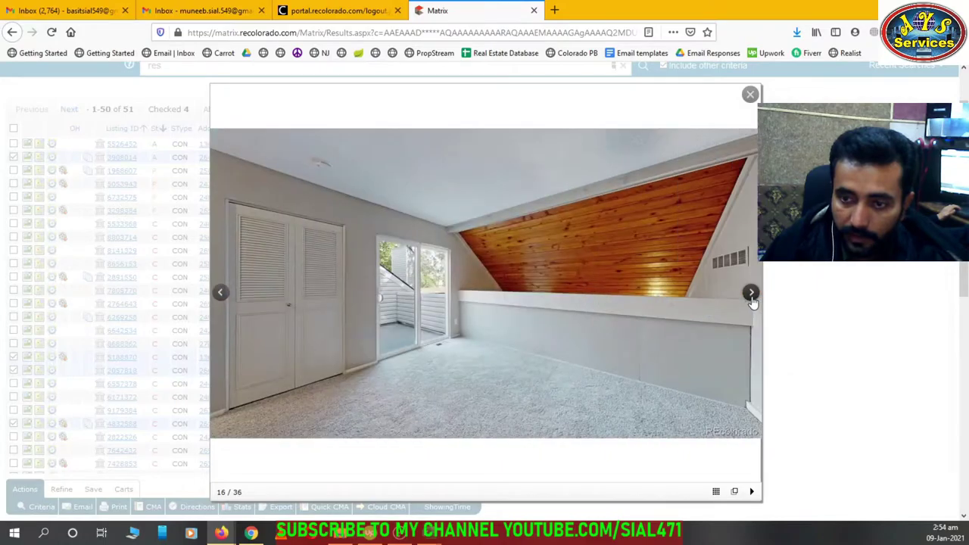
{"action": "left_click", "coordinate": [752, 294]}
{"action": "left_click", "coordinate": [751, 294]}
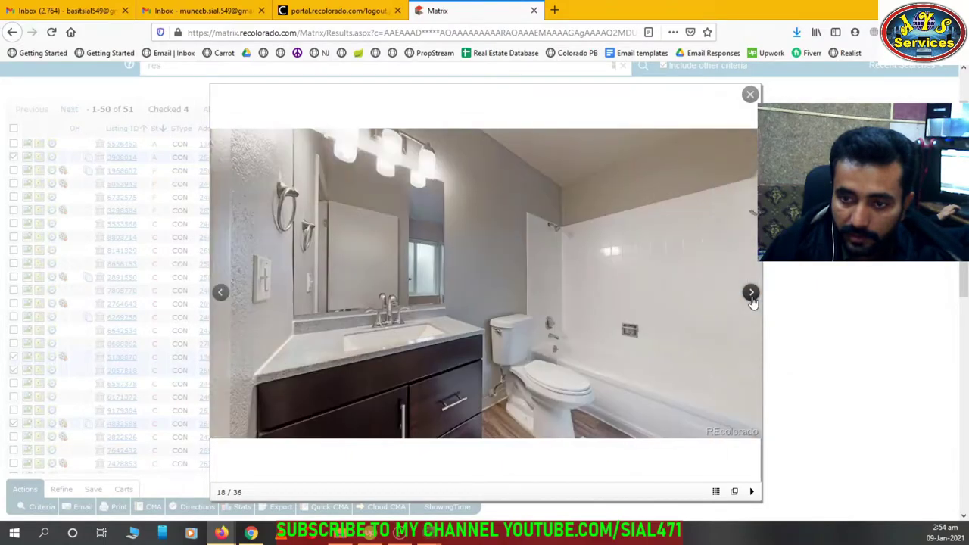
{"action": "left_click", "coordinate": [752, 294]}
{"action": "left_click", "coordinate": [752, 294]}
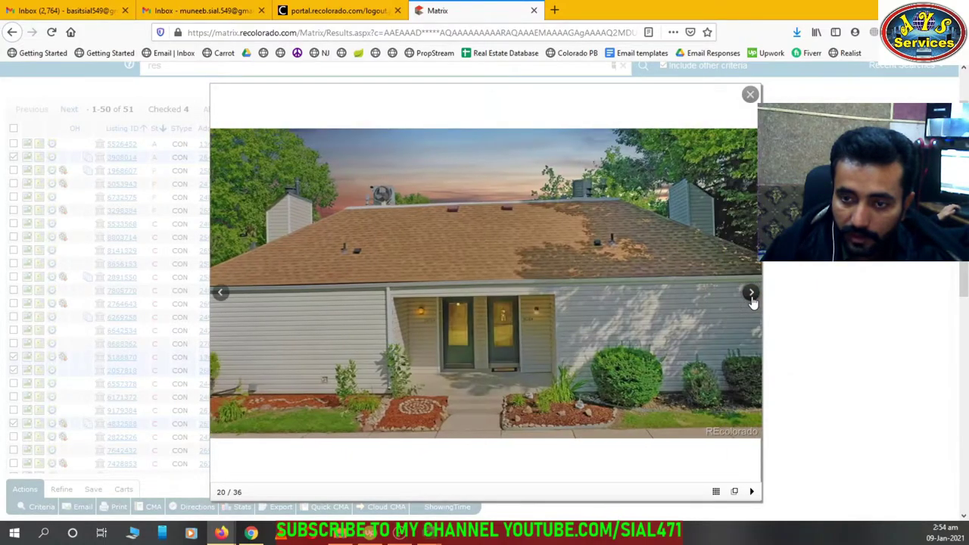
{"action": "left_click", "coordinate": [752, 295]}
{"action": "left_click", "coordinate": [751, 295]}
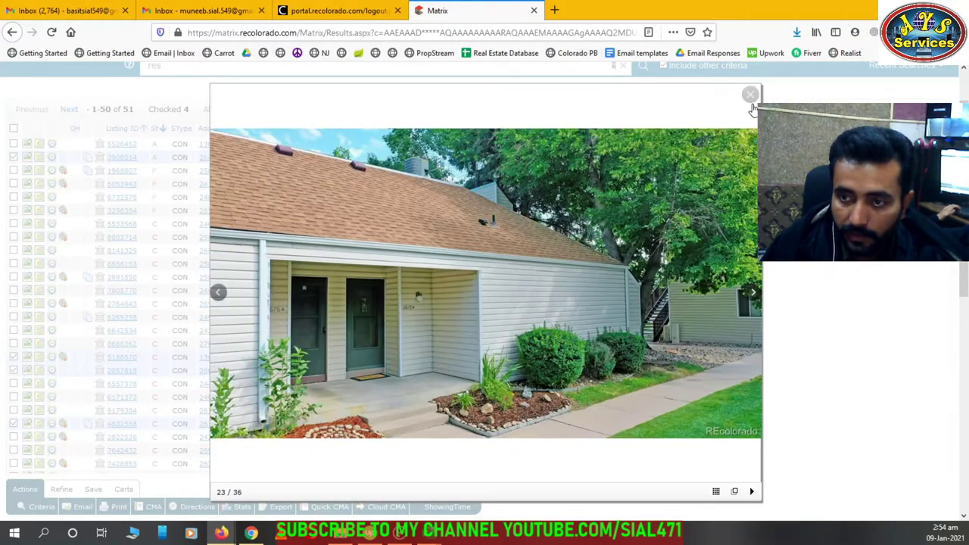
{"action": "left_click", "coordinate": [750, 95]}
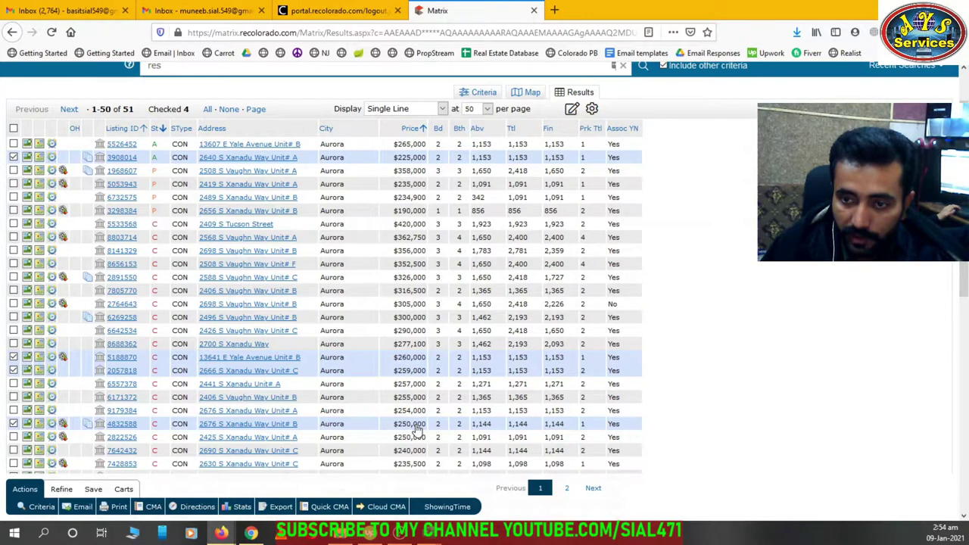
Step: Scroll through the 51-result list to review the four checked comparables
{"action": "scroll", "coordinate": [416, 429], "scroll_direction": "down", "scroll_amount": 2}
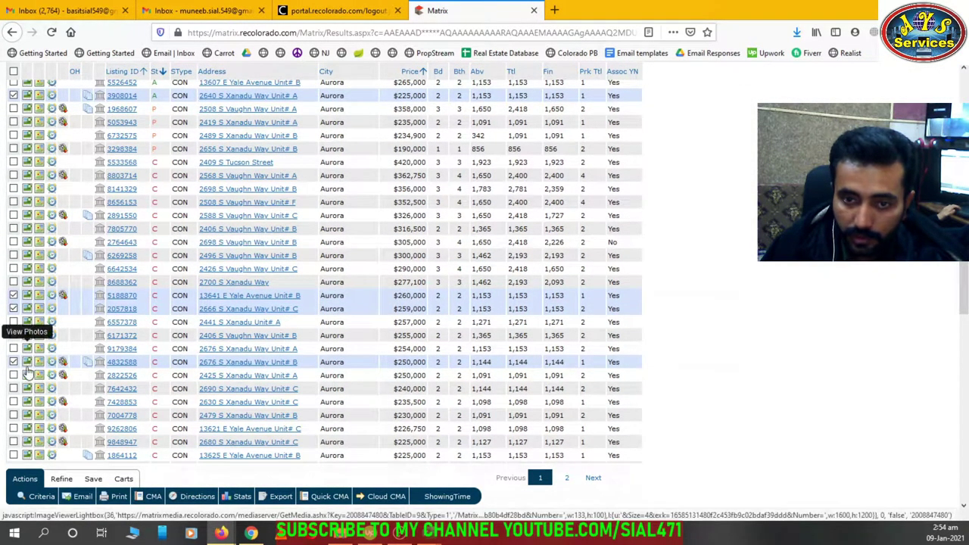
{"action": "scroll", "coordinate": [382, 365], "scroll_direction": "up", "scroll_amount": 4}
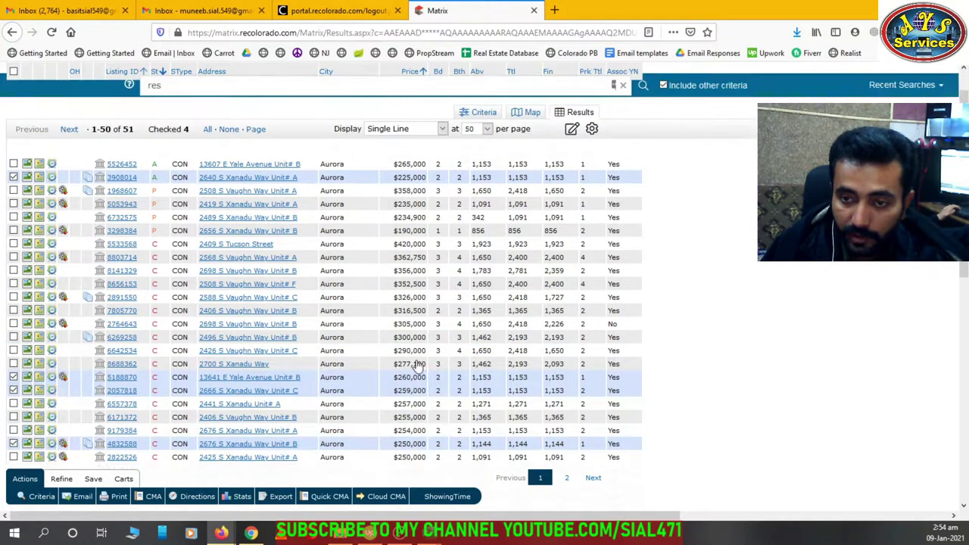
{"action": "scroll", "coordinate": [151, 395], "scroll_direction": "down", "scroll_amount": 4}
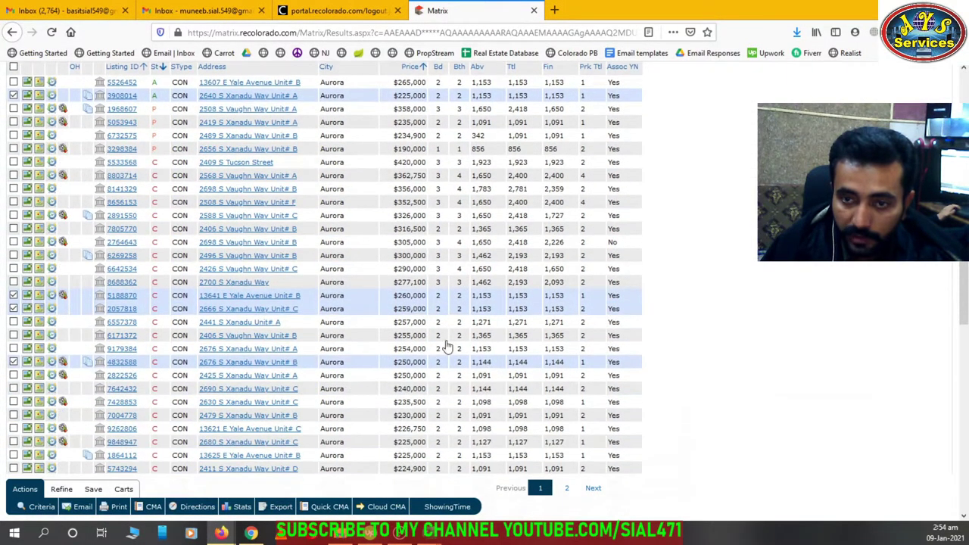
{"action": "scroll", "coordinate": [446, 344], "scroll_direction": "up", "scroll_amount": 4}
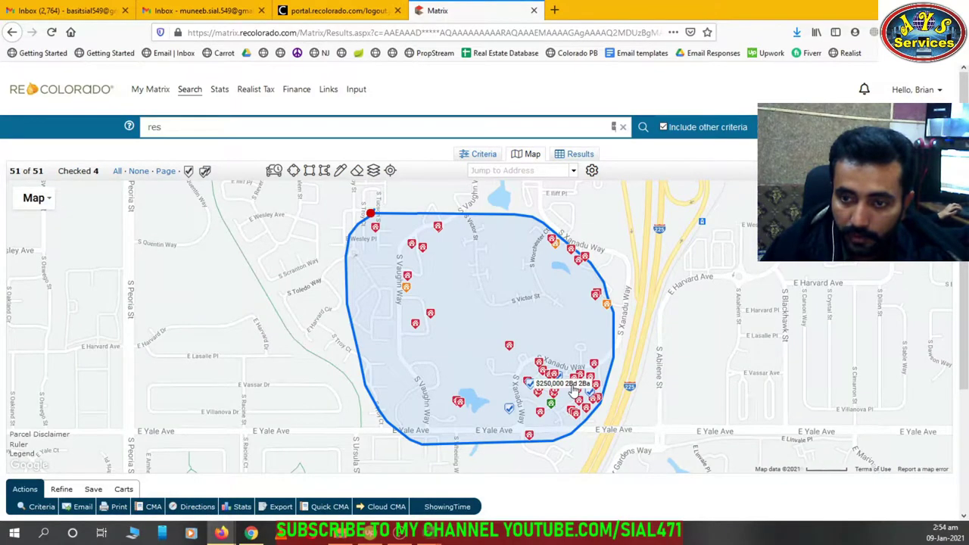
{"action": "scroll", "coordinate": [572, 390], "scroll_direction": "up", "scroll_amount": 3}
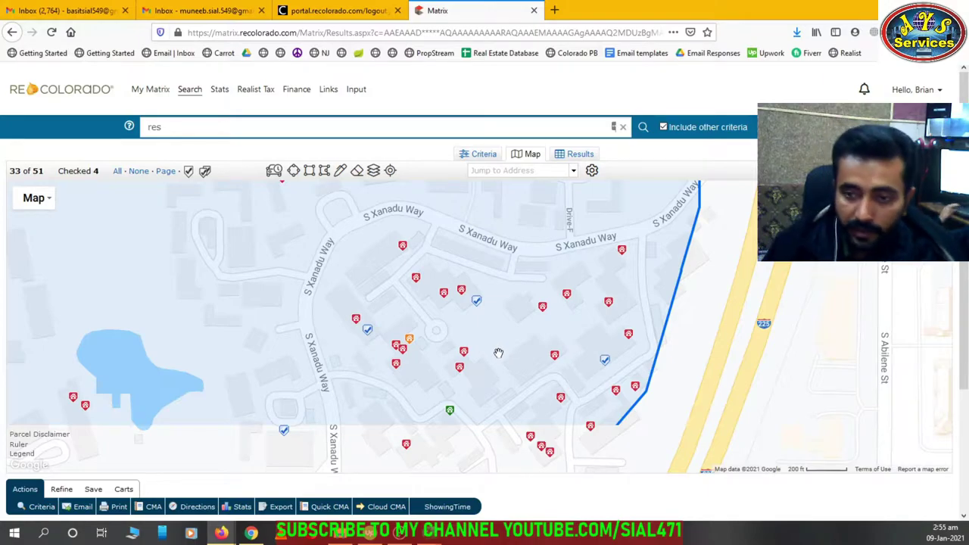
{"action": "scroll", "coordinate": [495, 352], "scroll_direction": "down", "scroll_amount": 1}
{"action": "mouse_move", "coordinate": [552, 356]}
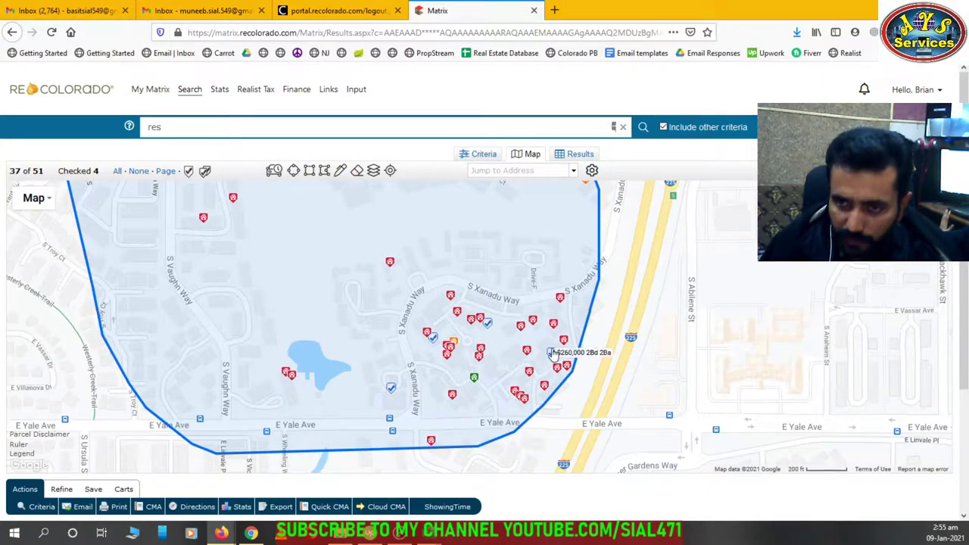
{"action": "mouse_move", "coordinate": [486, 328]}
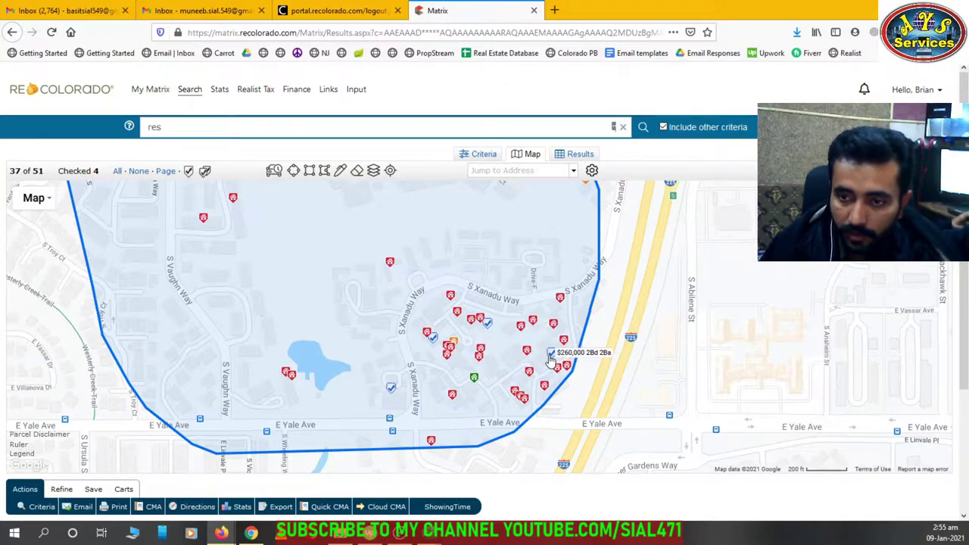
{"action": "mouse_move", "coordinate": [433, 345]}
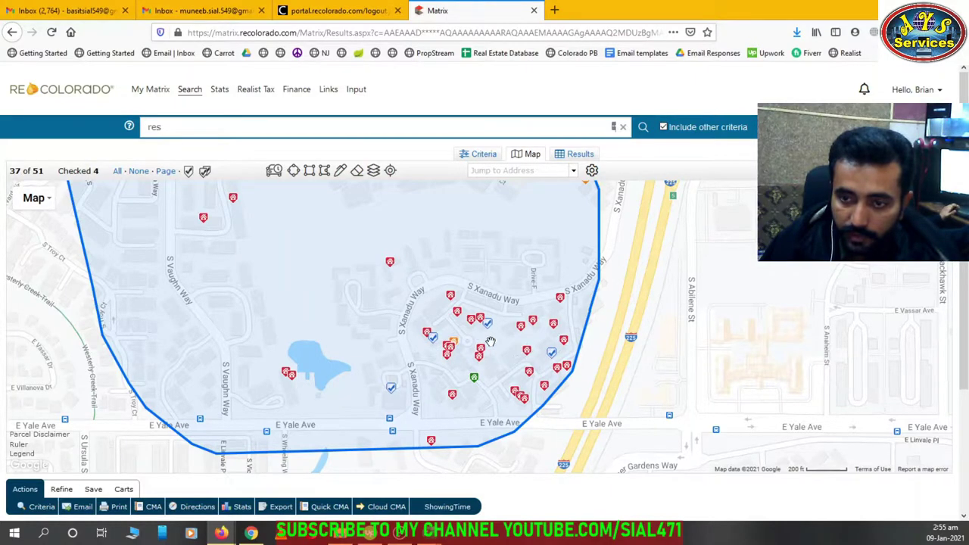
{"action": "mouse_move", "coordinate": [395, 398]}
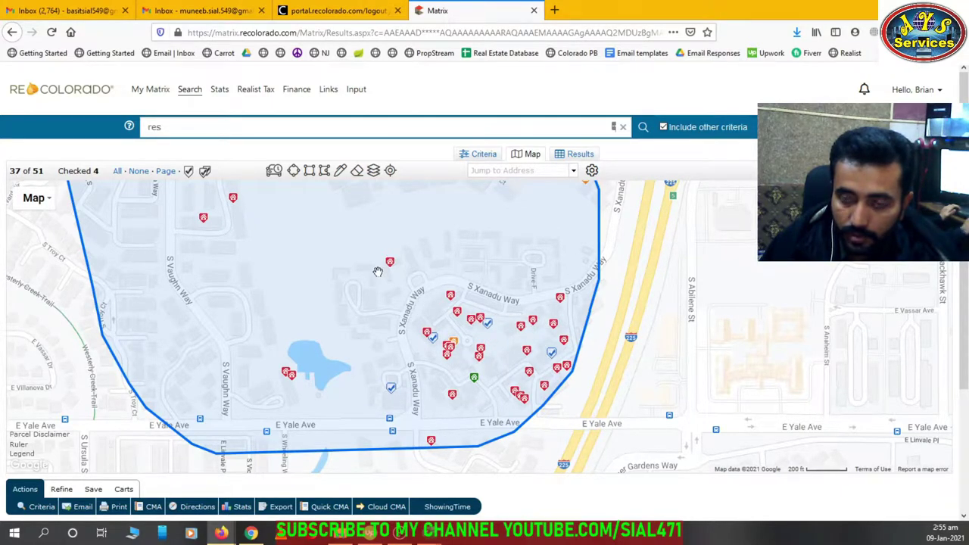
{"action": "scroll", "coordinate": [378, 271], "scroll_direction": "down", "scroll_amount": 5}
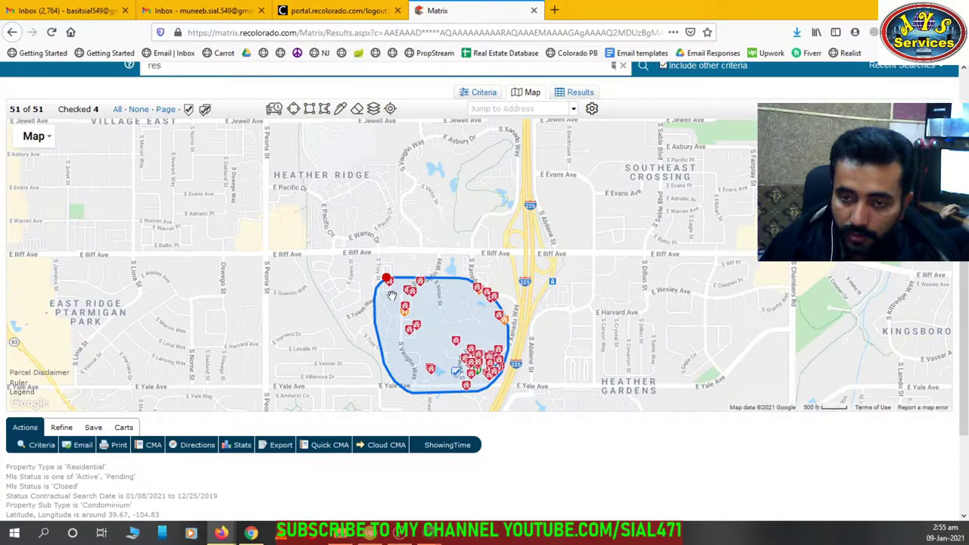
Step: Pan and zoom the map to center the checked condo pins toward E Yale Ave
{"action": "left_click_drag", "start_coordinate": [440, 336], "coordinate": [407, 308]}
{"action": "scroll", "coordinate": [446, 324], "scroll_direction": "up", "scroll_amount": 3}
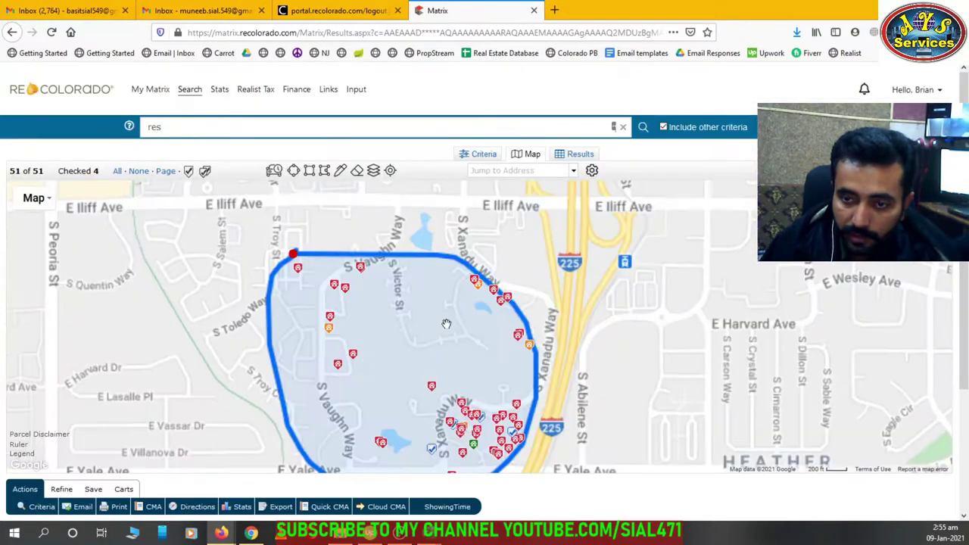
{"action": "scroll", "coordinate": [447, 324], "scroll_direction": "up", "scroll_amount": 2}
{"action": "left_click_drag", "start_coordinate": [468, 372], "coordinate": [396, 225]}
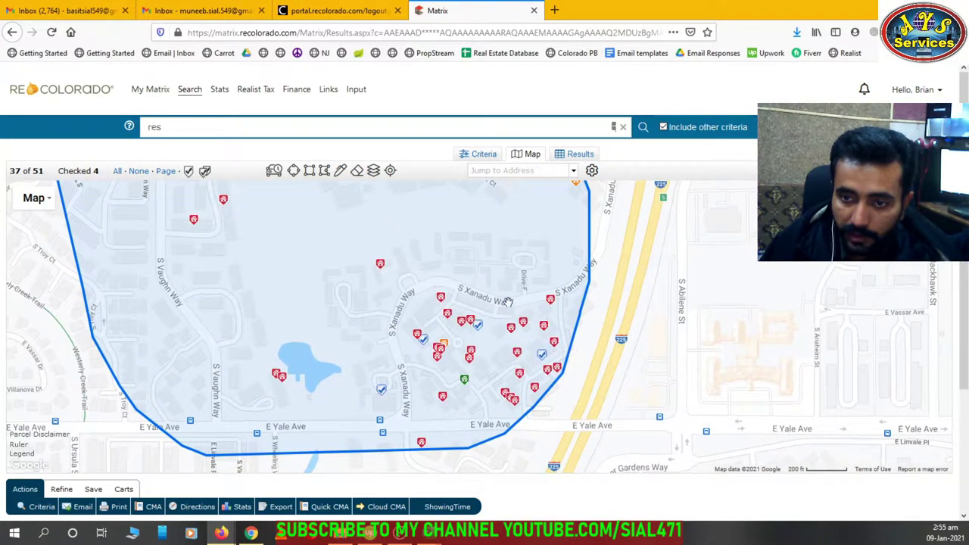
{"action": "left_click_drag", "start_coordinate": [501, 349], "coordinate": [455, 330]}
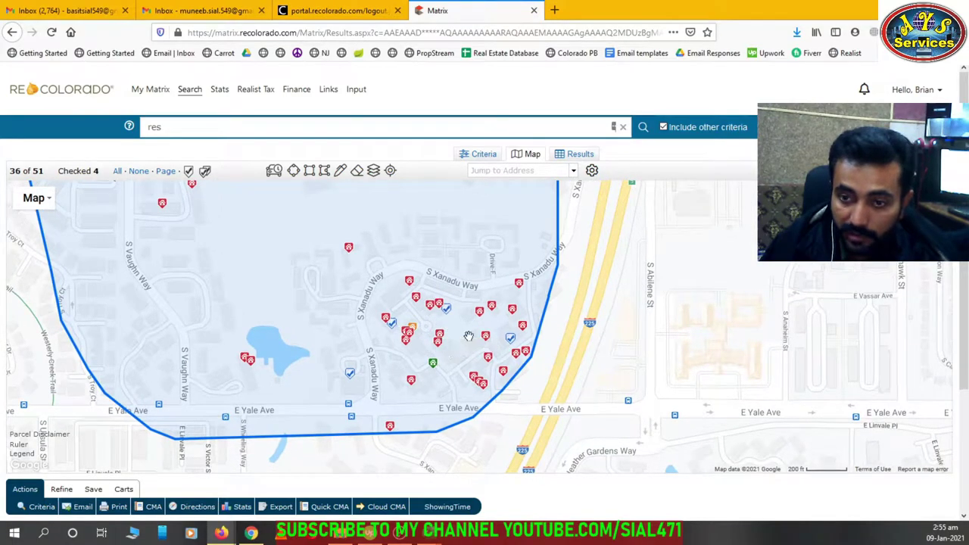
{"action": "scroll", "coordinate": [455, 331], "scroll_direction": "up", "scroll_amount": 1}
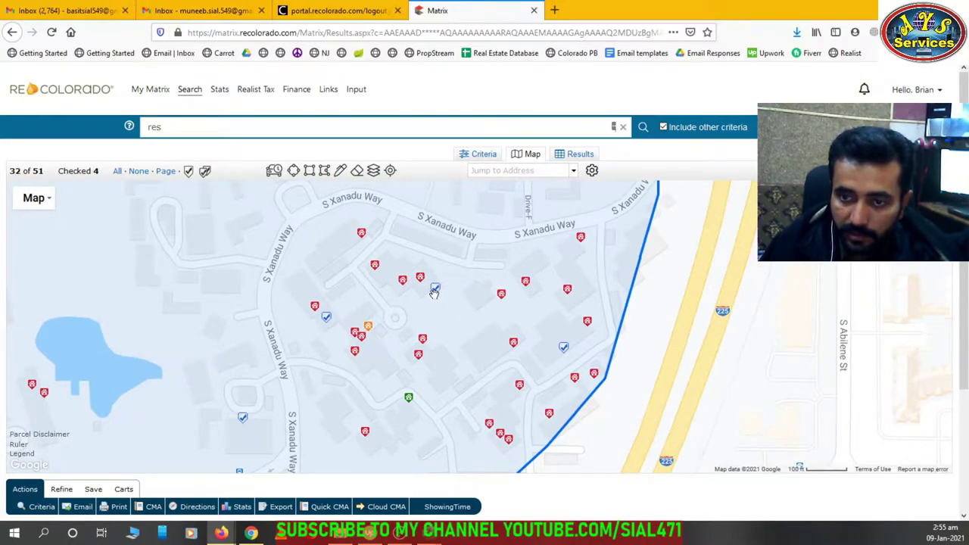
Step: Inspect a checked pin's details, then switch to the OFFERS - Attached-1-7-2021.xlsx workbook in Excel
{"action": "mouse_move", "coordinate": [327, 325]}
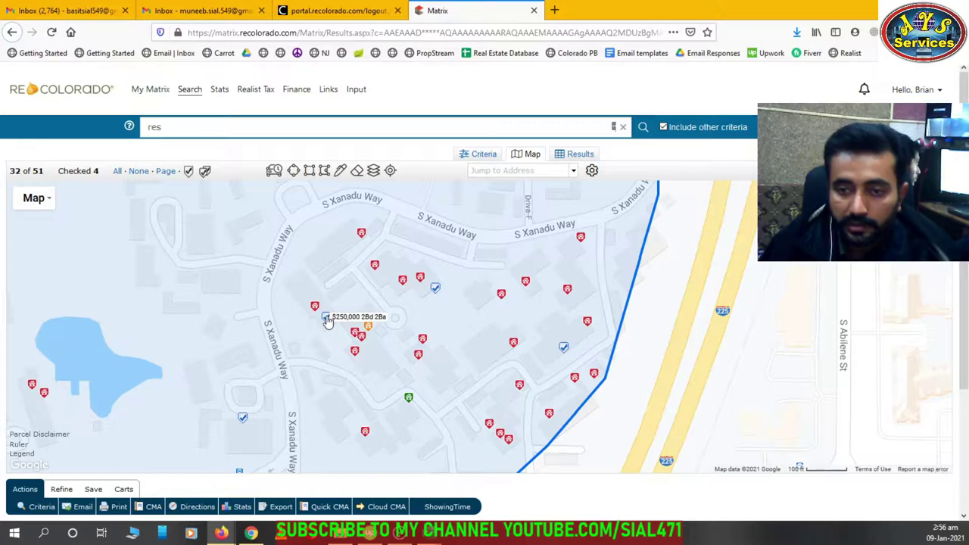
{"action": "mouse_move", "coordinate": [428, 539]}
{"action": "left_click", "coordinate": [404, 495]}
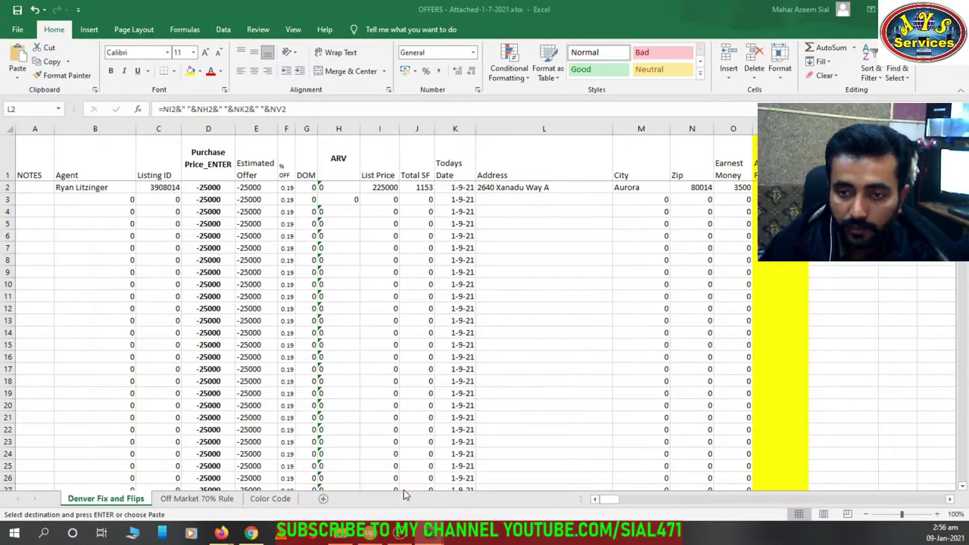
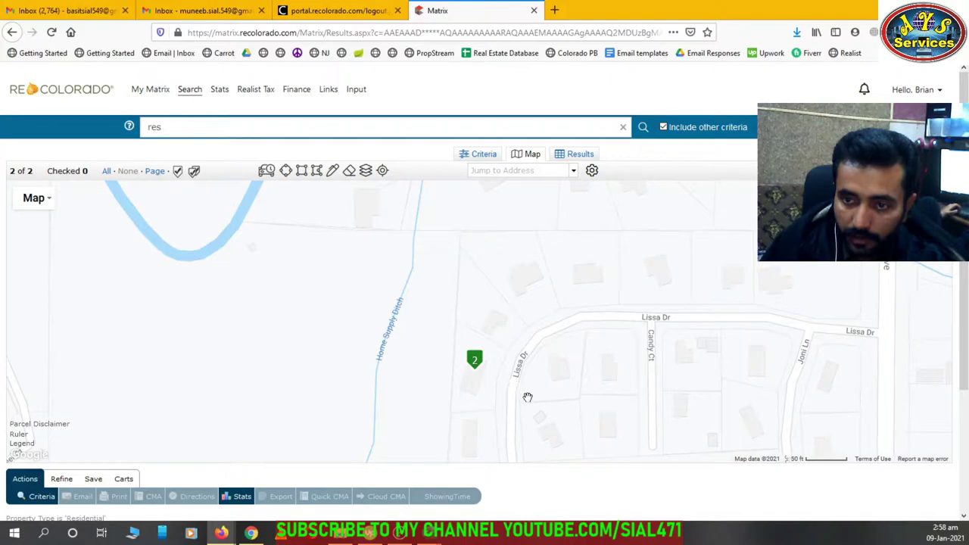
{"action": "scroll", "coordinate": [527, 396], "scroll_direction": "up", "scroll_amount": 1}
{"action": "mouse_move", "coordinate": [528, 396]}
{"action": "left_mouse_down"}
{"action": "mouse_move", "coordinate": [461, 335]}
{"action": "mouse_move", "coordinate": [452, 341]}
{"action": "left_mouse_up"}
{"action": "scroll", "coordinate": [452, 341], "scroll_direction": "down", "scroll_amount": 1}
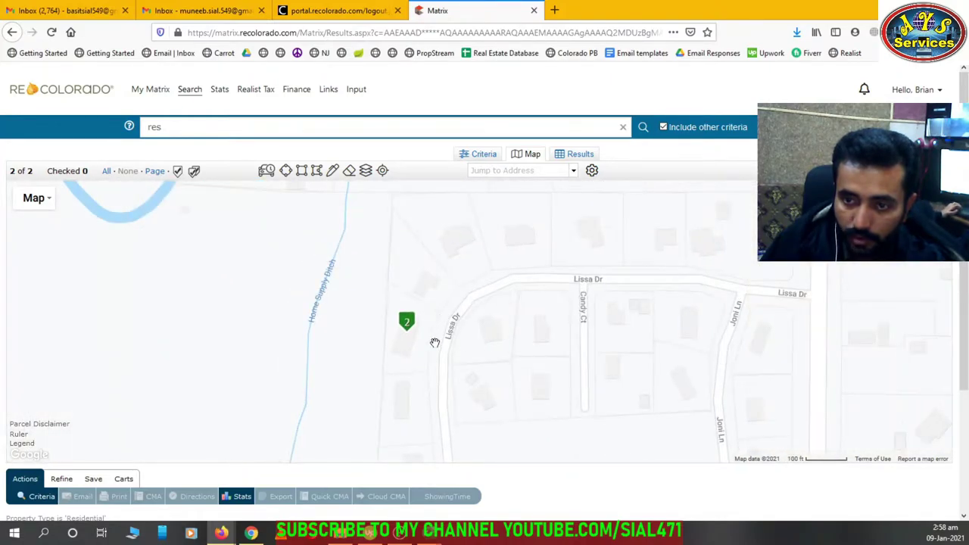
{"action": "scroll", "coordinate": [456, 349], "scroll_direction": "down", "scroll_amount": 1}
{"action": "scroll", "coordinate": [467, 270], "scroll_direction": "down", "scroll_amount": 1}
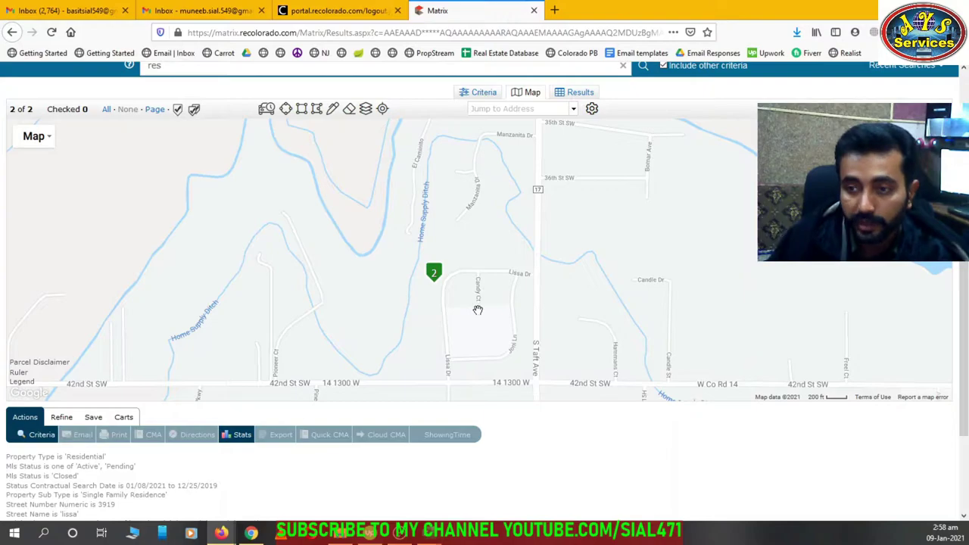
{"action": "scroll", "coordinate": [478, 310], "scroll_direction": "down", "scroll_amount": 1}
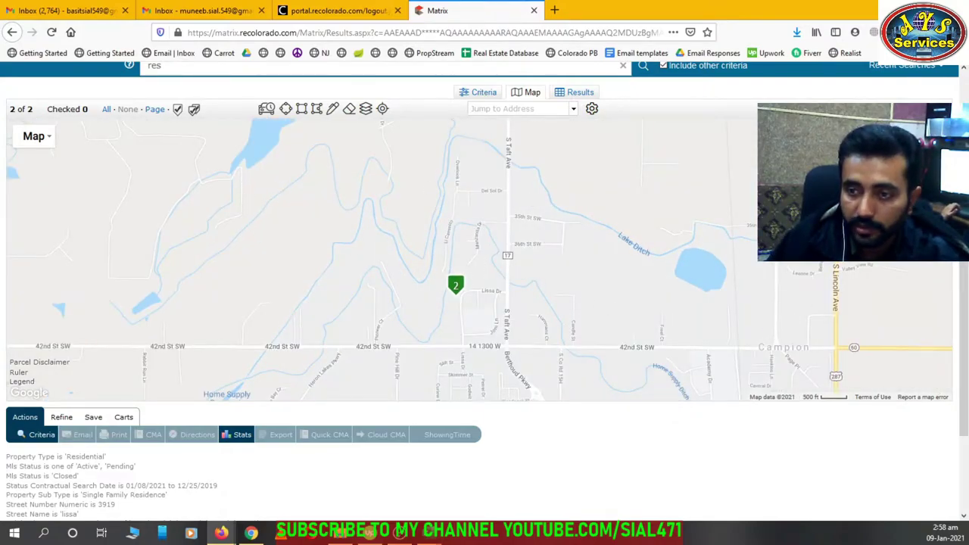
{"action": "left_click_drag", "start_coordinate": [824, 322], "coordinate": [786, 318]}
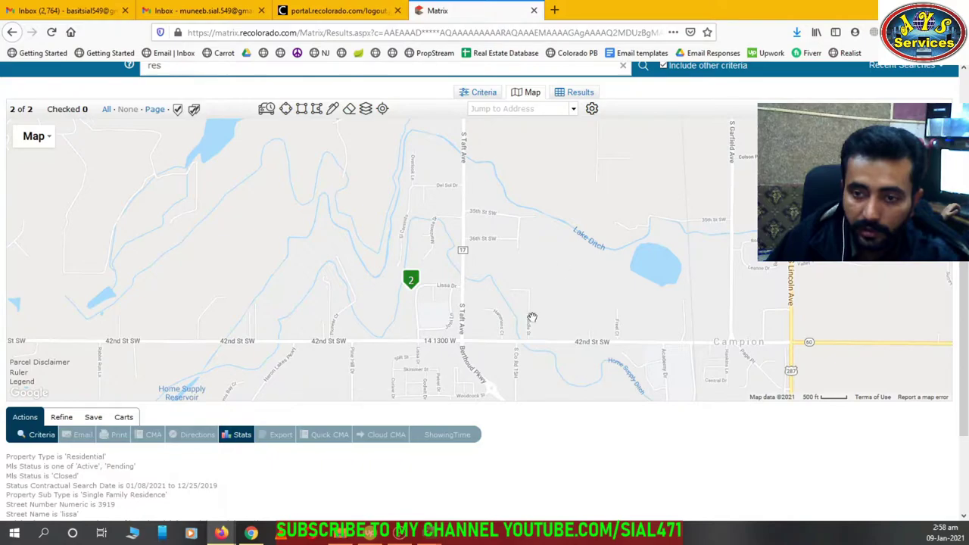
{"action": "mouse_move", "coordinate": [429, 534]}
{"action": "left_click", "coordinate": [492, 488]}
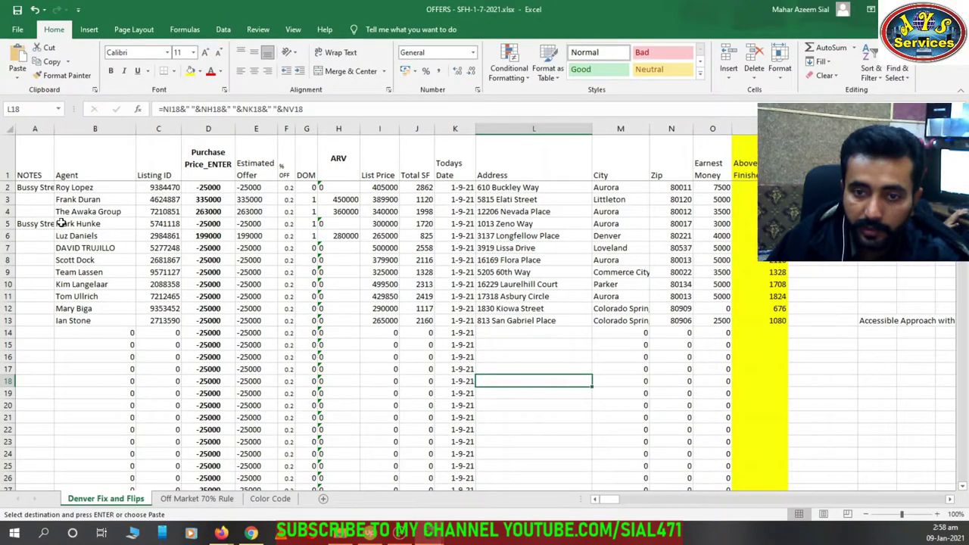
{"action": "left_click", "coordinate": [35, 226]}
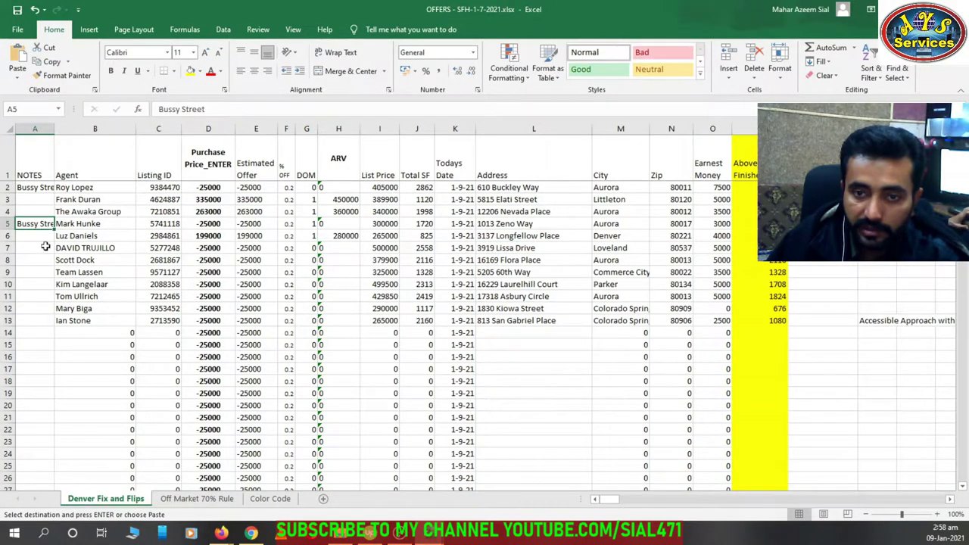
{"action": "key", "text": "Down"}
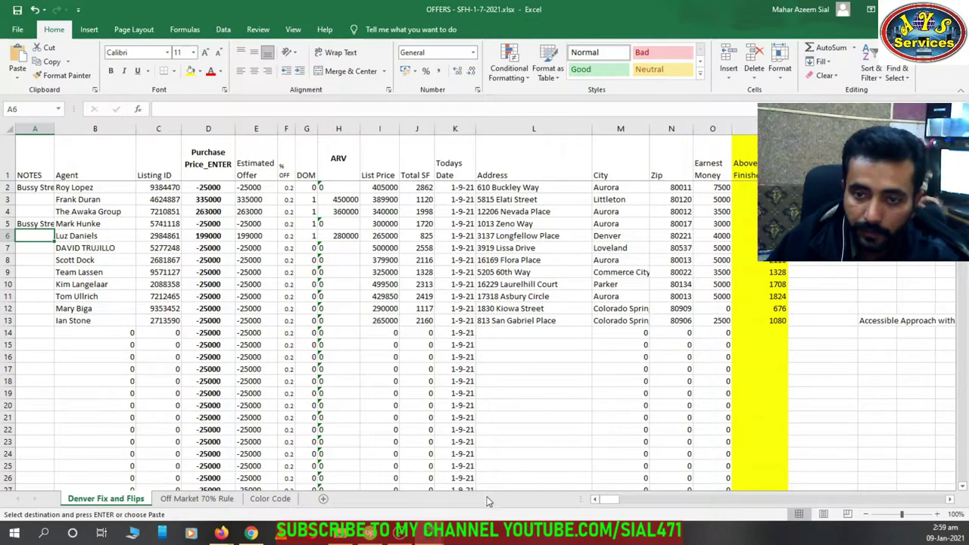
{"action": "mouse_move", "coordinate": [221, 532]}
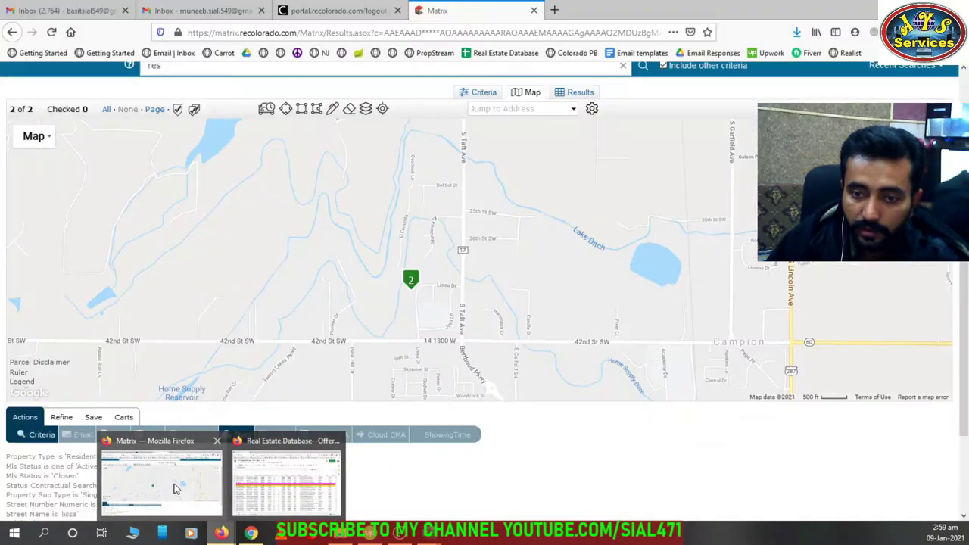
{"action": "left_click", "coordinate": [159, 477]}
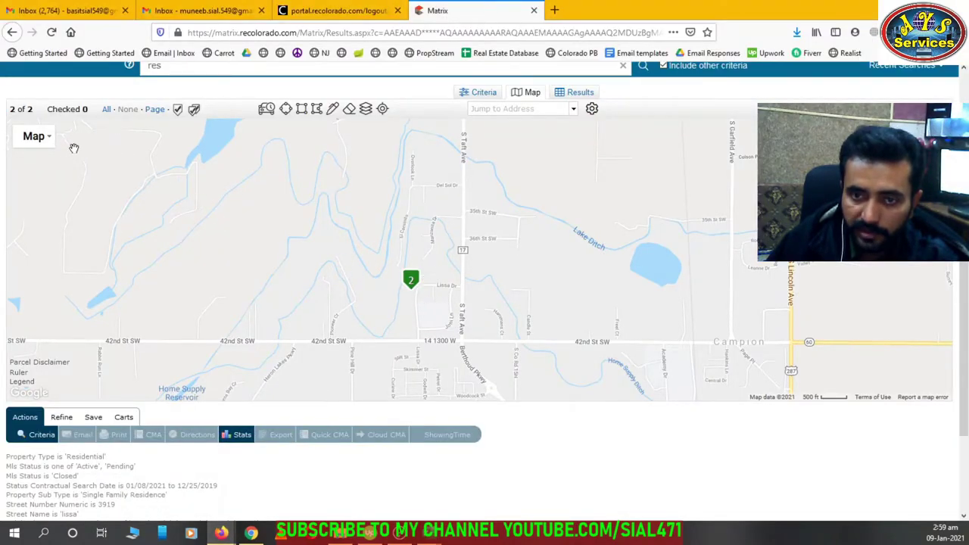
{"action": "left_click", "coordinate": [34, 137]}
{"action": "left_click", "coordinate": [37, 178]}
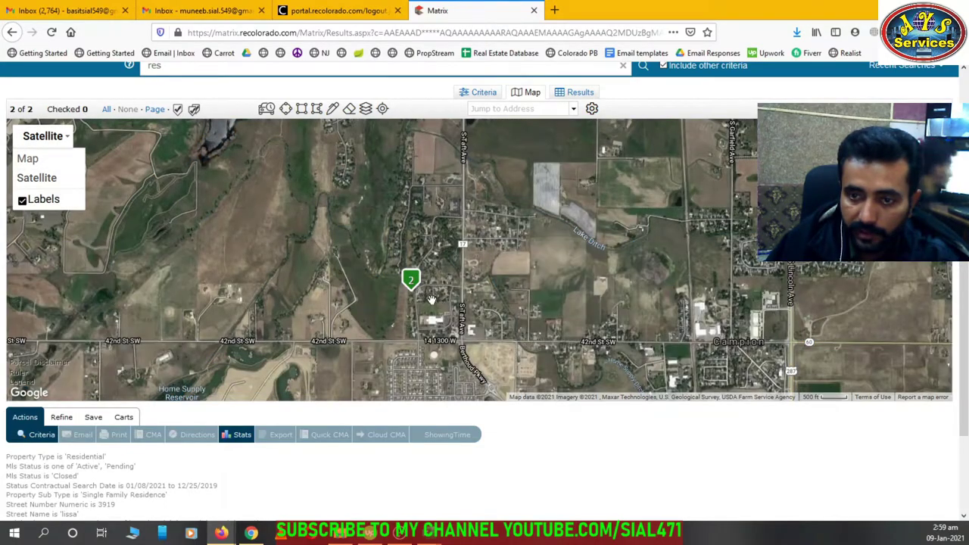
{"action": "scroll", "coordinate": [408, 289], "scroll_direction": "up", "scroll_amount": 1}
{"action": "scroll", "coordinate": [424, 294], "scroll_direction": "up", "scroll_amount": 1}
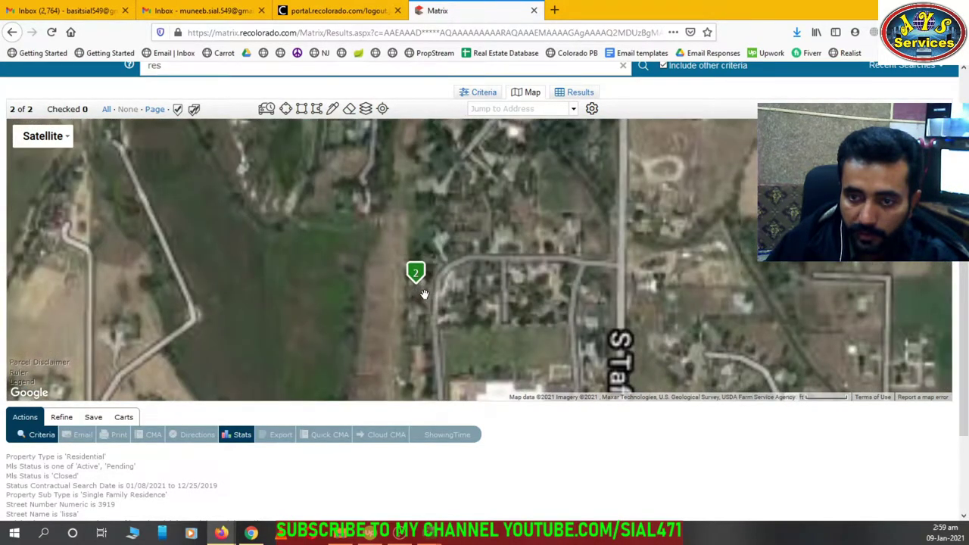
{"action": "scroll", "coordinate": [430, 342], "scroll_direction": "up", "scroll_amount": 2}
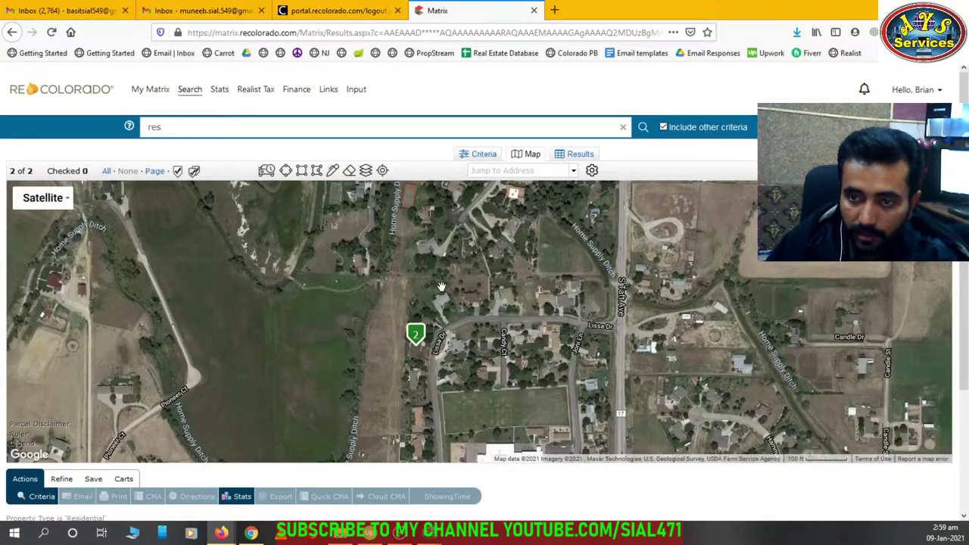
{"action": "scroll", "coordinate": [469, 336], "scroll_direction": "up", "scroll_amount": 1}
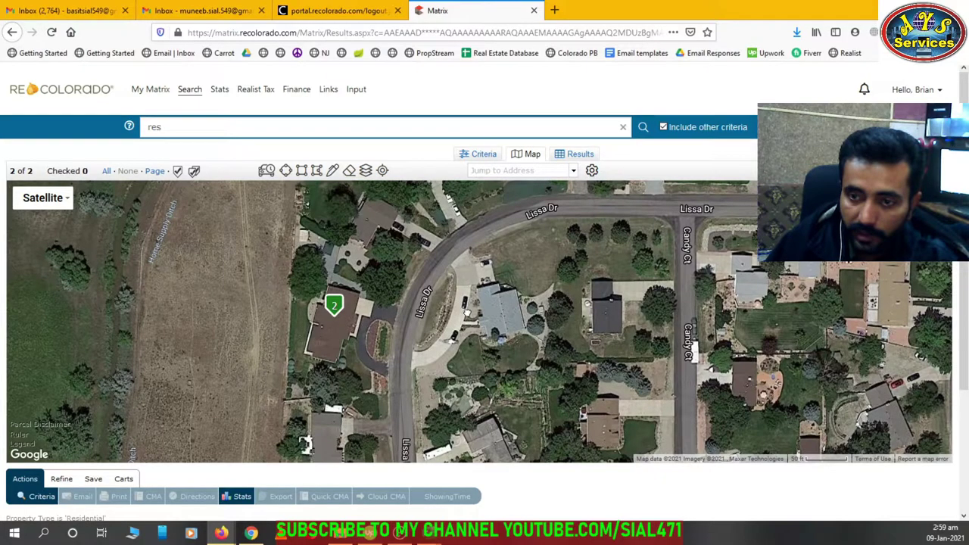
{"action": "left_click_drag", "start_coordinate": [421, 321], "coordinate": [429, 329]}
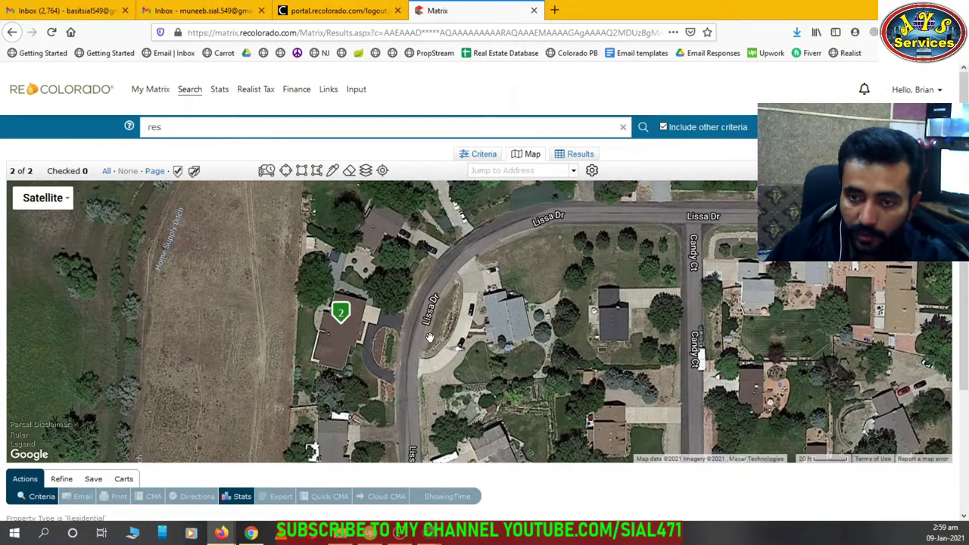
{"action": "scroll", "coordinate": [424, 331], "scroll_direction": "up", "scroll_amount": 1}
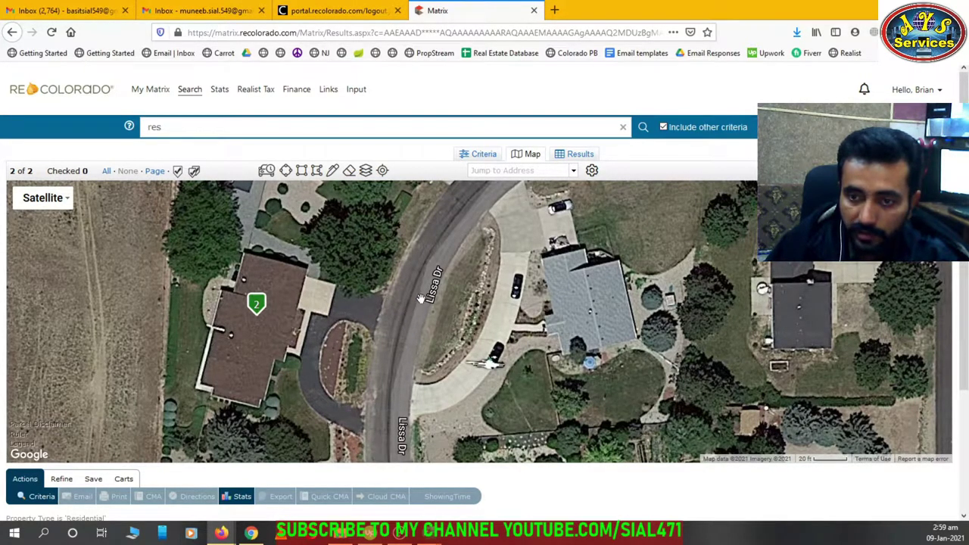
{"action": "scroll", "coordinate": [421, 299], "scroll_direction": "down", "scroll_amount": 3}
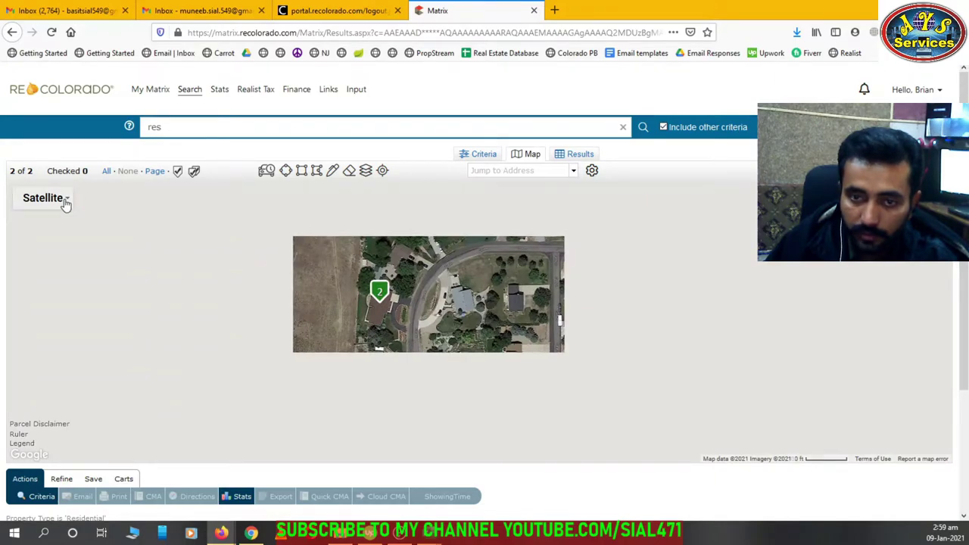
{"action": "left_click", "coordinate": [66, 200]}
{"action": "left_click", "coordinate": [76, 221]}
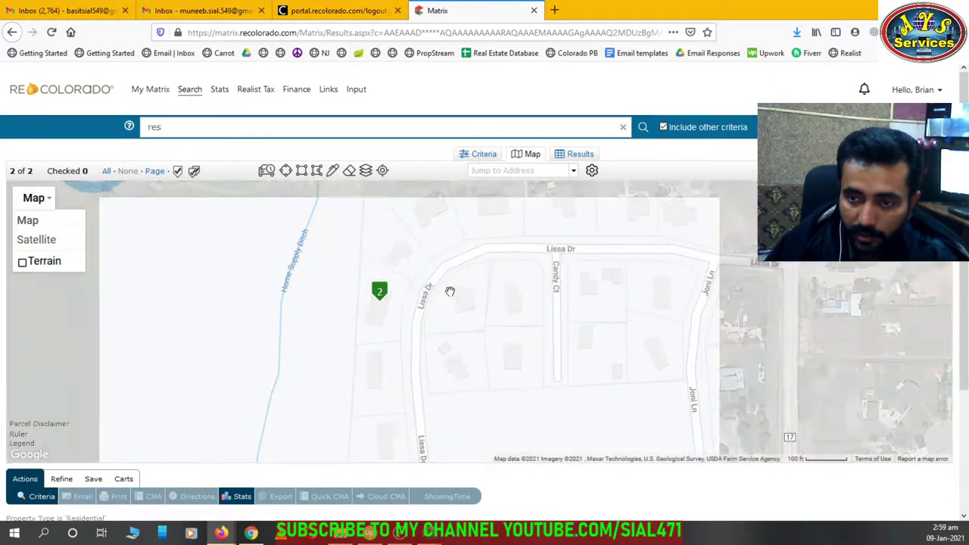
{"action": "scroll", "coordinate": [453, 294], "scroll_direction": "down", "scroll_amount": 2}
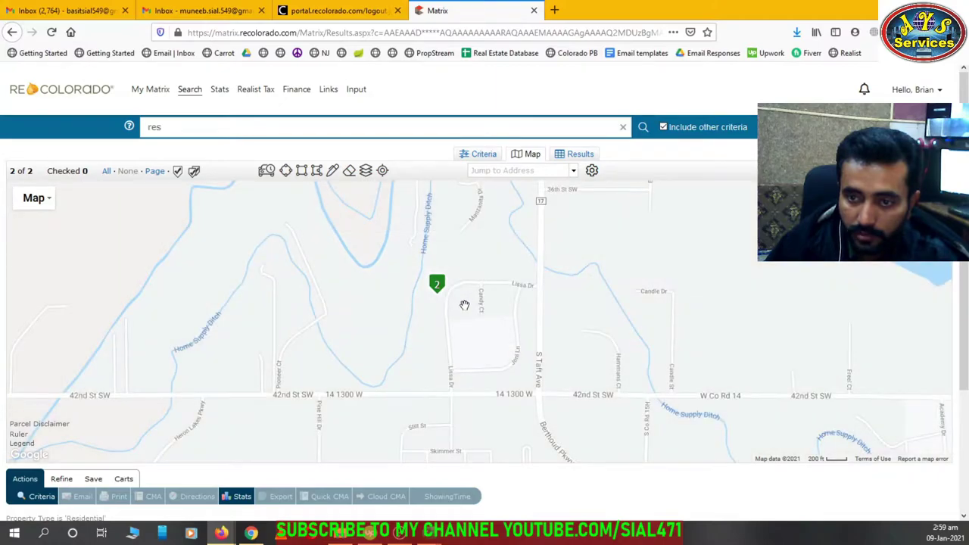
{"action": "mouse_move", "coordinate": [463, 305]}
{"action": "left_mouse_down"}
{"action": "mouse_move", "coordinate": [443, 353]}
{"action": "mouse_move", "coordinate": [445, 333]}
{"action": "left_mouse_up"}
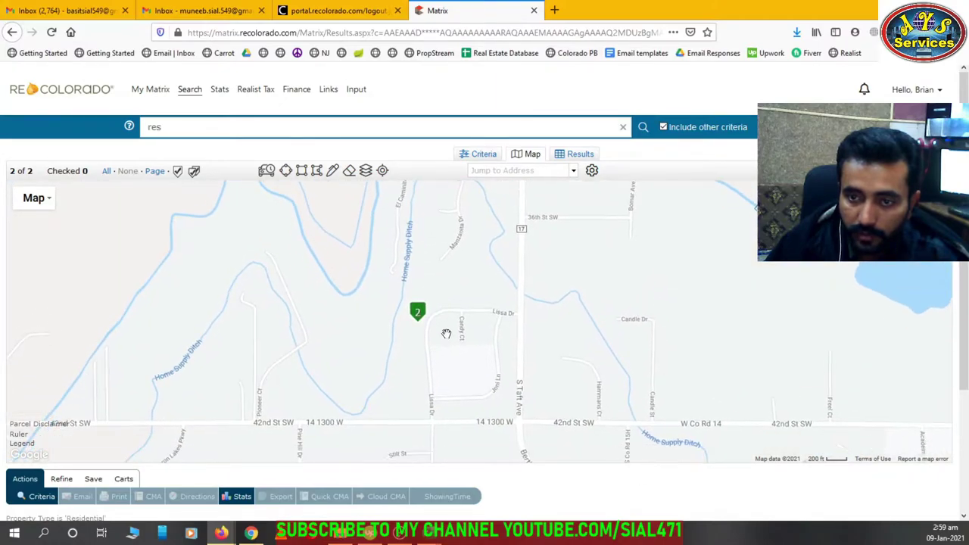
{"action": "left_click", "coordinate": [333, 171]}
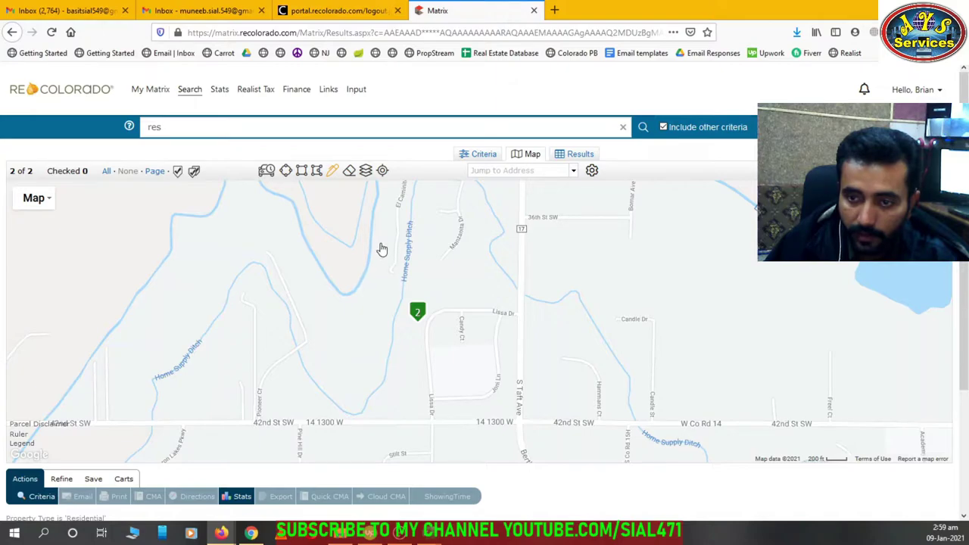
{"action": "mouse_move", "coordinate": [381, 244]}
{"action": "left_mouse_down"}
{"action": "mouse_move", "coordinate": [493, 255]}
{"action": "mouse_move", "coordinate": [513, 396]}
{"action": "mouse_move", "coordinate": [370, 396]}
{"action": "mouse_move", "coordinate": [370, 233]}
{"action": "mouse_move", "coordinate": [428, 256]}
{"action": "left_mouse_up"}
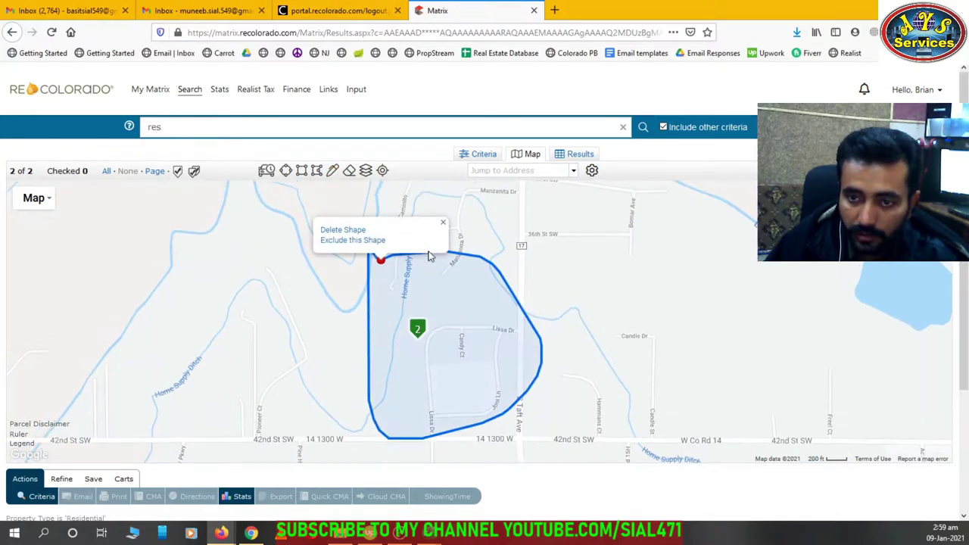
{"action": "left_click", "coordinate": [485, 155]}
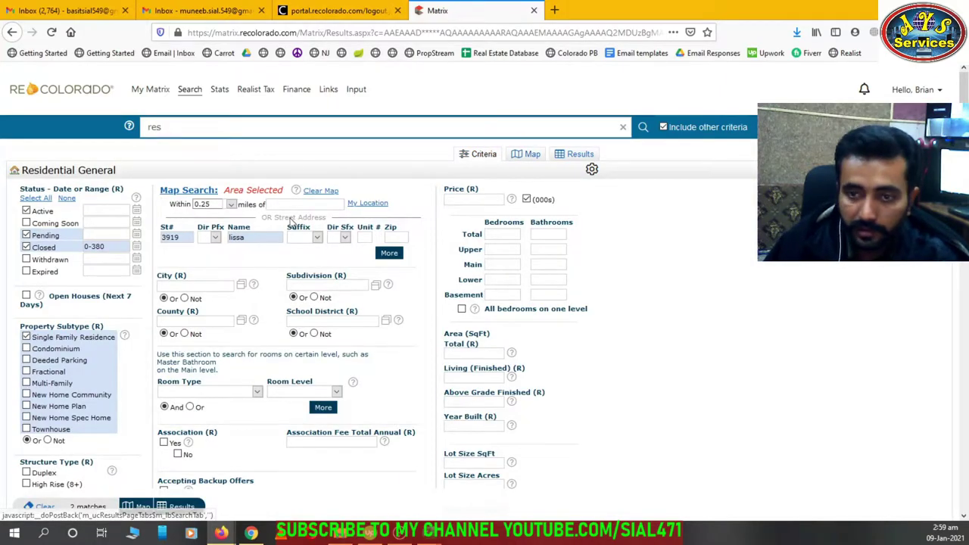
{"action": "double_click", "coordinate": [260, 239]}
{"action": "key", "text": "BackSpace"}
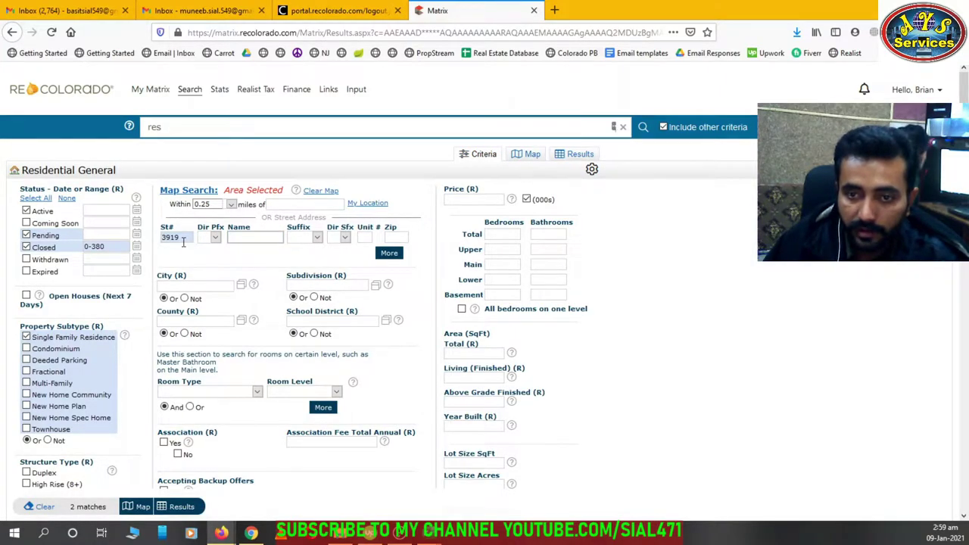
{"action": "double_click", "coordinate": [184, 240]}
{"action": "key", "text": "BackSpace"}
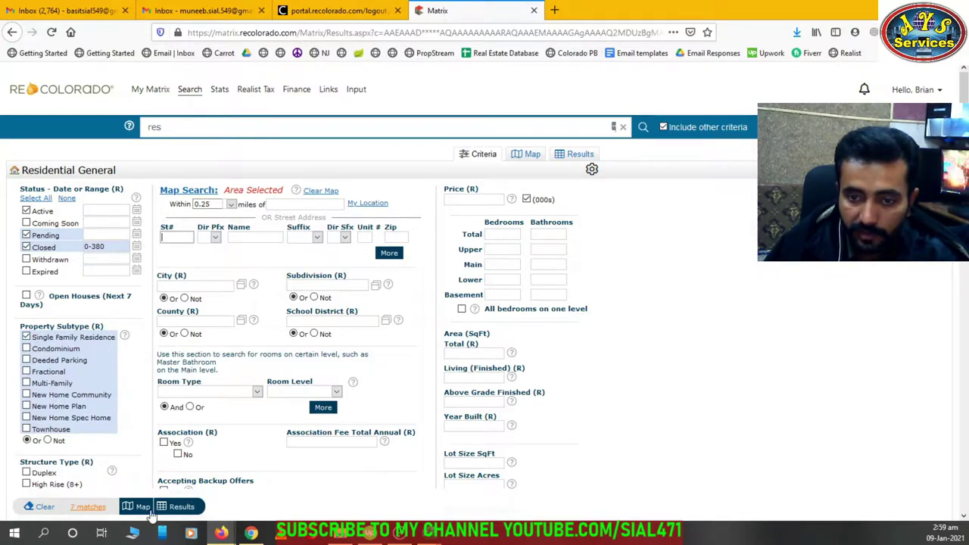
{"action": "left_click", "coordinate": [202, 509]}
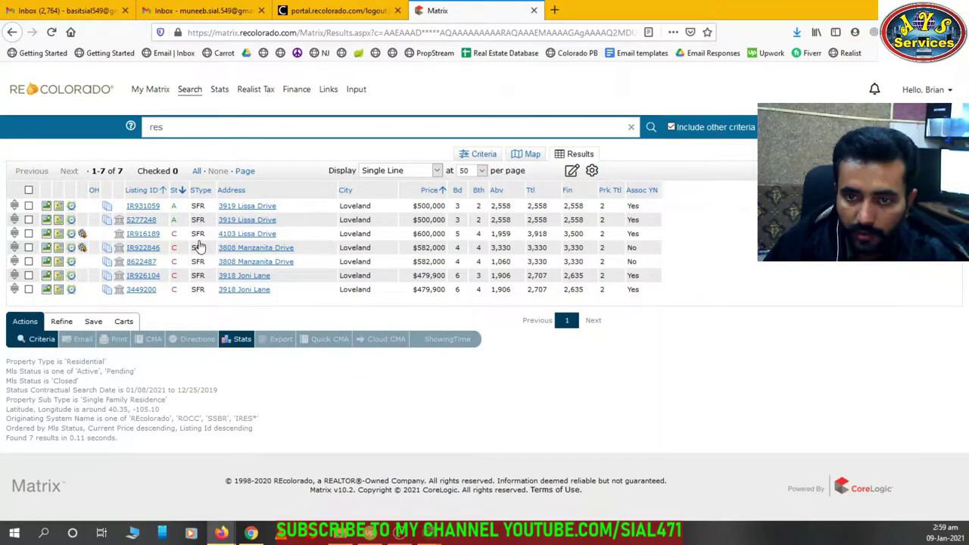
{"action": "left_click", "coordinate": [29, 206]}
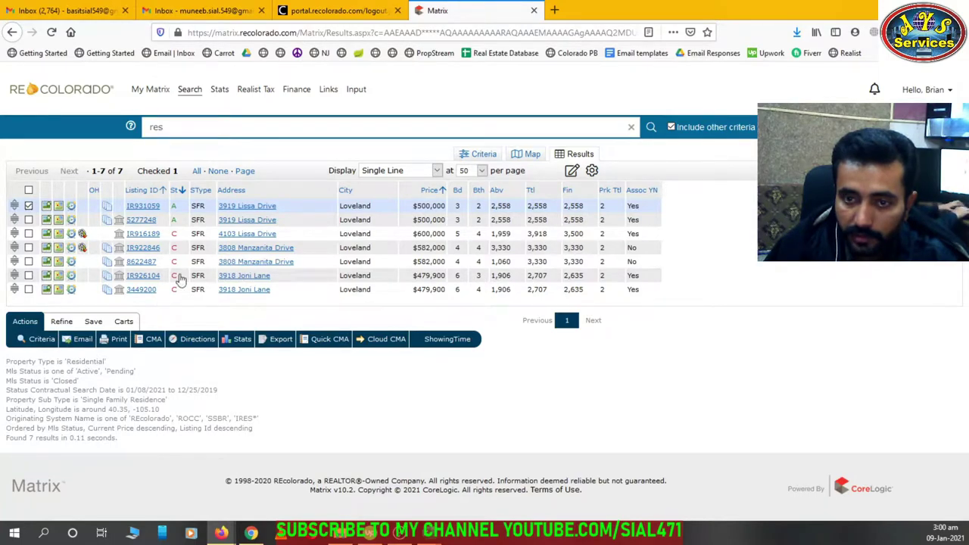
{"action": "left_click", "coordinate": [28, 275]}
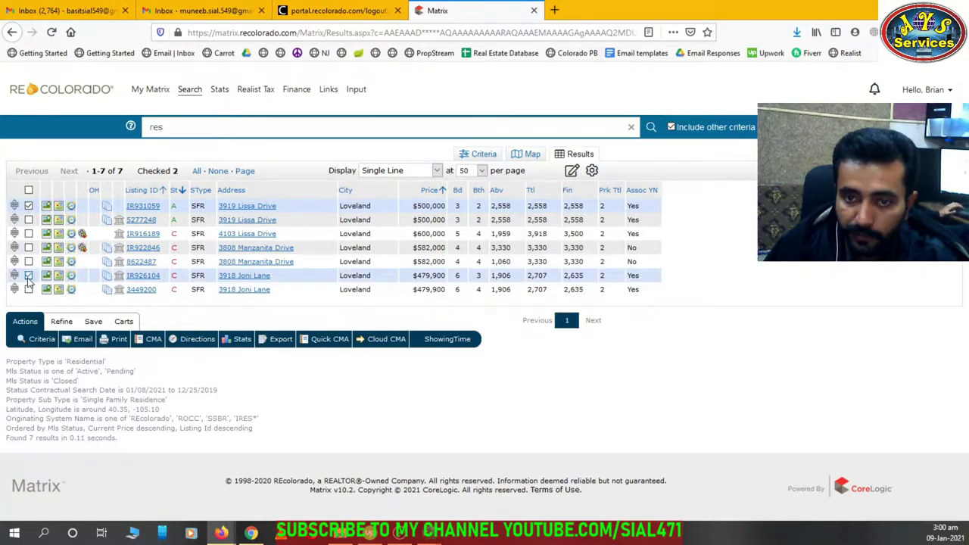
Step: Open the listing's photo gallery and page through the living room, dining area and kitchen photos
{"action": "left_click", "coordinate": [46, 246]}
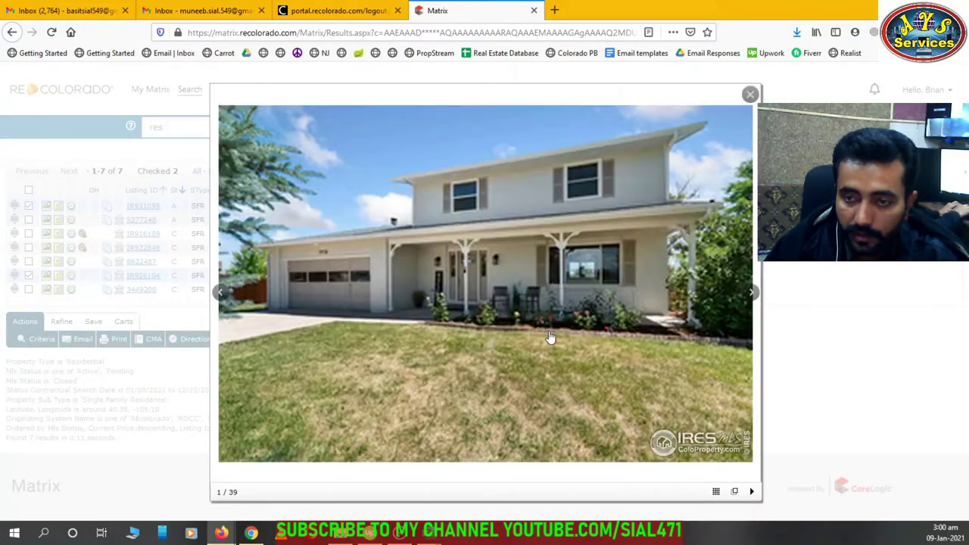
{"action": "left_click", "coordinate": [751, 298]}
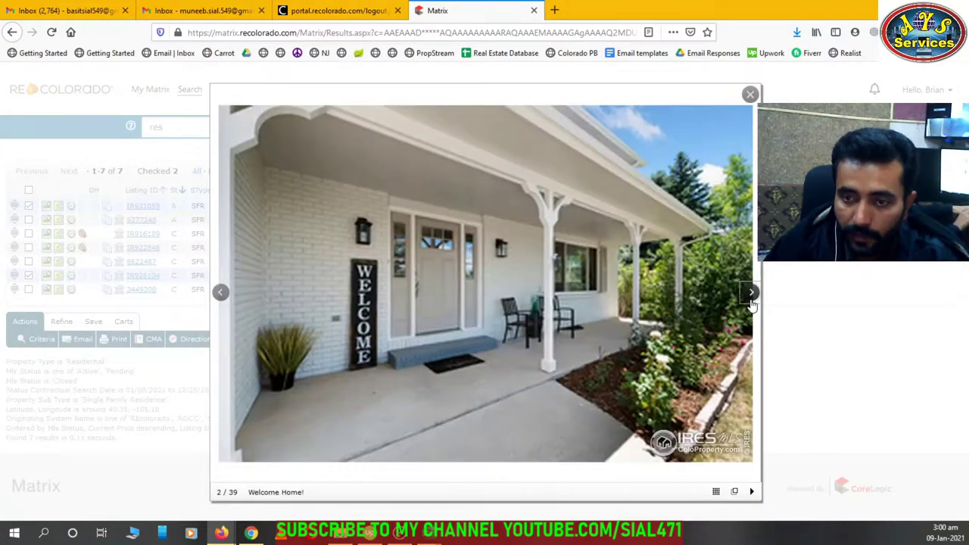
{"action": "left_click", "coordinate": [751, 295]}
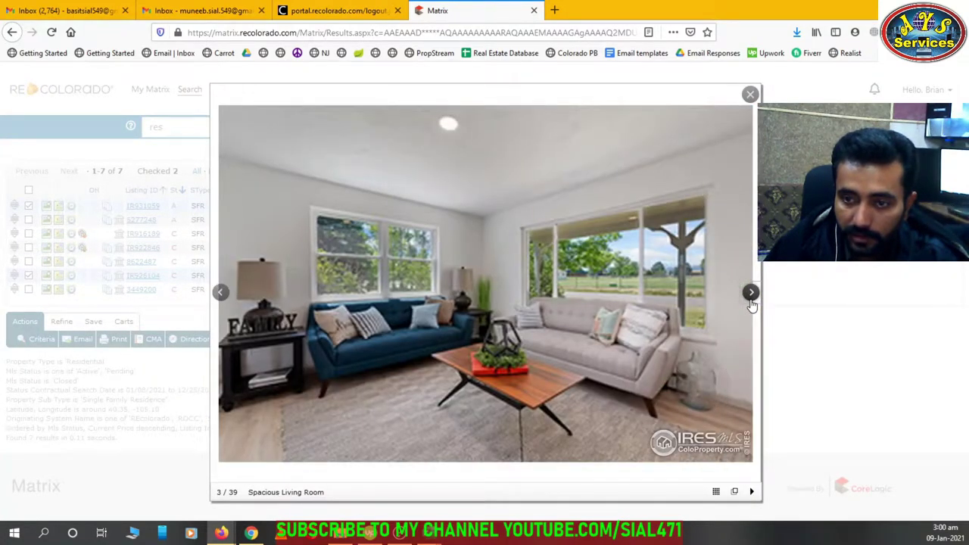
{"action": "left_click", "coordinate": [750, 295]}
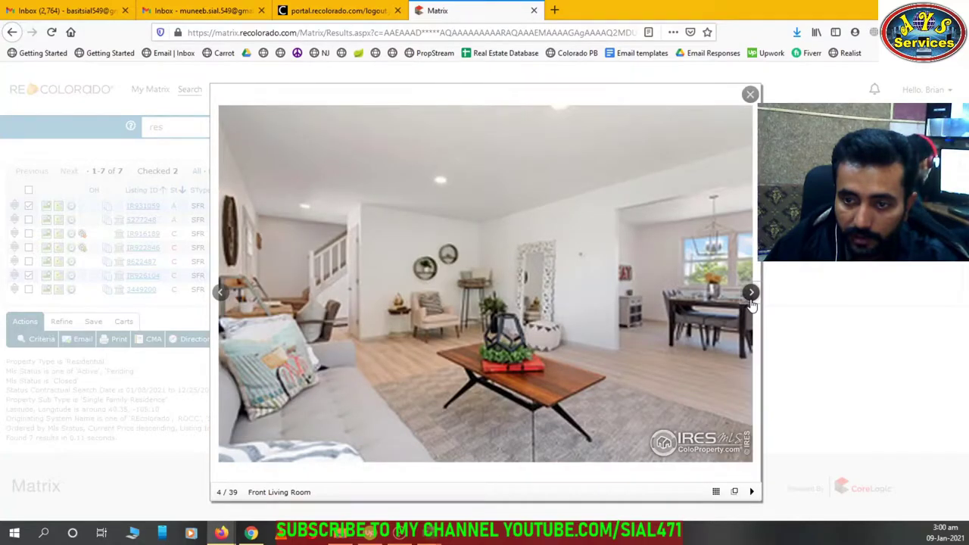
{"action": "left_click", "coordinate": [750, 295]}
{"action": "left_click", "coordinate": [751, 295]}
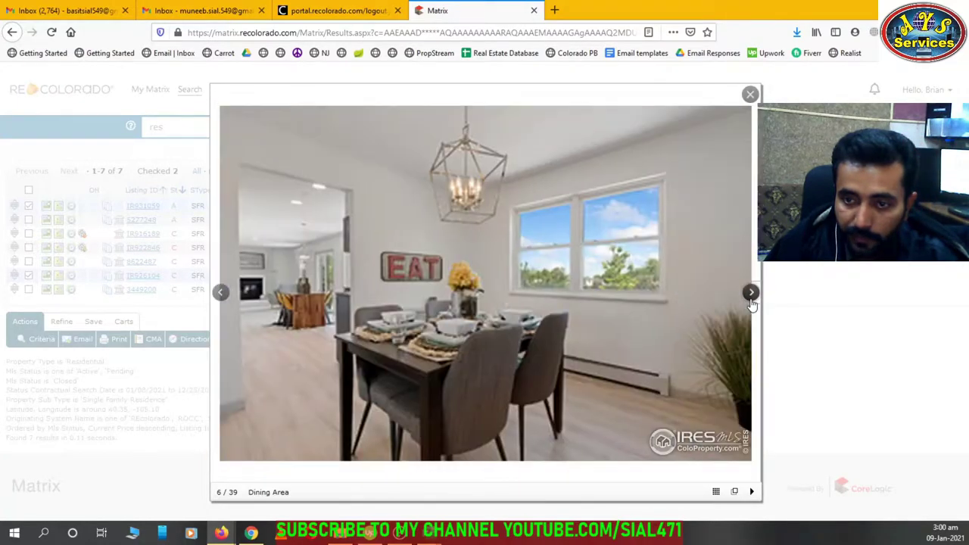
{"action": "left_click", "coordinate": [751, 297]}
{"action": "left_click", "coordinate": [751, 295]}
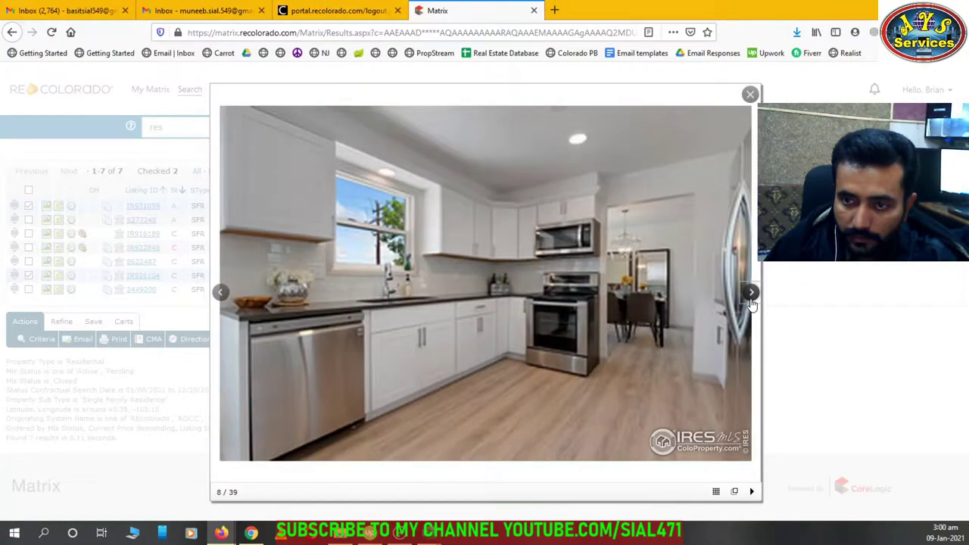
{"action": "left_click", "coordinate": [750, 295]}
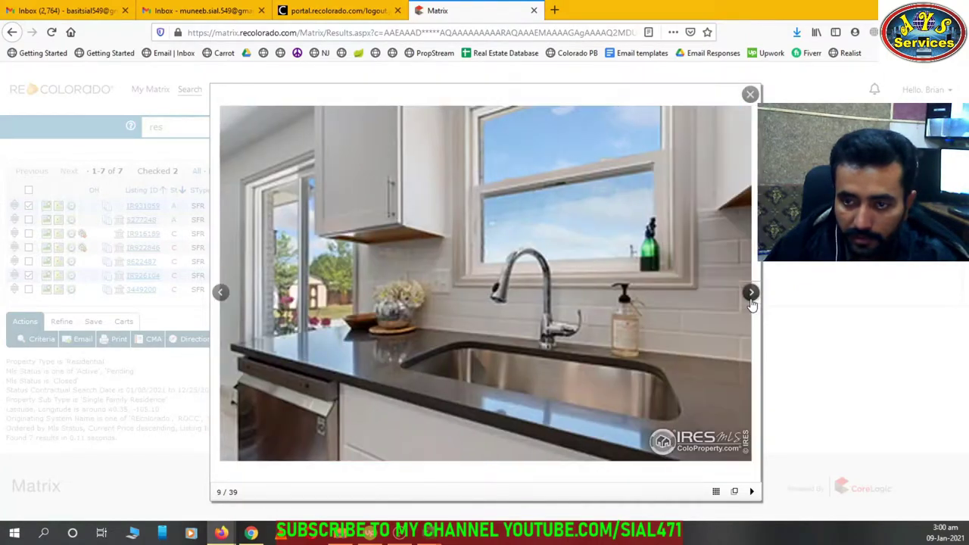
{"action": "left_click", "coordinate": [751, 295]}
{"action": "left_click", "coordinate": [751, 297]}
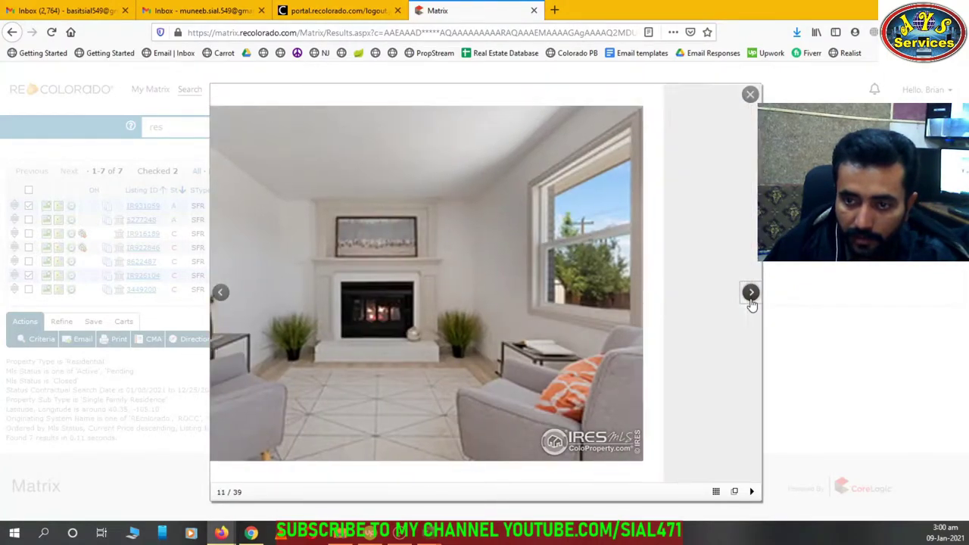
{"action": "left_click", "coordinate": [751, 296]}
{"action": "left_click", "coordinate": [751, 297]}
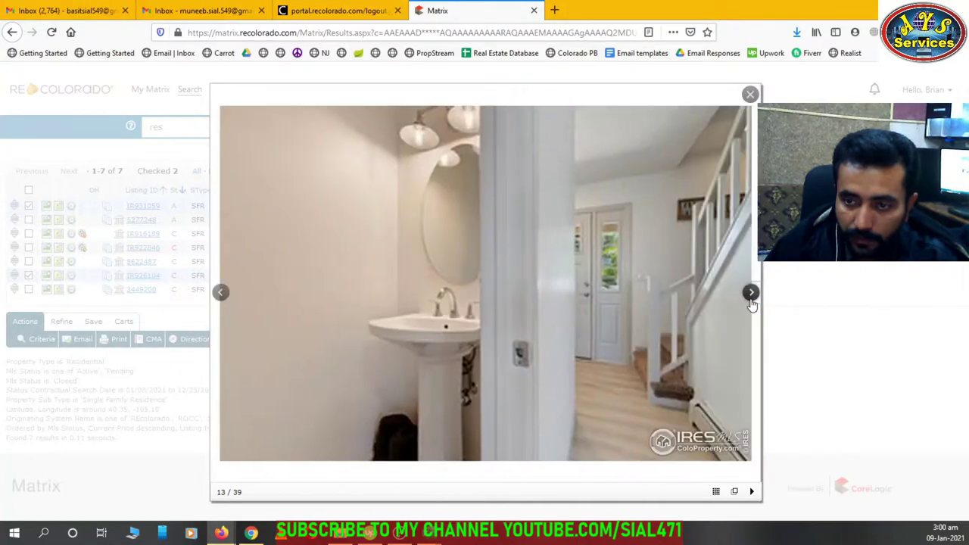
{"action": "left_click", "coordinate": [750, 297]}
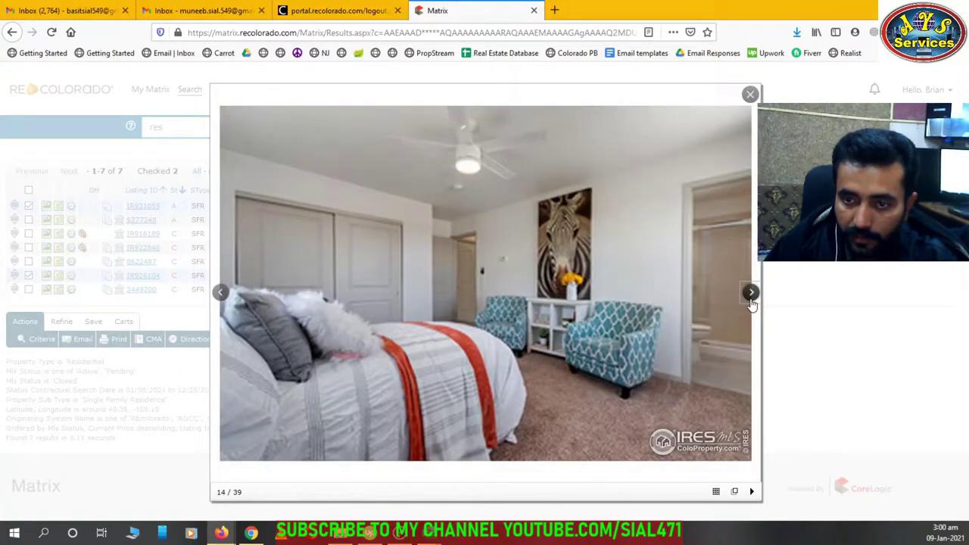
{"action": "left_click", "coordinate": [750, 297]}
{"action": "left_click", "coordinate": [750, 297]}
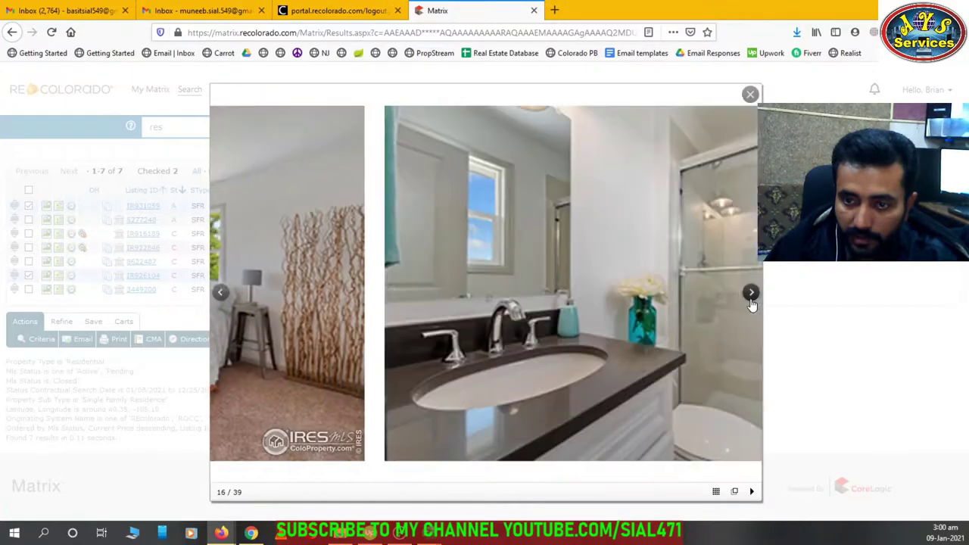
{"action": "left_click", "coordinate": [751, 296]}
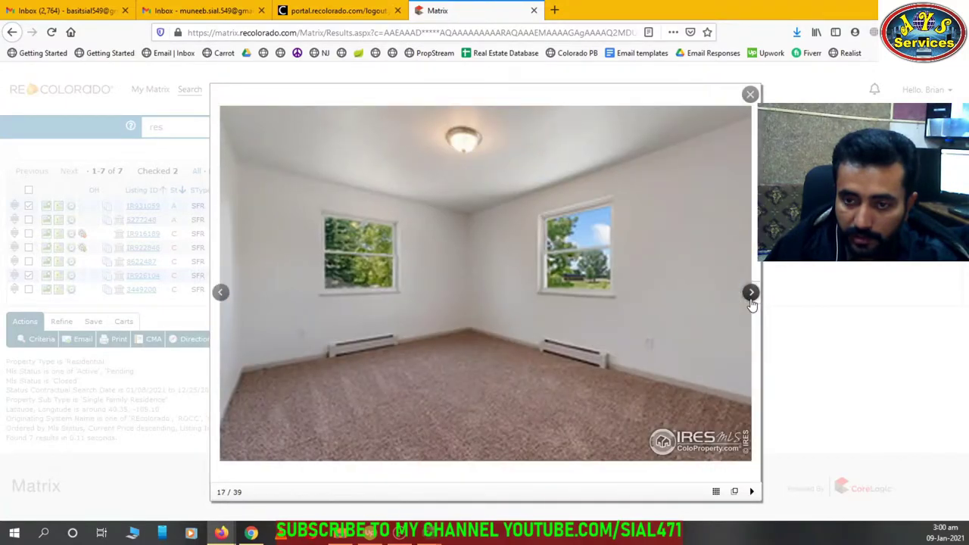
{"action": "left_click", "coordinate": [750, 297]}
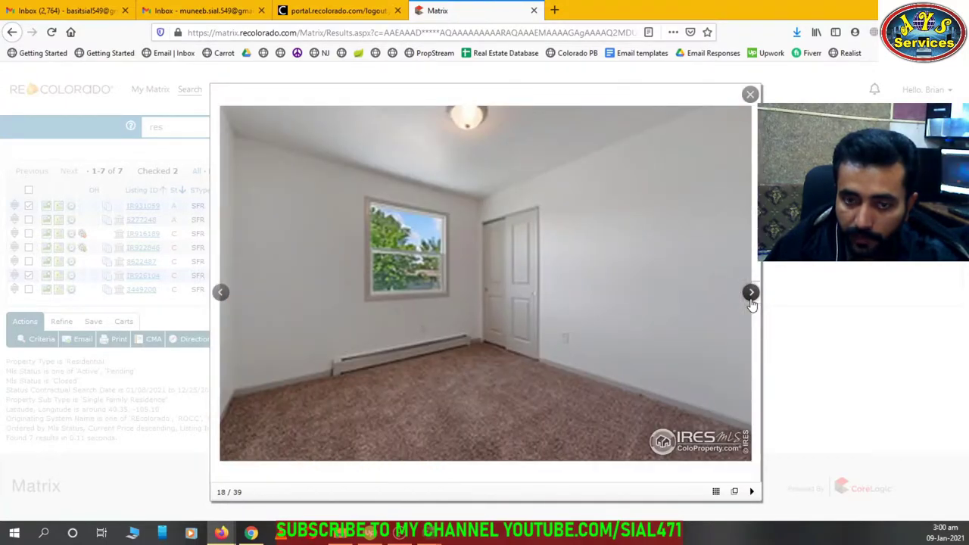
{"action": "left_click", "coordinate": [751, 296]}
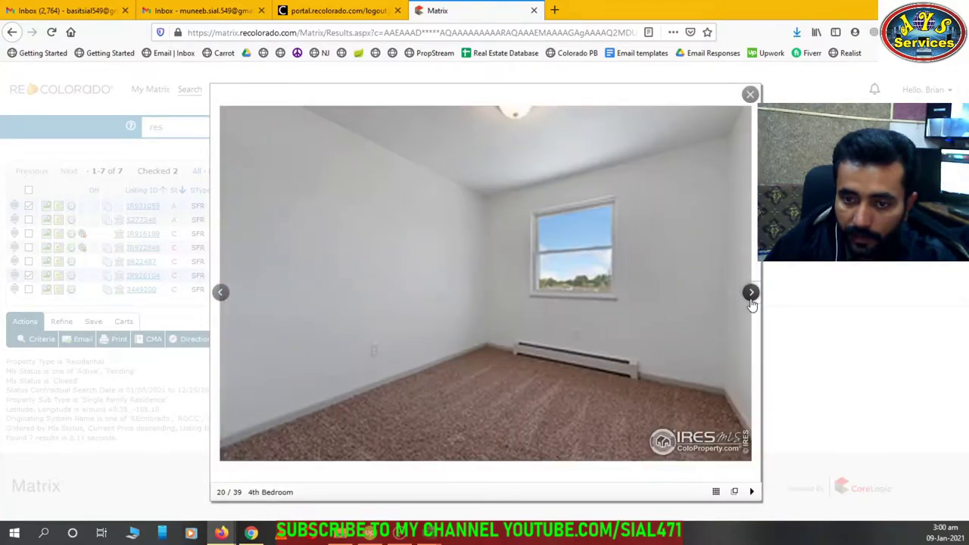
{"action": "left_click", "coordinate": [750, 295]}
Step: Page on from the basement rec room to the exterior and backyard photos, then close the gallery
{"action": "left_click", "coordinate": [751, 295]}
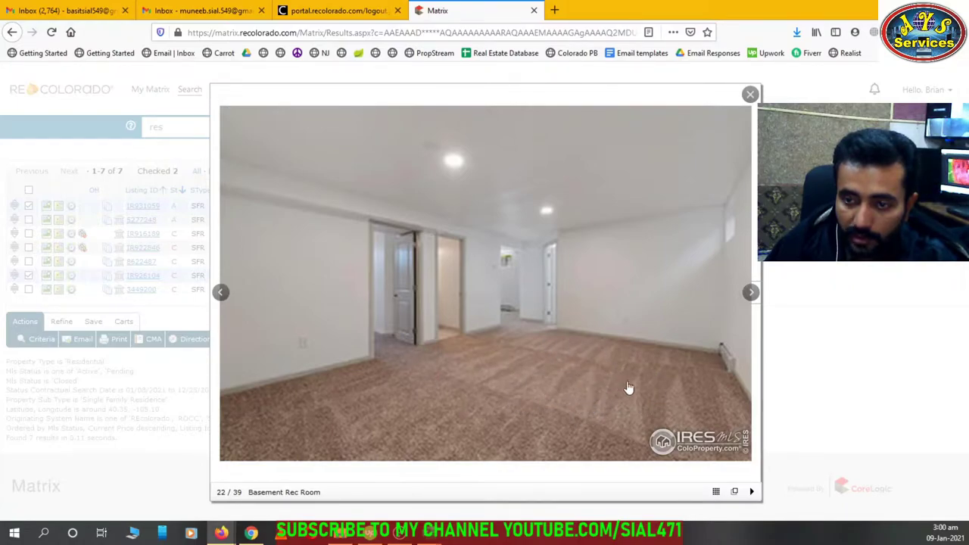
{"action": "left_click", "coordinate": [751, 294]}
{"action": "left_click", "coordinate": [750, 294]}
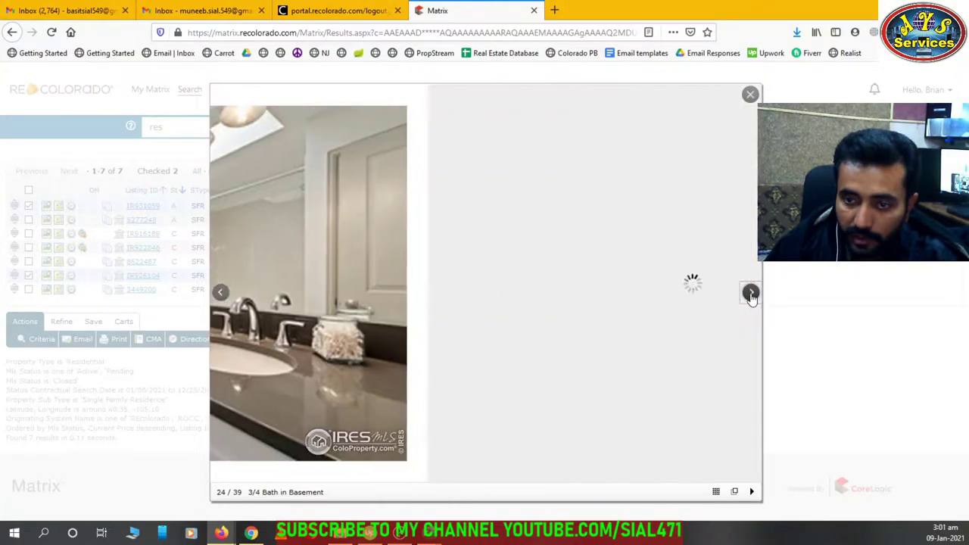
{"action": "left_click", "coordinate": [750, 294]}
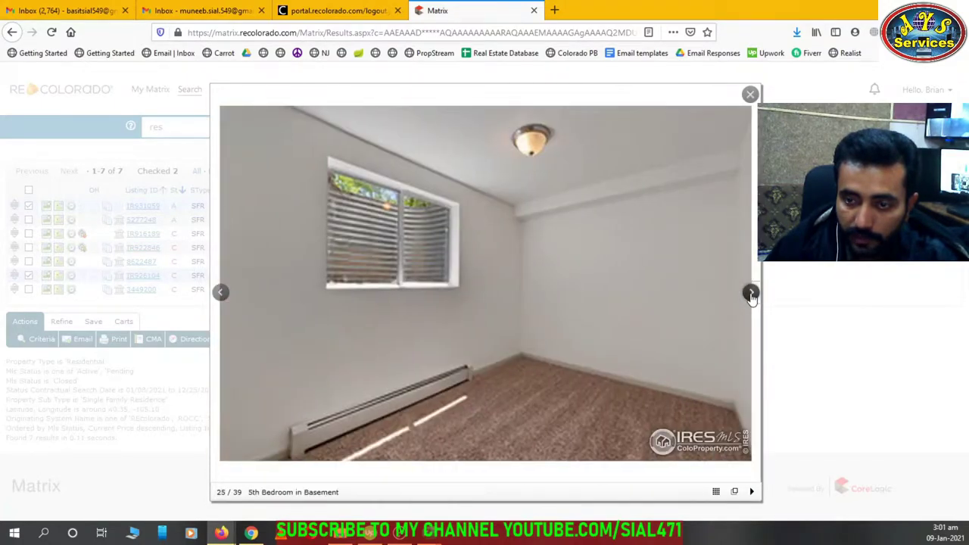
{"action": "left_click", "coordinate": [751, 293]}
{"action": "left_click", "coordinate": [751, 294]}
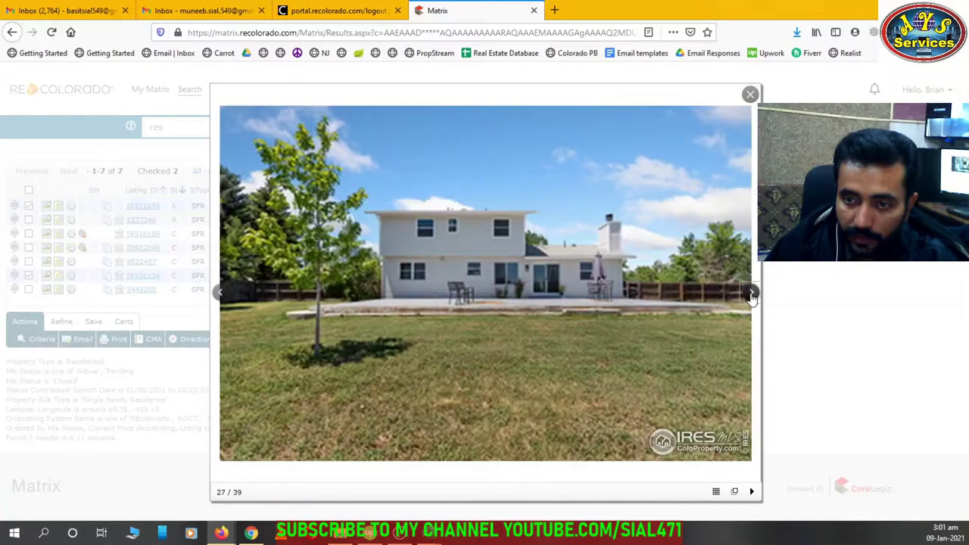
{"action": "left_click", "coordinate": [751, 294]}
{"action": "left_click", "coordinate": [751, 293]}
{"action": "left_click", "coordinate": [751, 294]}
{"action": "left_click", "coordinate": [750, 94]}
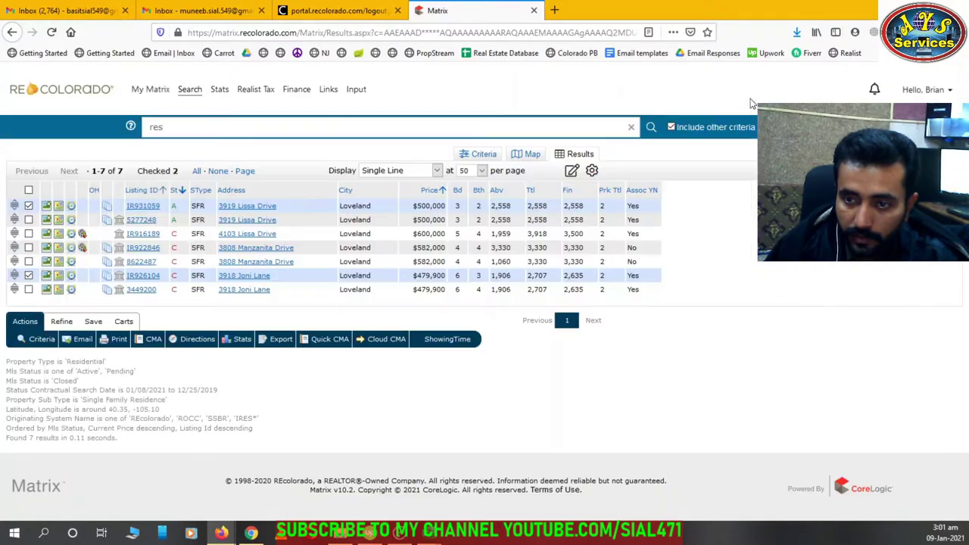
Step: Plot the seven results as map pins and zoom in on the drawn area around Lissa Drive
{"action": "left_click", "coordinate": [532, 155]}
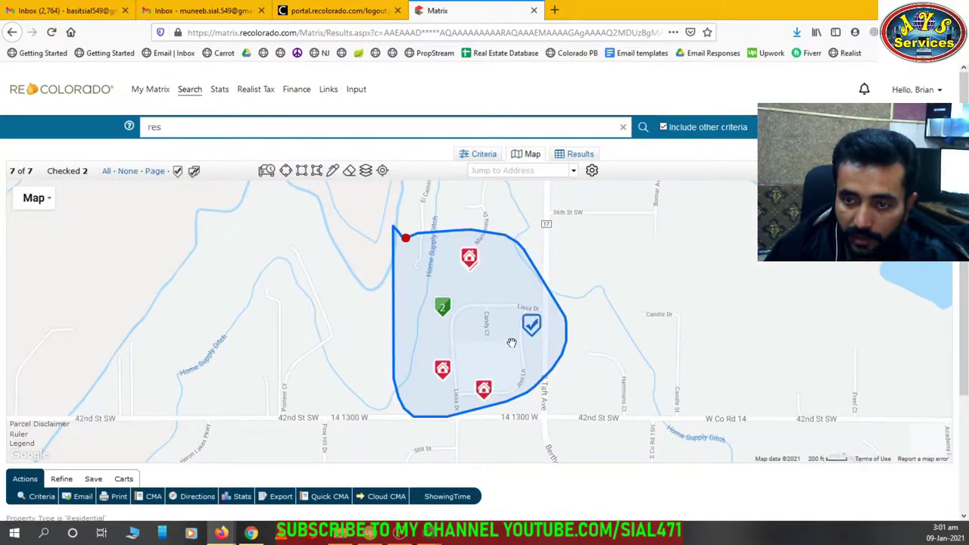
{"action": "scroll", "coordinate": [509, 343], "scroll_direction": "up", "scroll_amount": 1}
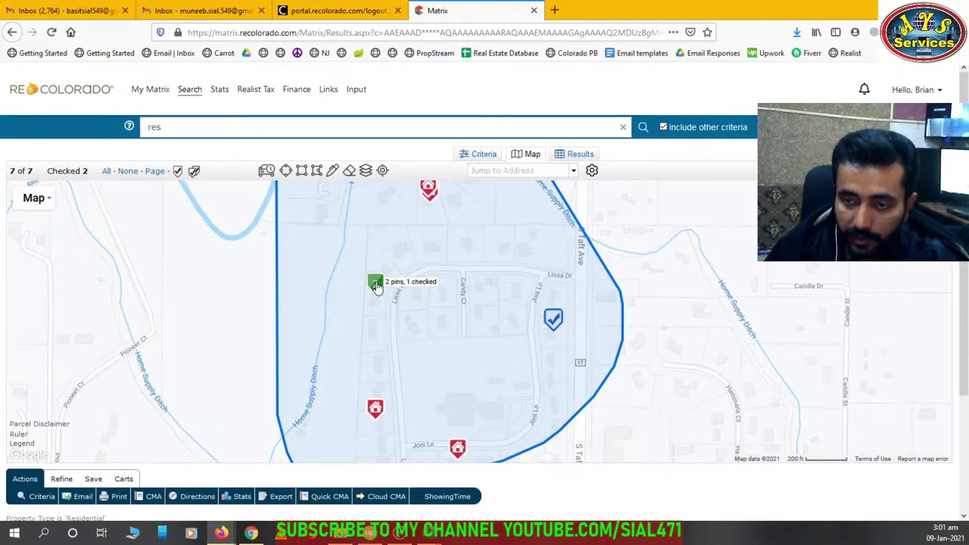
{"action": "mouse_move", "coordinate": [560, 329]}
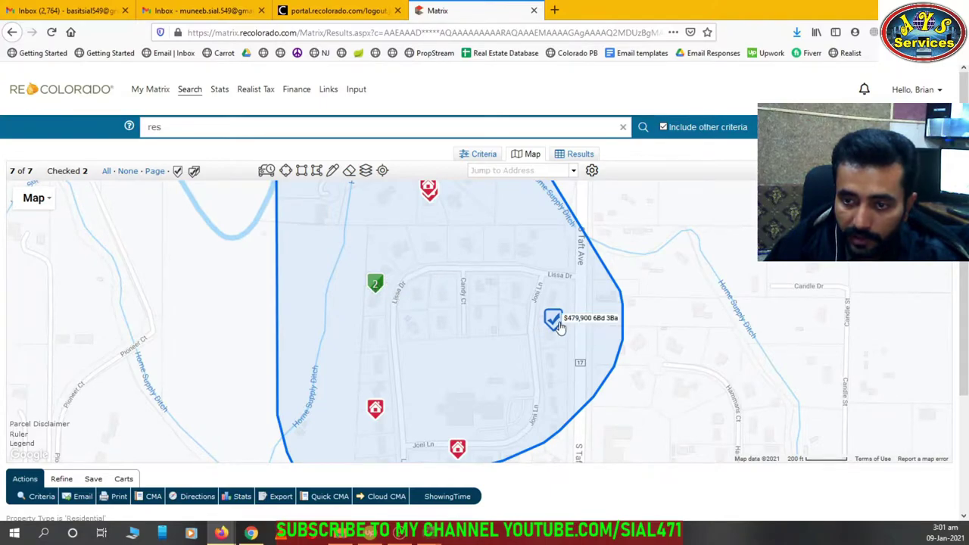
{"action": "scroll", "coordinate": [559, 326], "scroll_direction": "up", "scroll_amount": 1}
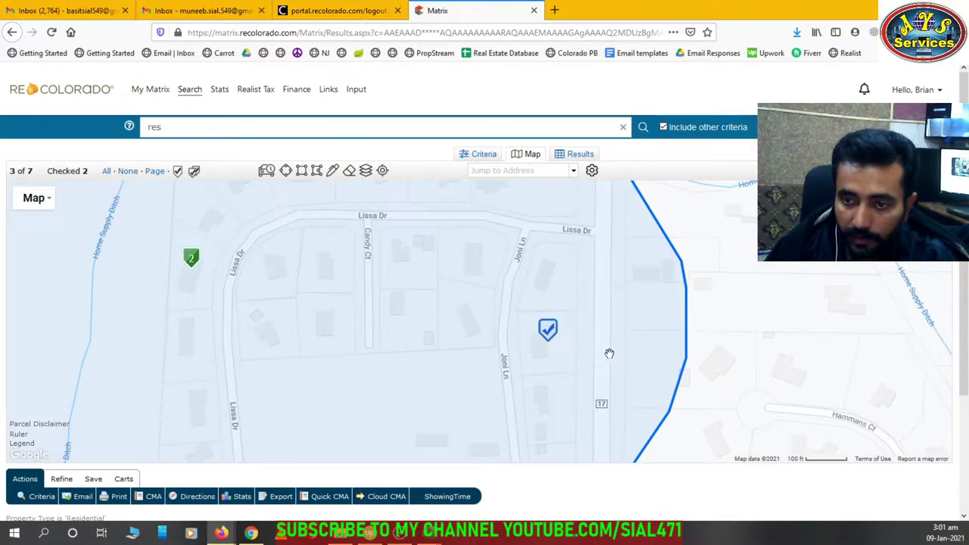
{"action": "scroll", "coordinate": [525, 336], "scroll_direction": "down", "scroll_amount": 1}
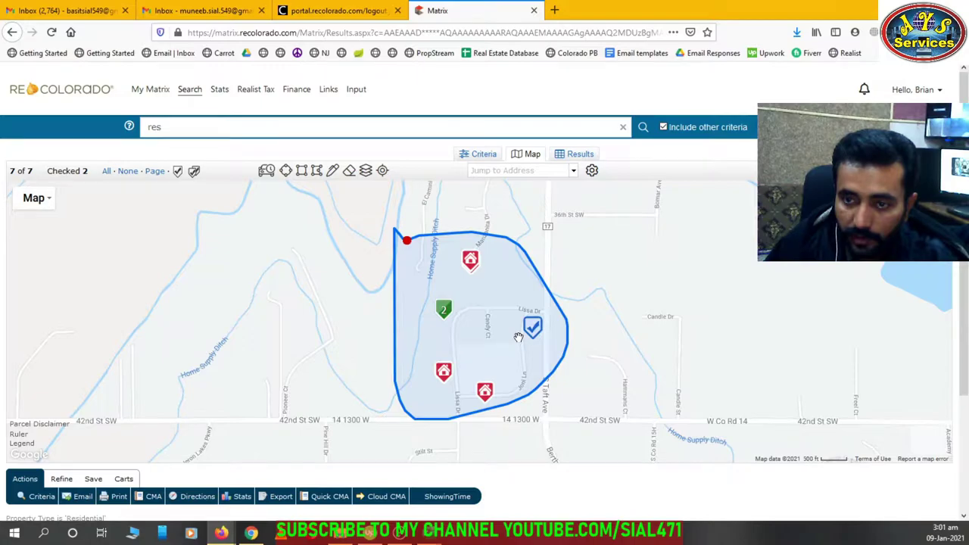
{"action": "scroll", "coordinate": [518, 337], "scroll_direction": "down", "scroll_amount": 1}
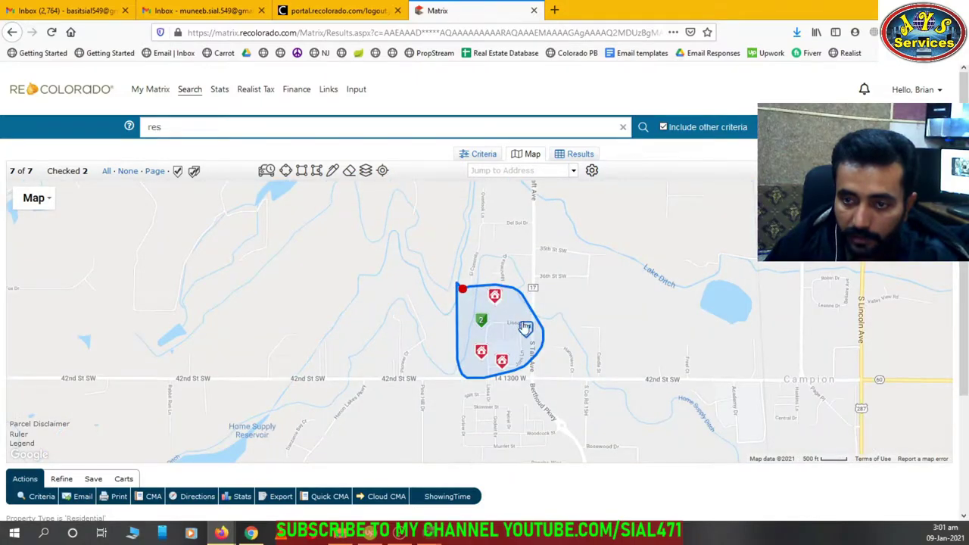
Step: Clear the old shape, draw a larger freehand area around Lissa Drive, and confirm 19 matches in Criteria
{"action": "left_click", "coordinate": [349, 173]}
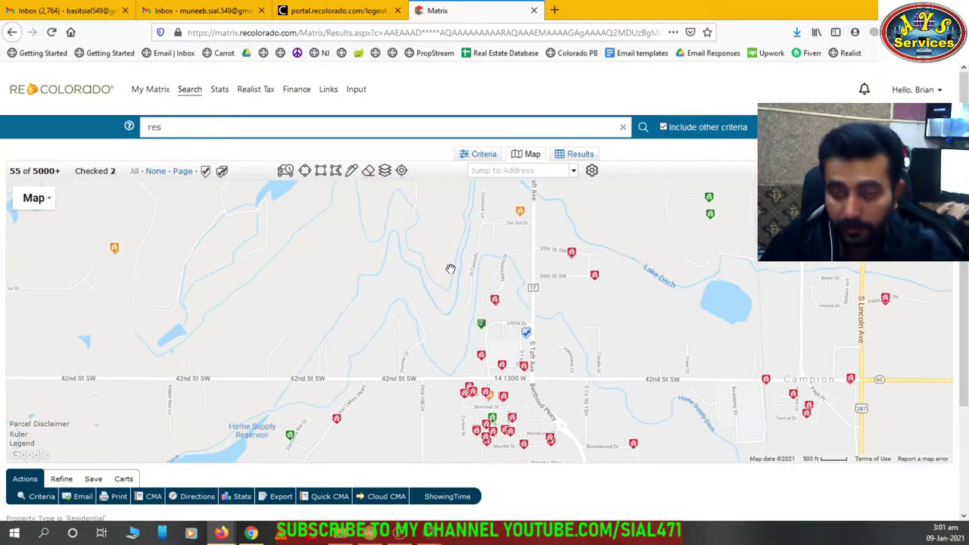
{"action": "left_click", "coordinate": [351, 171]}
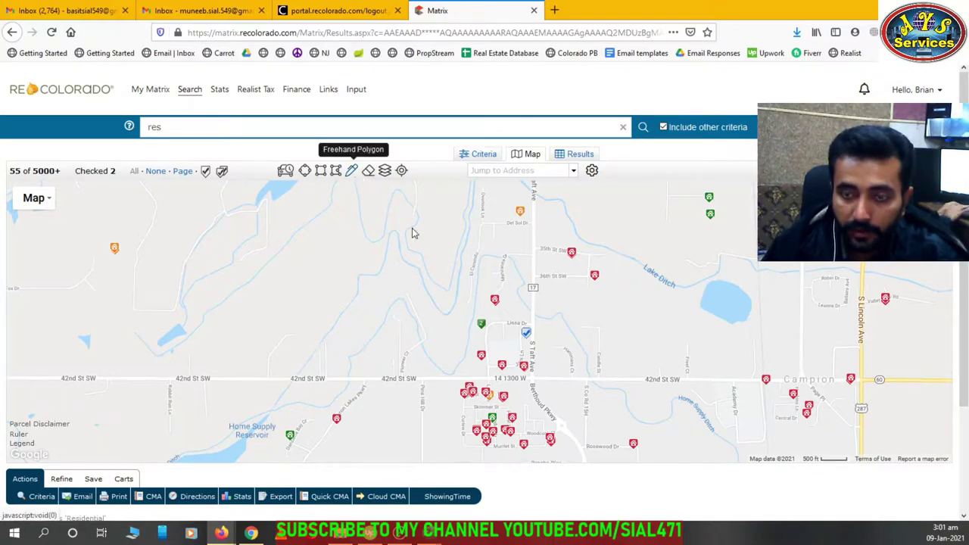
{"action": "mouse_move", "coordinate": [466, 284]}
{"action": "left_mouse_down"}
{"action": "mouse_move", "coordinate": [551, 350]}
{"action": "mouse_move", "coordinate": [527, 403]}
{"action": "mouse_move", "coordinate": [446, 410]}
{"action": "mouse_move", "coordinate": [448, 316]}
{"action": "mouse_move", "coordinate": [469, 285]}
{"action": "left_mouse_up"}
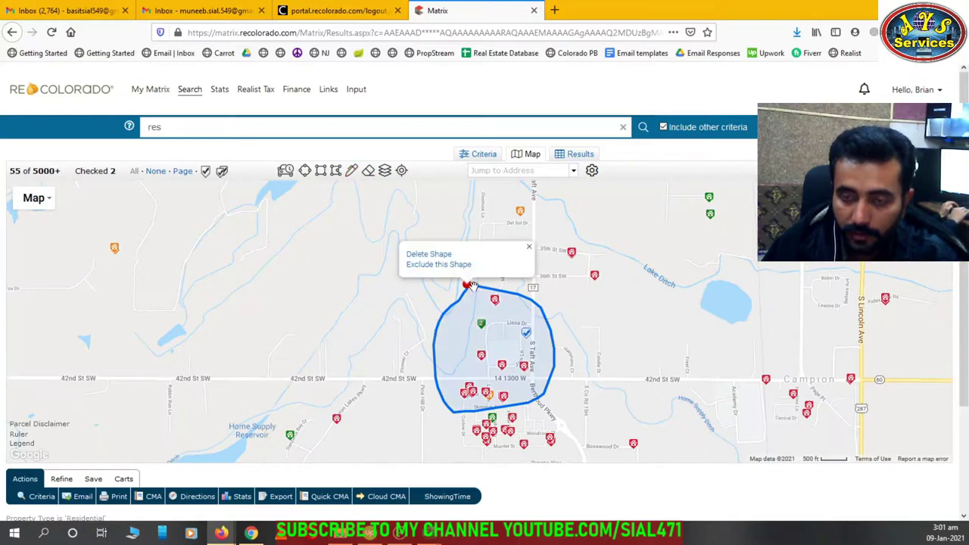
{"action": "left_click", "coordinate": [479, 153]}
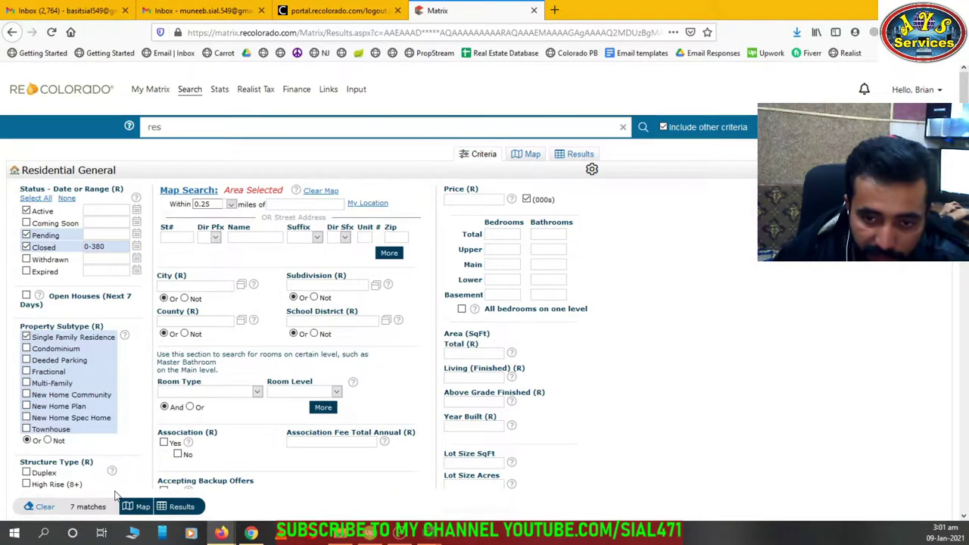
Step: List all 19 Loveland and Berthoud results priced $390,000 to $600,000
{"action": "left_click", "coordinate": [181, 507]}
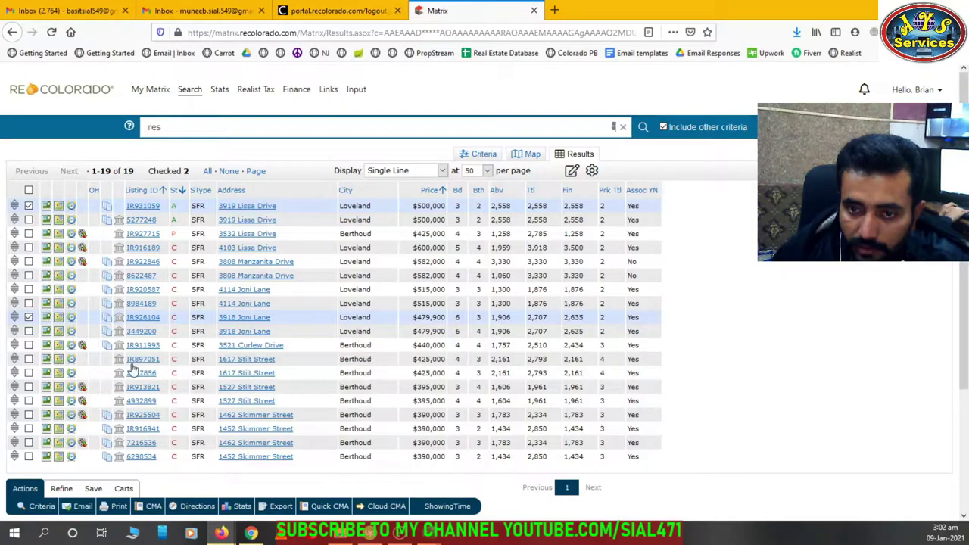
{"action": "left_click", "coordinate": [28, 358]}
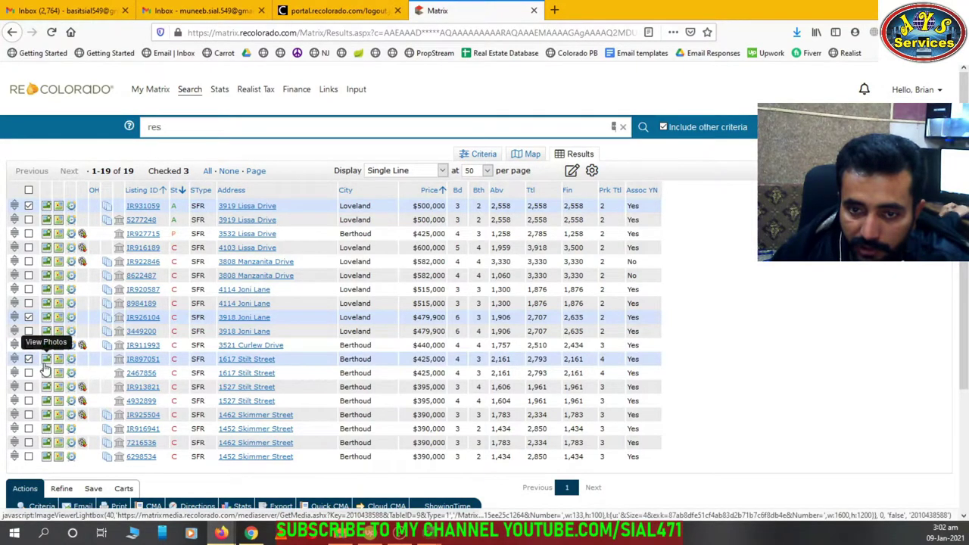
{"action": "left_click", "coordinate": [45, 361]}
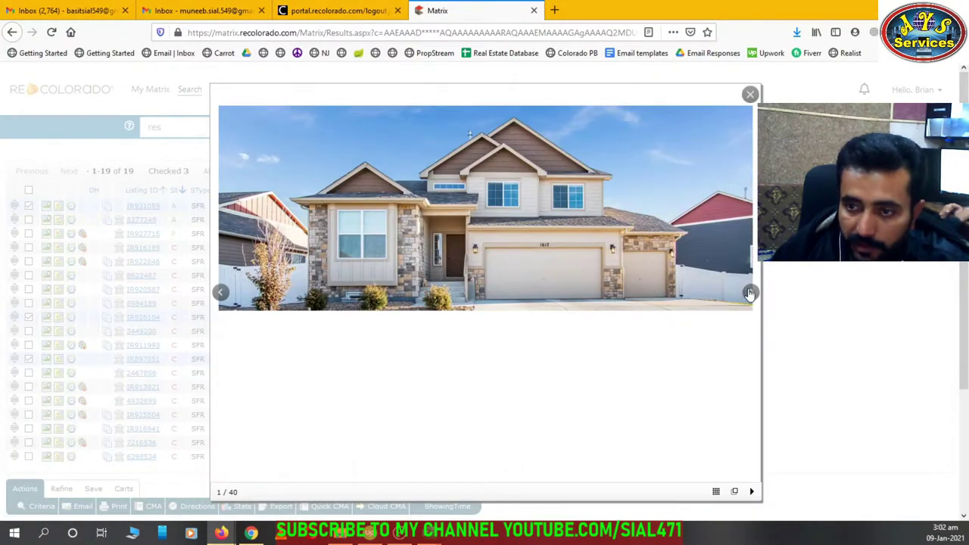
{"action": "left_click", "coordinate": [749, 294]}
{"action": "left_click", "coordinate": [750, 294]}
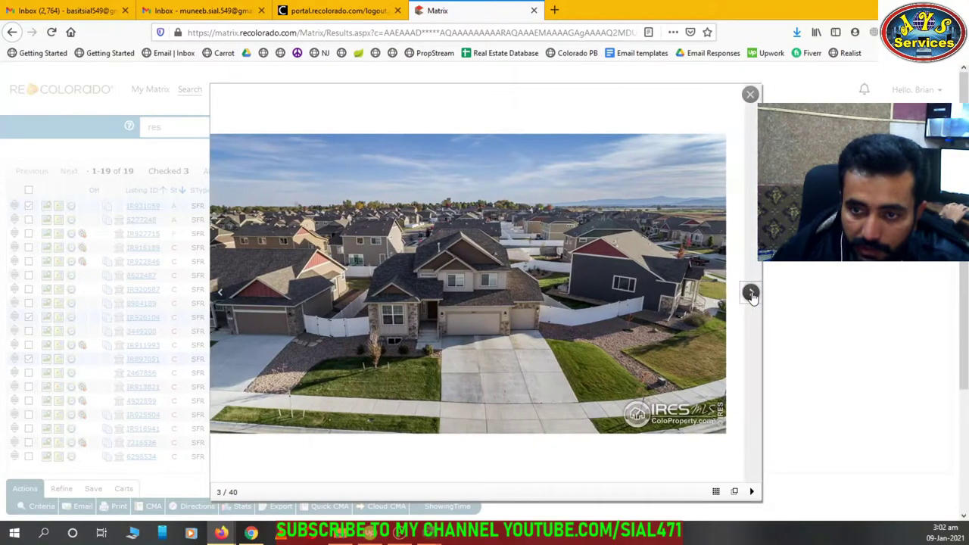
{"action": "left_click", "coordinate": [751, 295]}
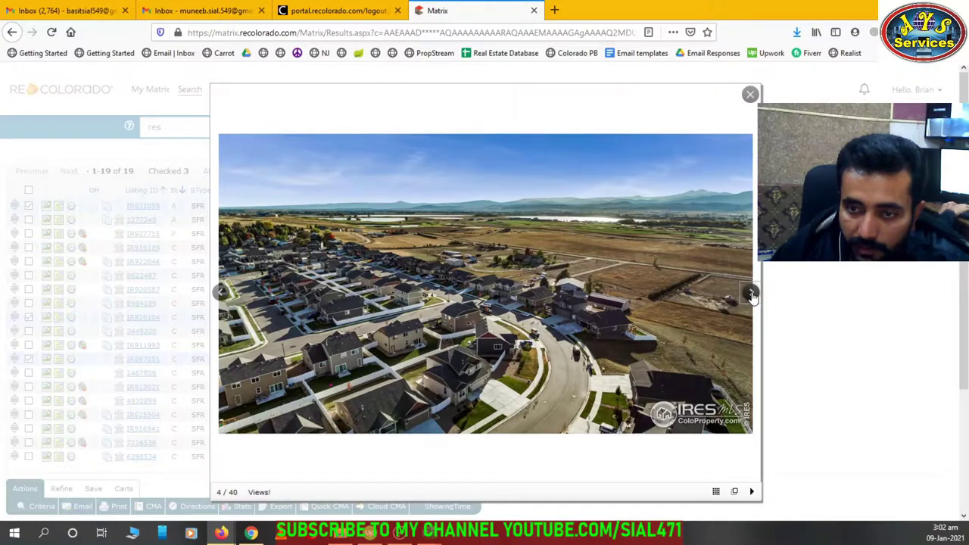
{"action": "left_click", "coordinate": [751, 295]}
{"action": "left_click", "coordinate": [752, 295]}
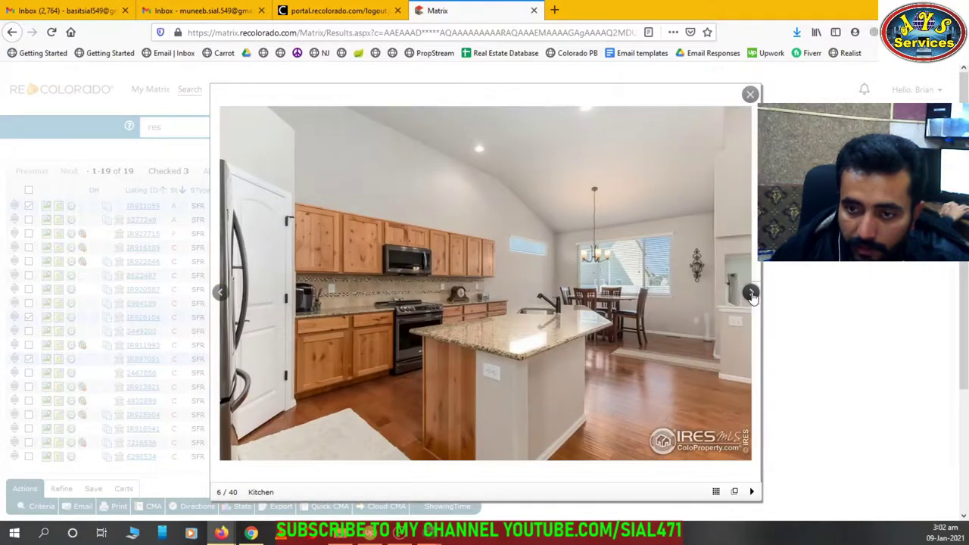
{"action": "left_click", "coordinate": [752, 295]}
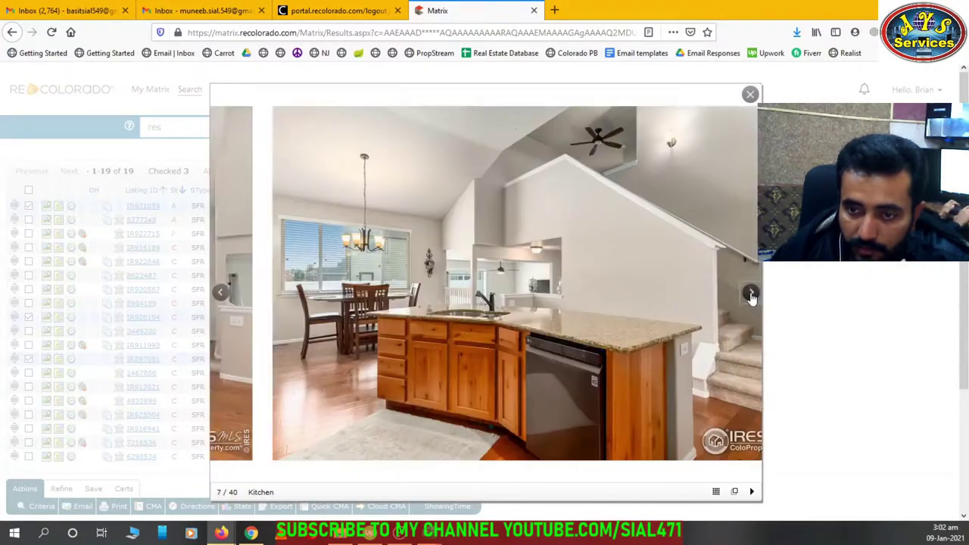
{"action": "left_click", "coordinate": [751, 295]}
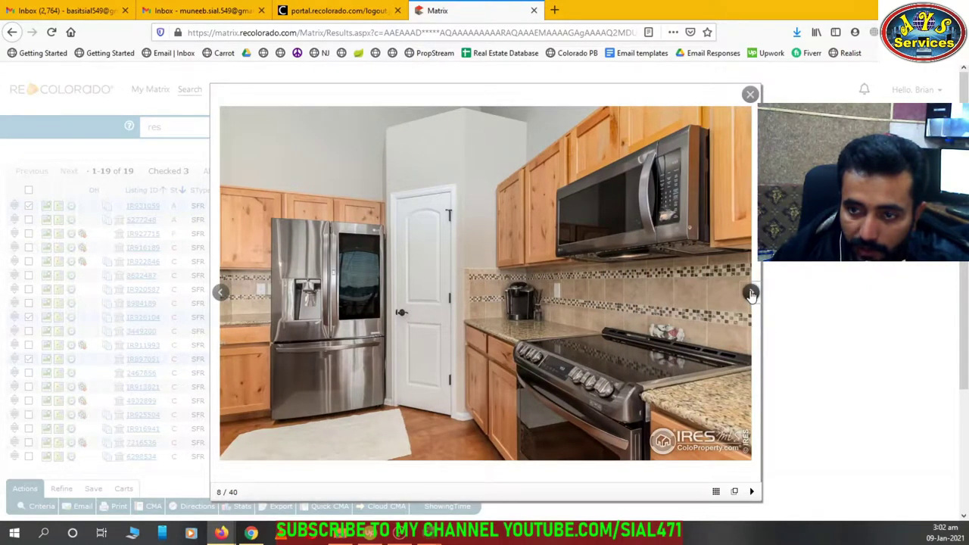
{"action": "left_click", "coordinate": [752, 295]}
{"action": "left_click", "coordinate": [751, 296]}
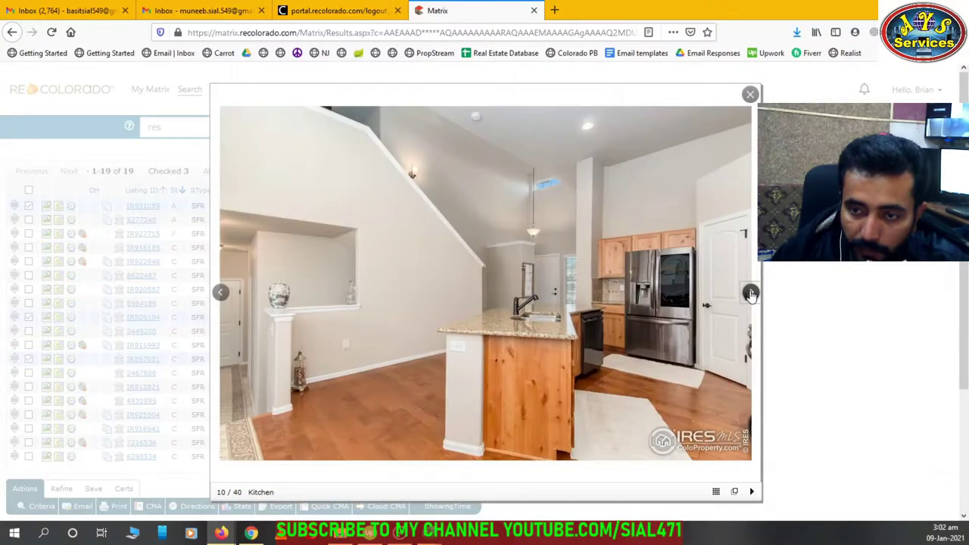
{"action": "left_click", "coordinate": [751, 295]}
{"action": "left_click", "coordinate": [752, 295]}
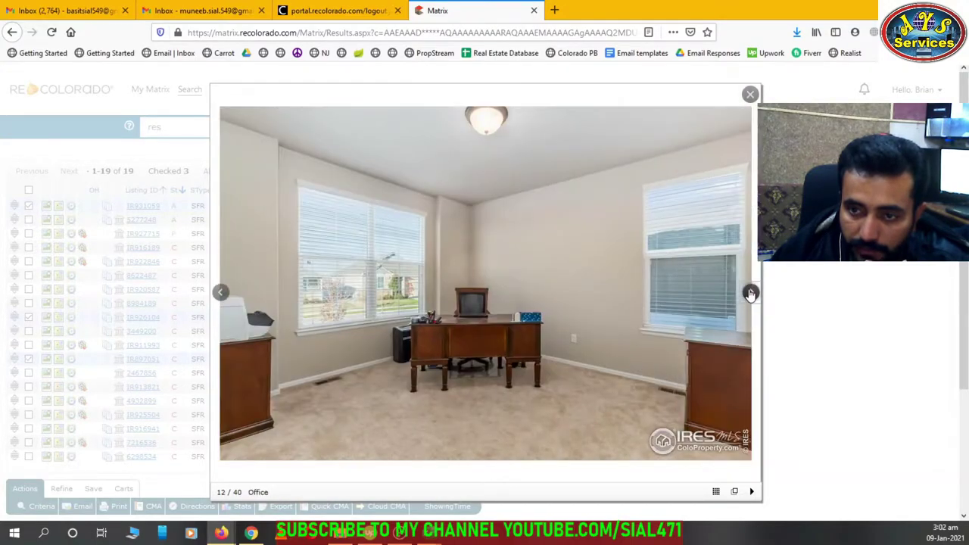
{"action": "left_click", "coordinate": [751, 295]}
{"action": "left_click", "coordinate": [750, 293]}
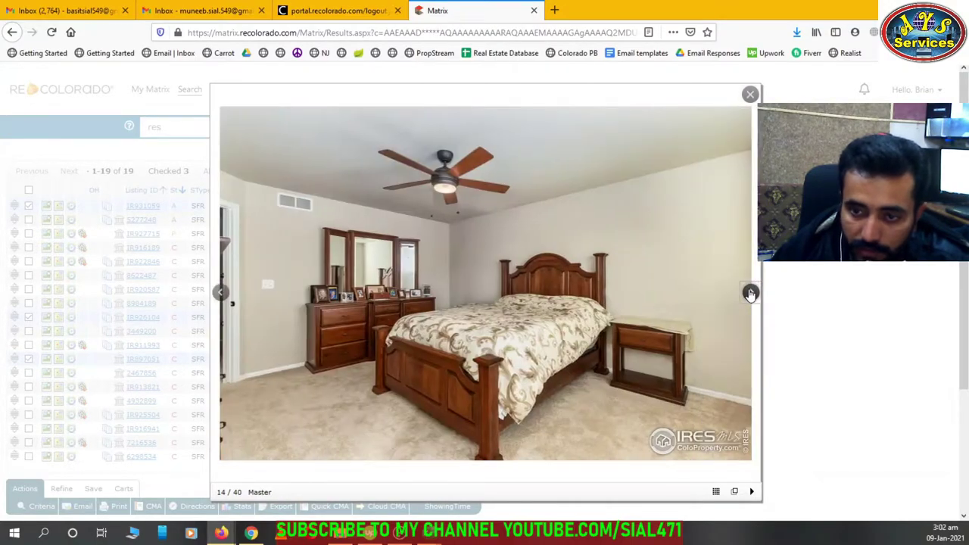
{"action": "left_click", "coordinate": [750, 294]}
{"action": "left_click", "coordinate": [750, 294]}
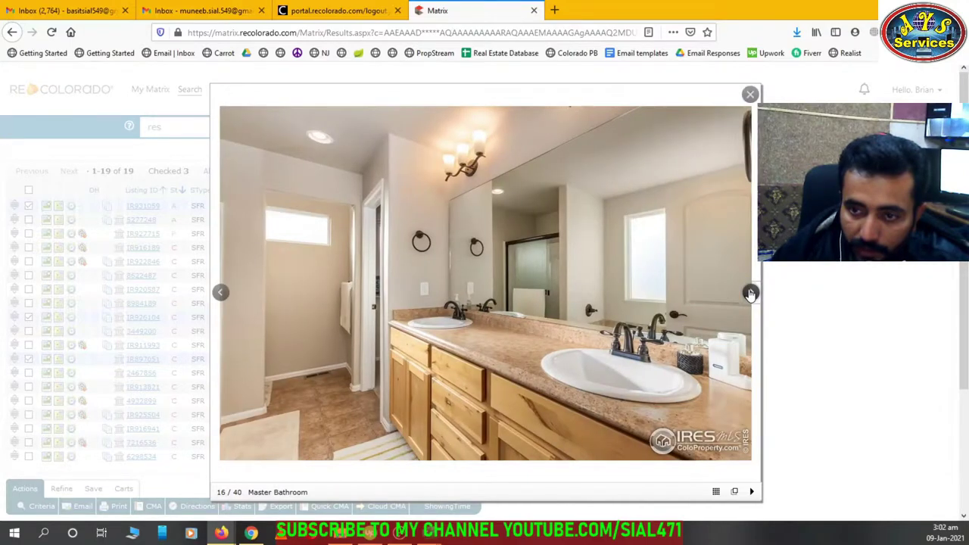
{"action": "left_click", "coordinate": [749, 293]}
{"action": "left_click", "coordinate": [750, 293]}
{"action": "left_click", "coordinate": [750, 293]}
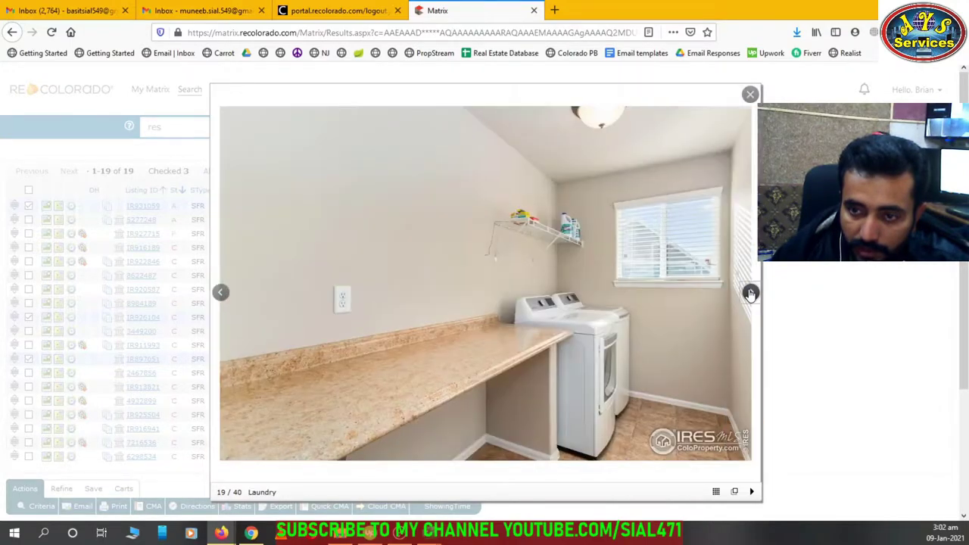
{"action": "left_click", "coordinate": [750, 294]}
{"action": "left_click", "coordinate": [750, 294]}
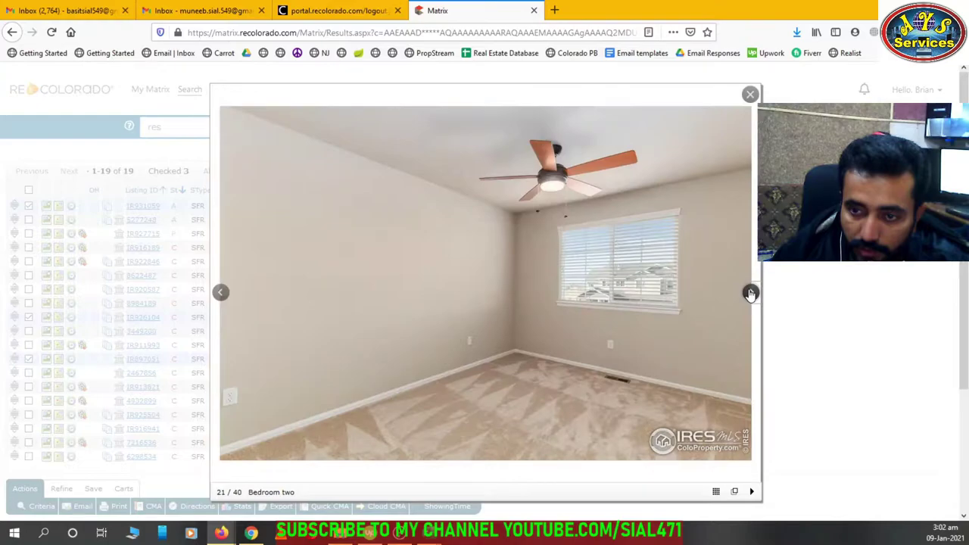
{"action": "left_click", "coordinate": [750, 294]}
{"action": "left_click", "coordinate": [750, 294]}
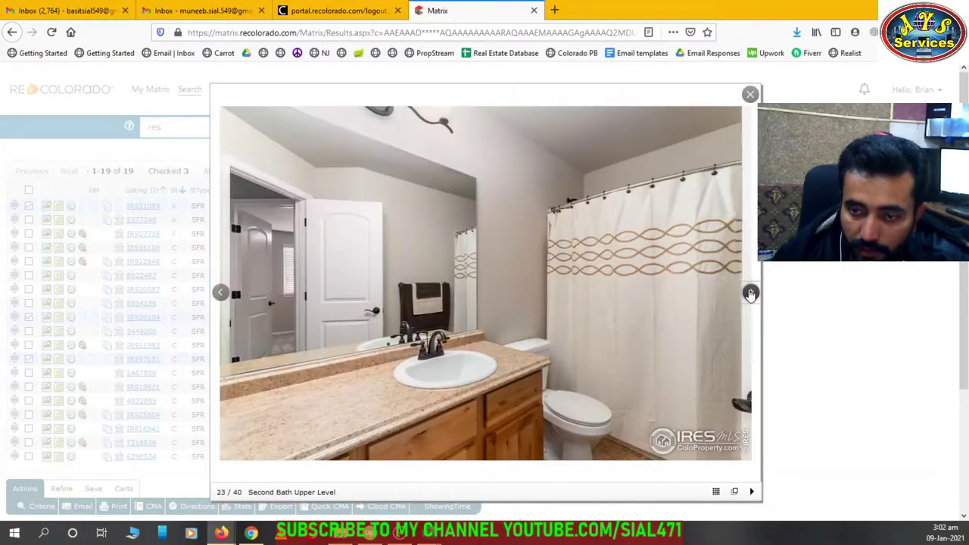
{"action": "left_click", "coordinate": [750, 294]}
{"action": "left_click", "coordinate": [750, 294]}
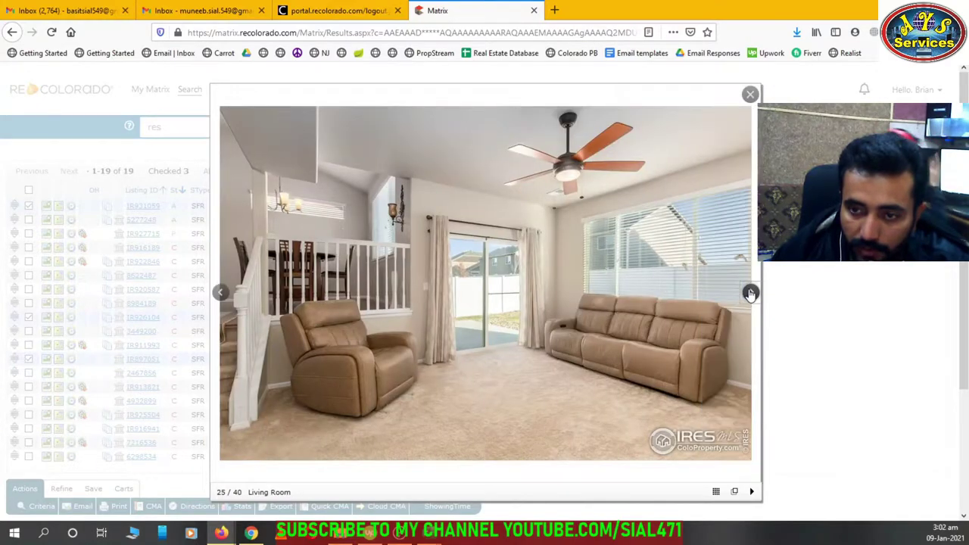
{"action": "left_click", "coordinate": [750, 294]}
{"action": "left_click", "coordinate": [750, 293]}
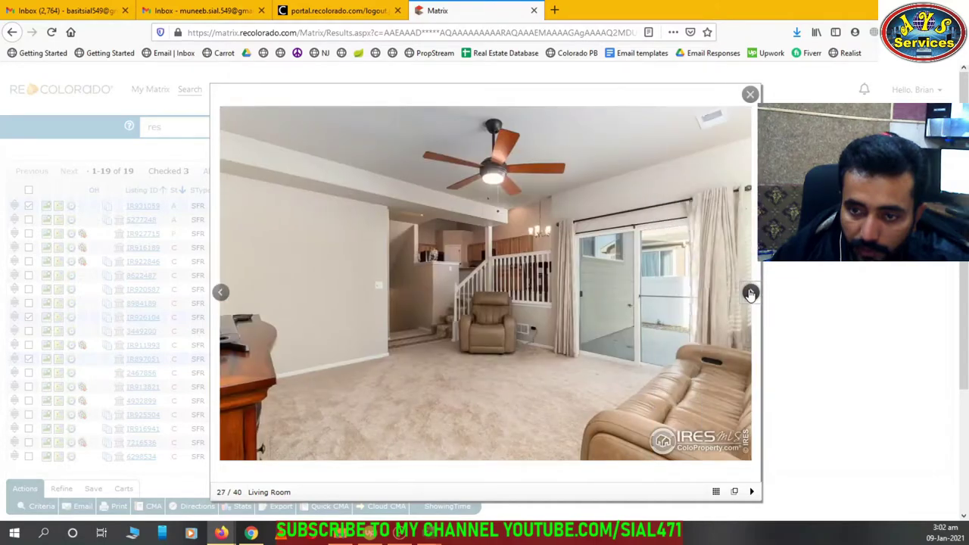
{"action": "left_click", "coordinate": [750, 294]}
{"action": "left_click", "coordinate": [750, 293]}
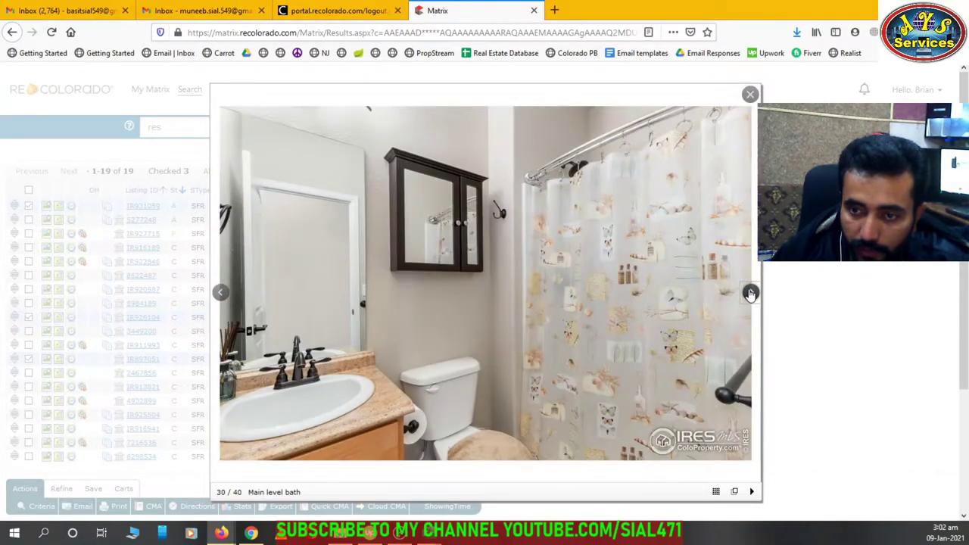
Step: Page from the unfinished basement to the final aerial photo, then close the gallery
{"action": "left_click", "coordinate": [750, 294]}
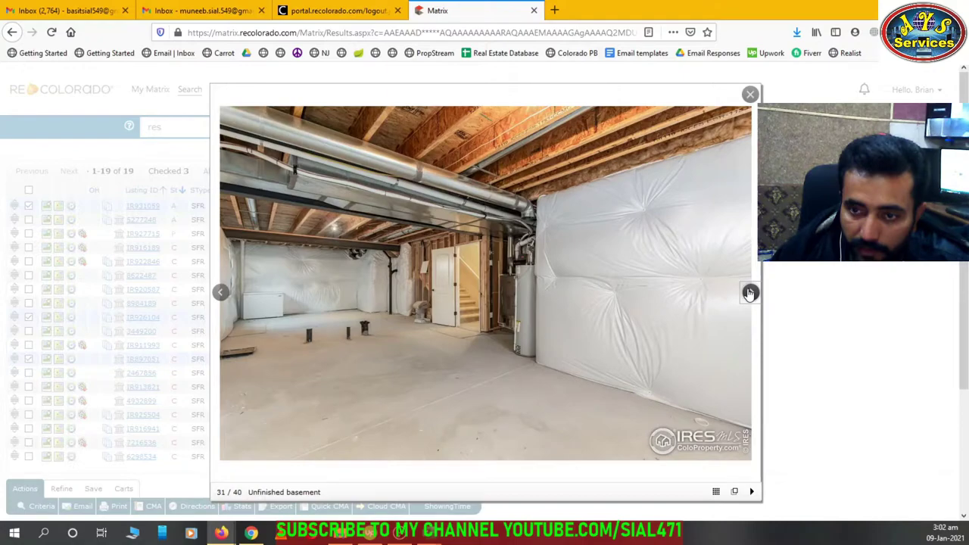
{"action": "left_click", "coordinate": [749, 293]}
{"action": "left_click", "coordinate": [221, 292]}
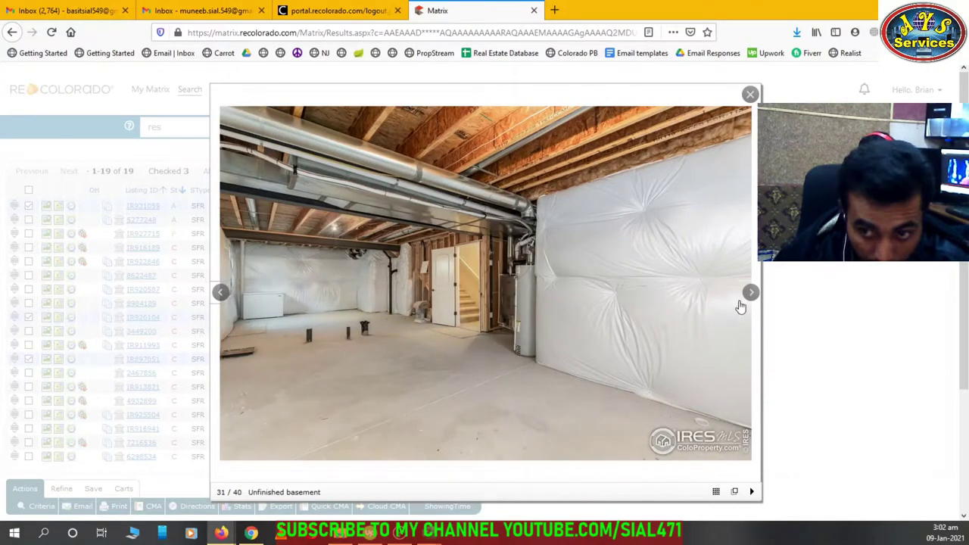
{"action": "left_click", "coordinate": [749, 294]}
{"action": "left_click", "coordinate": [750, 294]}
{"action": "left_click", "coordinate": [749, 295]}
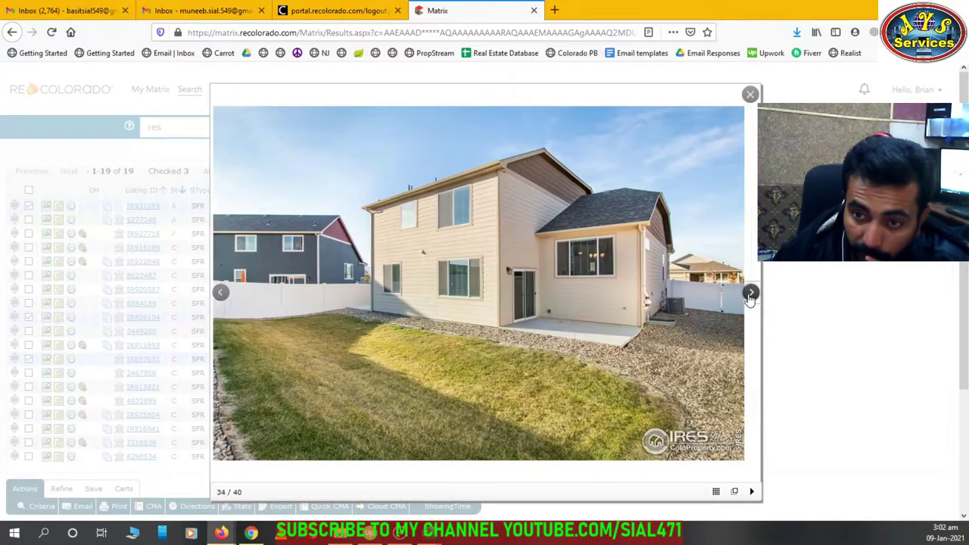
{"action": "left_click", "coordinate": [749, 294]}
{"action": "left_click", "coordinate": [749, 294]}
{"action": "left_click", "coordinate": [749, 293]}
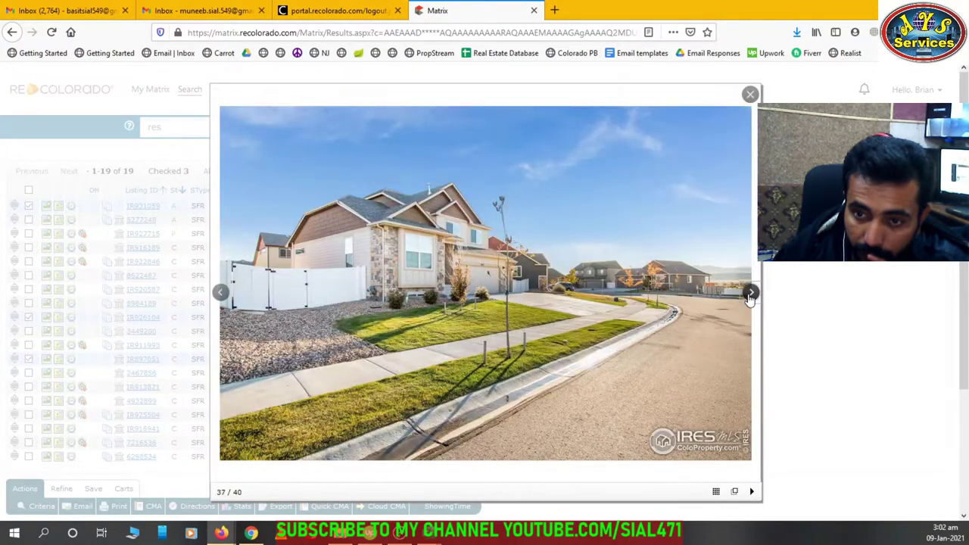
{"action": "left_click", "coordinate": [750, 294]}
{"action": "left_click", "coordinate": [750, 94]}
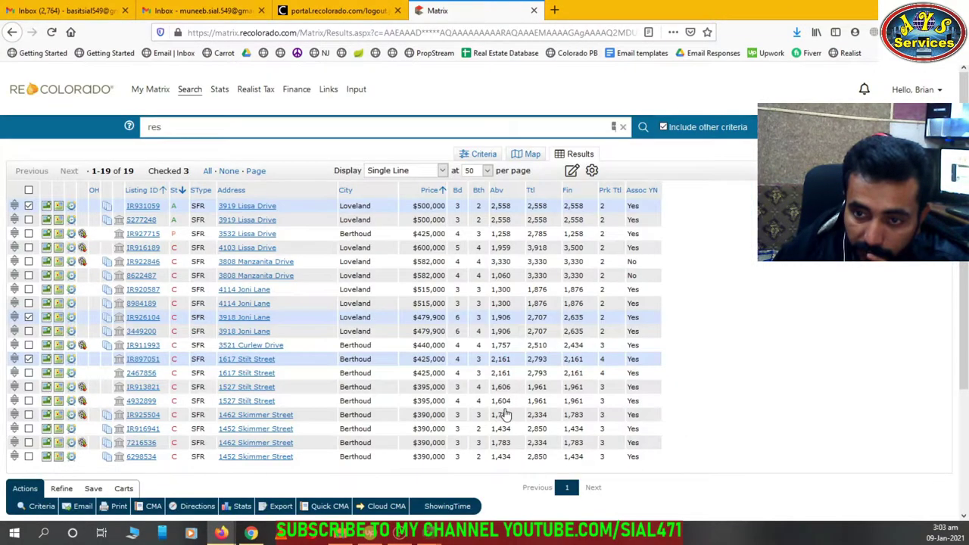
Step: Plot the 19 results on the map and zoom and pan to frame the whole Lissa Drive polygon
{"action": "left_click", "coordinate": [532, 155]}
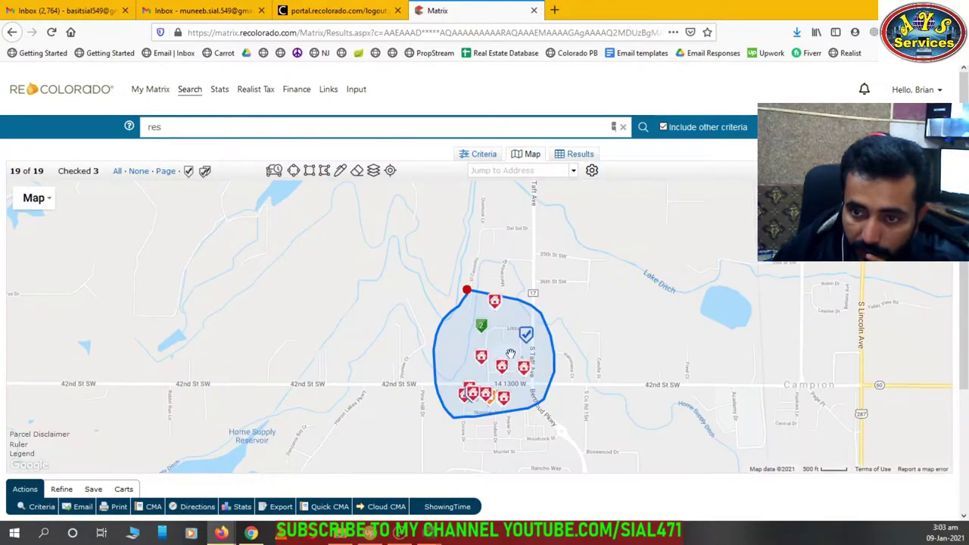
{"action": "scroll", "coordinate": [524, 329], "scroll_direction": "up", "scroll_amount": 1}
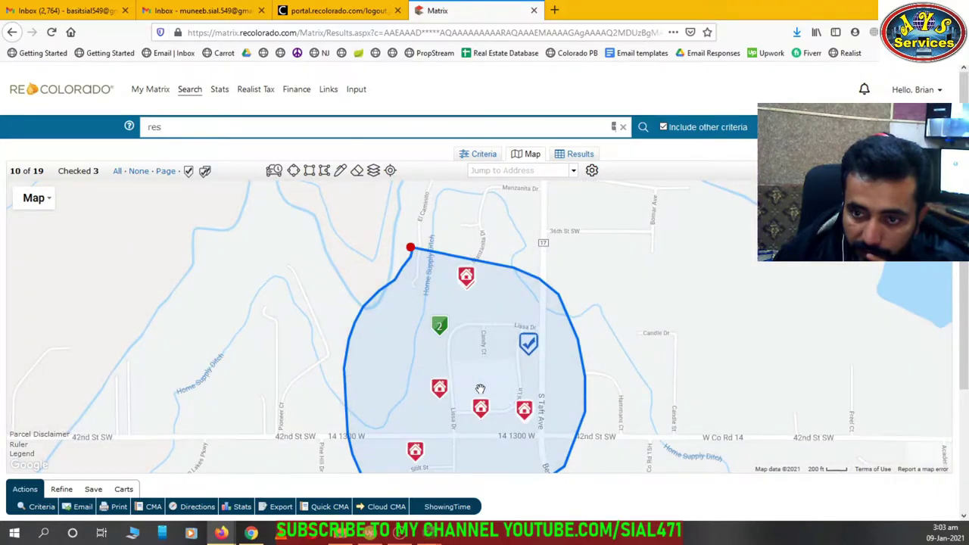
{"action": "left_click_drag", "start_coordinate": [479, 388], "coordinate": [480, 305]}
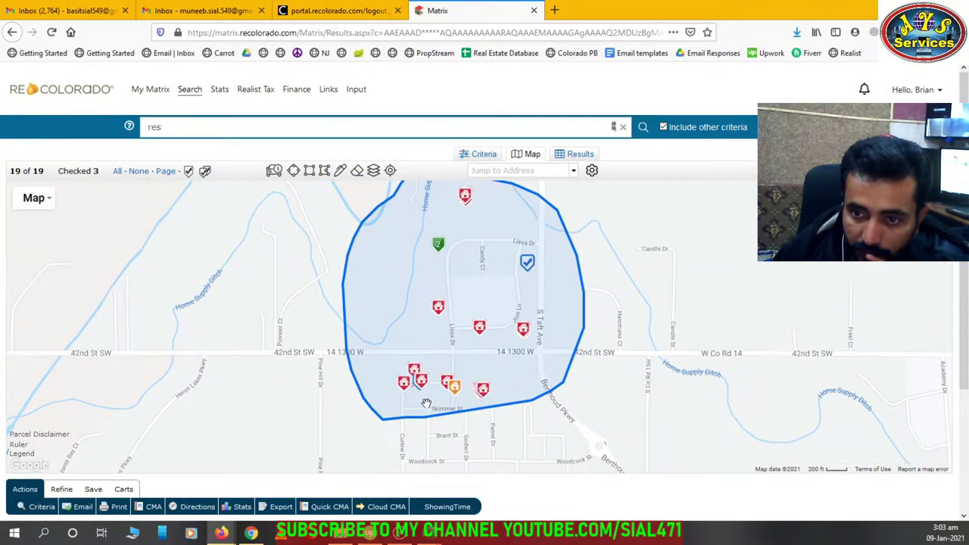
{"action": "scroll", "coordinate": [419, 398], "scroll_direction": "up", "scroll_amount": 1}
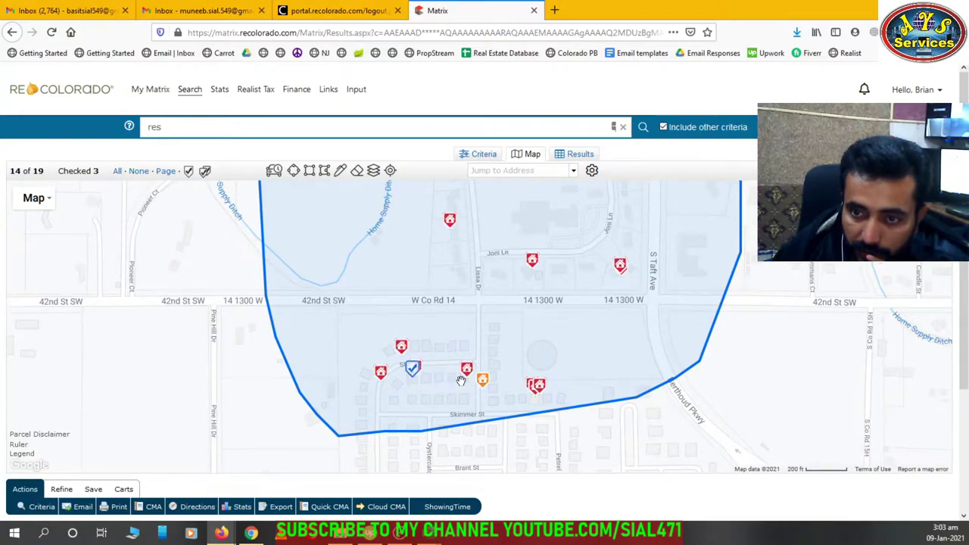
{"action": "left_click_drag", "start_coordinate": [579, 313], "coordinate": [558, 439]}
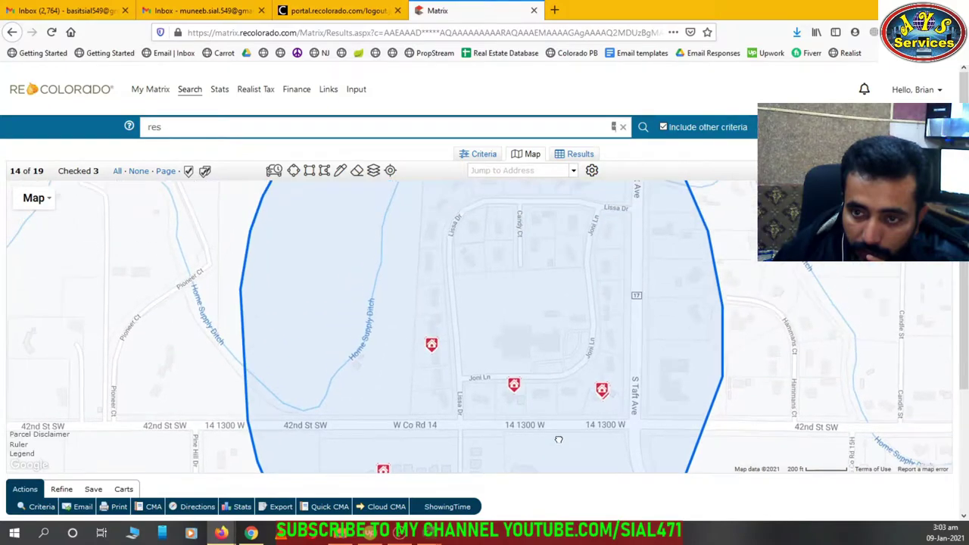
{"action": "left_click_drag", "start_coordinate": [537, 335], "coordinate": [530, 473]}
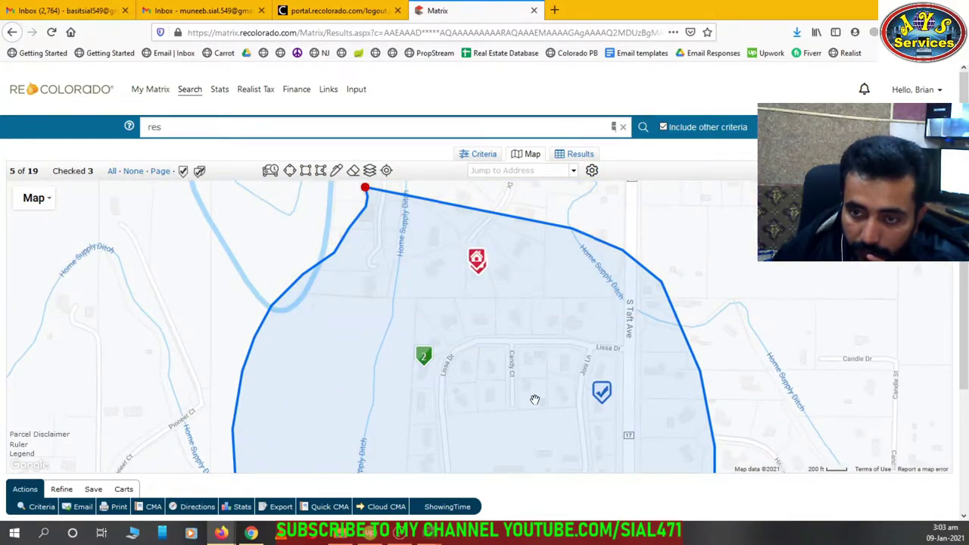
{"action": "scroll", "coordinate": [534, 398], "scroll_direction": "down", "scroll_amount": 1}
{"action": "left_click_drag", "start_coordinate": [534, 401], "coordinate": [517, 319]}
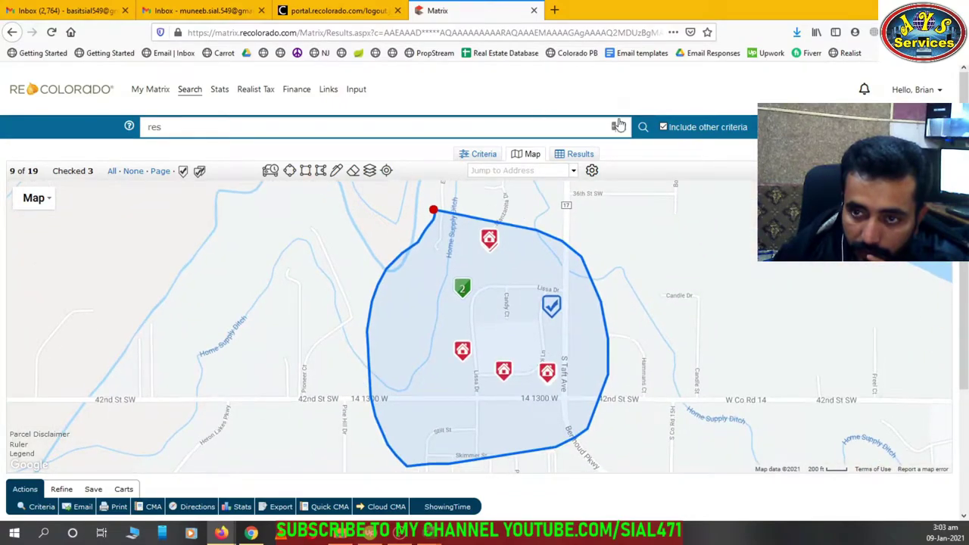
Step: Return to the 19-result list, then bring Excel's OFFERS - SFH-1-7-2021.xlsx workbook to the front
{"action": "left_click", "coordinate": [572, 157]}
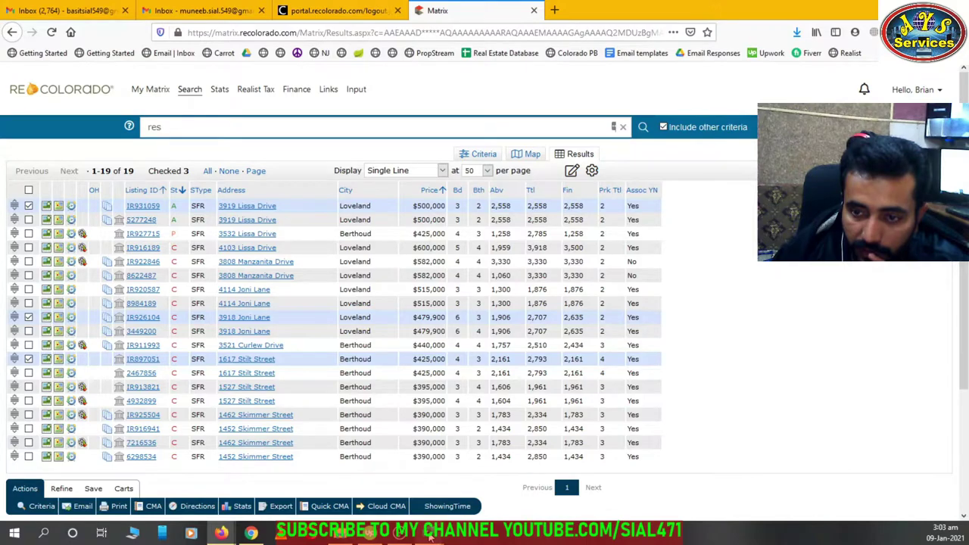
{"action": "mouse_move", "coordinate": [429, 535]}
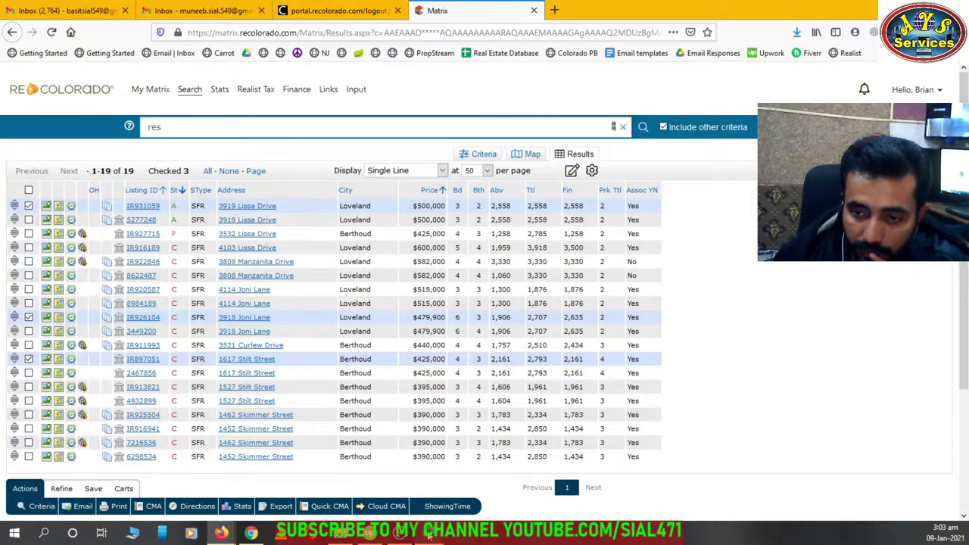
{"action": "left_click", "coordinate": [492, 463]}
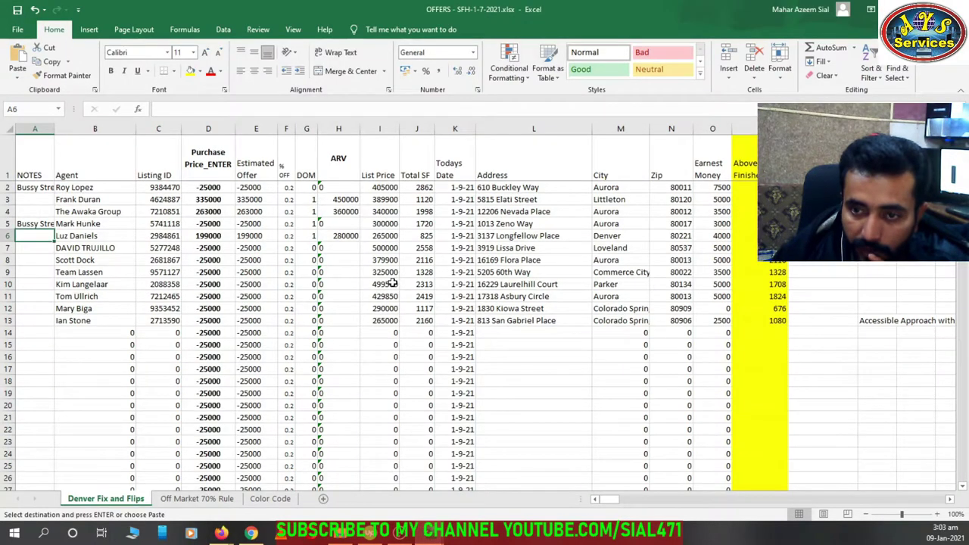
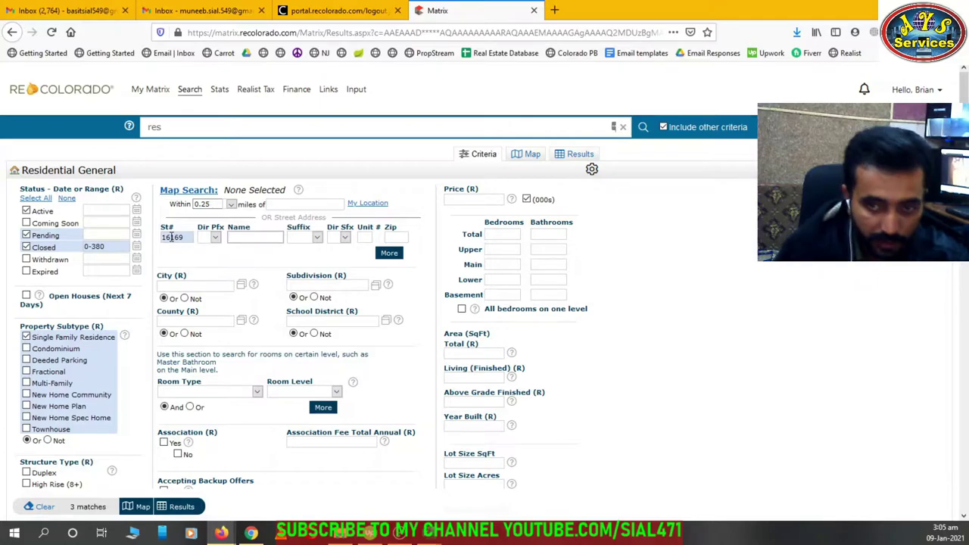
Step: Look up the Flora address in the OFFERS spreadsheet, then return to the Matrix search page
{"action": "type", "text": "flor"}
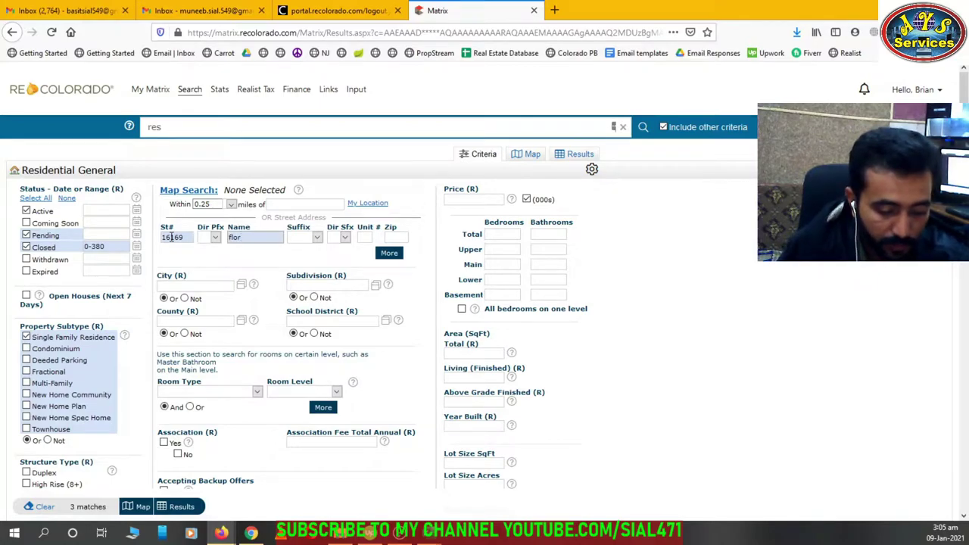
{"action": "type", "text": "a"}
{"action": "mouse_move", "coordinate": [430, 533]}
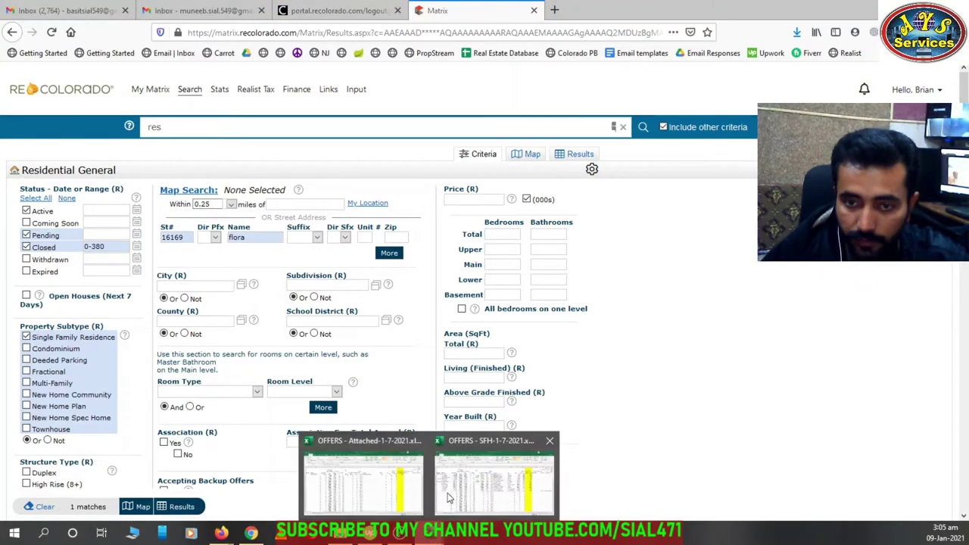
{"action": "left_click", "coordinate": [496, 473]}
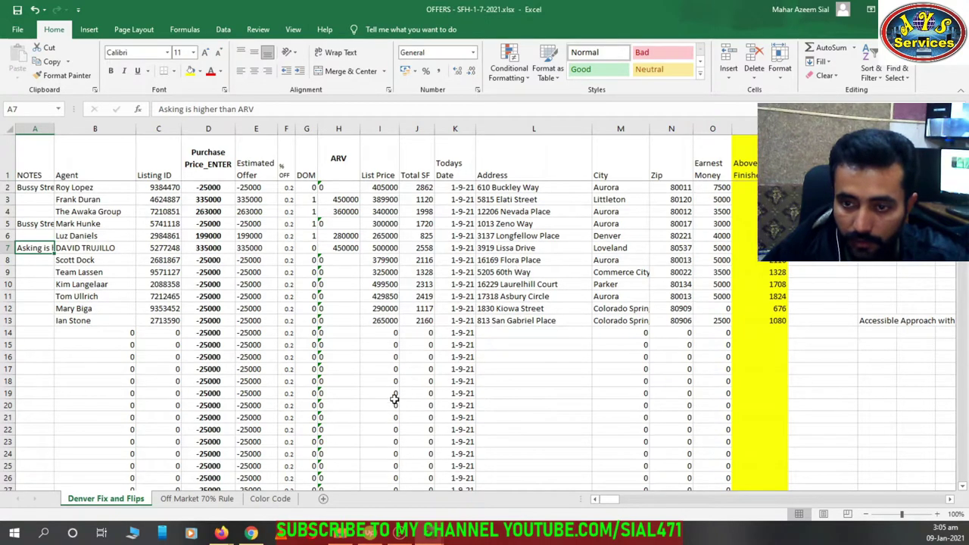
{"action": "left_click", "coordinate": [221, 533]}
{"action": "left_click", "coordinate": [194, 504]}
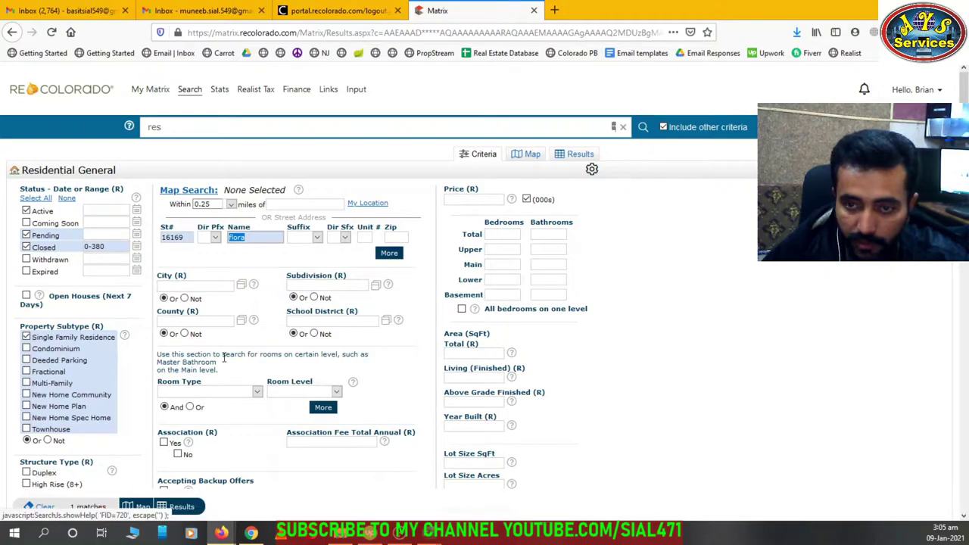
{"action": "left_click", "coordinate": [530, 164]}
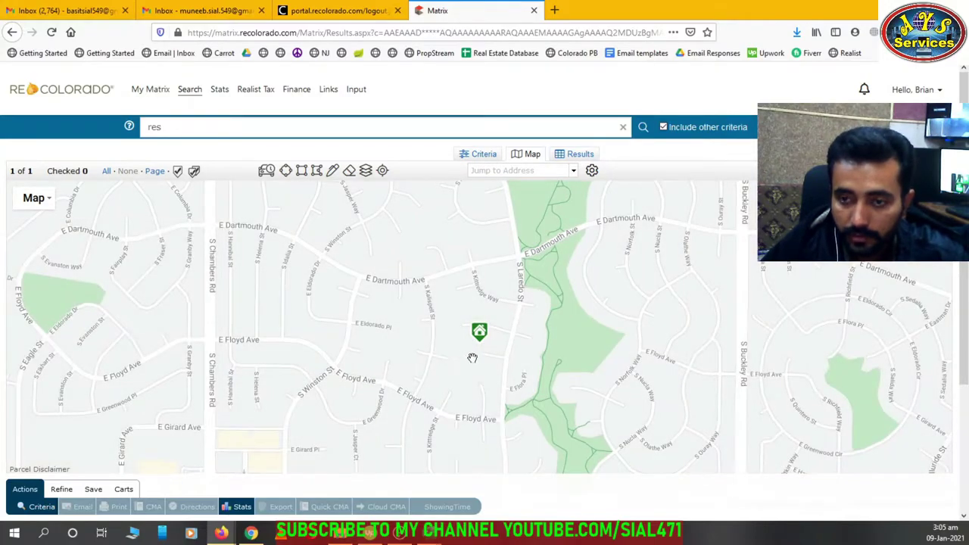
{"action": "left_click", "coordinate": [332, 170]}
{"action": "mouse_move", "coordinate": [489, 288]}
{"action": "left_mouse_down"}
{"action": "mouse_move", "coordinate": [524, 441]}
{"action": "mouse_move", "coordinate": [401, 329]}
{"action": "mouse_move", "coordinate": [489, 288]}
{"action": "left_mouse_up"}
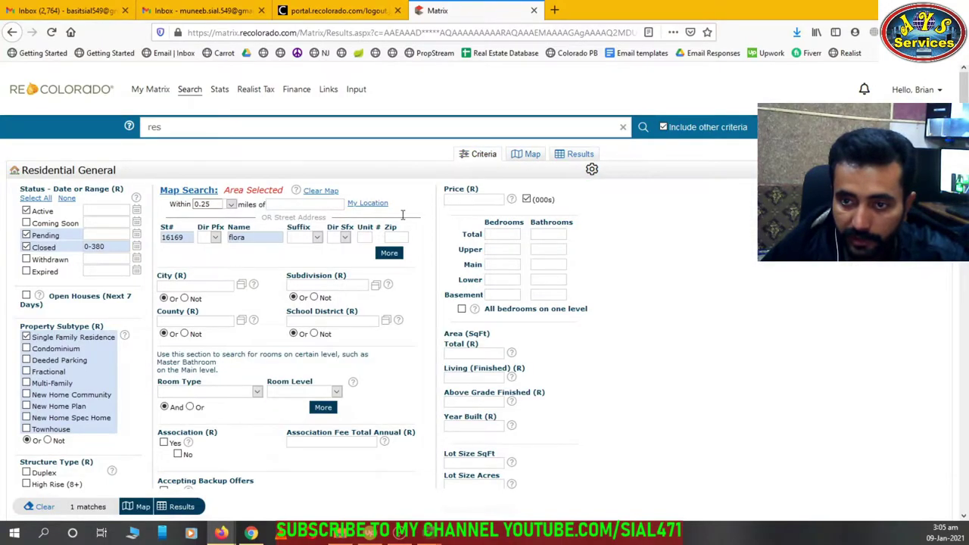
{"action": "left_click", "coordinate": [253, 236]}
{"action": "key", "text": "BackSpace"}
{"action": "key", "text": "BackSpace"}
{"action": "key", "text": "BackSpace"}
{"action": "key", "text": "BackSpace"}
{"action": "key", "text": "BackSpace"}
{"action": "double_click", "coordinate": [194, 237]}
{"action": "key", "text": "BackSpace"}
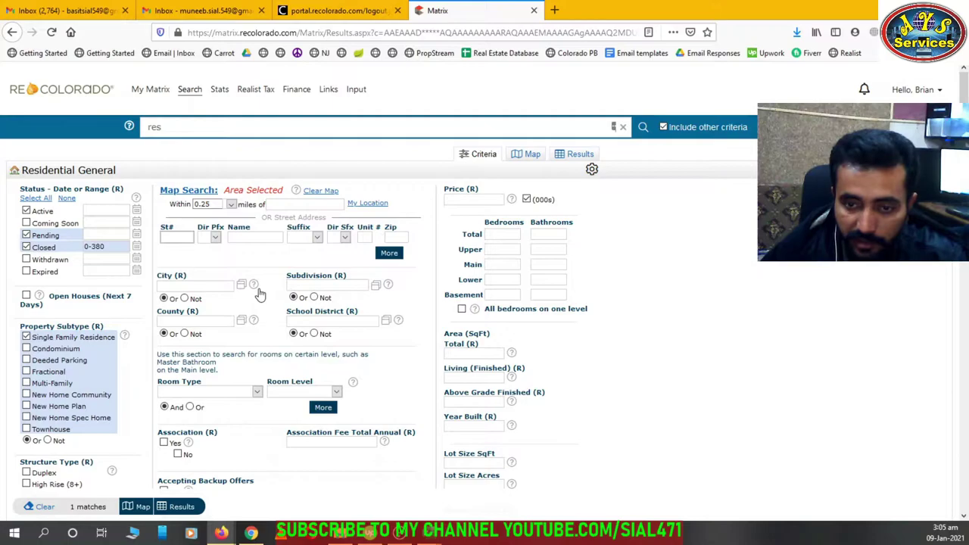
{"action": "left_click", "coordinate": [176, 506]}
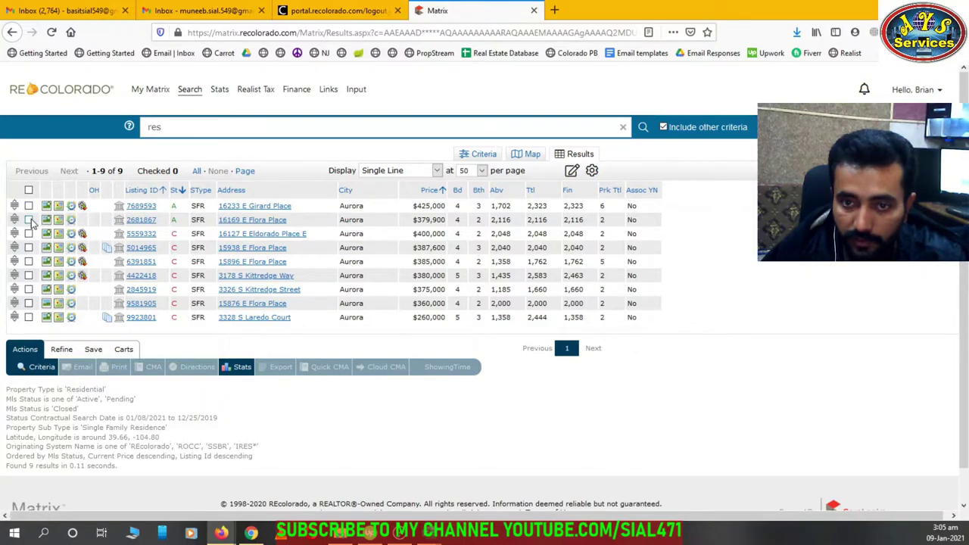
Step: Tick listings 2681867 and 5014965, then open the photo gallery for 2681867
{"action": "left_click", "coordinate": [29, 219]}
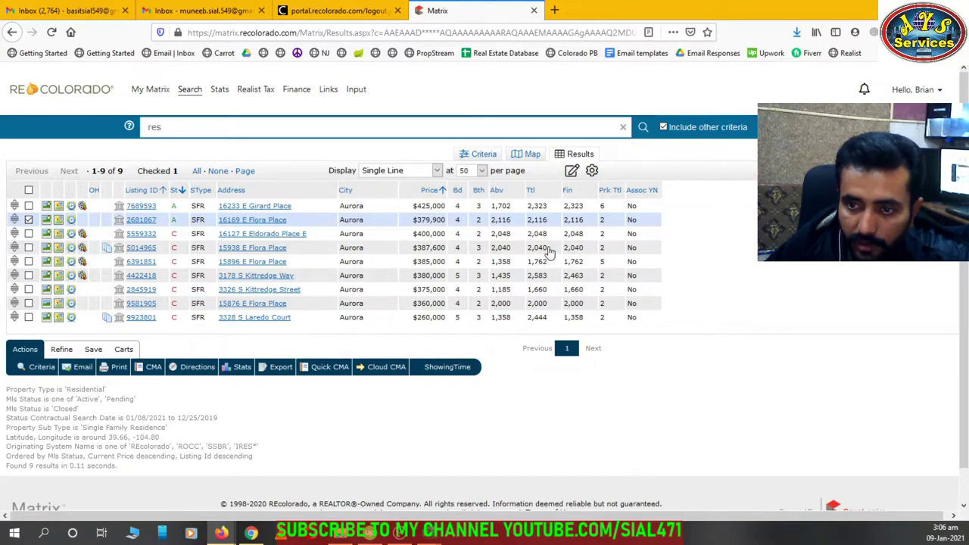
{"action": "left_click", "coordinate": [28, 247]}
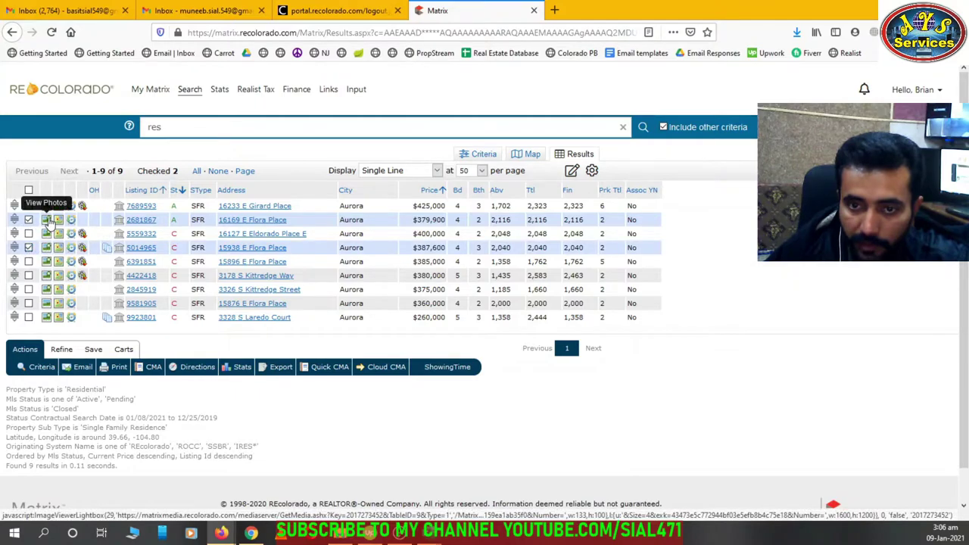
{"action": "left_click", "coordinate": [47, 219]}
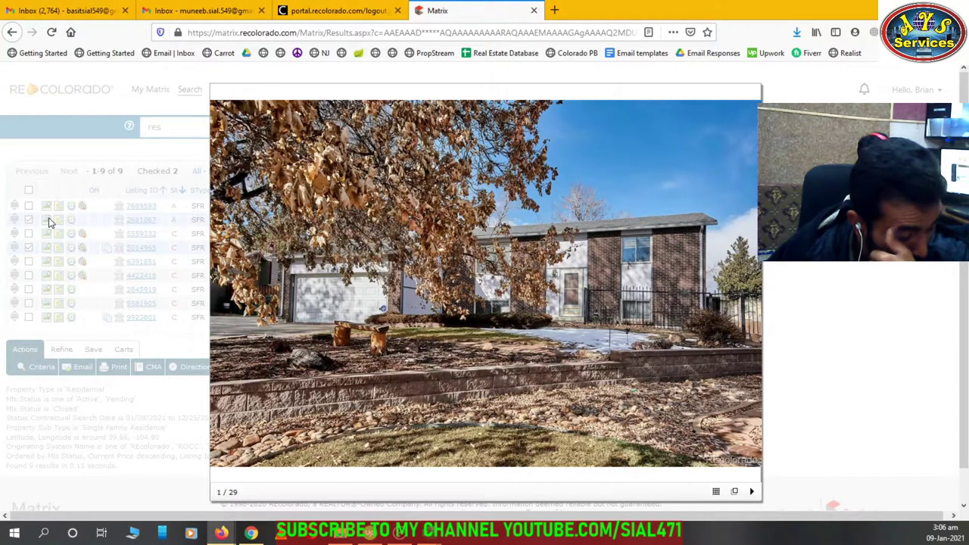
{"action": "left_click", "coordinate": [750, 295]}
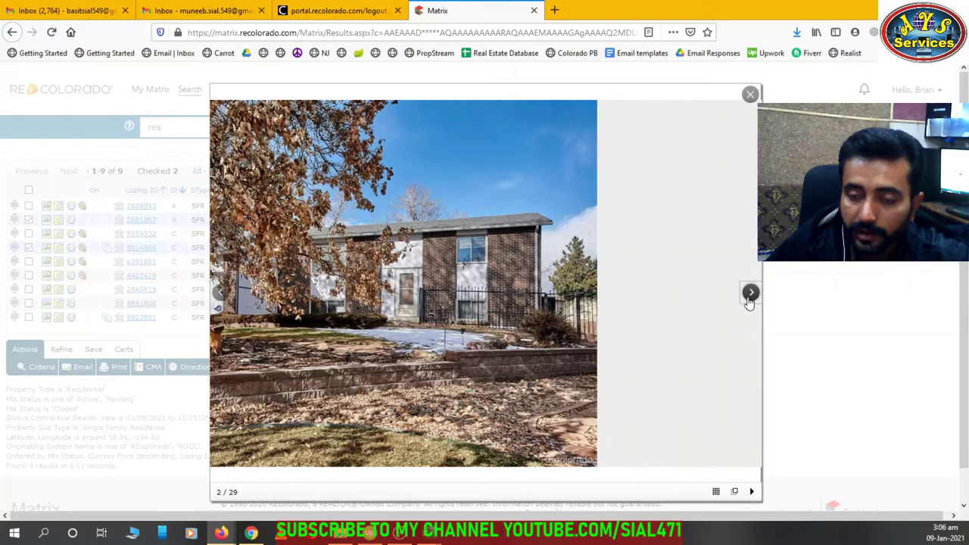
{"action": "left_click", "coordinate": [747, 300]}
{"action": "left_click", "coordinate": [748, 300]}
{"action": "left_click", "coordinate": [748, 301]}
{"action": "left_click", "coordinate": [748, 300]}
{"action": "left_click", "coordinate": [747, 301]}
{"action": "left_click", "coordinate": [748, 301]}
{"action": "left_click", "coordinate": [747, 300]}
{"action": "left_click", "coordinate": [748, 301]}
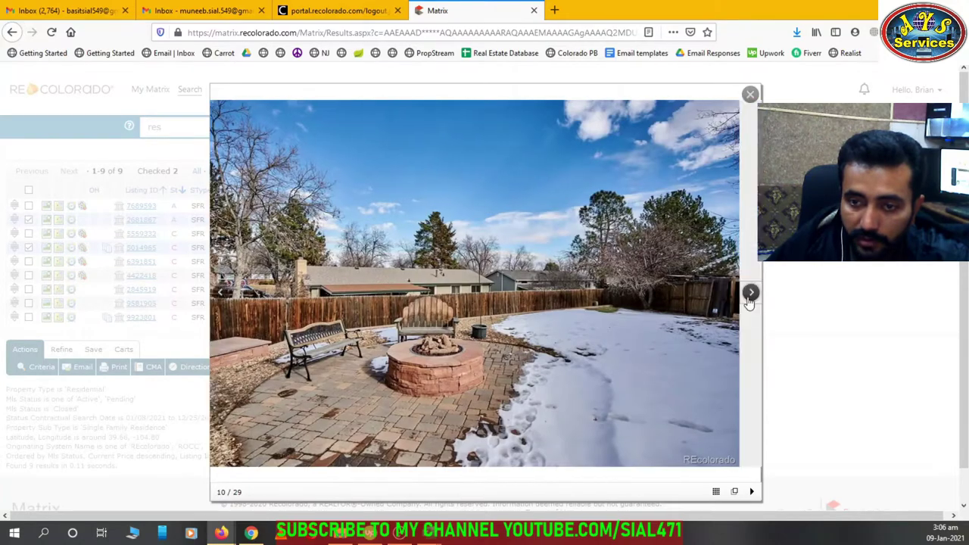
{"action": "left_click", "coordinate": [748, 300]}
{"action": "left_click", "coordinate": [748, 300]}
{"action": "left_click", "coordinate": [748, 301]}
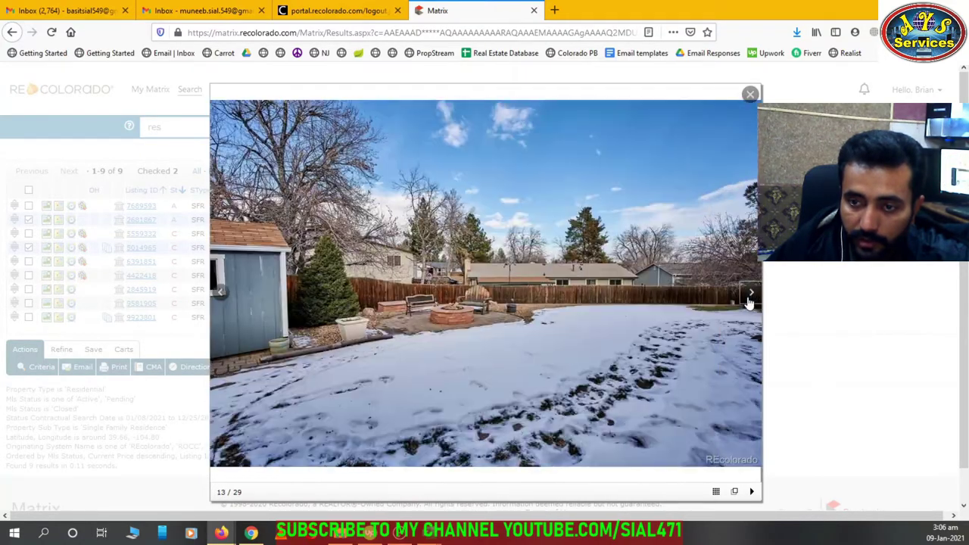
{"action": "left_click", "coordinate": [748, 300]}
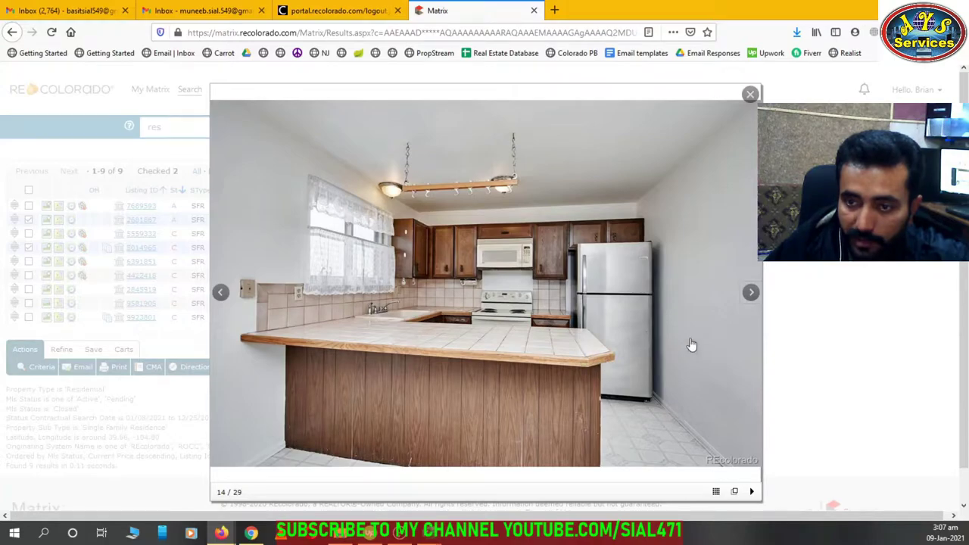
{"action": "left_click", "coordinate": [751, 293]}
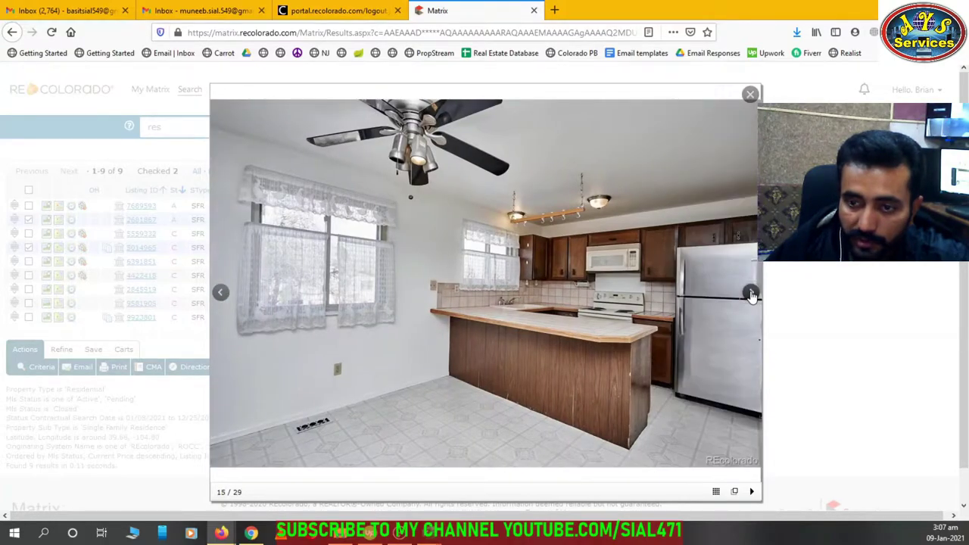
{"action": "left_click", "coordinate": [751, 296]}
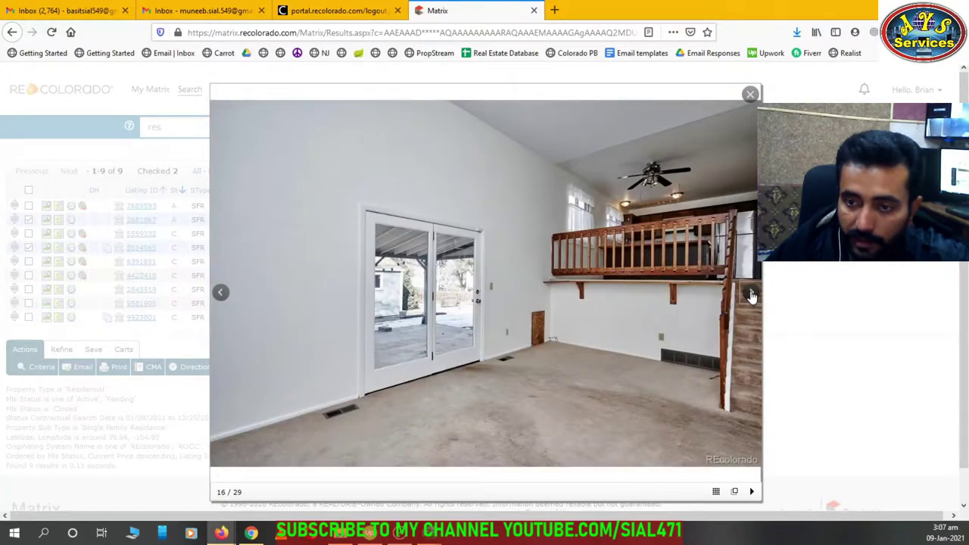
{"action": "left_click", "coordinate": [752, 296]}
{"action": "left_click", "coordinate": [751, 296]}
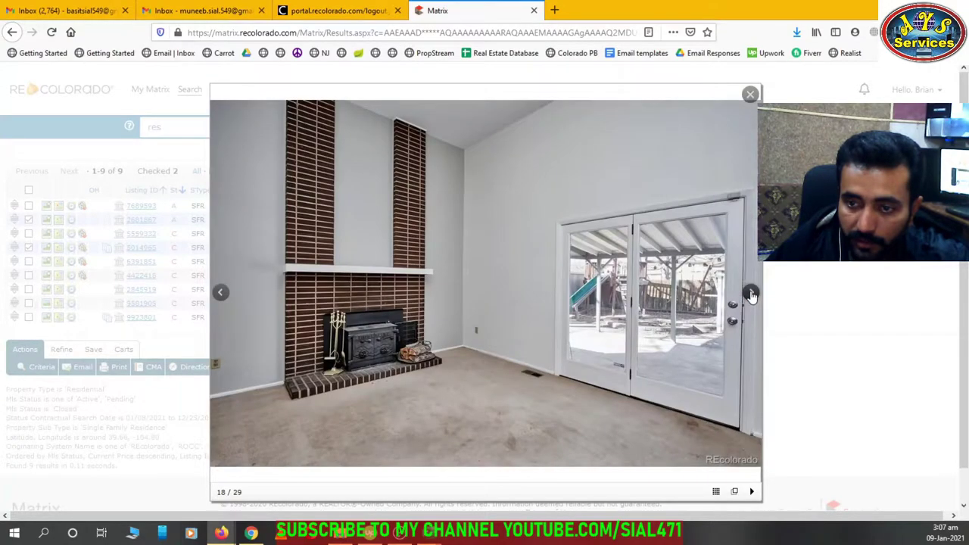
{"action": "left_click", "coordinate": [752, 296]}
{"action": "left_click", "coordinate": [751, 296]}
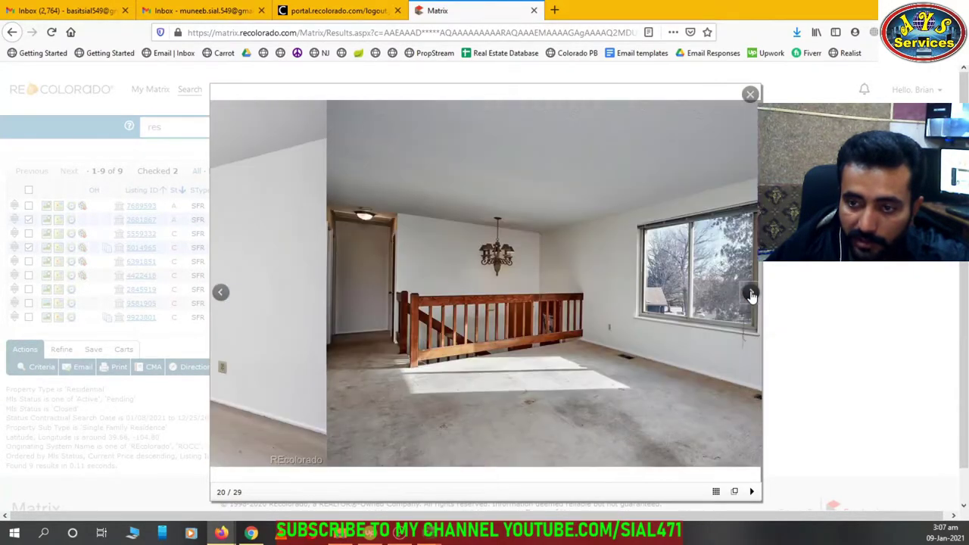
{"action": "left_click", "coordinate": [751, 296]}
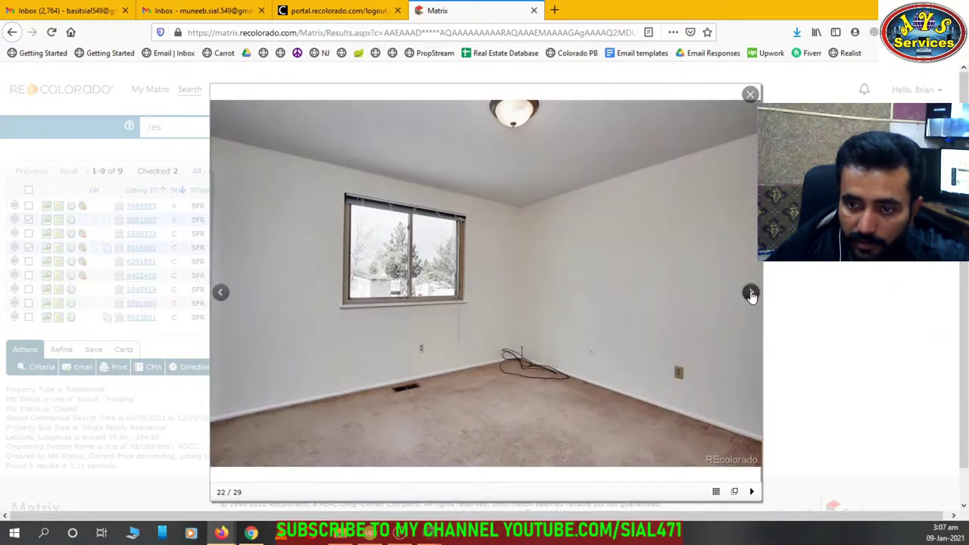
{"action": "left_click", "coordinate": [751, 296]}
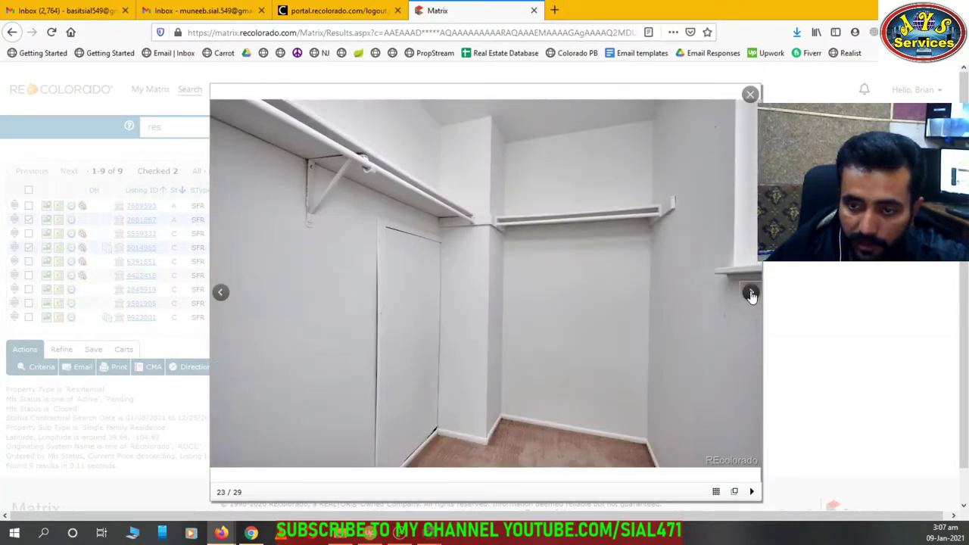
{"action": "left_click", "coordinate": [751, 296]}
{"action": "left_click", "coordinate": [751, 296]}
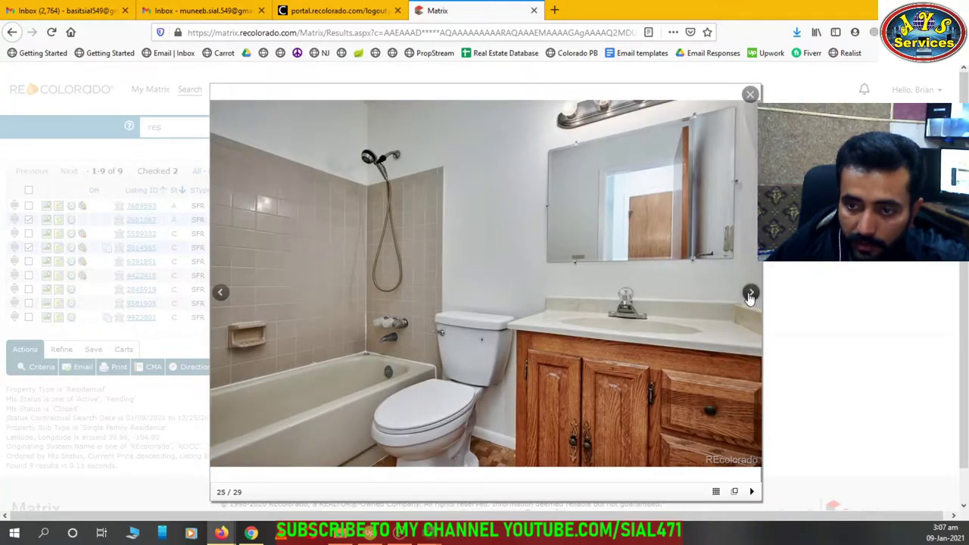
{"action": "left_click", "coordinate": [750, 295]}
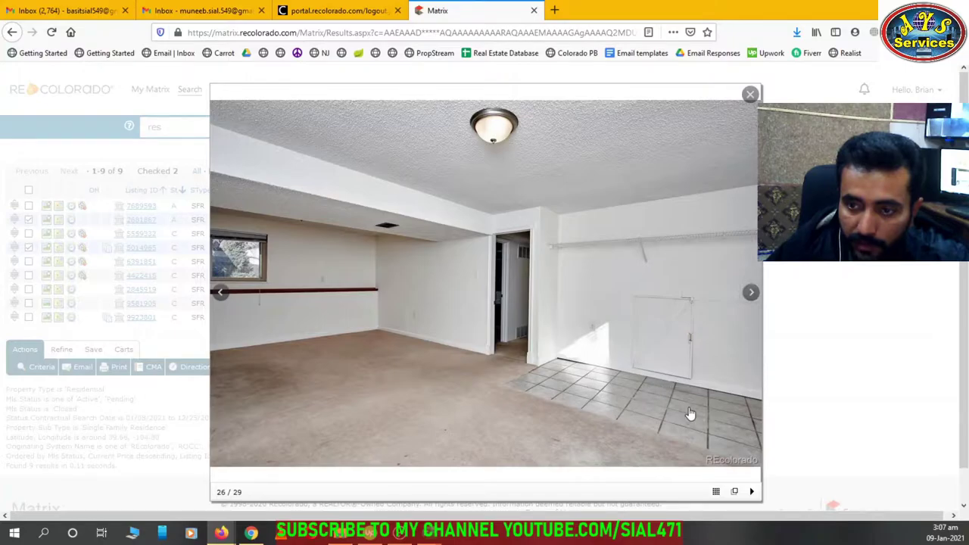
{"action": "left_click", "coordinate": [752, 296]}
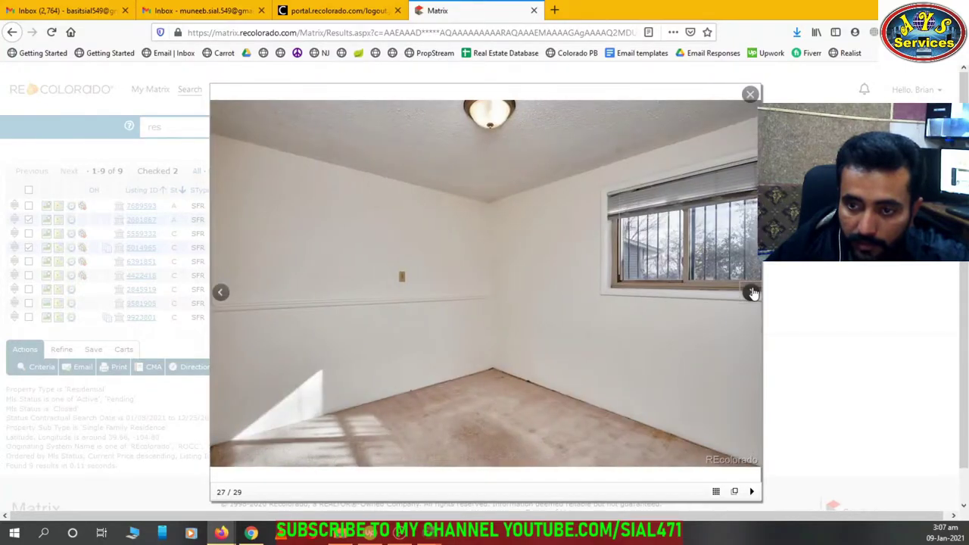
{"action": "left_click", "coordinate": [751, 295]}
{"action": "left_click", "coordinate": [752, 294]}
{"action": "left_click", "coordinate": [752, 294]}
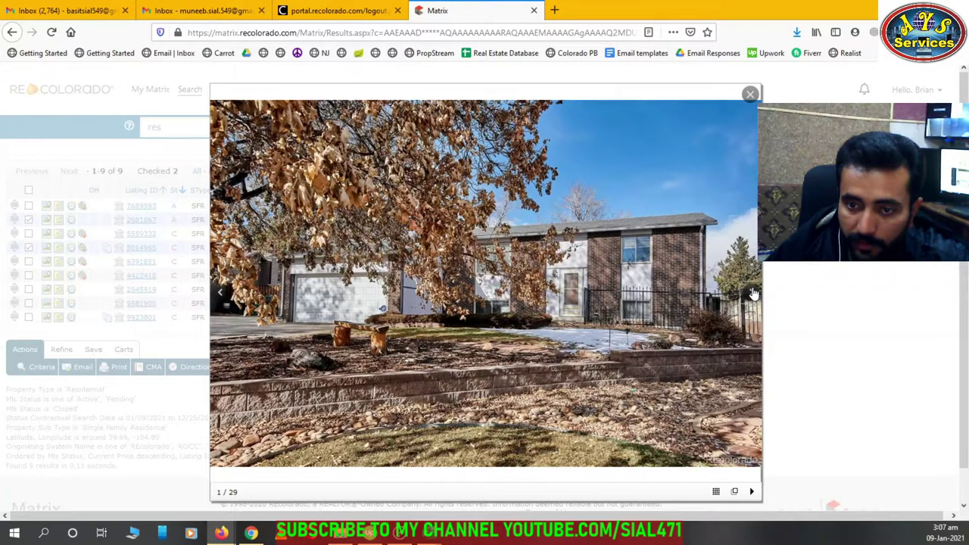
{"action": "left_click", "coordinate": [750, 94]}
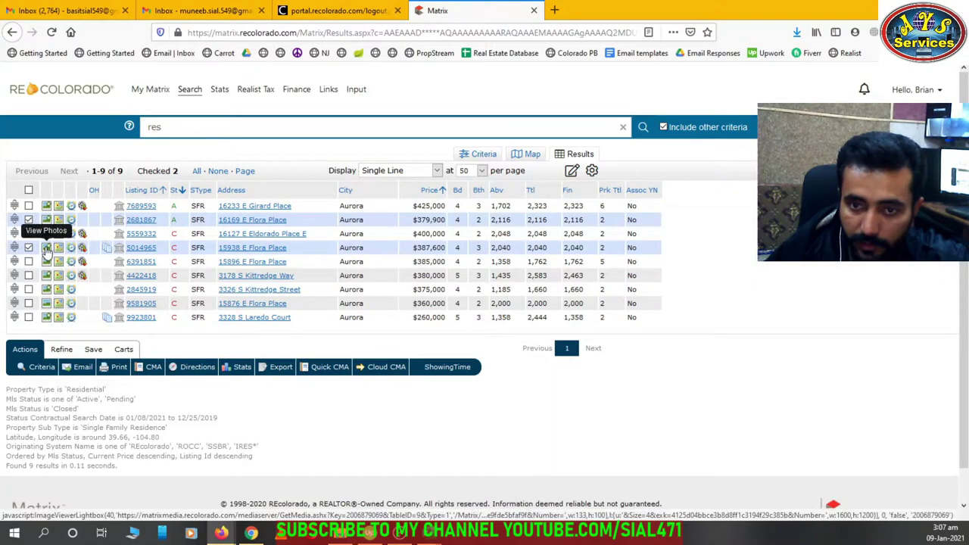
{"action": "left_click", "coordinate": [46, 247]}
{"action": "left_click", "coordinate": [751, 295]}
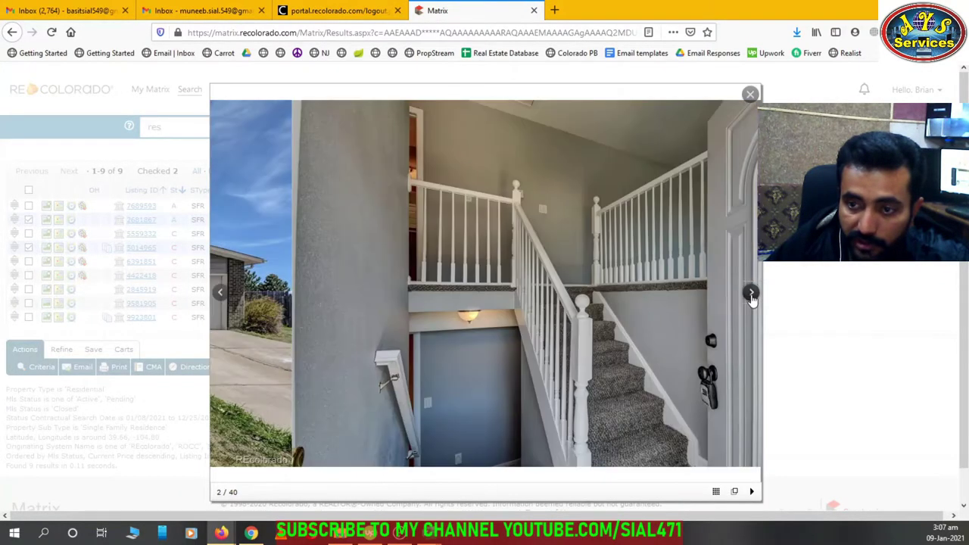
{"action": "left_click", "coordinate": [751, 296]}
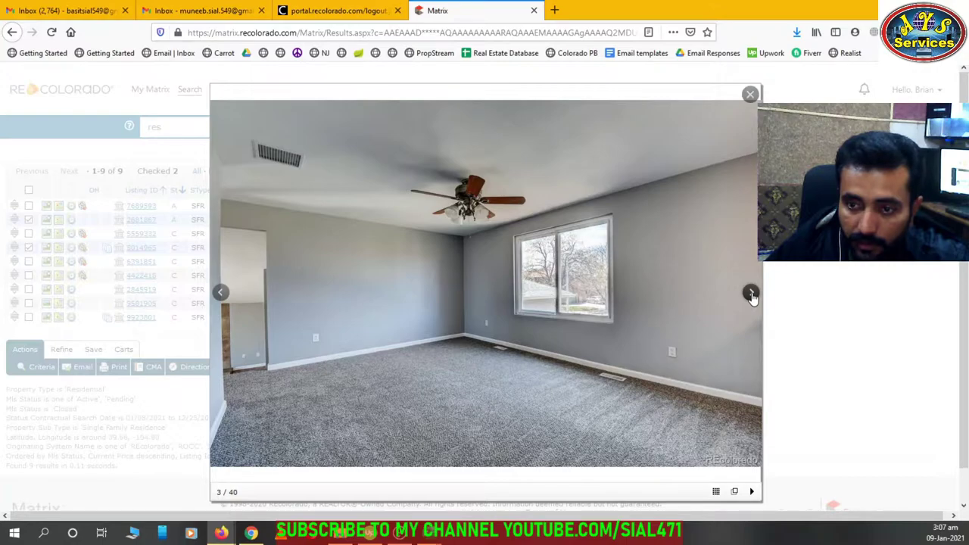
{"action": "left_click", "coordinate": [751, 295]}
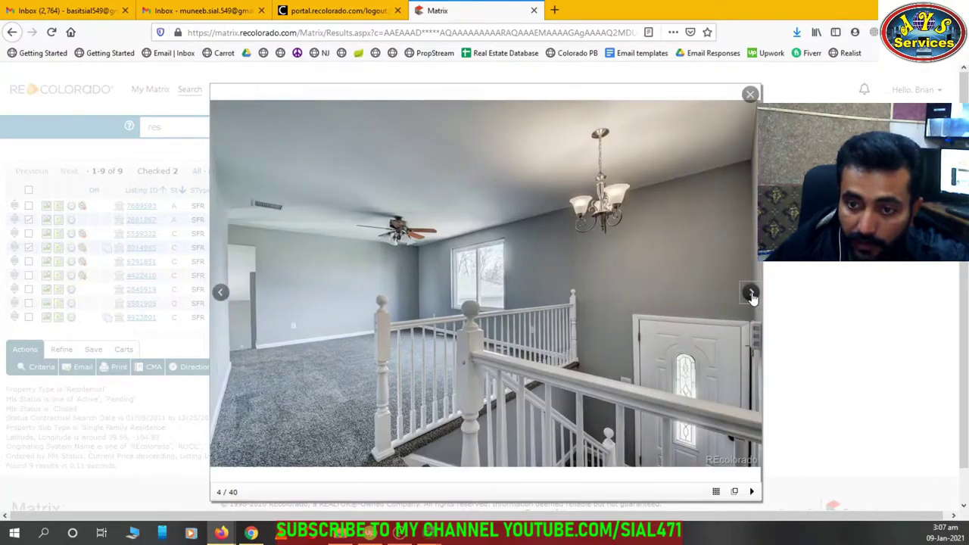
{"action": "left_click", "coordinate": [752, 294]}
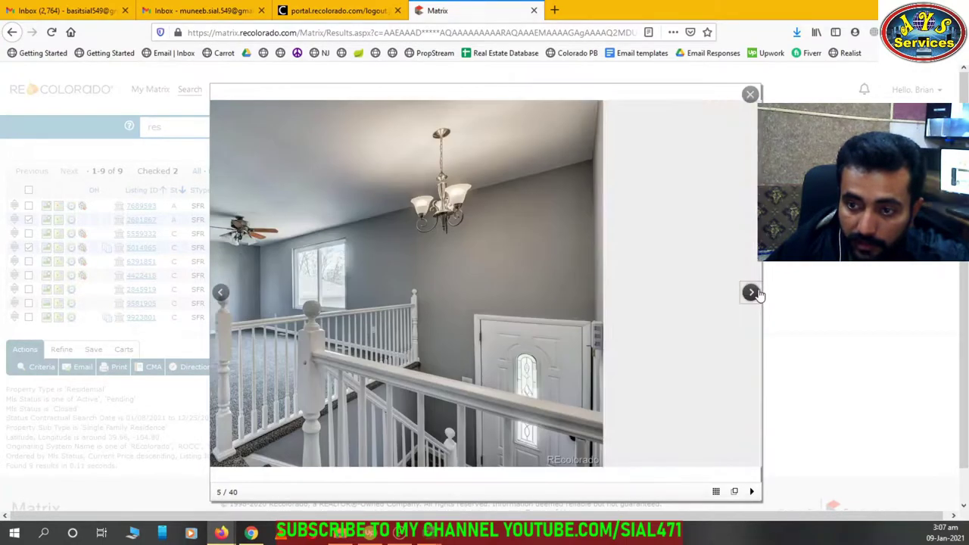
{"action": "left_click", "coordinate": [753, 294]}
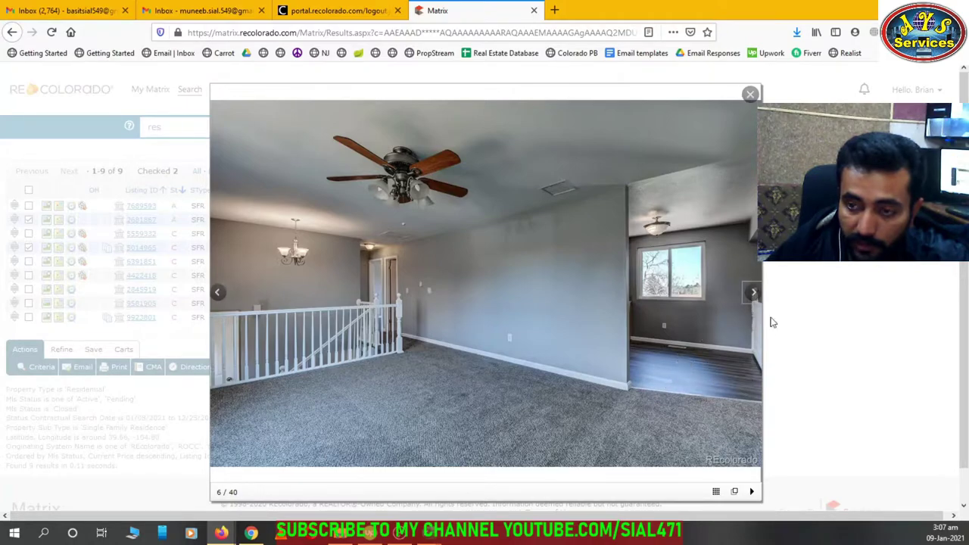
{"action": "left_click", "coordinate": [751, 295]}
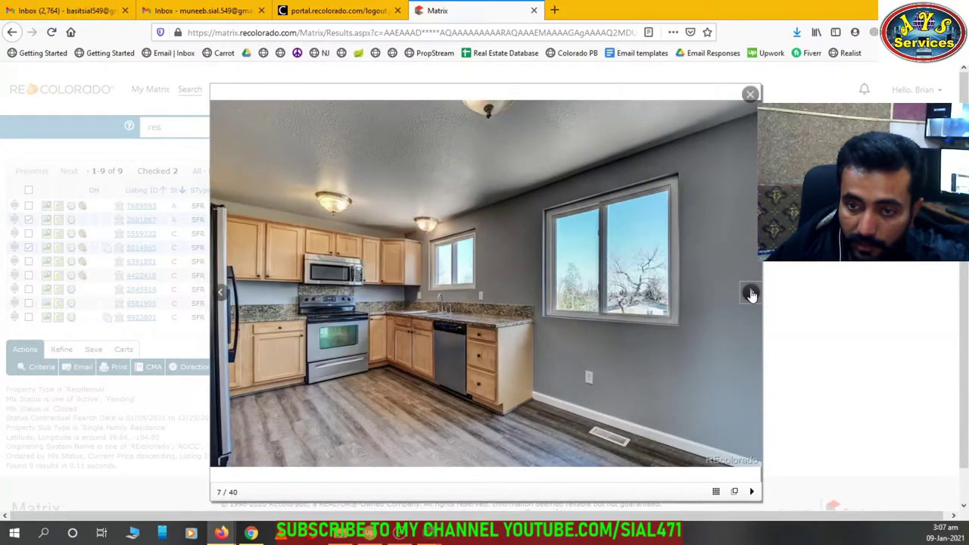
{"action": "left_click", "coordinate": [751, 295]}
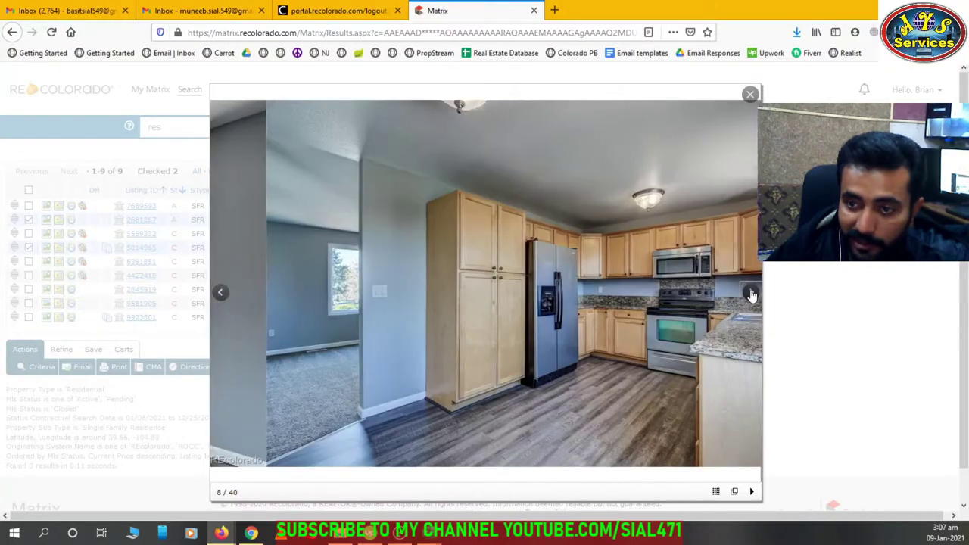
{"action": "left_click", "coordinate": [752, 295]}
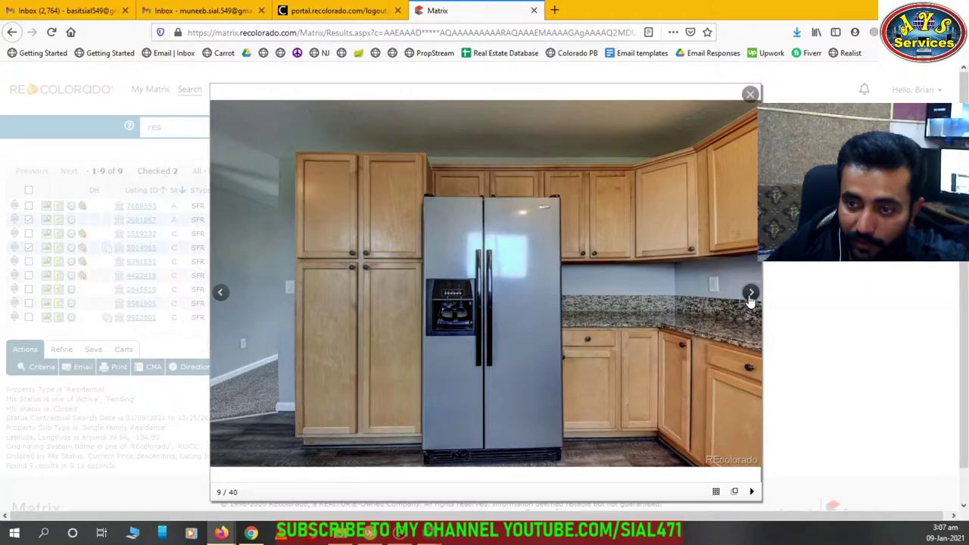
{"action": "left_click", "coordinate": [750, 295]}
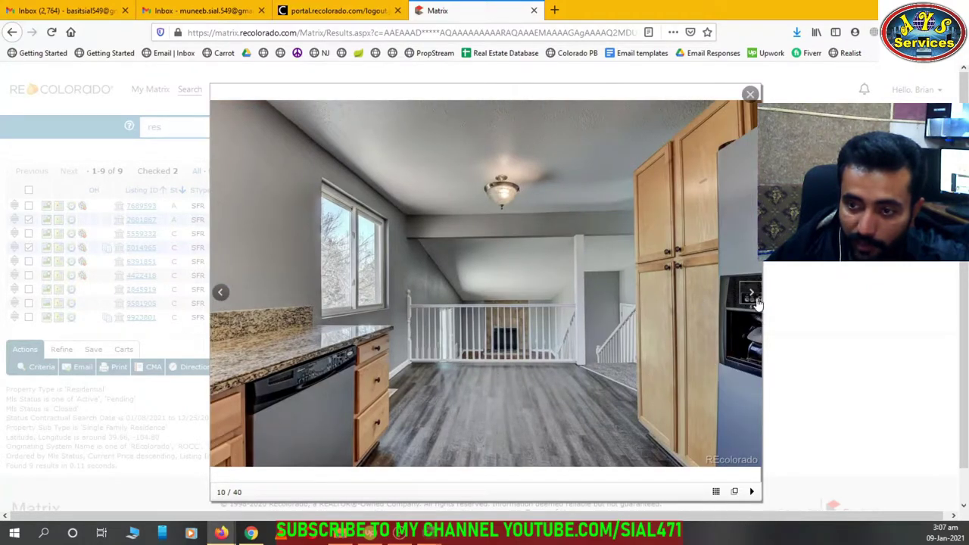
{"action": "left_click", "coordinate": [750, 295]}
{"action": "left_click", "coordinate": [750, 295]}
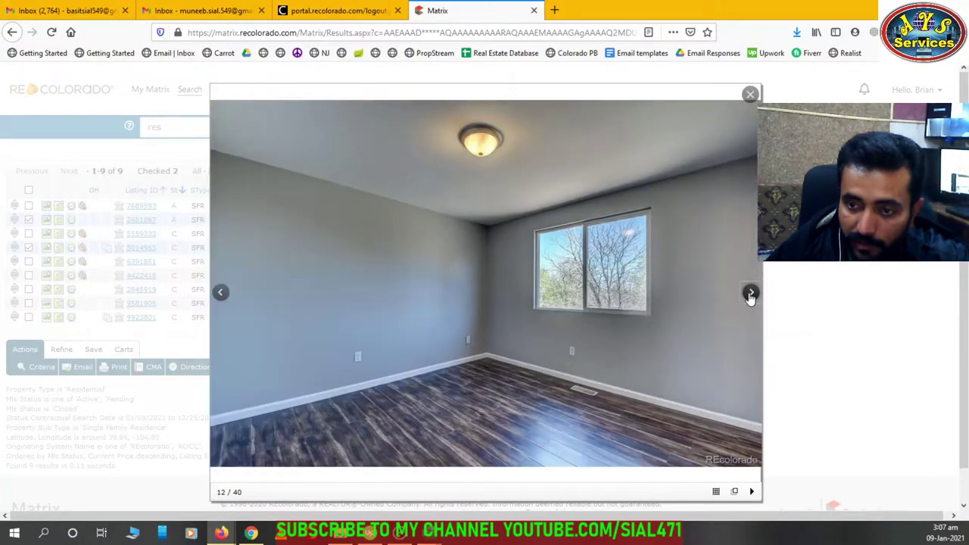
{"action": "left_click", "coordinate": [750, 295]}
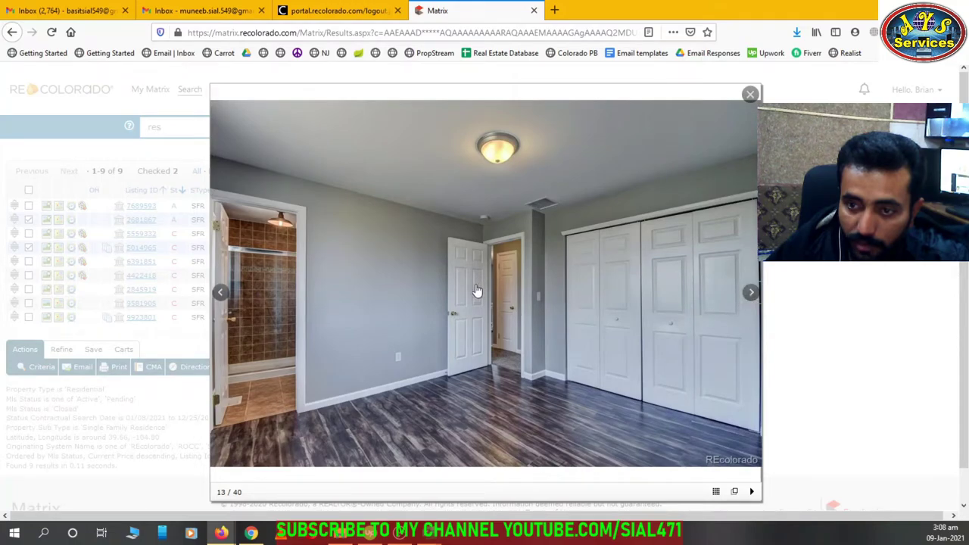
{"action": "left_click", "coordinate": [749, 295]}
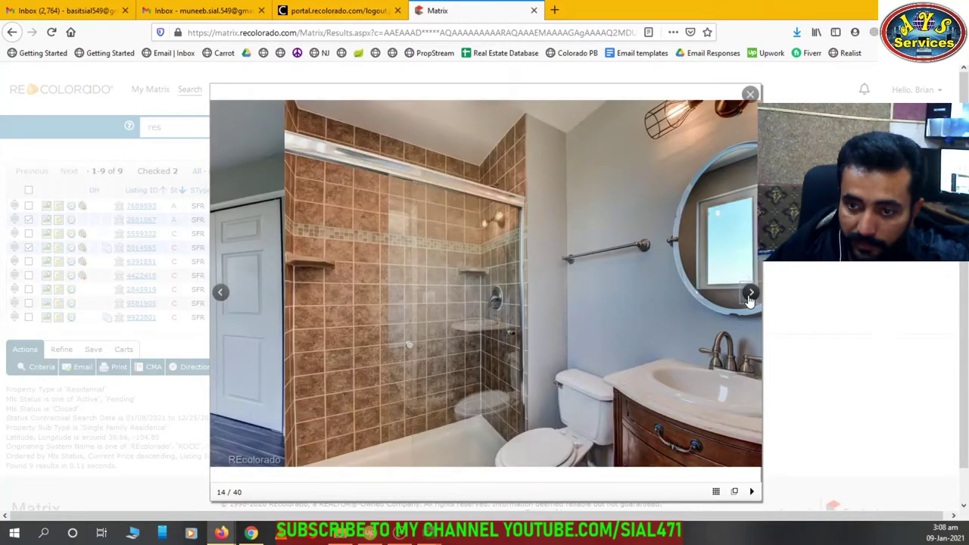
{"action": "left_click", "coordinate": [749, 295]}
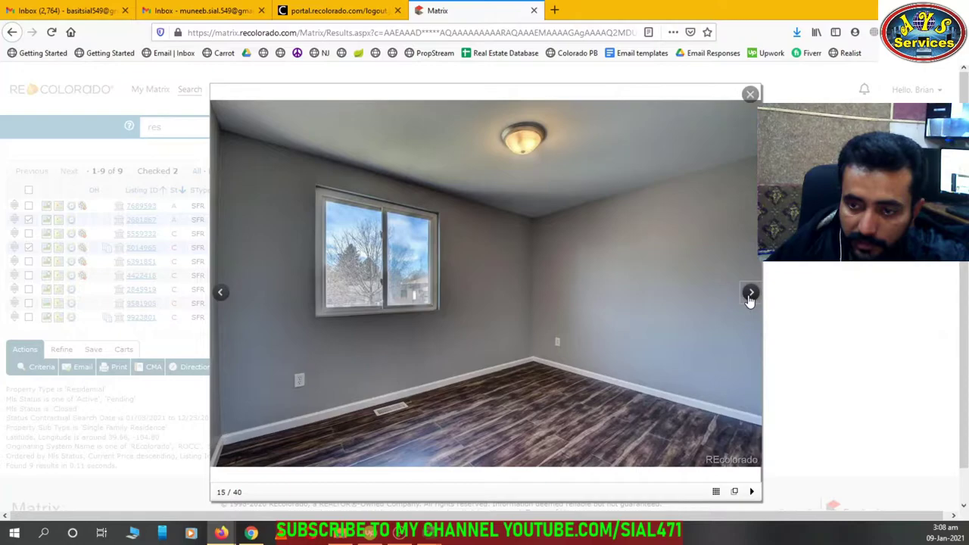
{"action": "left_click", "coordinate": [749, 295]}
{"action": "left_click", "coordinate": [750, 295]}
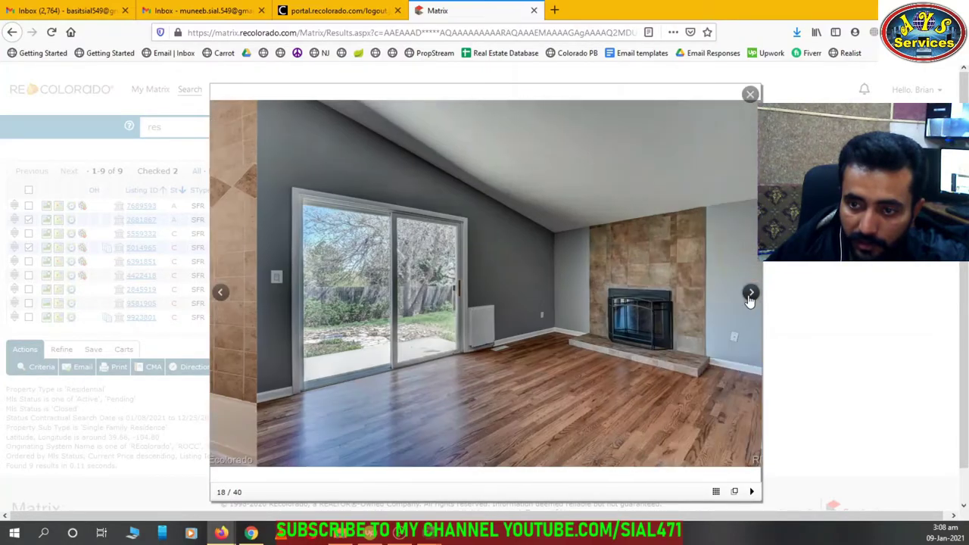
{"action": "left_click", "coordinate": [750, 295]}
{"action": "left_click", "coordinate": [750, 295]}
{"action": "left_click", "coordinate": [749, 295]}
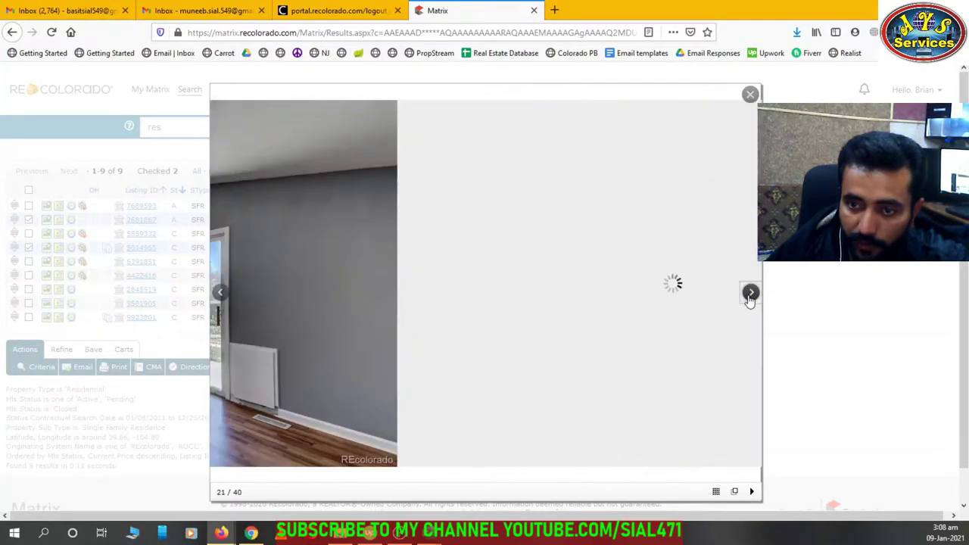
{"action": "left_click", "coordinate": [750, 295]}
{"action": "left_click", "coordinate": [749, 295]}
{"action": "left_click", "coordinate": [749, 296]}
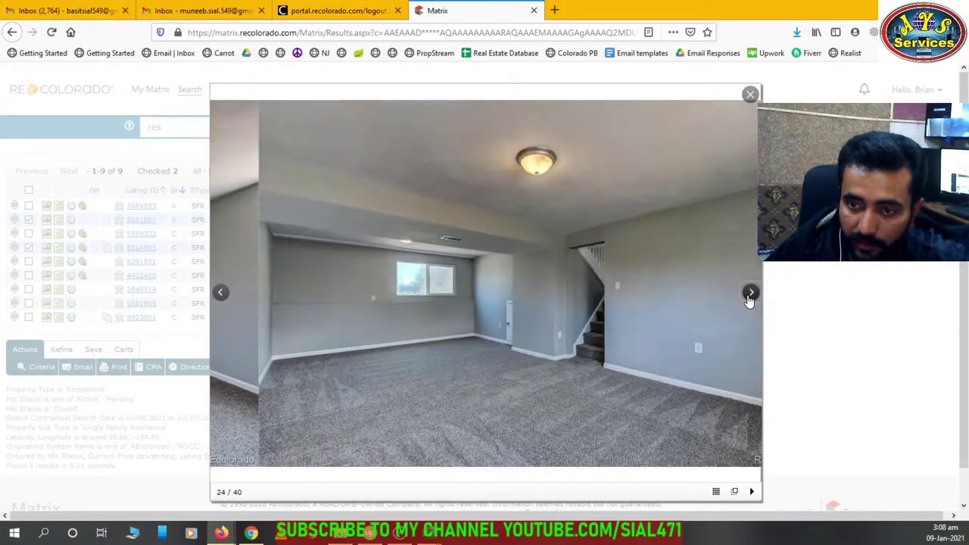
{"action": "left_click", "coordinate": [750, 295]}
{"action": "left_click", "coordinate": [749, 295]}
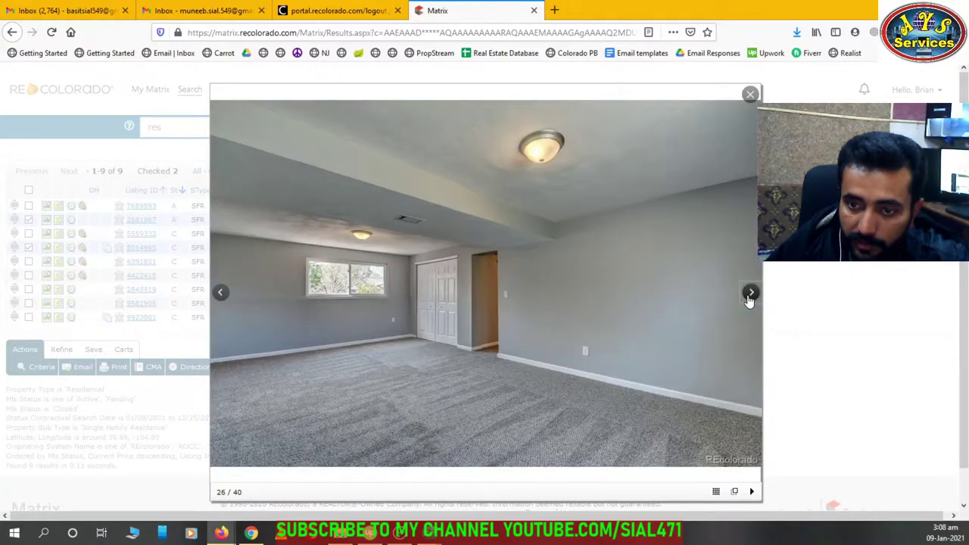
{"action": "left_click", "coordinate": [749, 295]}
{"action": "left_click", "coordinate": [749, 295]}
{"action": "left_click", "coordinate": [749, 296]}
{"action": "left_click", "coordinate": [749, 295]}
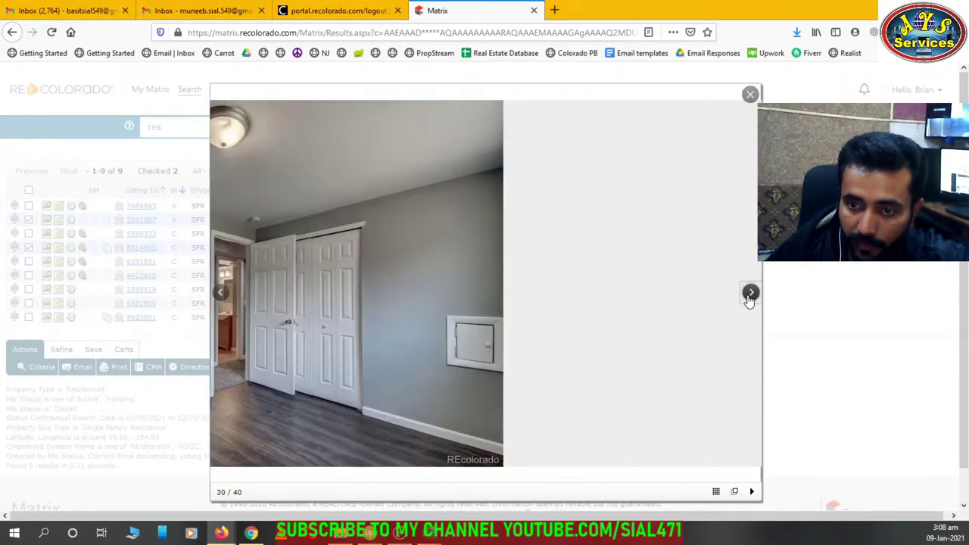
{"action": "left_click", "coordinate": [750, 296]}
{"action": "left_click", "coordinate": [749, 296]}
{"action": "left_click", "coordinate": [750, 295]}
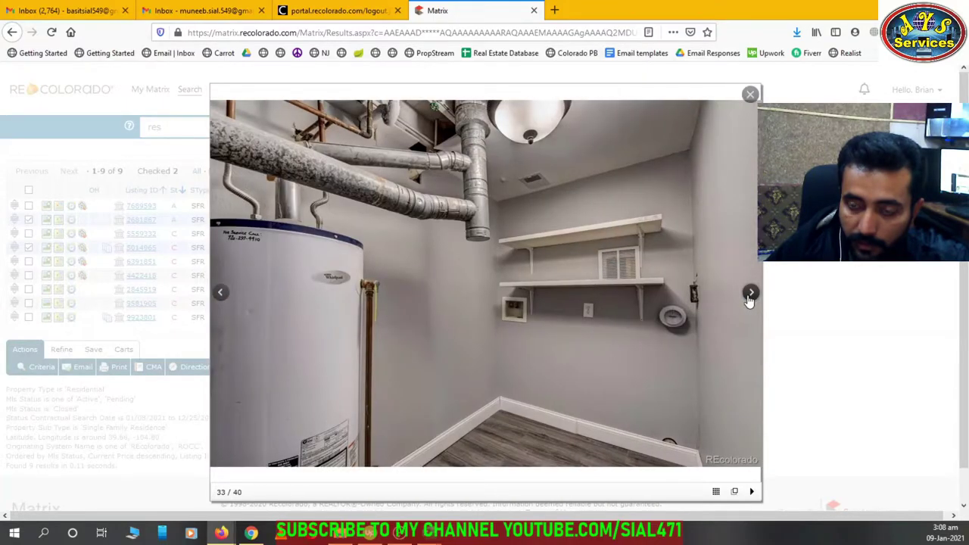
{"action": "left_click", "coordinate": [749, 295]}
{"action": "left_click", "coordinate": [749, 295]}
{"action": "left_click", "coordinate": [750, 295]}
{"action": "left_click", "coordinate": [749, 295]}
{"action": "left_click", "coordinate": [749, 296]}
{"action": "left_click", "coordinate": [749, 295]}
{"action": "left_click", "coordinate": [749, 94]}
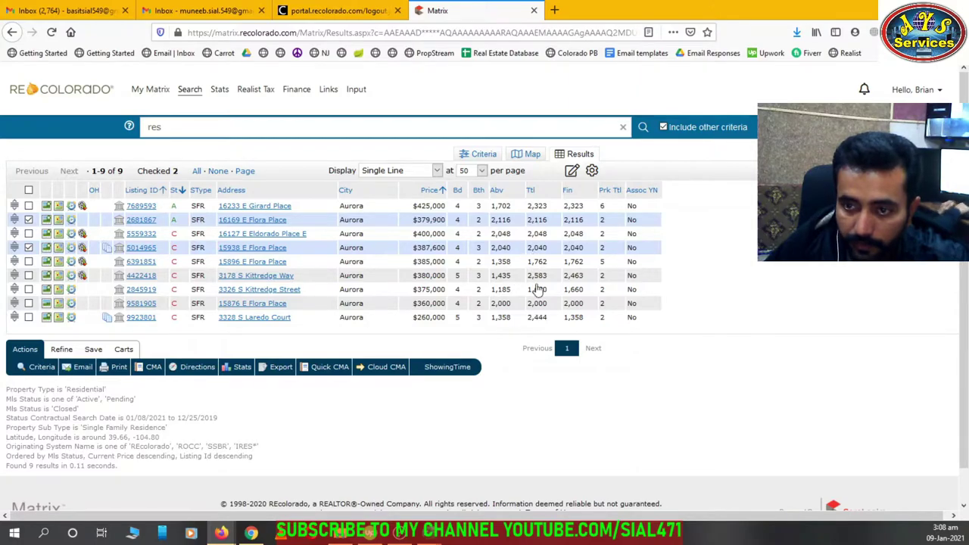
Step: Replace the drawn area with a freehand outline between Dartmouth and Floyd, then check the criteria
{"action": "left_click", "coordinate": [532, 155]}
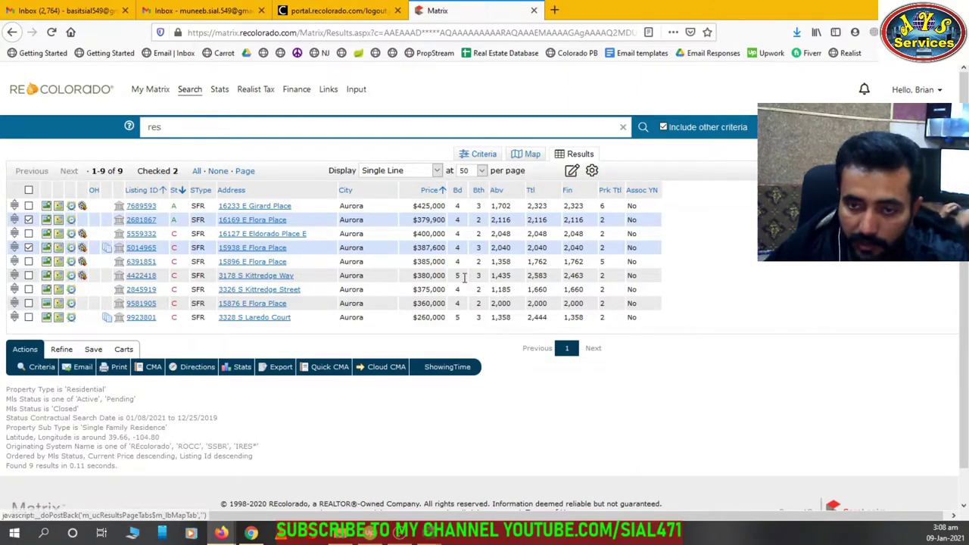
{"action": "mouse_move", "coordinate": [475, 296]}
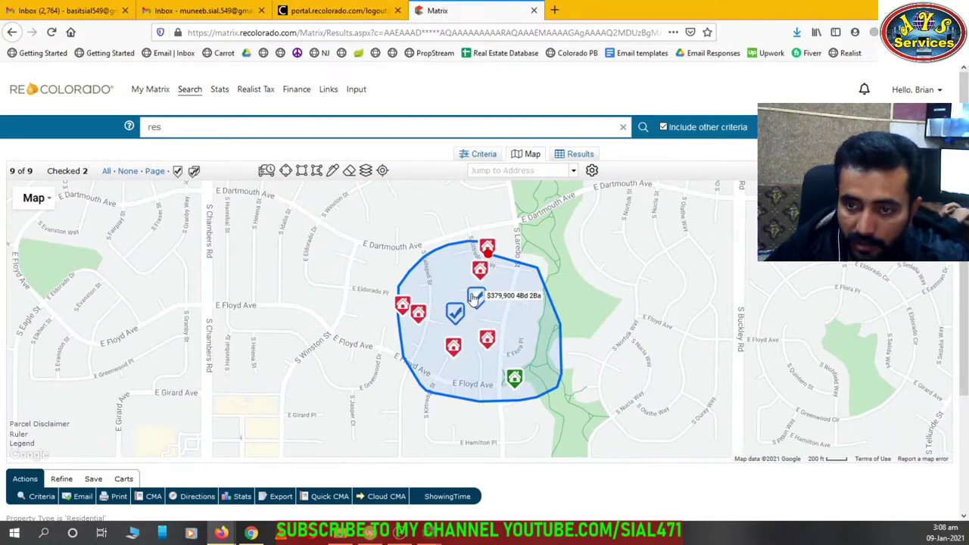
{"action": "left_click", "coordinate": [349, 177]}
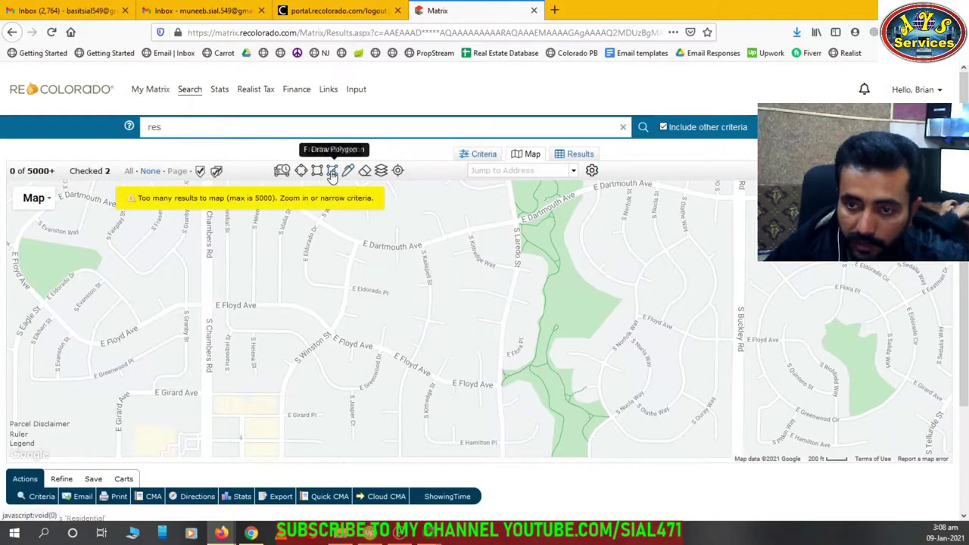
{"action": "left_click", "coordinate": [335, 171]}
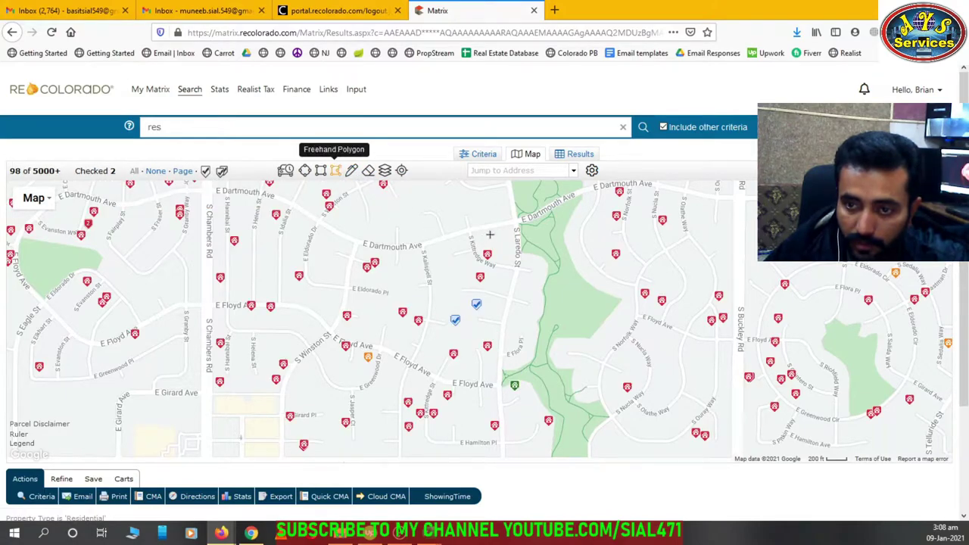
{"action": "left_click", "coordinate": [353, 176]}
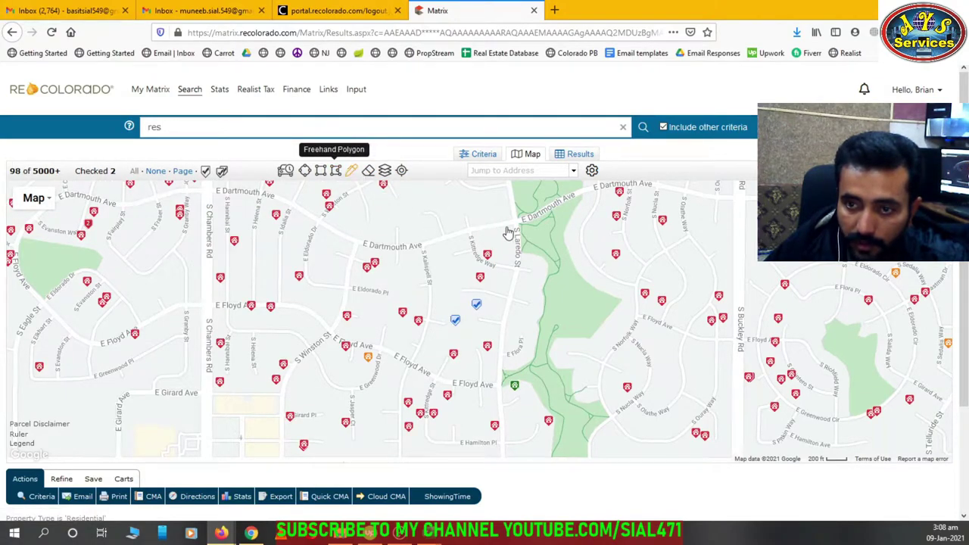
{"action": "mouse_move", "coordinate": [461, 225]}
{"action": "left_mouse_down"}
{"action": "mouse_move", "coordinate": [353, 251]}
{"action": "mouse_move", "coordinate": [425, 327]}
{"action": "mouse_move", "coordinate": [524, 382]}
{"action": "mouse_move", "coordinate": [528, 257]}
{"action": "mouse_move", "coordinate": [504, 225]}
{"action": "left_mouse_up"}
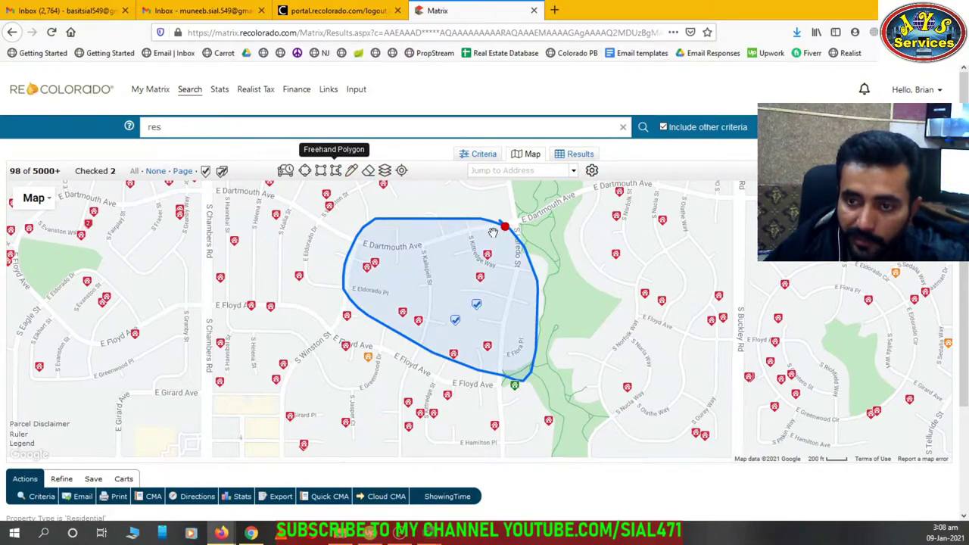
{"action": "left_click", "coordinate": [484, 154]}
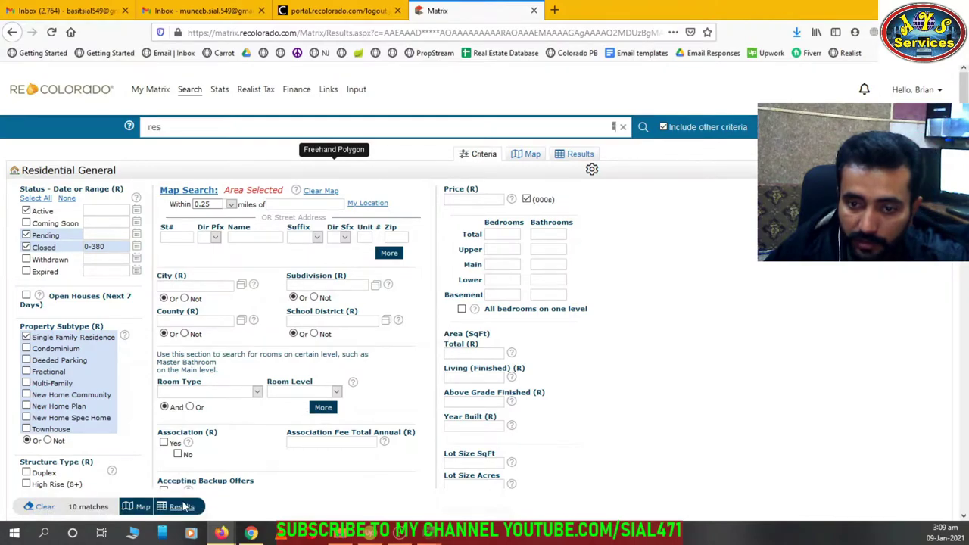
Step: Erase and redraw the search boundary on the map, returning to criteria showing 16 matches
{"action": "left_click", "coordinate": [530, 155]}
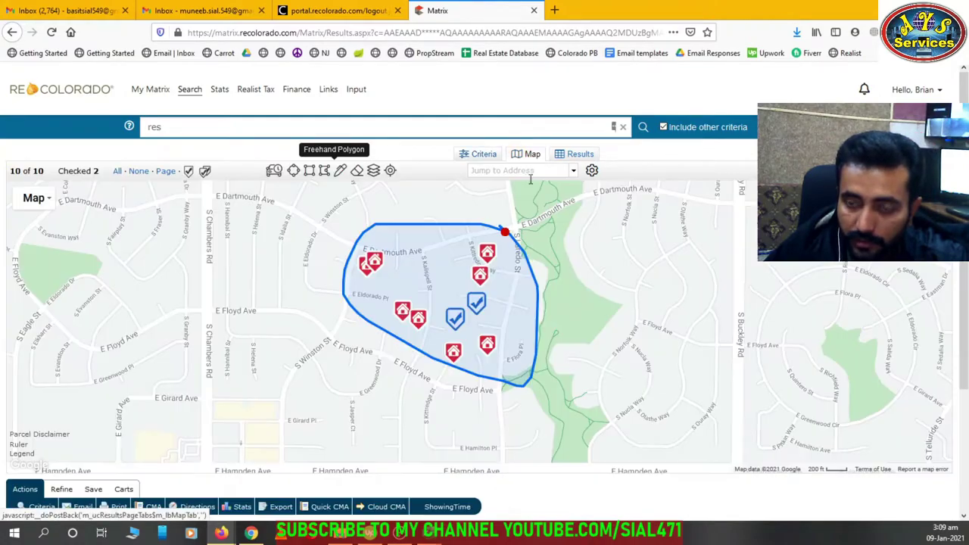
{"action": "left_click", "coordinate": [357, 171]}
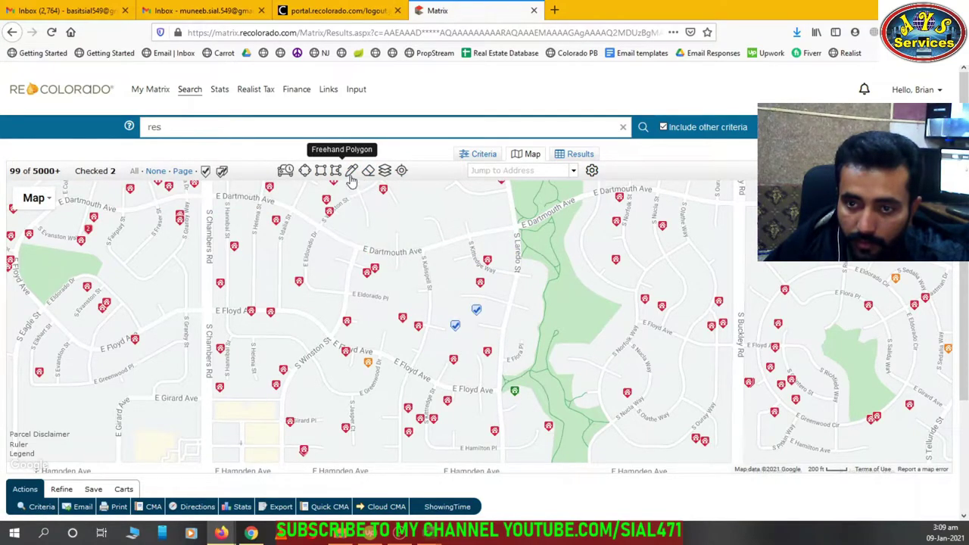
{"action": "mouse_move", "coordinate": [445, 199]}
{"action": "left_mouse_down"}
{"action": "mouse_move", "coordinate": [372, 208]}
{"action": "mouse_move", "coordinate": [290, 280]}
{"action": "mouse_move", "coordinate": [340, 382]}
{"action": "mouse_move", "coordinate": [523, 410]}
{"action": "mouse_move", "coordinate": [542, 275]}
{"action": "mouse_move", "coordinate": [445, 200]}
{"action": "left_mouse_up"}
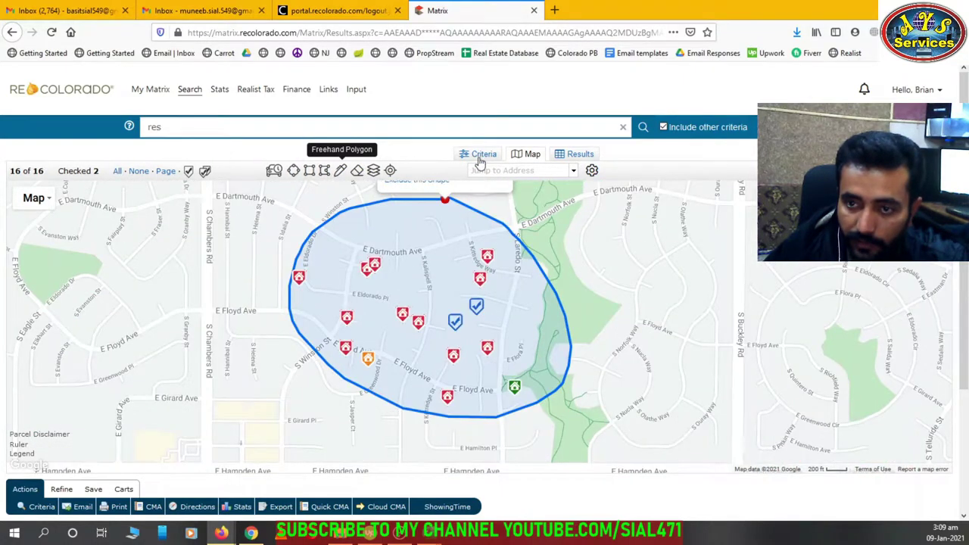
{"action": "left_click", "coordinate": [481, 155]}
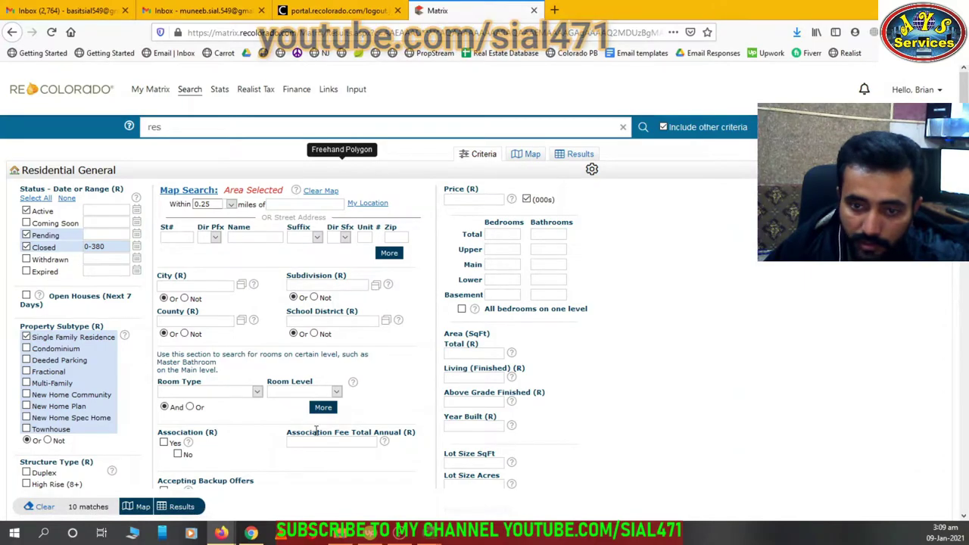
{"action": "left_click", "coordinate": [183, 506]}
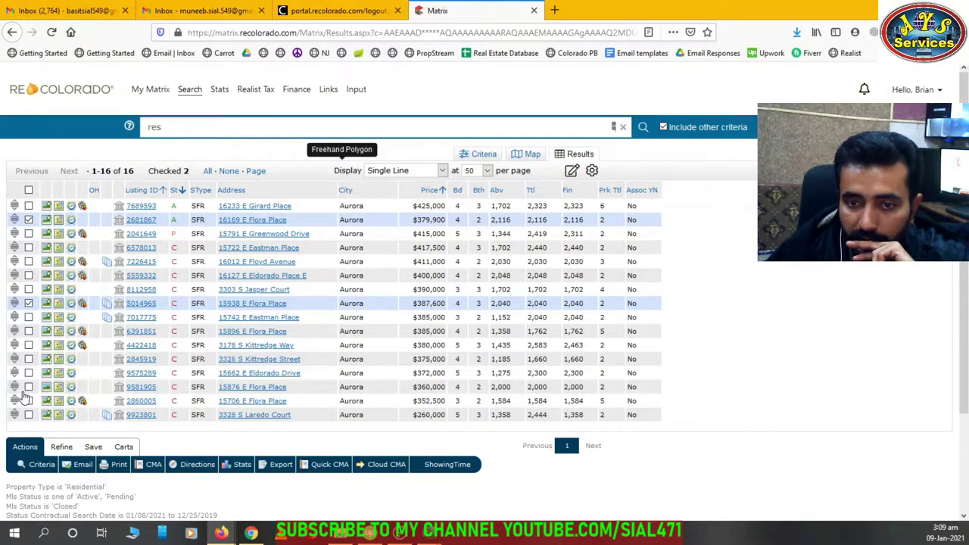
{"action": "left_click", "coordinate": [29, 387]}
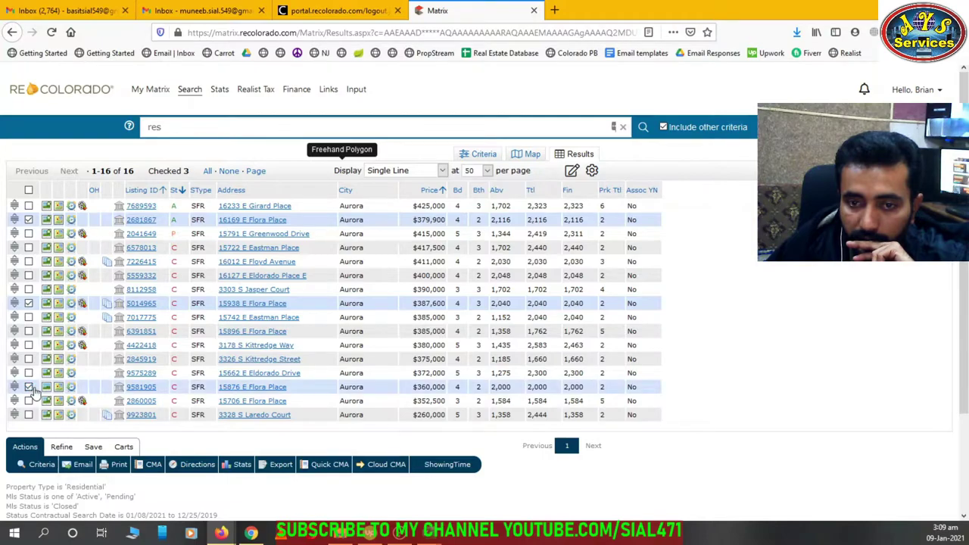
{"action": "left_click", "coordinate": [46, 388]}
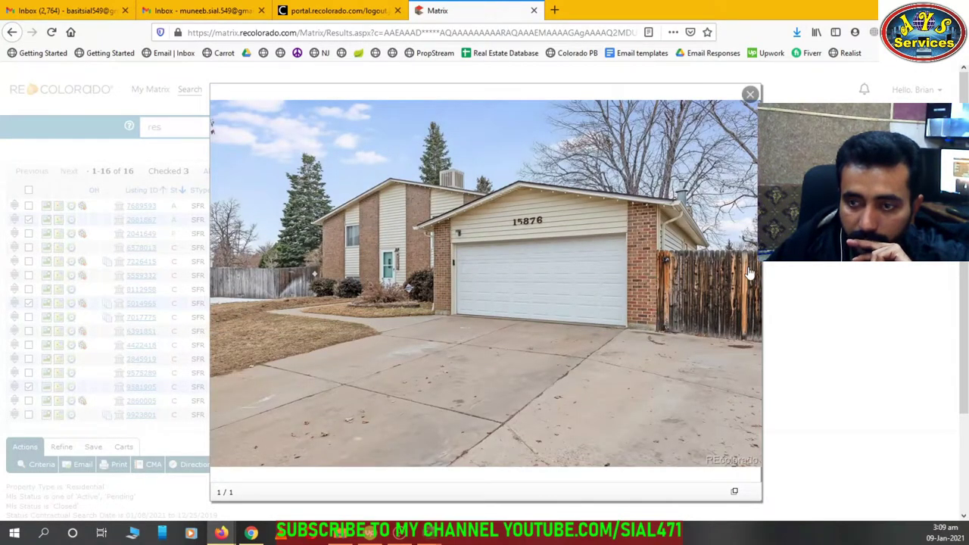
{"action": "left_click", "coordinate": [750, 94]}
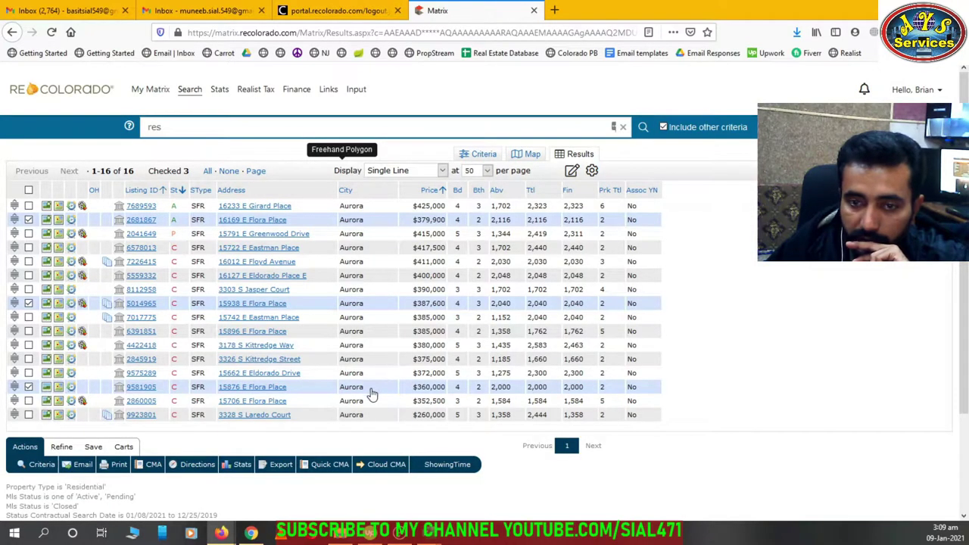
{"action": "left_click", "coordinate": [29, 388]}
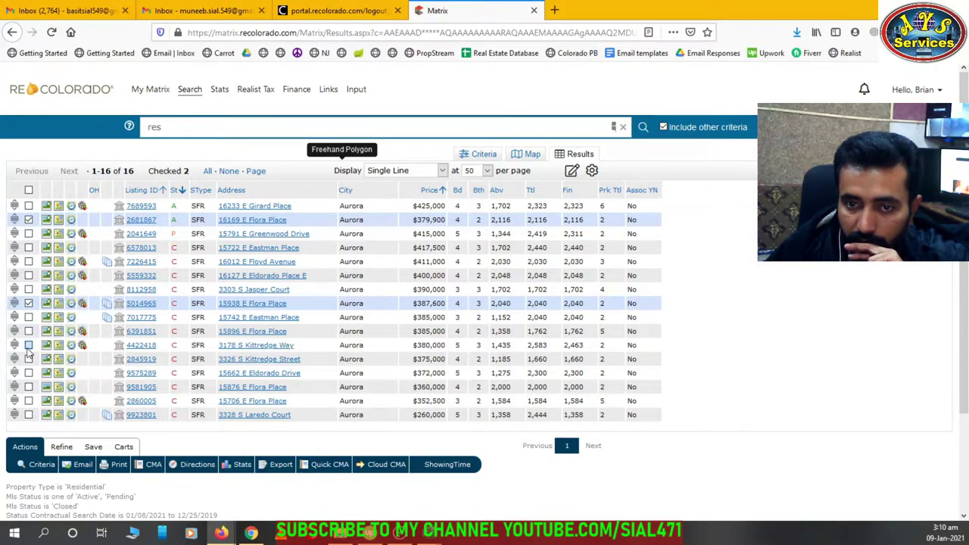
{"action": "left_click", "coordinate": [28, 346]}
{"action": "left_click", "coordinate": [46, 345]}
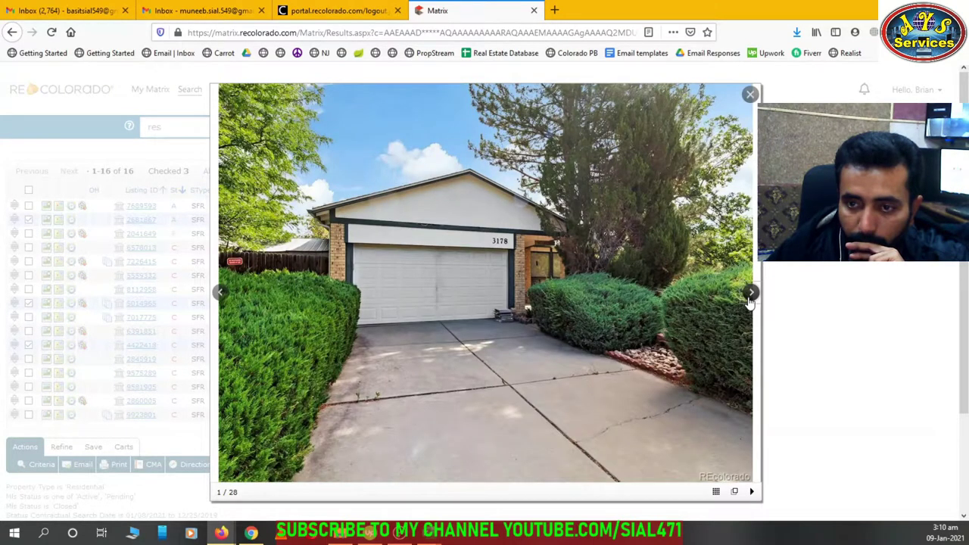
{"action": "left_click", "coordinate": [749, 295]}
{"action": "left_click", "coordinate": [750, 295]}
{"action": "left_click", "coordinate": [749, 295]}
{"action": "left_click", "coordinate": [749, 295]}
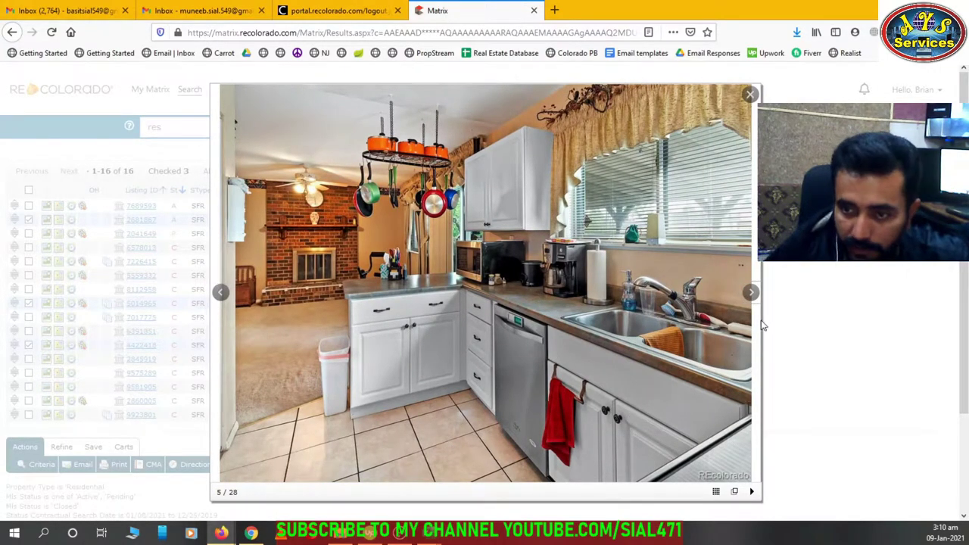
{"action": "left_click", "coordinate": [751, 294]}
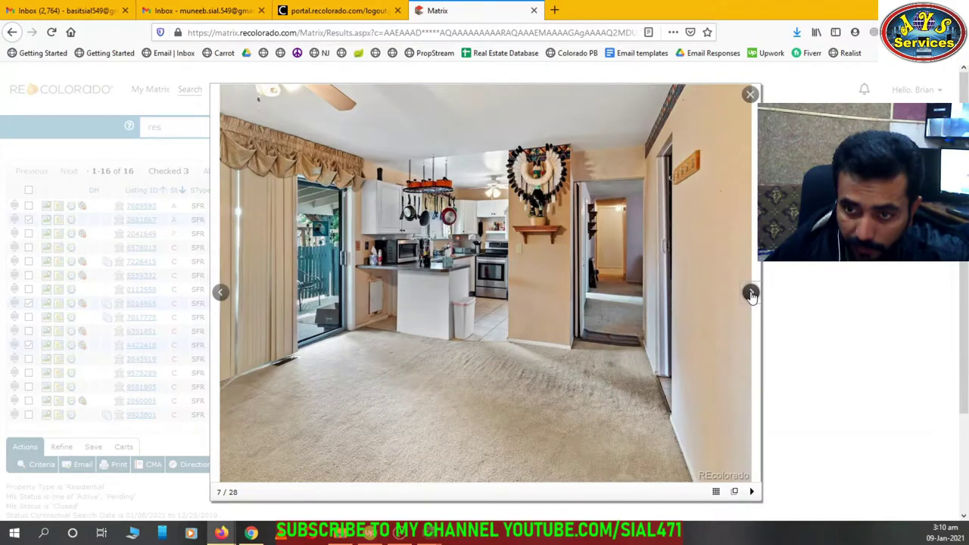
{"action": "left_click", "coordinate": [752, 295]}
{"action": "left_click", "coordinate": [751, 294]}
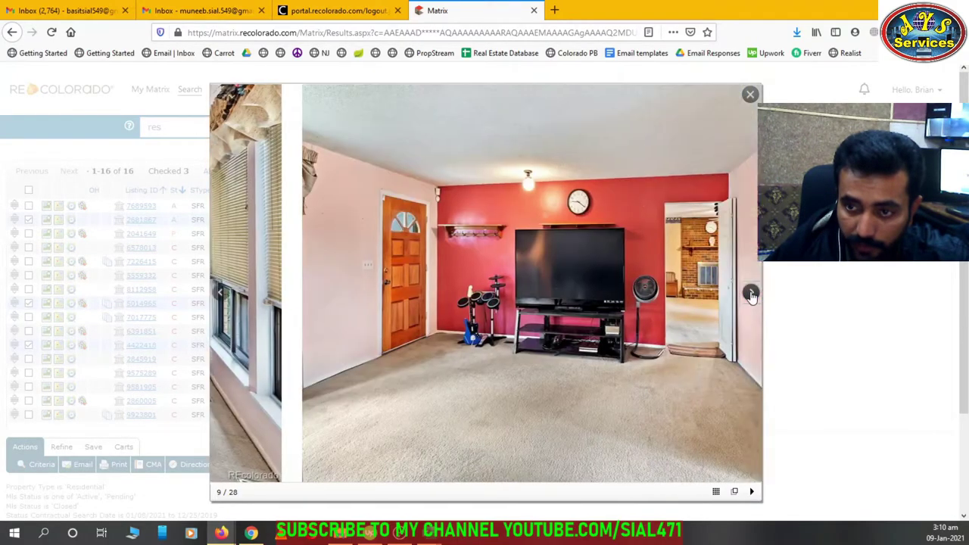
{"action": "left_click", "coordinate": [752, 294]}
{"action": "left_click", "coordinate": [751, 294]}
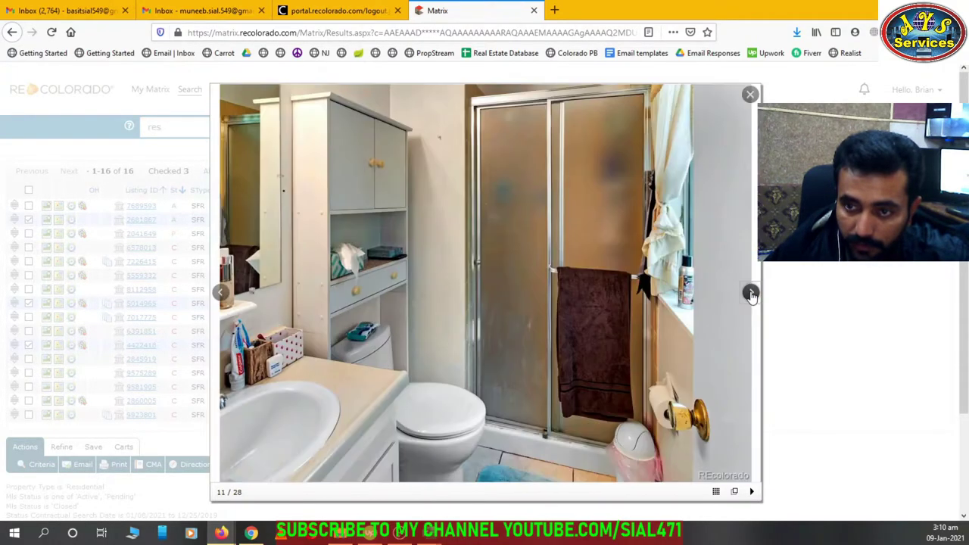
{"action": "left_click", "coordinate": [751, 294]}
{"action": "left_click", "coordinate": [751, 294]}
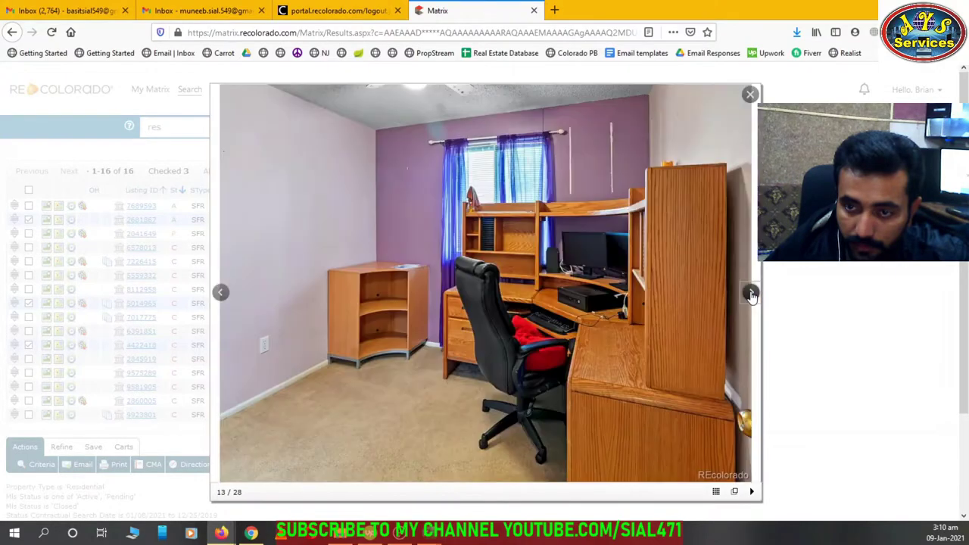
{"action": "left_click", "coordinate": [752, 295]}
{"action": "left_click", "coordinate": [752, 295]}
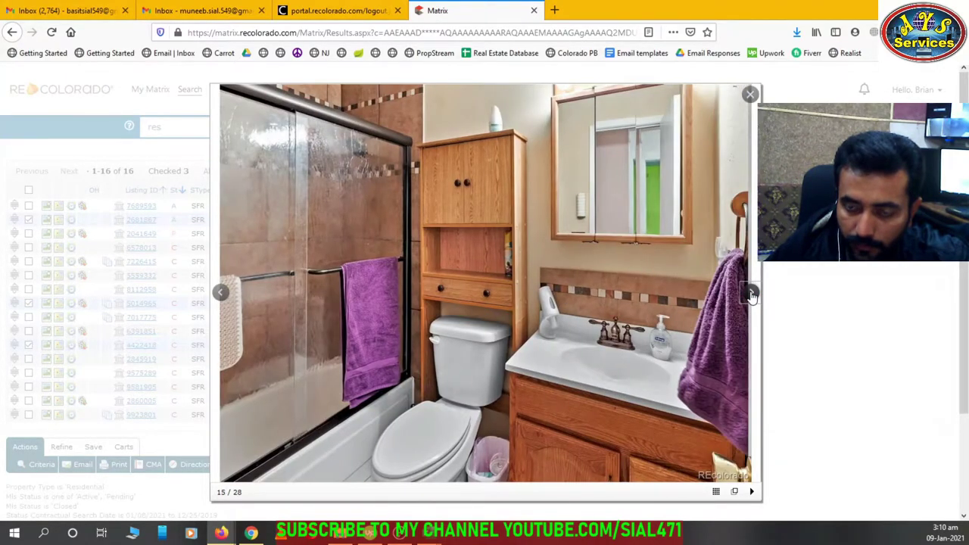
{"action": "left_click", "coordinate": [751, 294]}
{"action": "left_click", "coordinate": [752, 295]}
{"action": "left_click", "coordinate": [752, 294]}
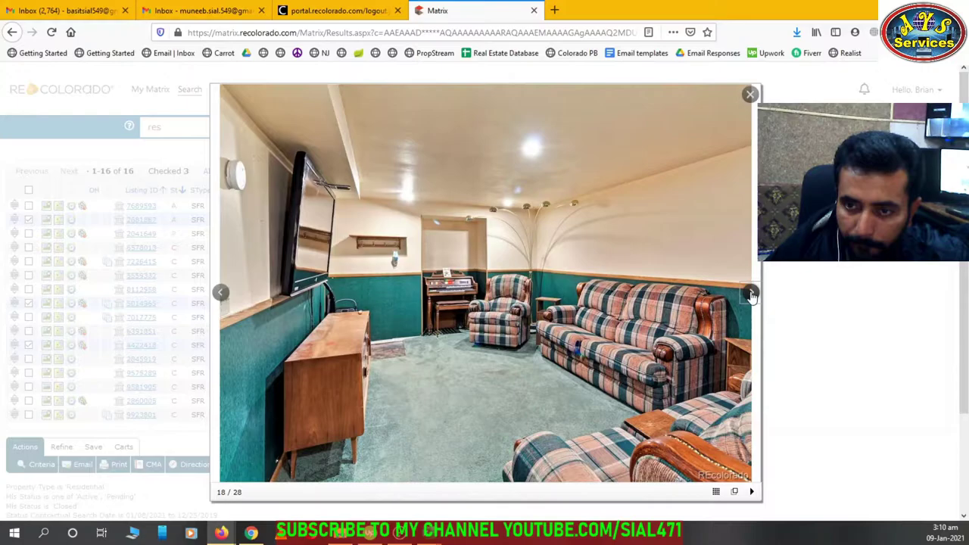
{"action": "left_click", "coordinate": [751, 295]}
{"action": "left_click", "coordinate": [752, 295]}
{"action": "left_click", "coordinate": [751, 294]}
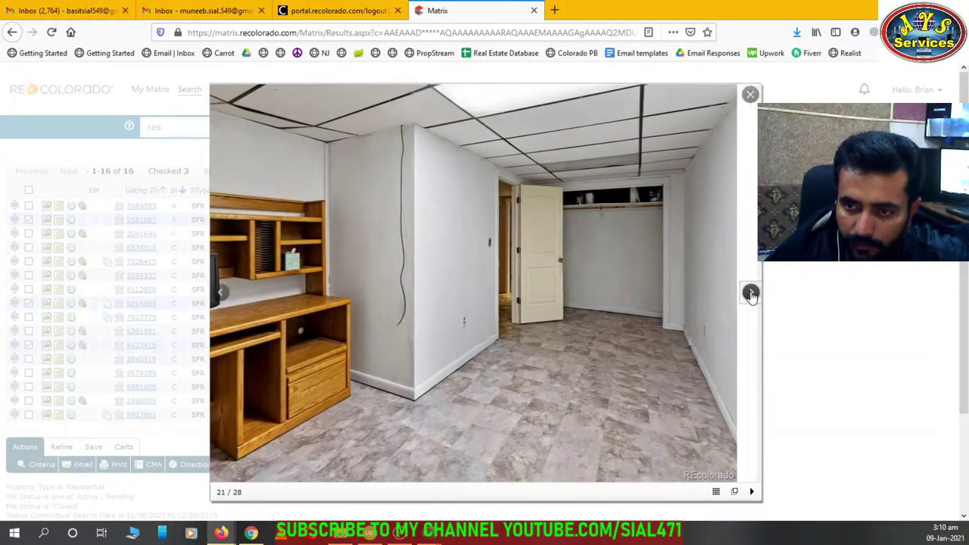
{"action": "left_click", "coordinate": [752, 294]}
{"action": "left_click", "coordinate": [752, 294]}
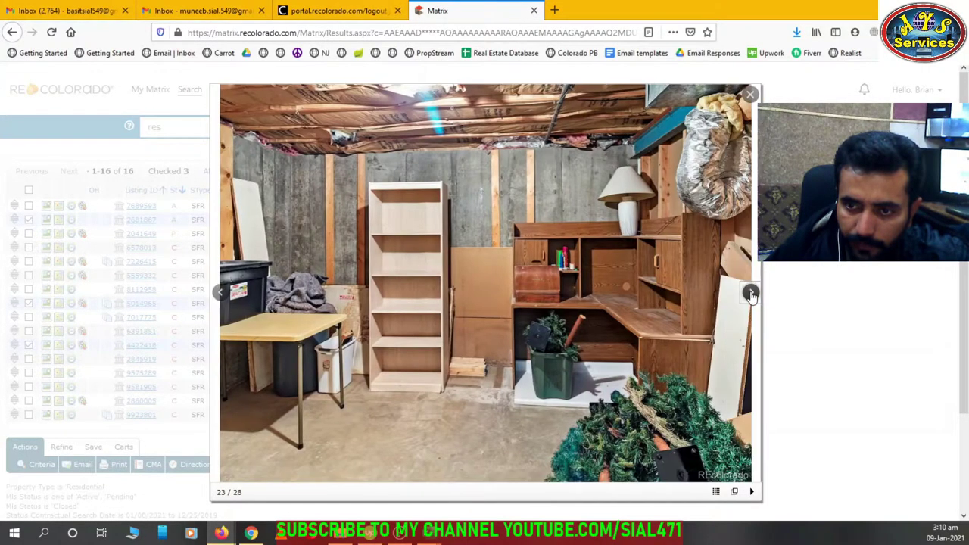
{"action": "left_click", "coordinate": [752, 294]}
{"action": "left_click", "coordinate": [751, 294]}
{"action": "left_click", "coordinate": [752, 295]}
{"action": "left_click", "coordinate": [751, 295]}
{"action": "left_click", "coordinate": [752, 294]}
{"action": "left_click", "coordinate": [751, 294]}
{"action": "left_click", "coordinate": [752, 295]}
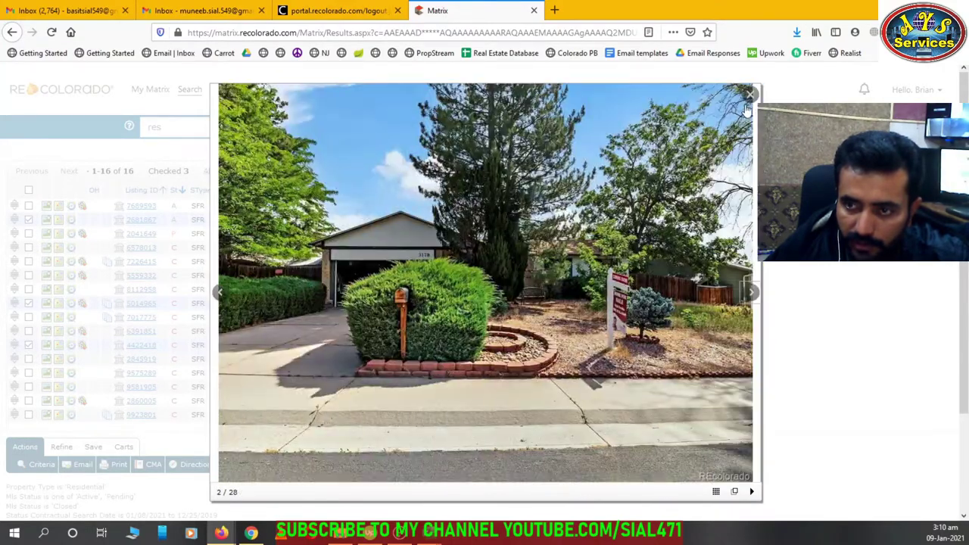
{"action": "left_click", "coordinate": [749, 94]}
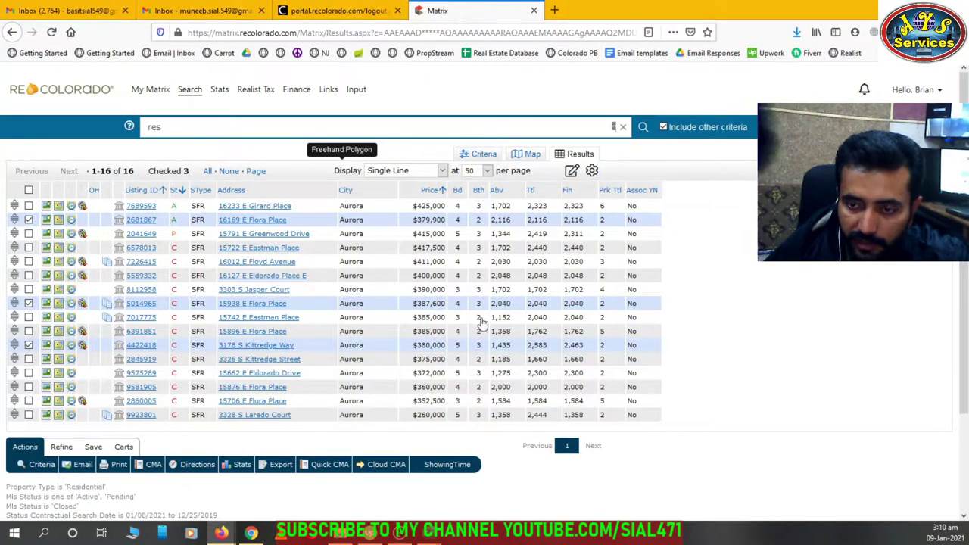
{"action": "mouse_move", "coordinate": [422, 535]}
{"action": "left_click", "coordinate": [492, 494]}
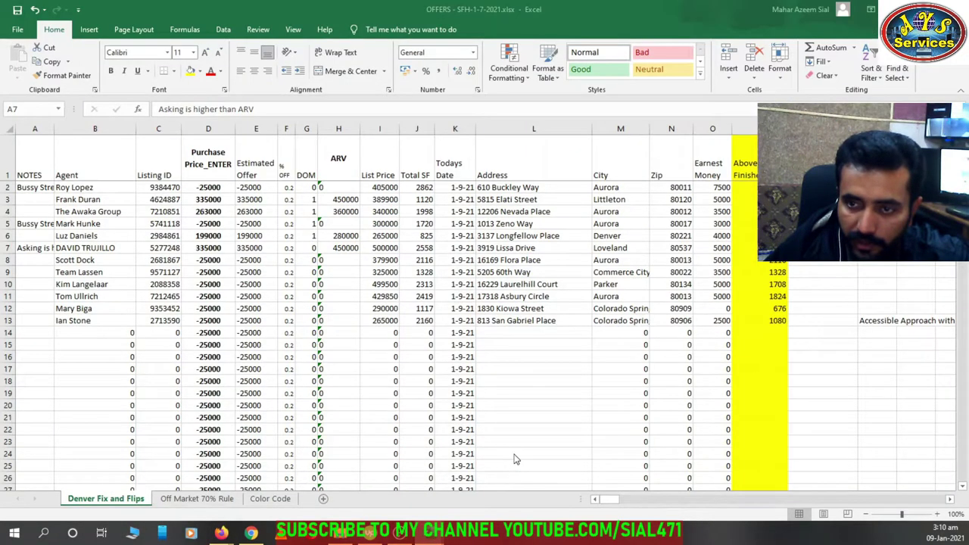
{"action": "left_click", "coordinate": [479, 261]}
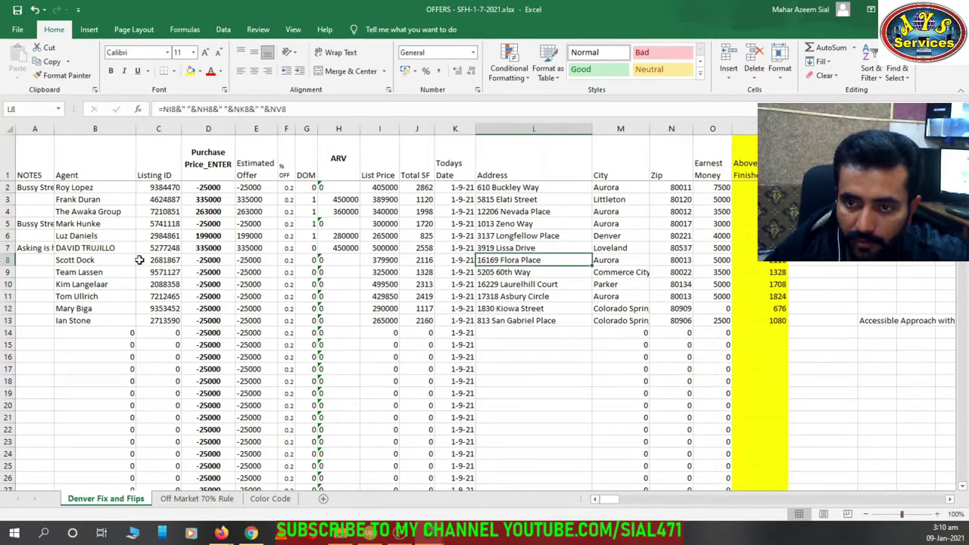
{"action": "left_click", "coordinate": [12, 259]}
{"action": "right_click", "coordinate": [11, 260]}
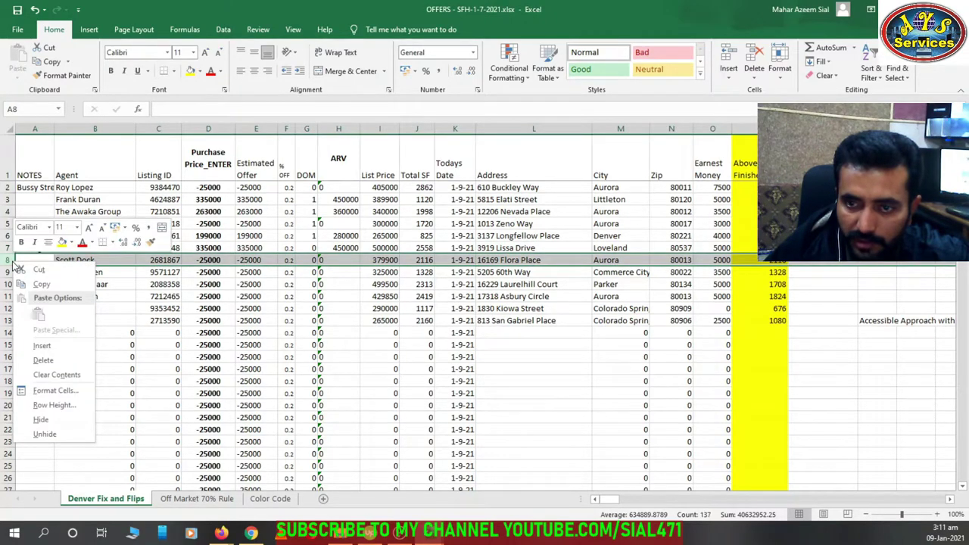
{"action": "left_click", "coordinate": [43, 361]}
{"action": "left_click", "coordinate": [534, 344]}
{"action": "left_click", "coordinate": [533, 259]}
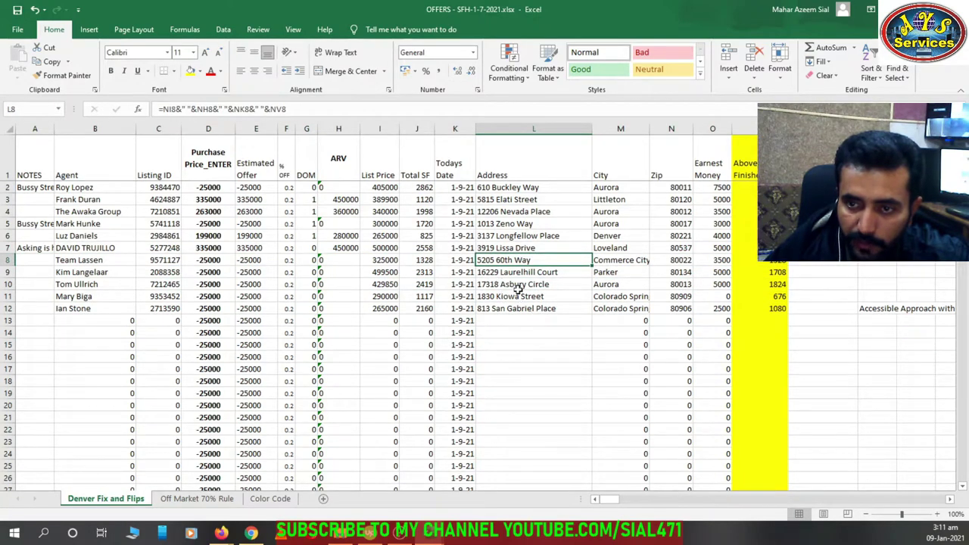
{"action": "left_click", "coordinate": [221, 533]}
{"action": "left_click", "coordinate": [213, 510]}
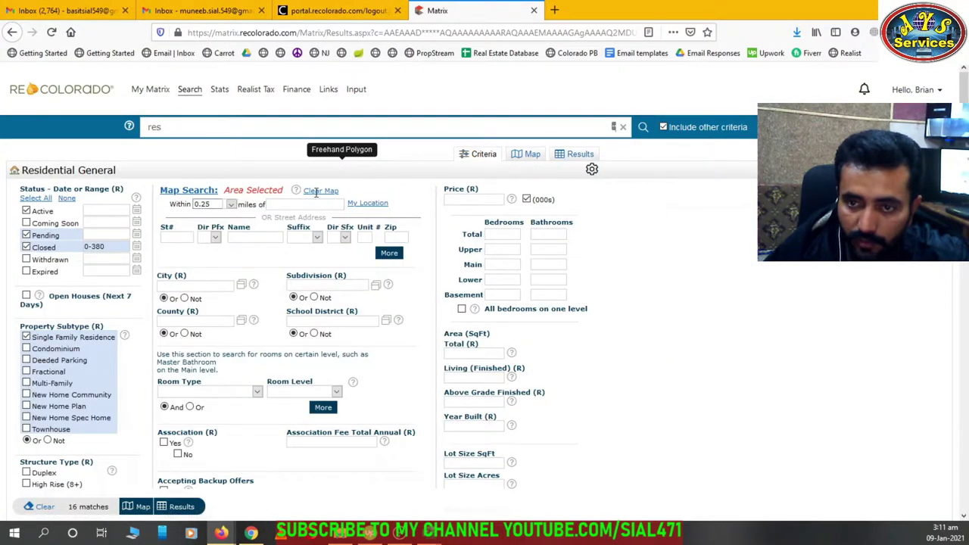
{"action": "mouse_move", "coordinate": [430, 533]}
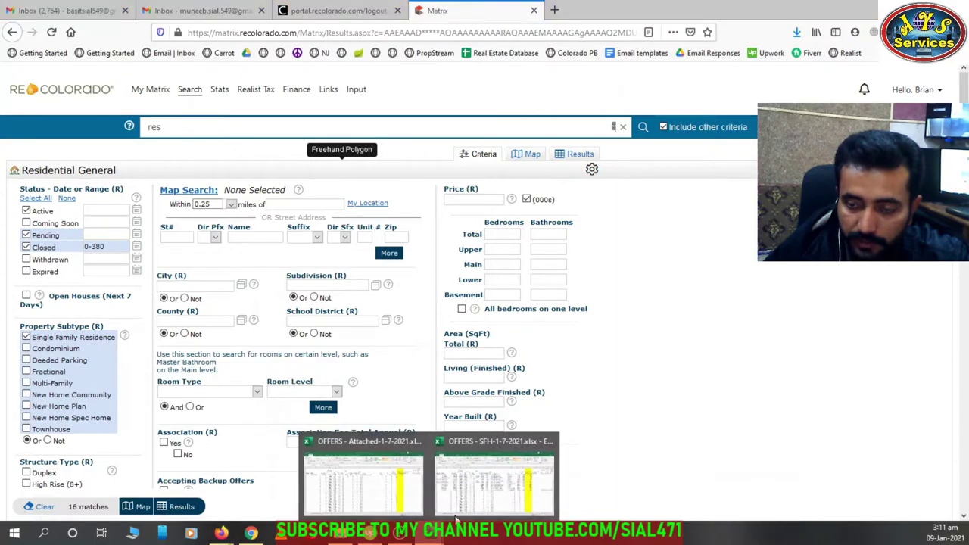
{"action": "left_click", "coordinate": [475, 491]}
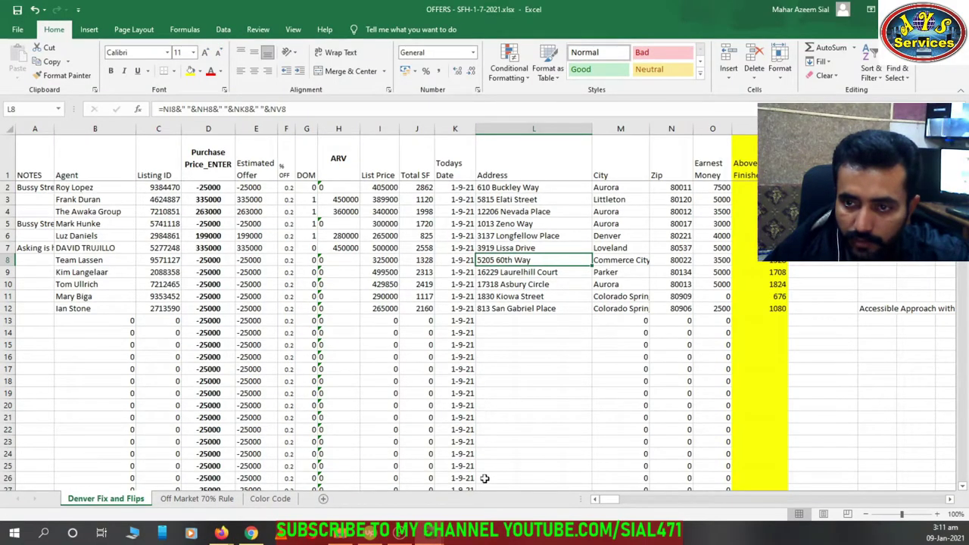
{"action": "mouse_move", "coordinate": [228, 535]}
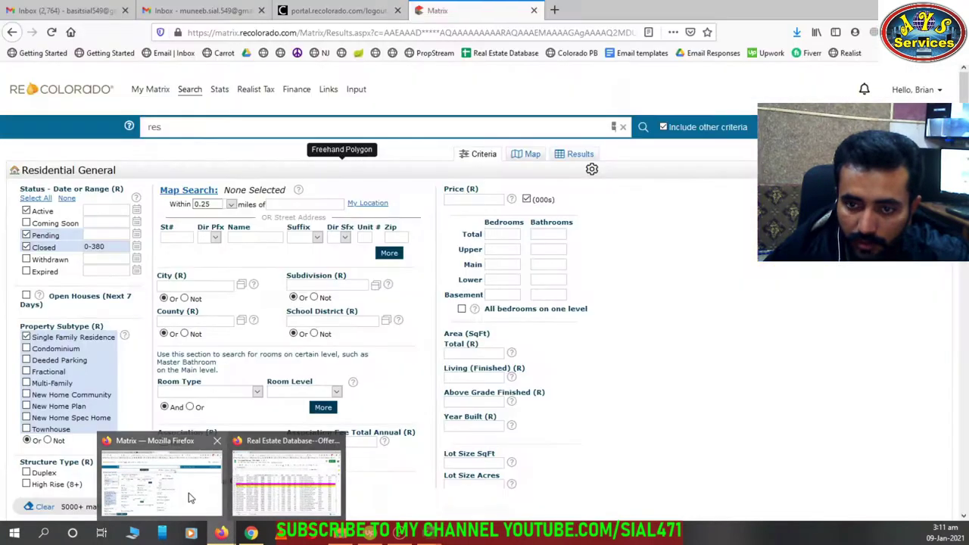
{"action": "left_click", "coordinate": [161, 477]}
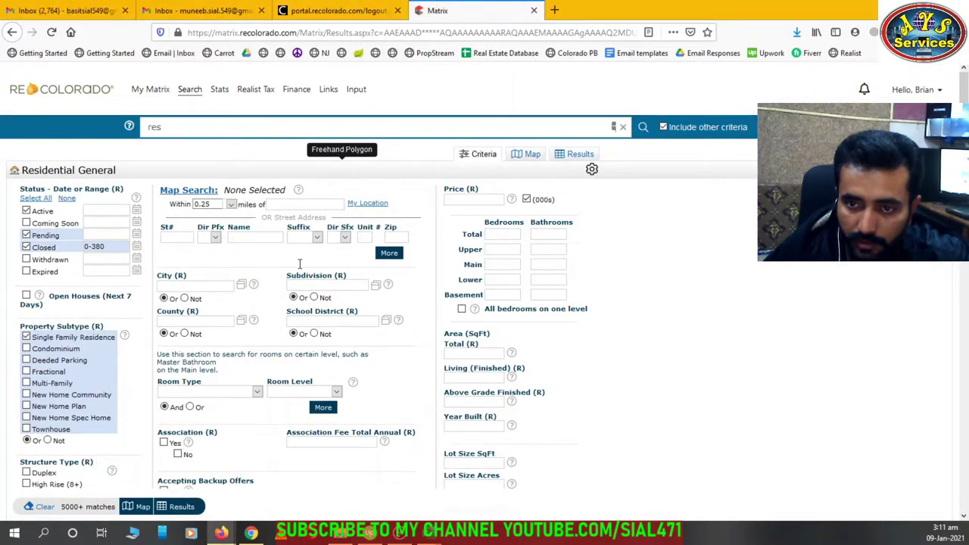
{"action": "left_click", "coordinate": [179, 237]}
{"action": "key", "text": "Tab"}
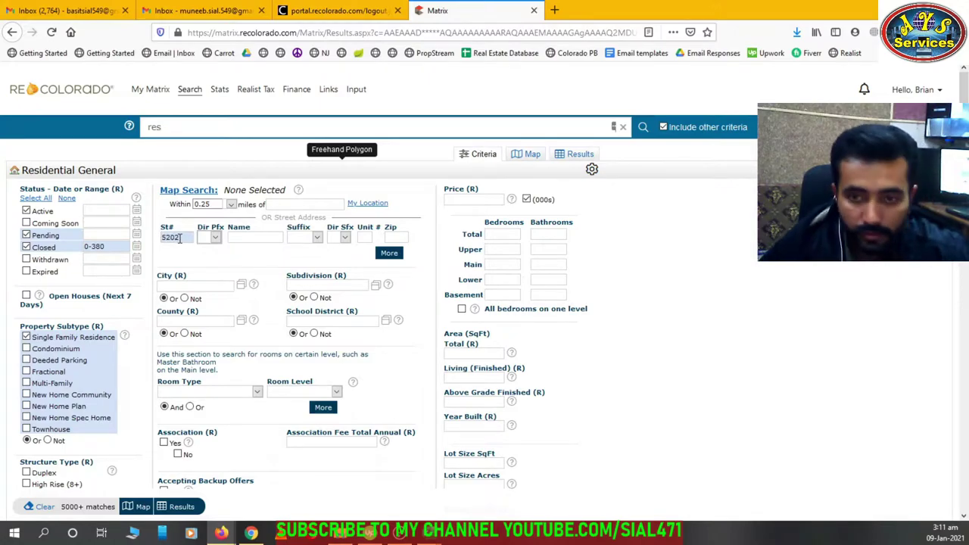
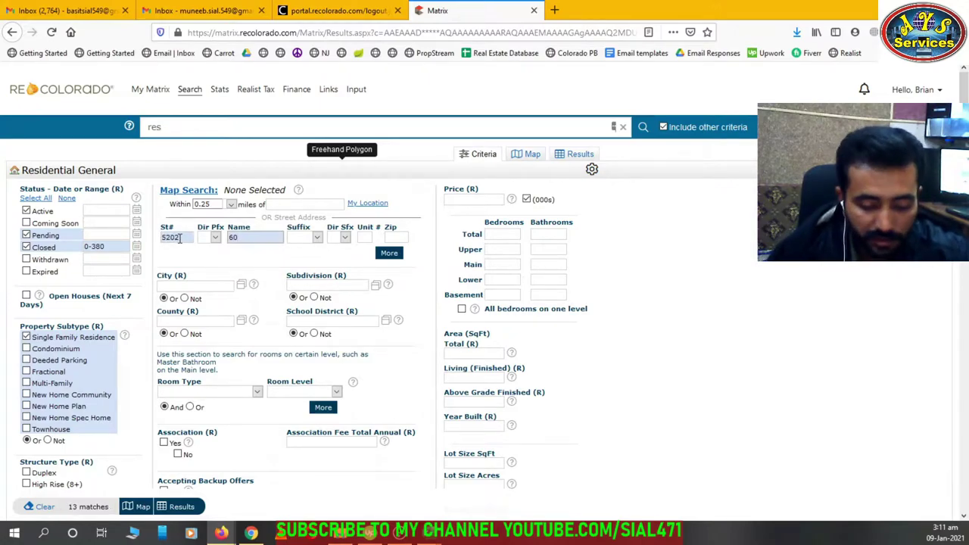
Step: Recheck the offers sheet, toggle Single Family Residence off and back on, and correct St# to 5205
{"action": "mouse_move", "coordinate": [430, 532]}
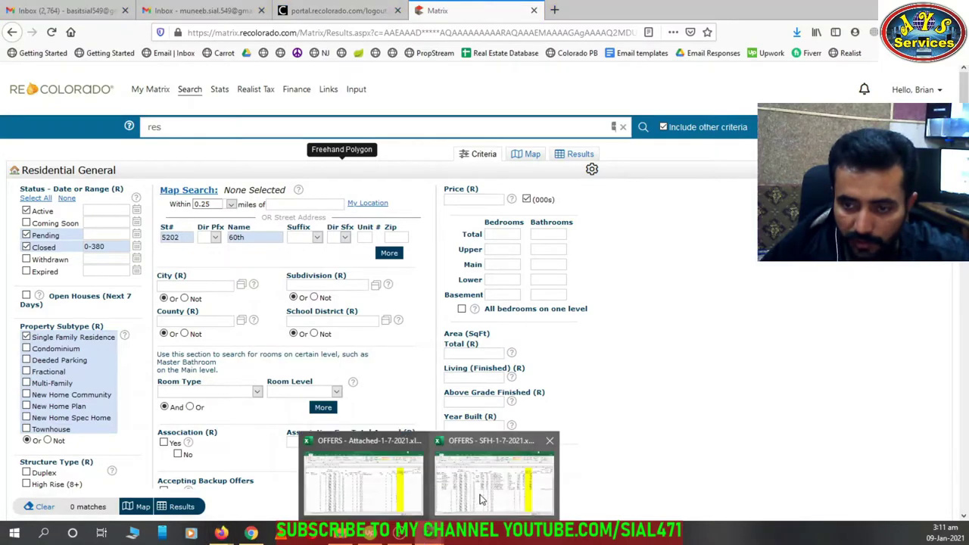
{"action": "left_click", "coordinate": [481, 499]}
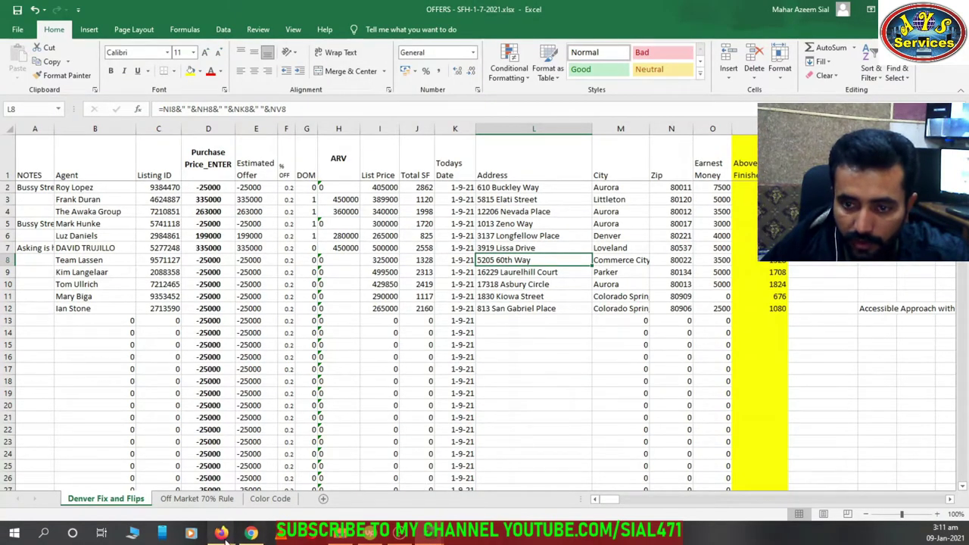
{"action": "mouse_move", "coordinate": [221, 533]}
{"action": "left_click", "coordinate": [263, 475]}
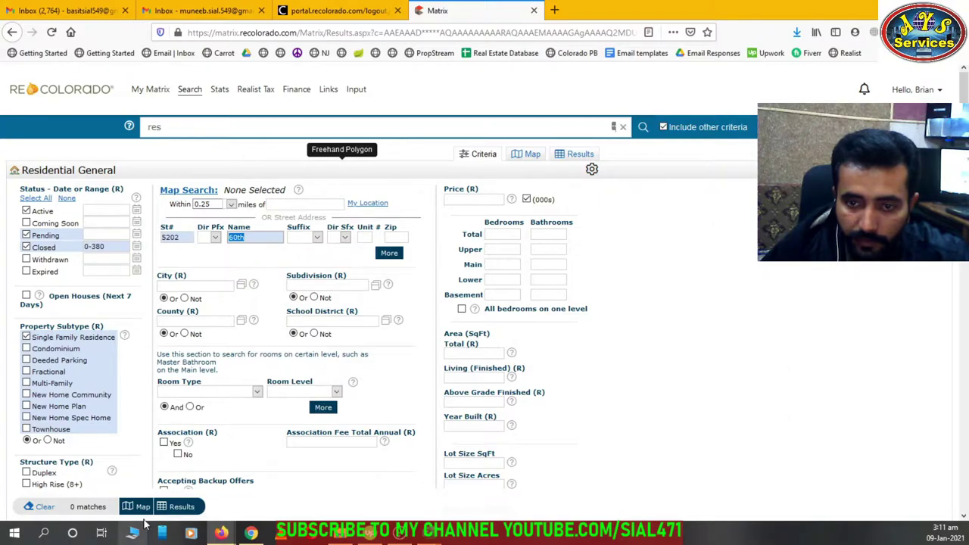
{"action": "left_click", "coordinate": [264, 259]}
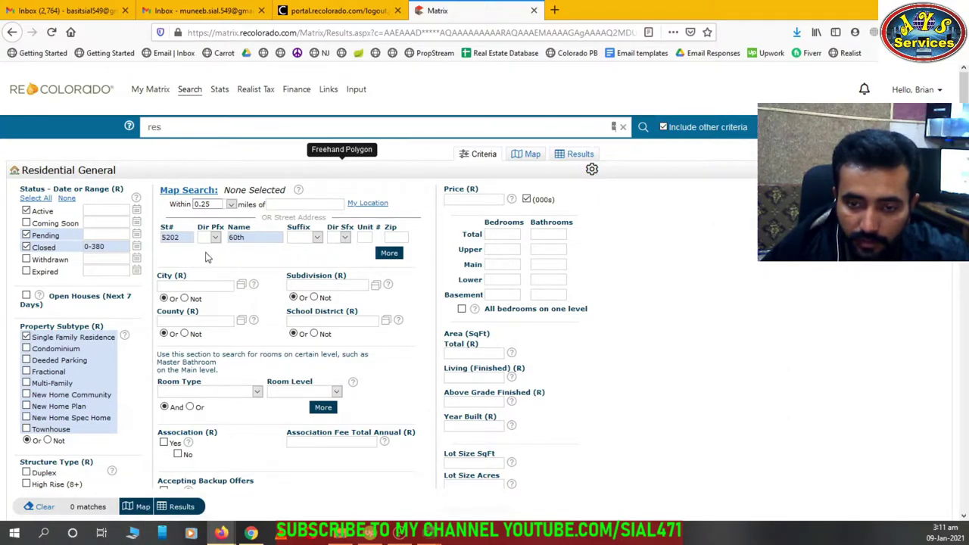
{"action": "left_click", "coordinate": [27, 338]}
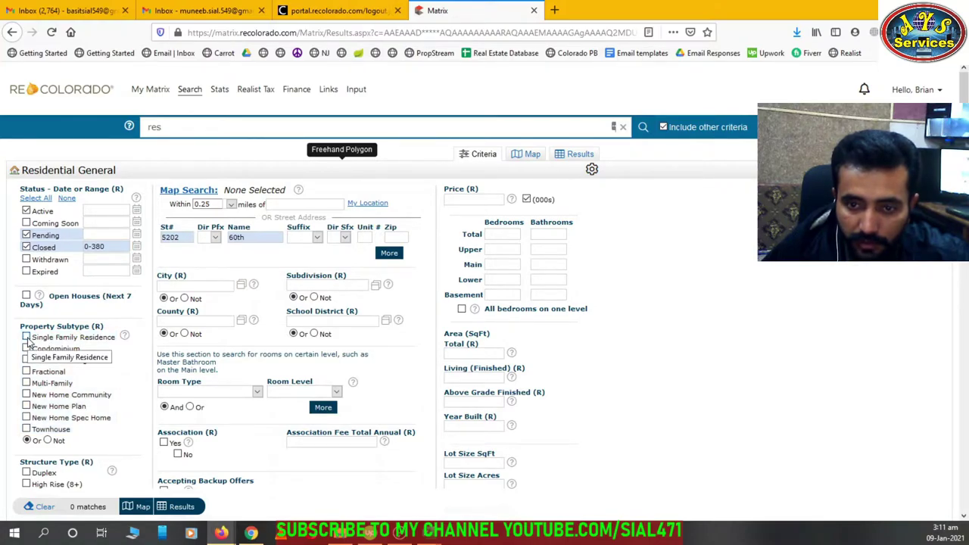
{"action": "left_click", "coordinate": [27, 338]}
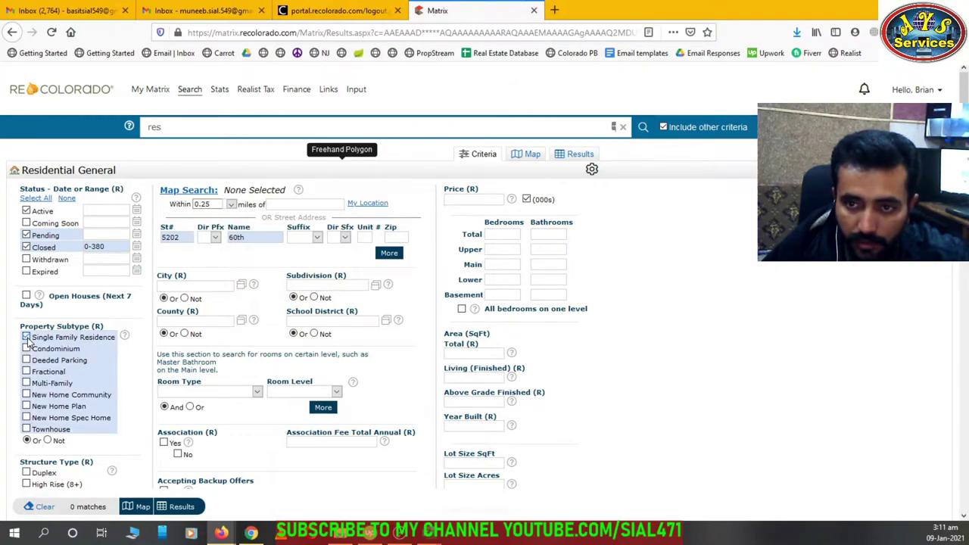
{"action": "left_click", "coordinate": [429, 533]}
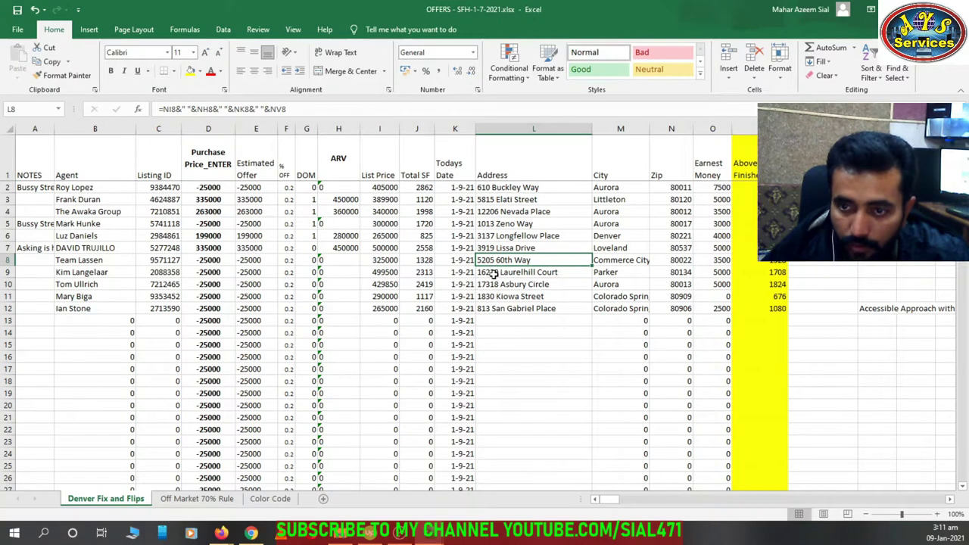
{"action": "mouse_move", "coordinate": [220, 533]}
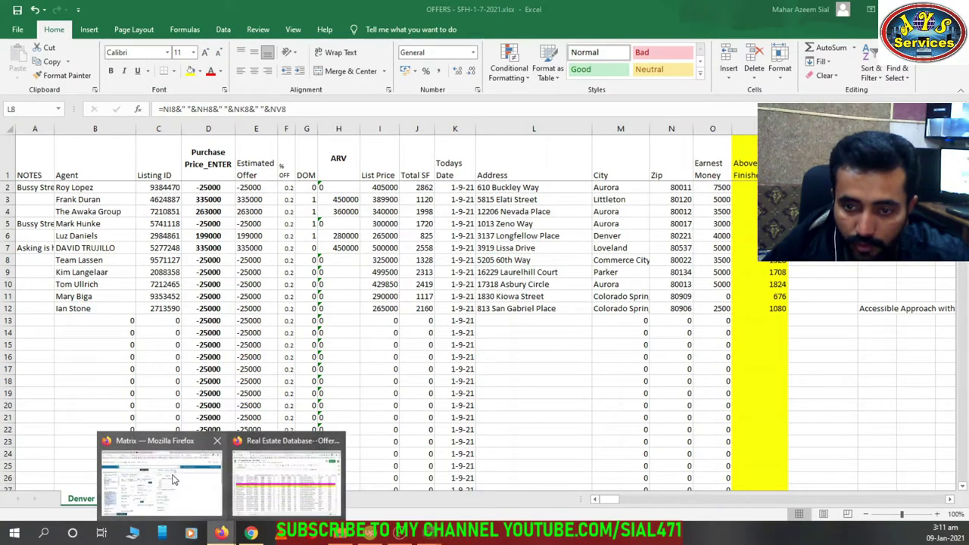
{"action": "left_click", "coordinate": [178, 506]}
{"action": "key", "text": "BackSpace"}
{"action": "type", "text": "5"}
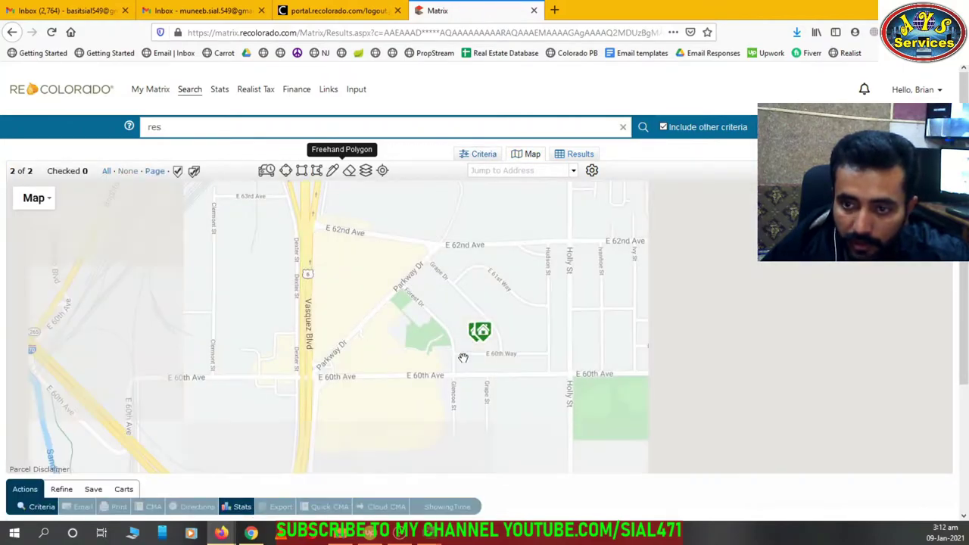
{"action": "mouse_move", "coordinate": [481, 337]}
{"action": "scroll", "coordinate": [482, 336], "scroll_direction": "up", "scroll_amount": 2}
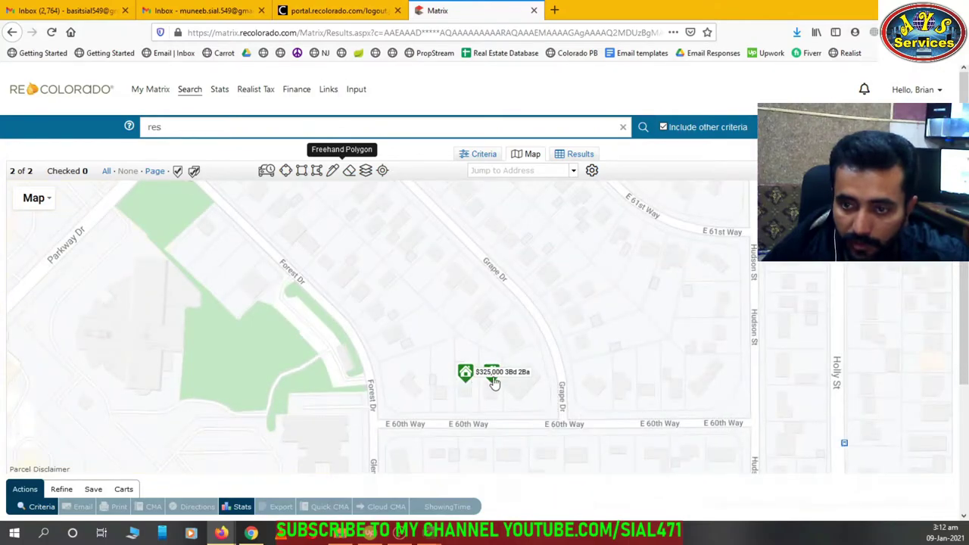
{"action": "mouse_move", "coordinate": [496, 387]}
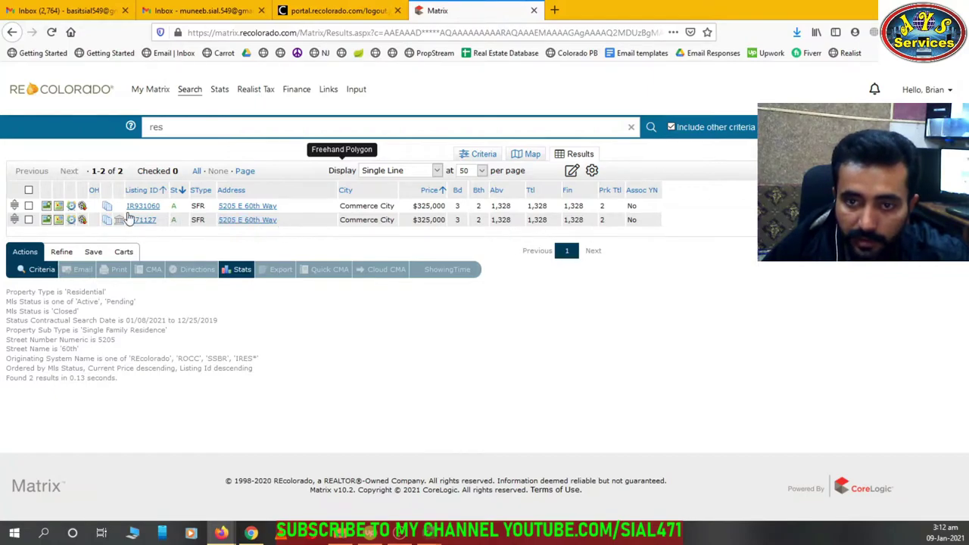
{"action": "left_click", "coordinate": [47, 208]}
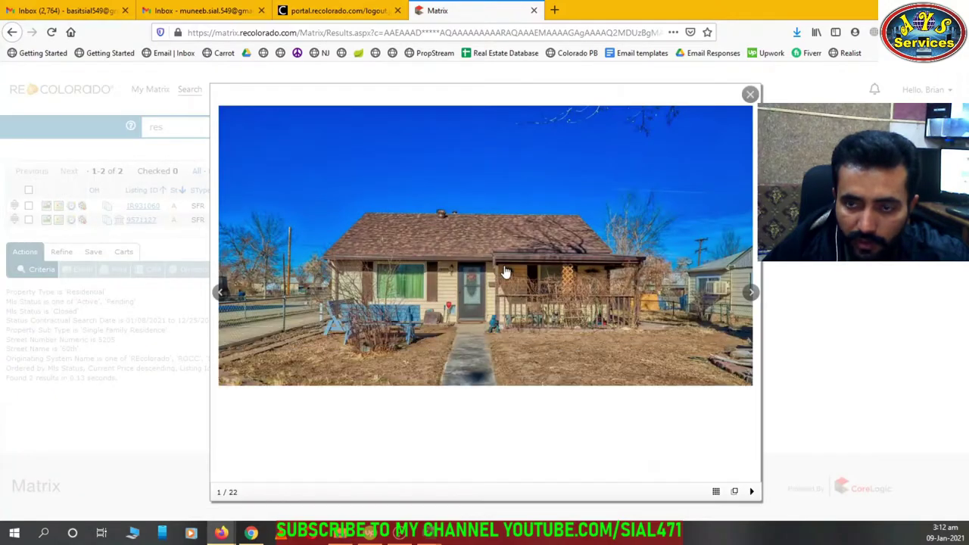
{"action": "left_click", "coordinate": [751, 292]}
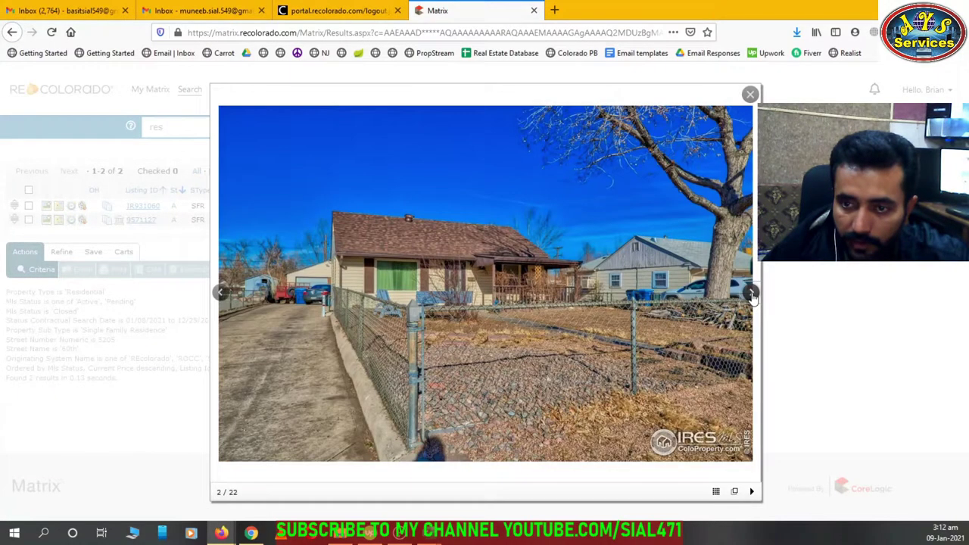
{"action": "left_click", "coordinate": [751, 294]}
{"action": "left_click", "coordinate": [751, 293]}
{"action": "left_click", "coordinate": [751, 293]}
{"action": "left_click", "coordinate": [751, 294]}
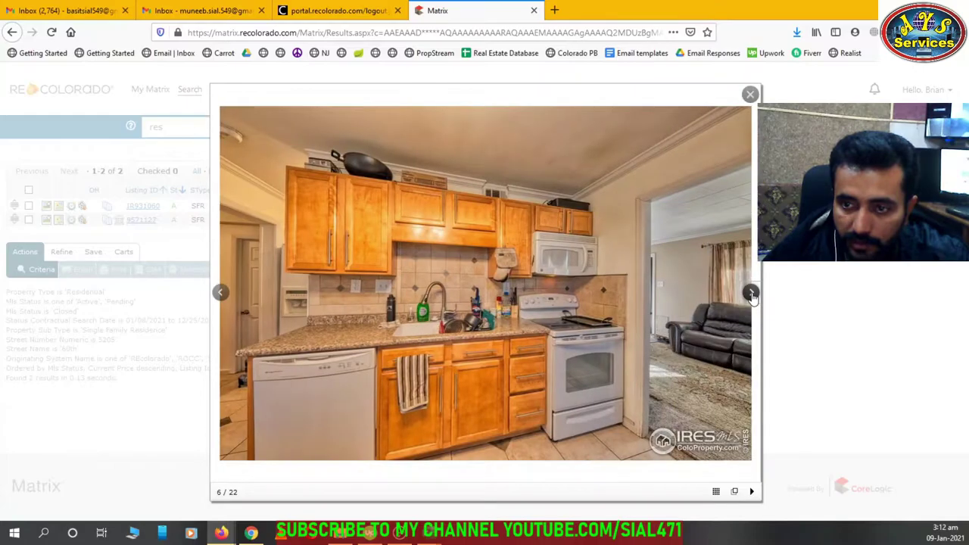
{"action": "left_click", "coordinate": [751, 294]}
{"action": "left_click", "coordinate": [751, 293]}
{"action": "left_click", "coordinate": [751, 294]}
{"action": "left_click", "coordinate": [750, 94]}
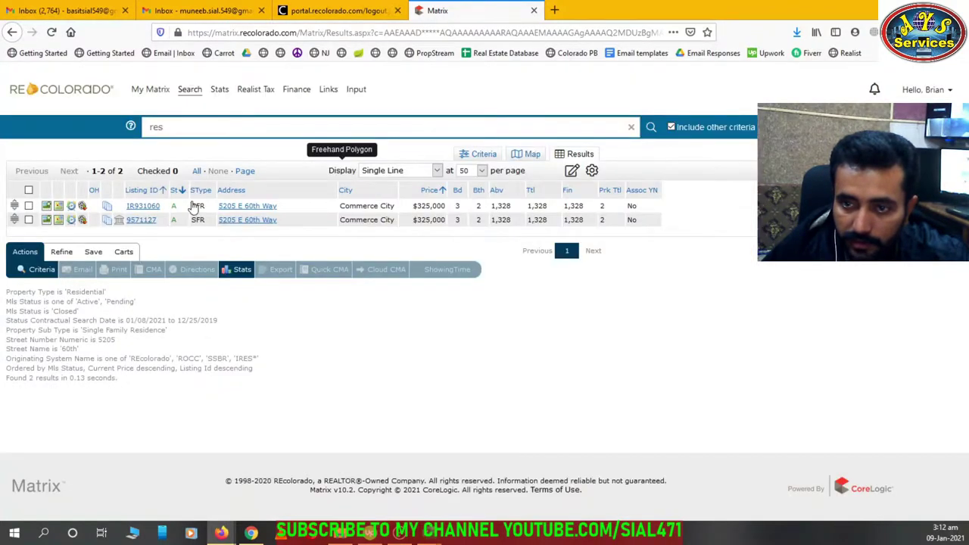
{"action": "left_click", "coordinate": [47, 220]}
{"action": "left_click", "coordinate": [749, 292]}
{"action": "left_click", "coordinate": [749, 292]}
{"action": "left_click", "coordinate": [749, 293]}
{"action": "left_click", "coordinate": [749, 292]}
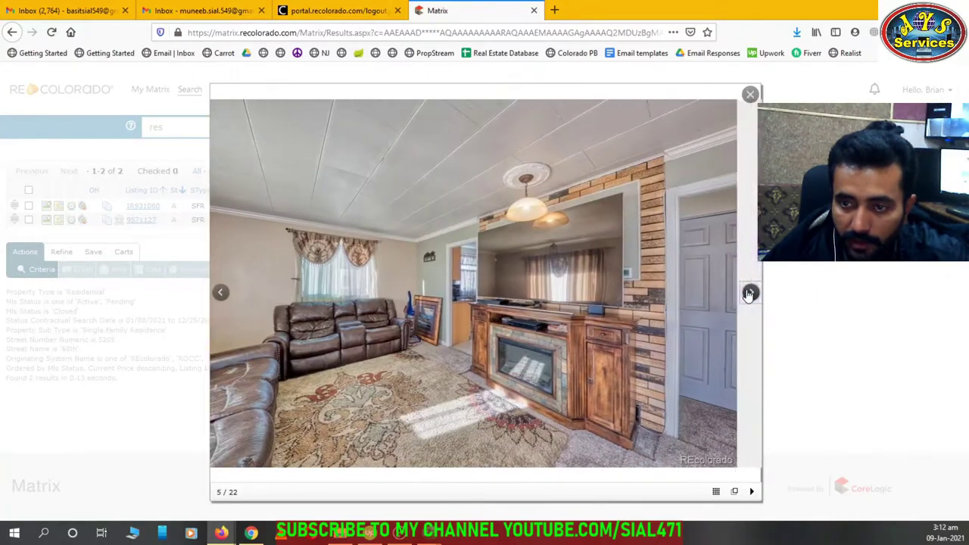
{"action": "left_click", "coordinate": [750, 294]}
{"action": "left_click", "coordinate": [749, 293]}
{"action": "left_click", "coordinate": [749, 293]}
{"action": "left_click", "coordinate": [749, 293]}
{"action": "left_click", "coordinate": [749, 293]}
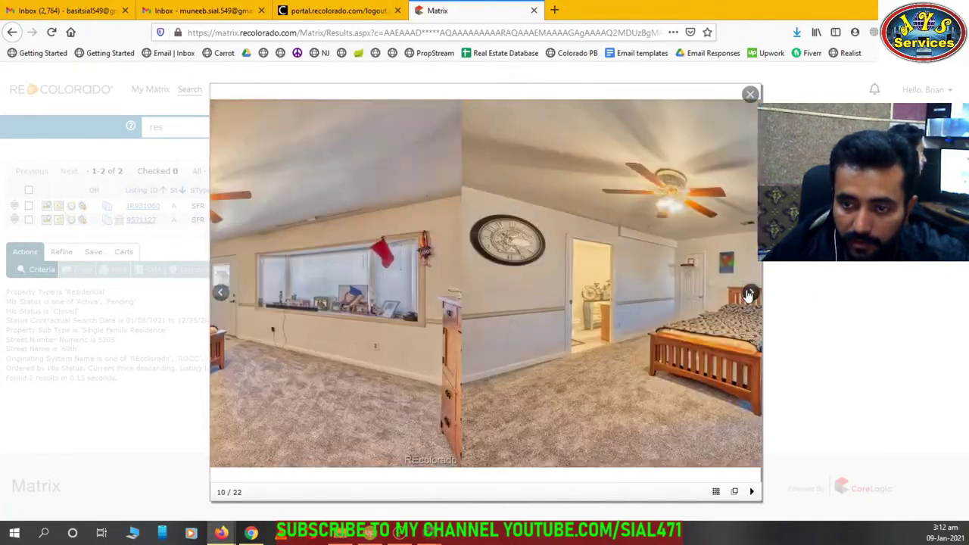
{"action": "left_click", "coordinate": [749, 294]}
{"action": "left_click", "coordinate": [750, 94]}
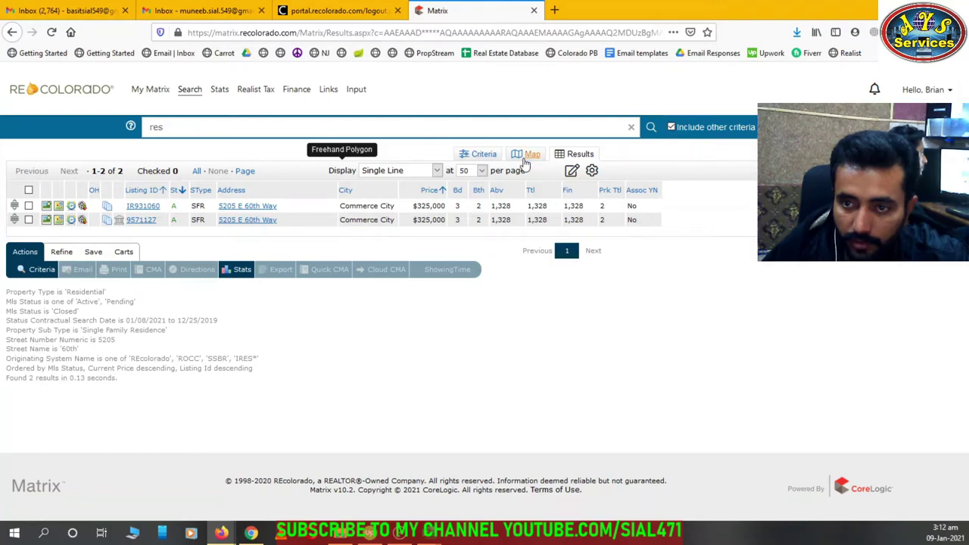
{"action": "left_click", "coordinate": [526, 156]}
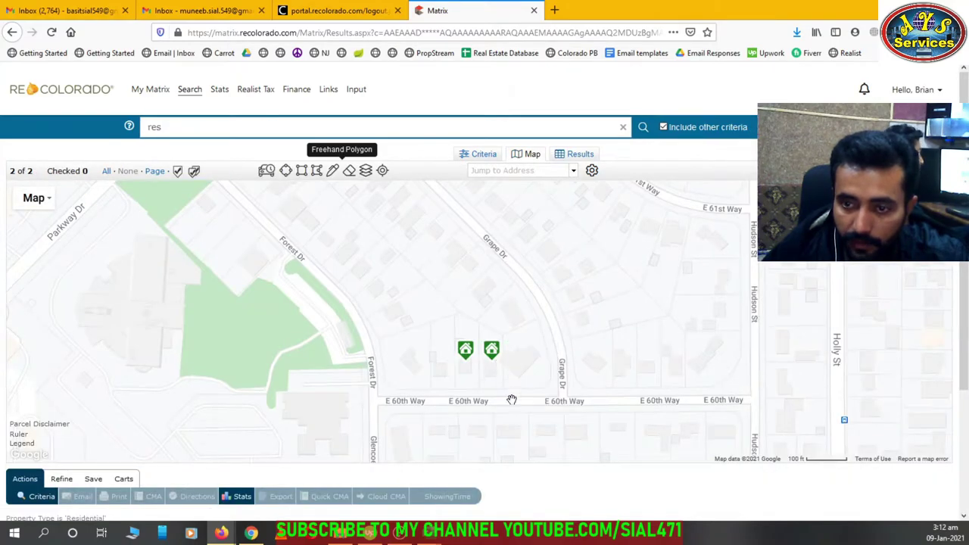
{"action": "scroll", "coordinate": [473, 407], "scroll_direction": "up", "scroll_amount": 1}
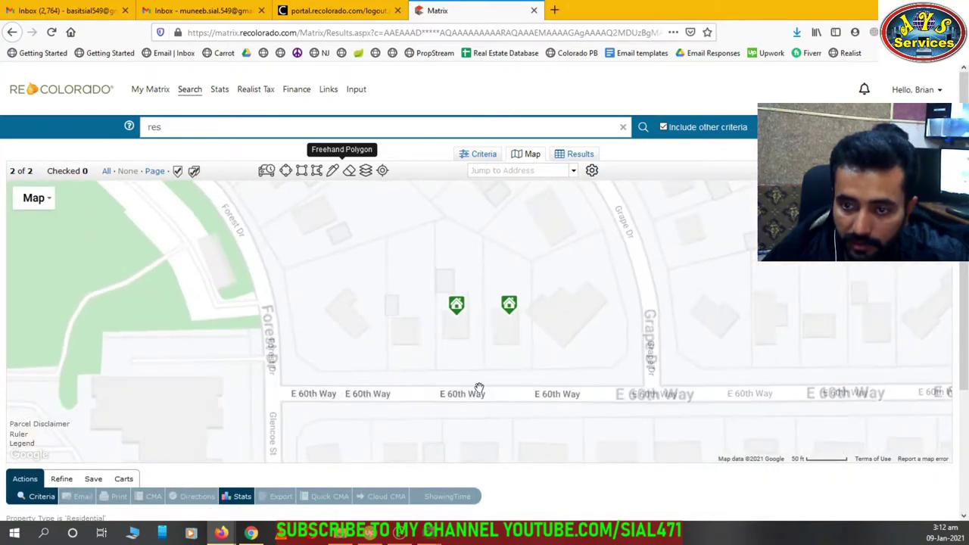
{"action": "left_click", "coordinate": [38, 198]}
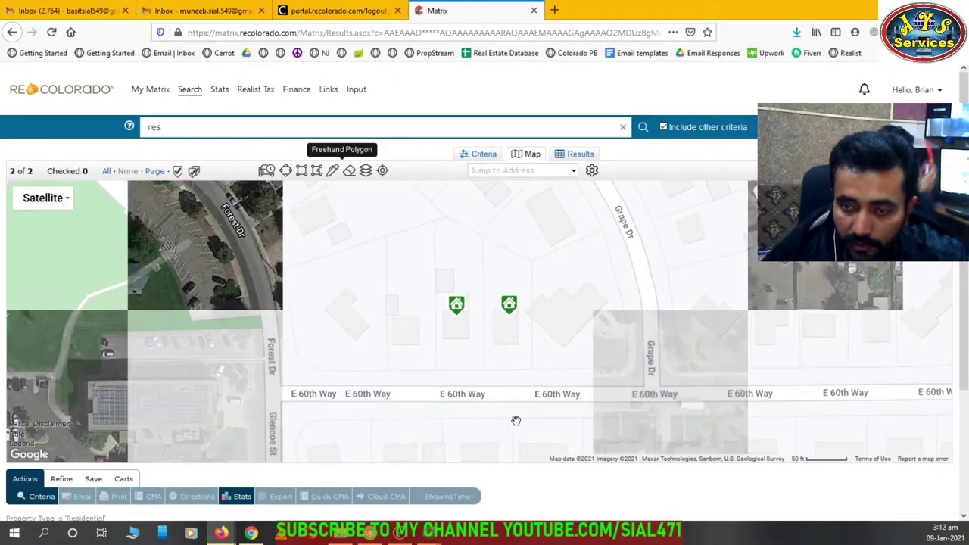
{"action": "scroll", "coordinate": [519, 391], "scroll_direction": "up", "scroll_amount": 1}
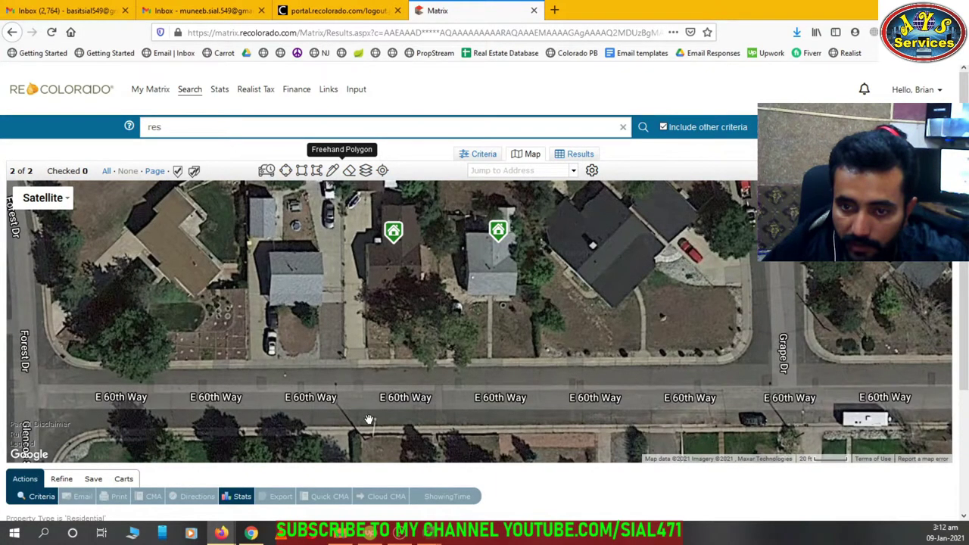
{"action": "scroll", "coordinate": [371, 418], "scroll_direction": "down", "scroll_amount": 1}
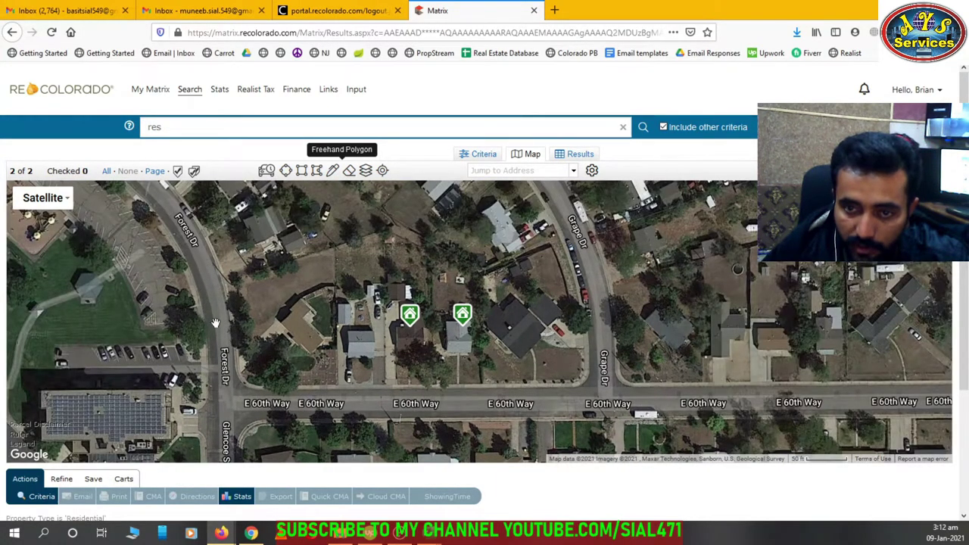
{"action": "scroll", "coordinate": [215, 323], "scroll_direction": "down", "scroll_amount": 2}
{"action": "scroll", "coordinate": [161, 178], "scroll_direction": "down", "scroll_amount": 2}
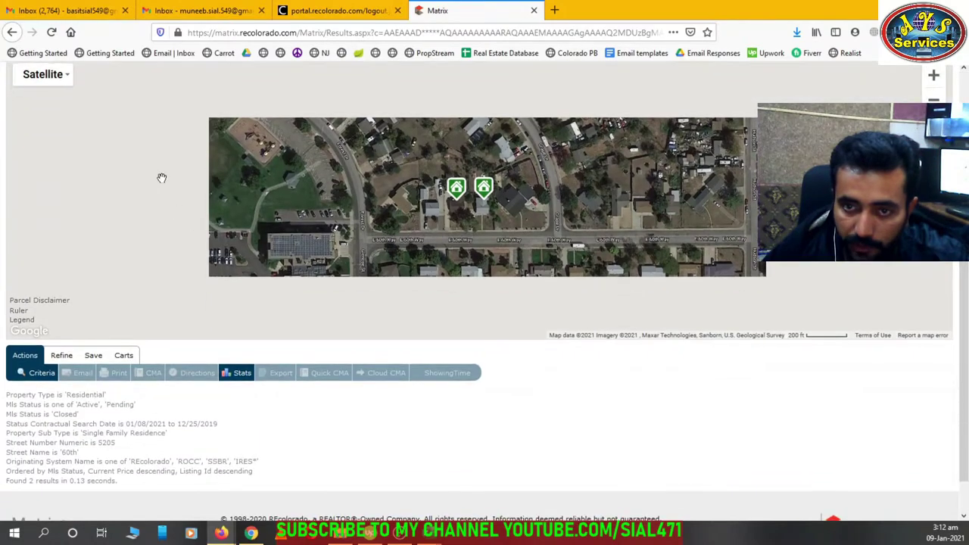
{"action": "scroll", "coordinate": [588, 274], "scroll_direction": "up", "scroll_amount": 2}
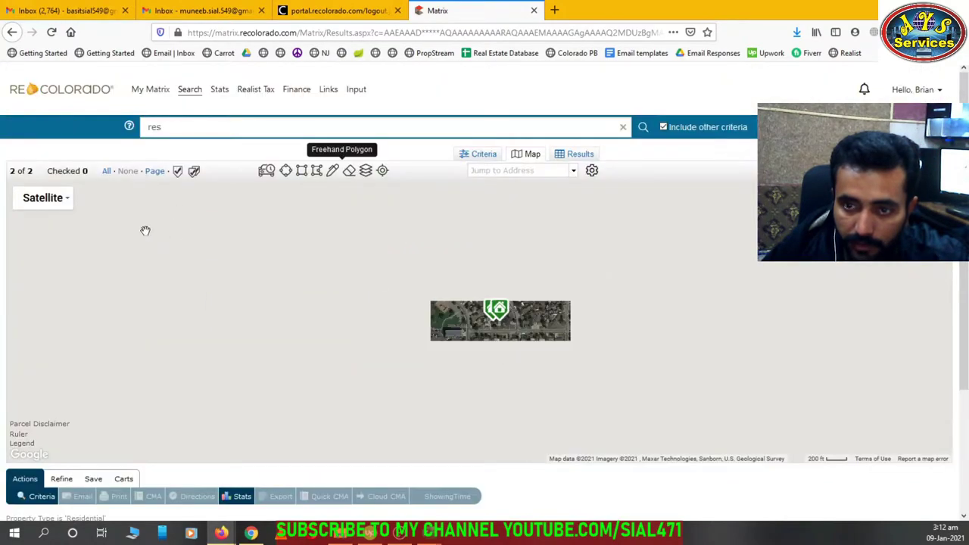
{"action": "left_click", "coordinate": [50, 205]}
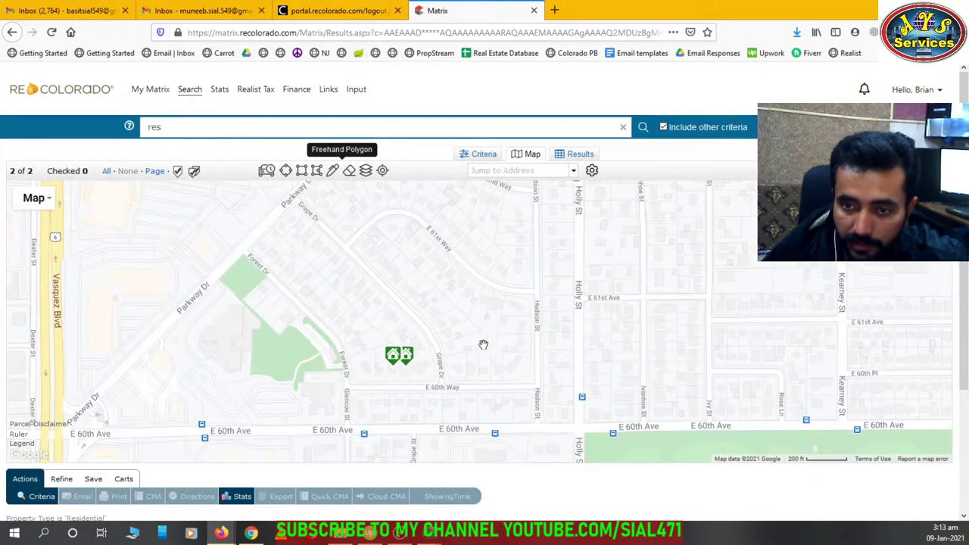
{"action": "scroll", "coordinate": [480, 345], "scroll_direction": "down", "scroll_amount": 1}
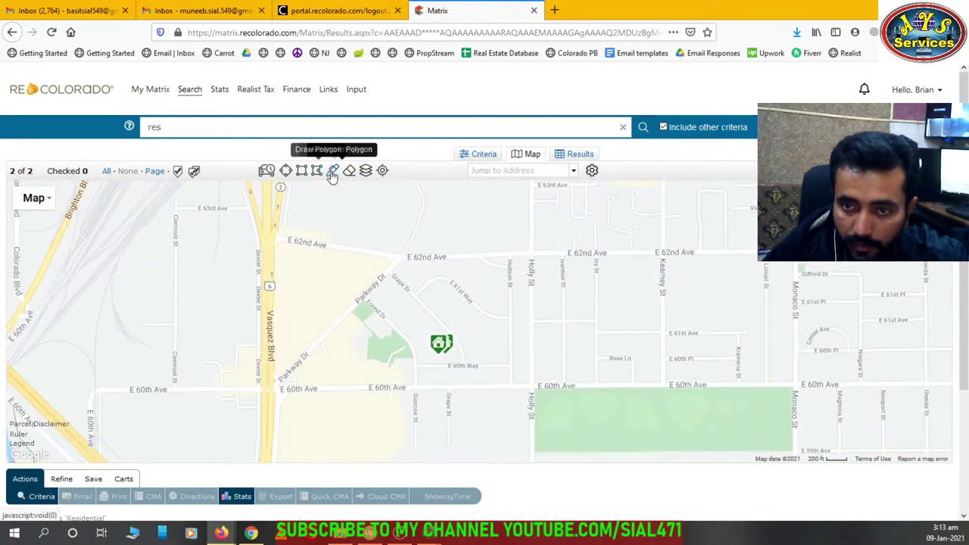
{"action": "left_click", "coordinate": [336, 173]}
{"action": "mouse_move", "coordinate": [484, 243]}
{"action": "left_mouse_down"}
{"action": "mouse_move", "coordinate": [356, 253]}
{"action": "mouse_move", "coordinate": [320, 371]}
{"action": "mouse_move", "coordinate": [588, 411]}
{"action": "mouse_move", "coordinate": [519, 237]}
{"action": "mouse_move", "coordinate": [479, 242]}
{"action": "left_mouse_up"}
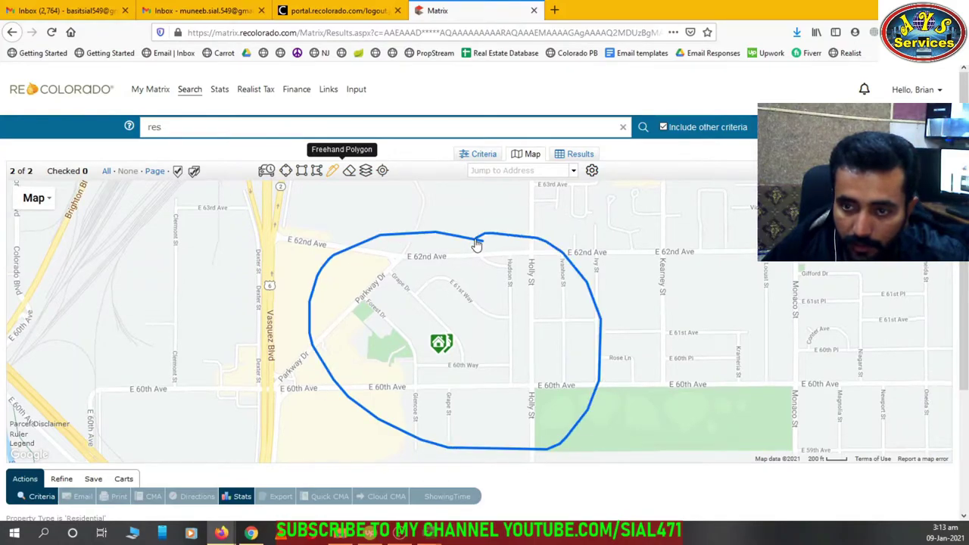
{"action": "left_click", "coordinate": [475, 154]}
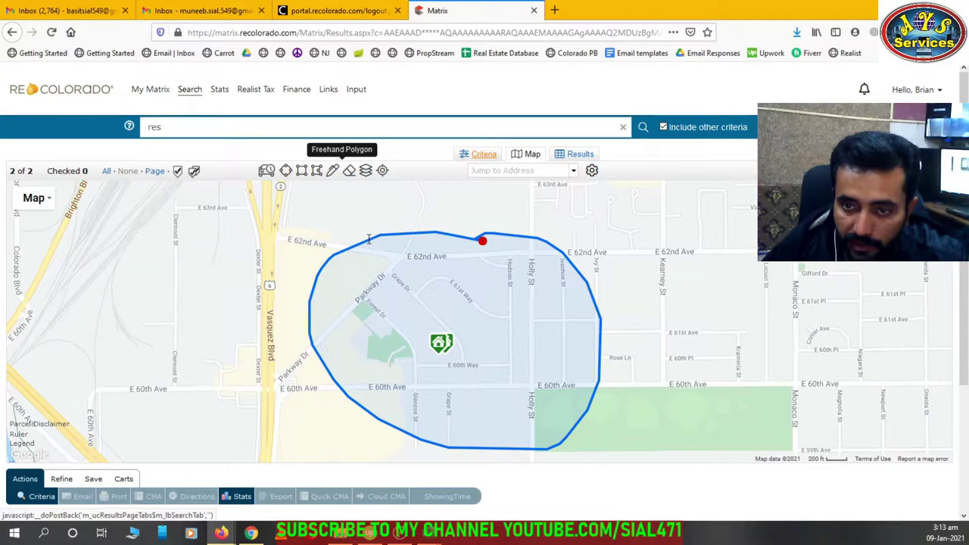
{"action": "left_click", "coordinate": [268, 237]}
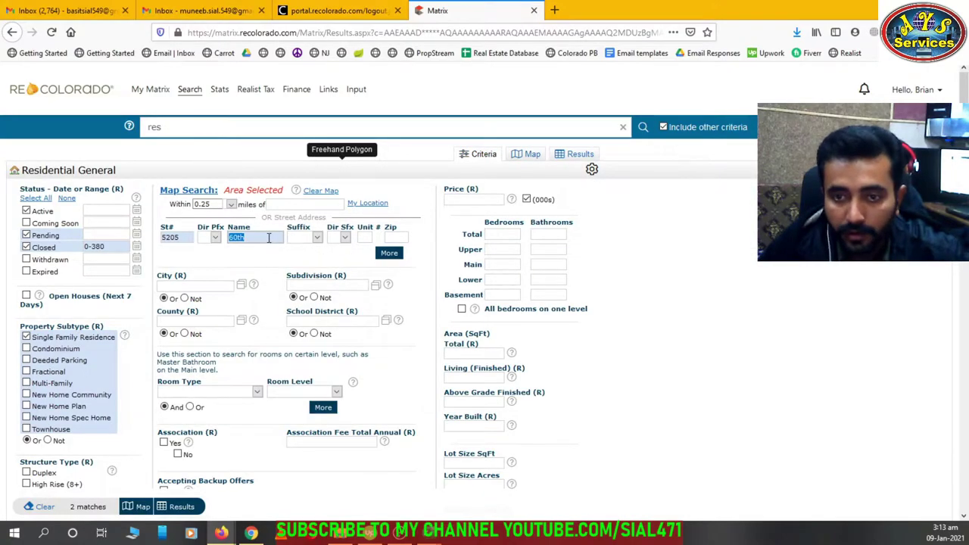
{"action": "double_click", "coordinate": [174, 237]}
{"action": "key", "text": "BackSpace"}
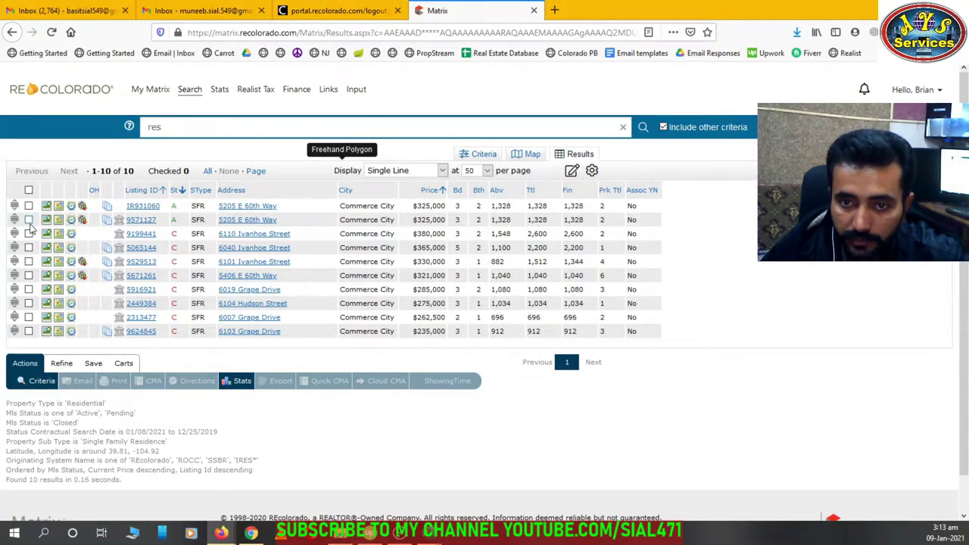
{"action": "left_click", "coordinate": [28, 219]}
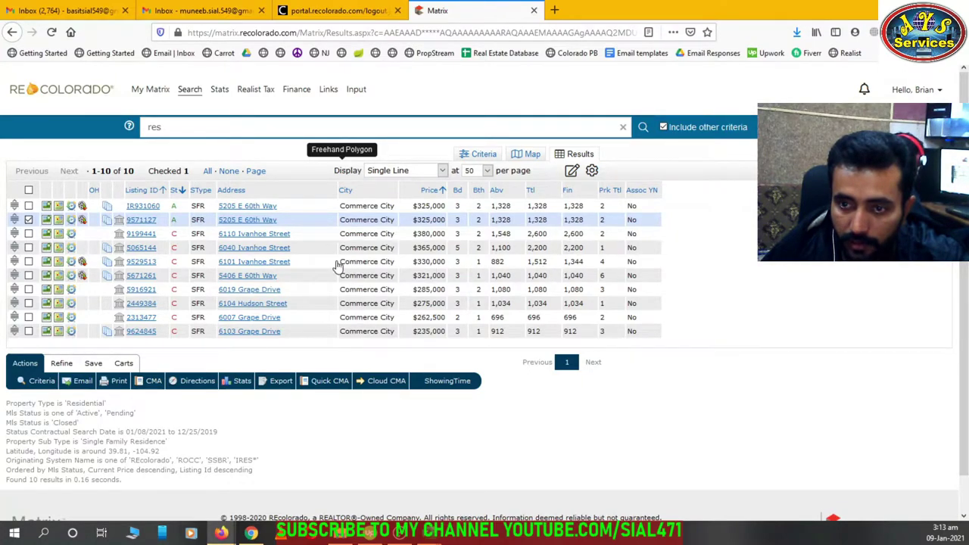
{"action": "left_click", "coordinate": [28, 261]}
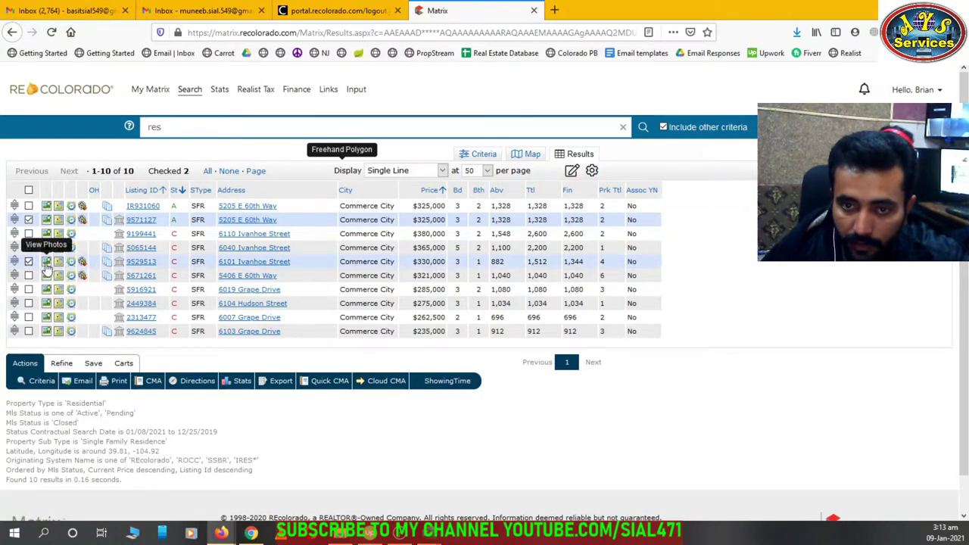
{"action": "left_click", "coordinate": [59, 276]}
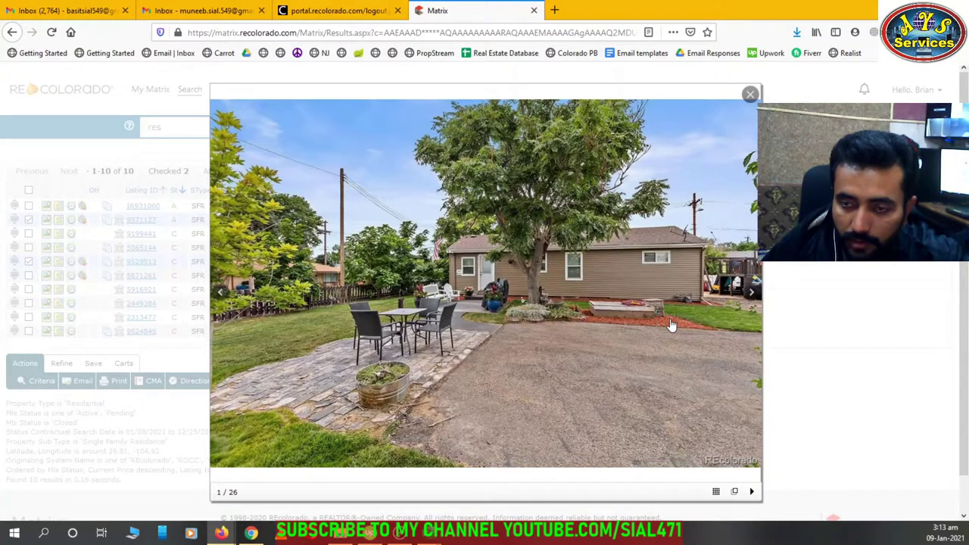
{"action": "left_click", "coordinate": [751, 295]}
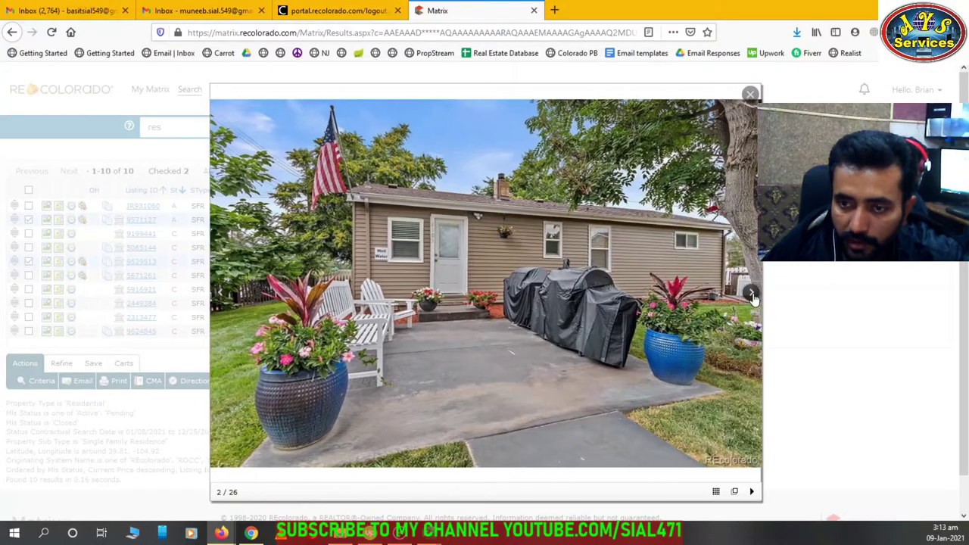
{"action": "left_click", "coordinate": [751, 295]}
{"action": "left_click", "coordinate": [752, 295]}
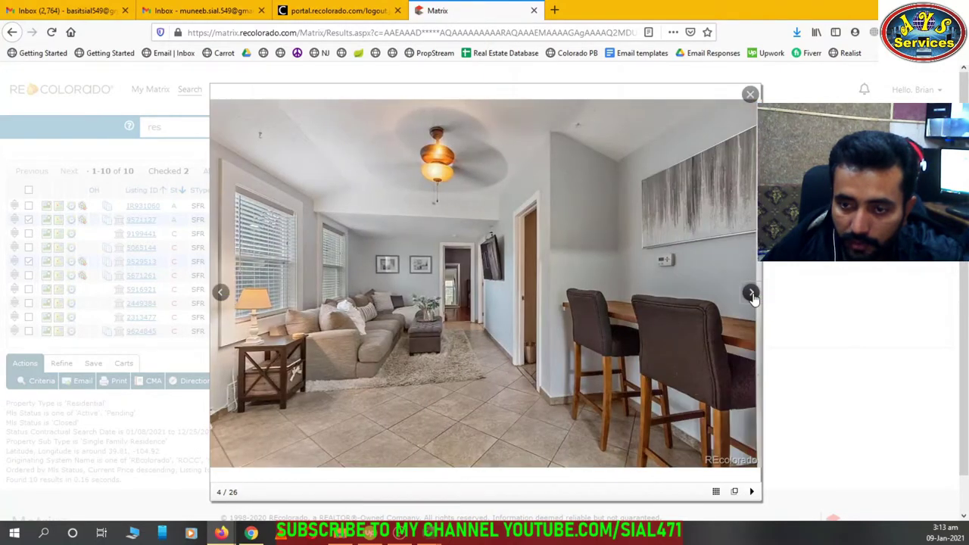
{"action": "left_click", "coordinate": [752, 295]}
{"action": "left_click", "coordinate": [752, 295]}
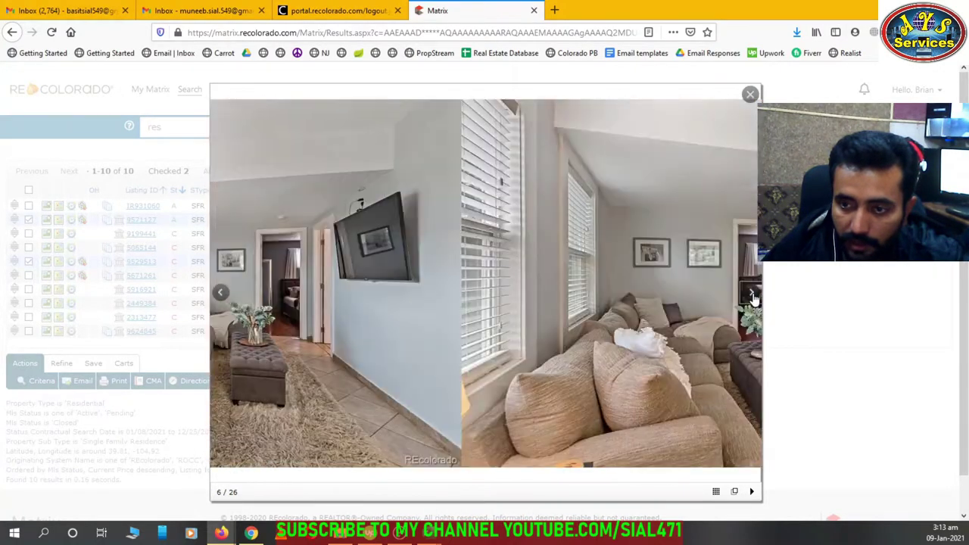
{"action": "left_click", "coordinate": [752, 295]}
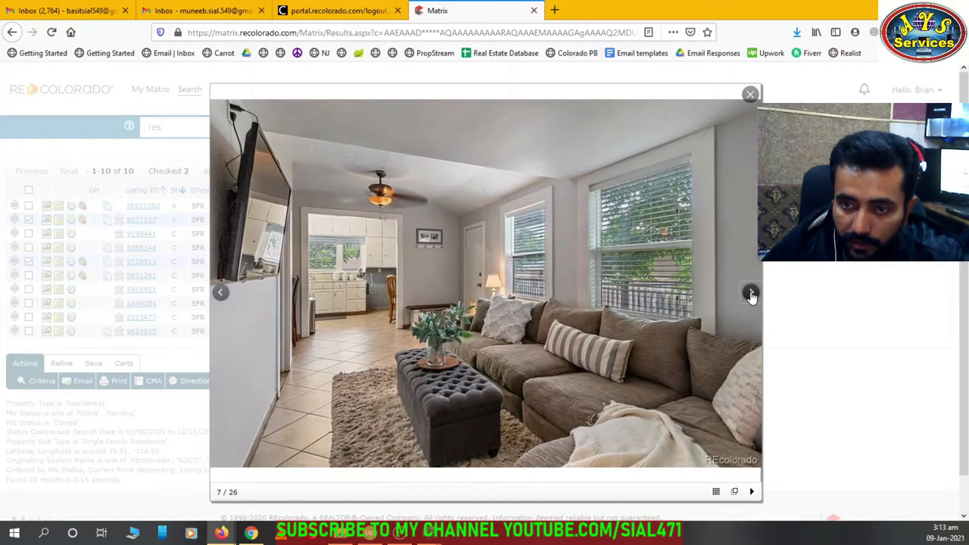
{"action": "left_click", "coordinate": [752, 295]}
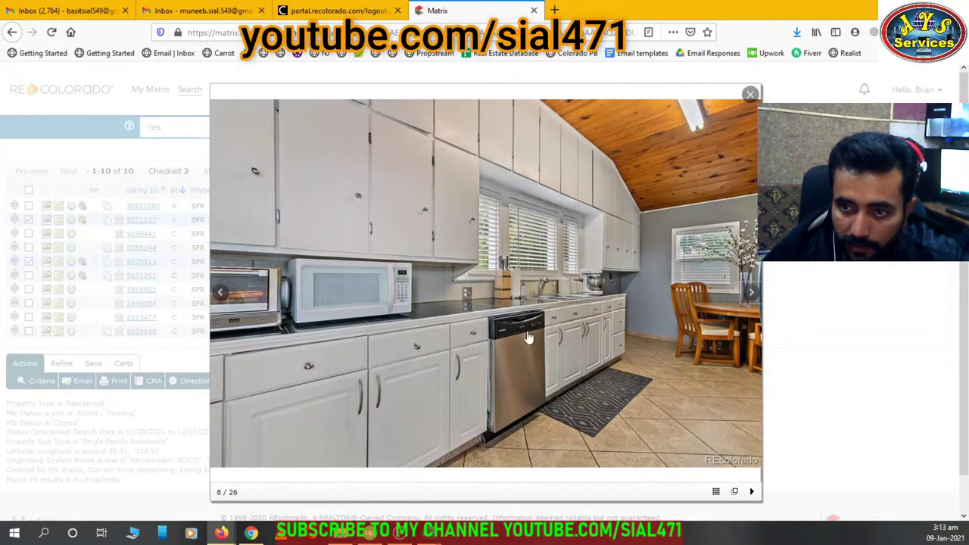
{"action": "left_click", "coordinate": [750, 294]}
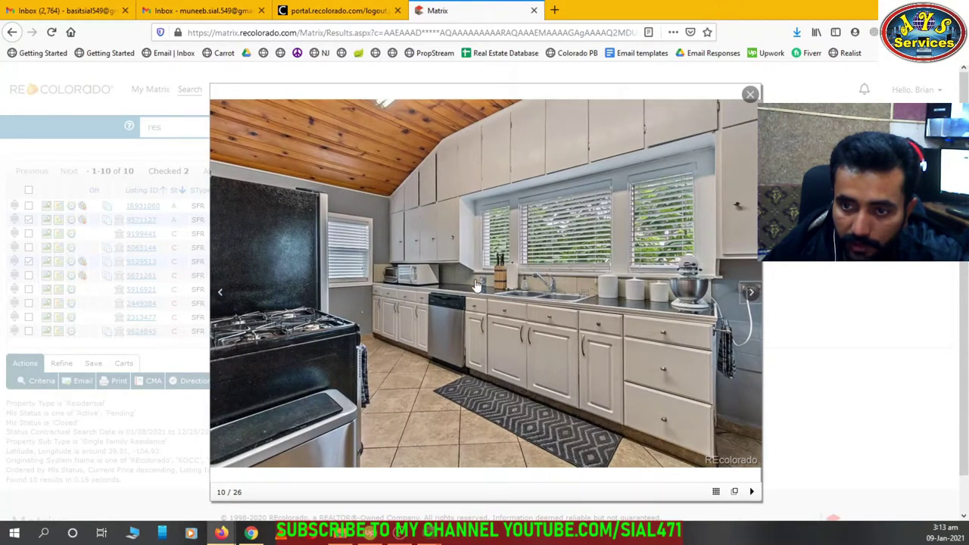
{"action": "left_click", "coordinate": [750, 294]}
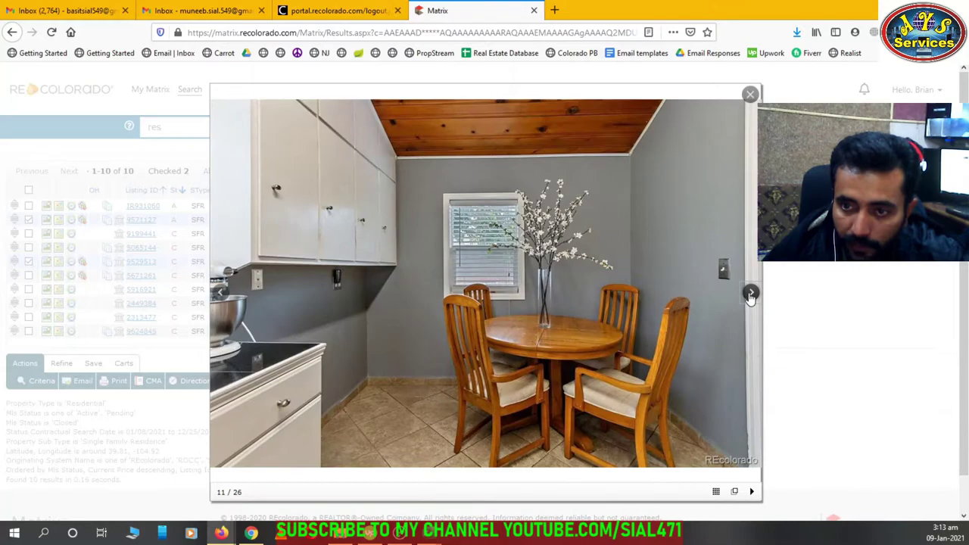
{"action": "left_click", "coordinate": [750, 295]}
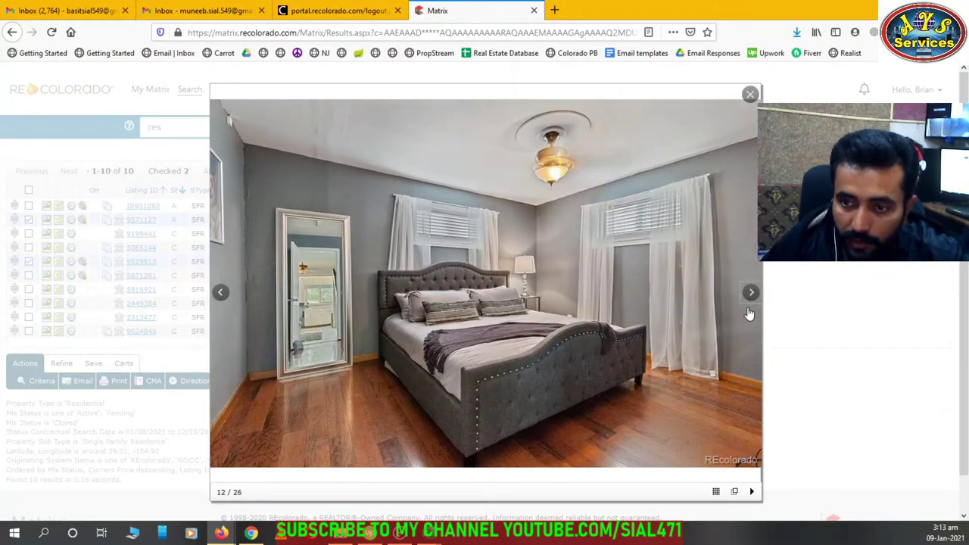
{"action": "left_click", "coordinate": [751, 295]}
{"action": "left_click", "coordinate": [750, 294]}
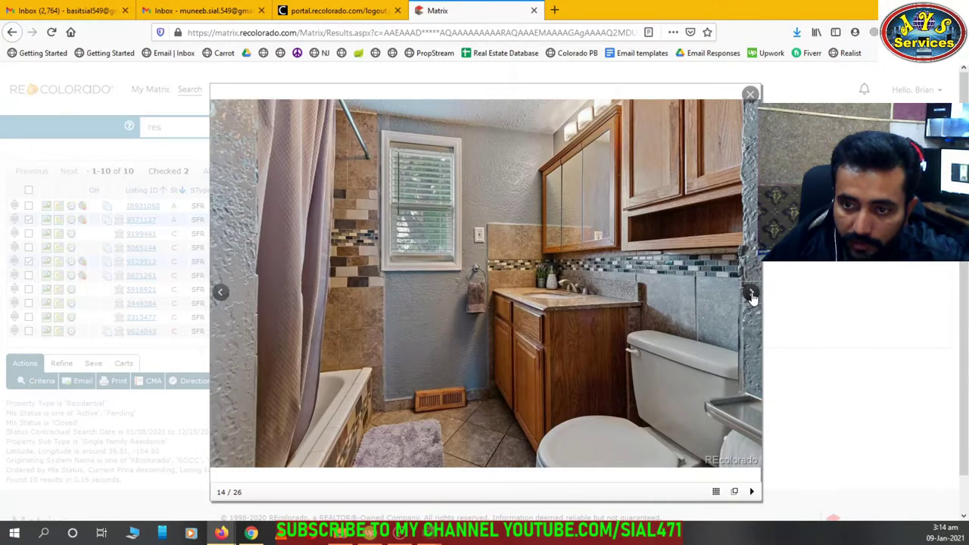
{"action": "left_click", "coordinate": [751, 295]}
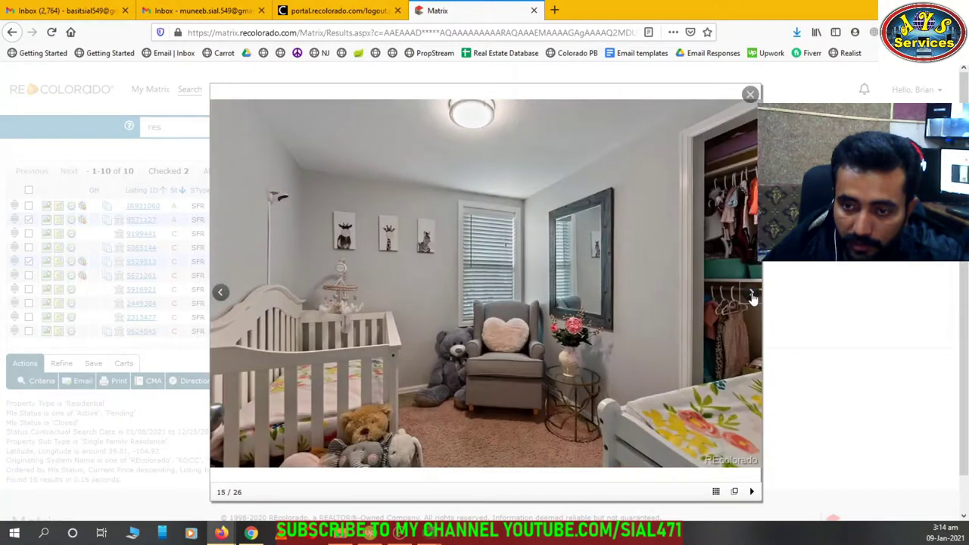
{"action": "left_click", "coordinate": [750, 295]}
{"action": "left_click", "coordinate": [751, 295]}
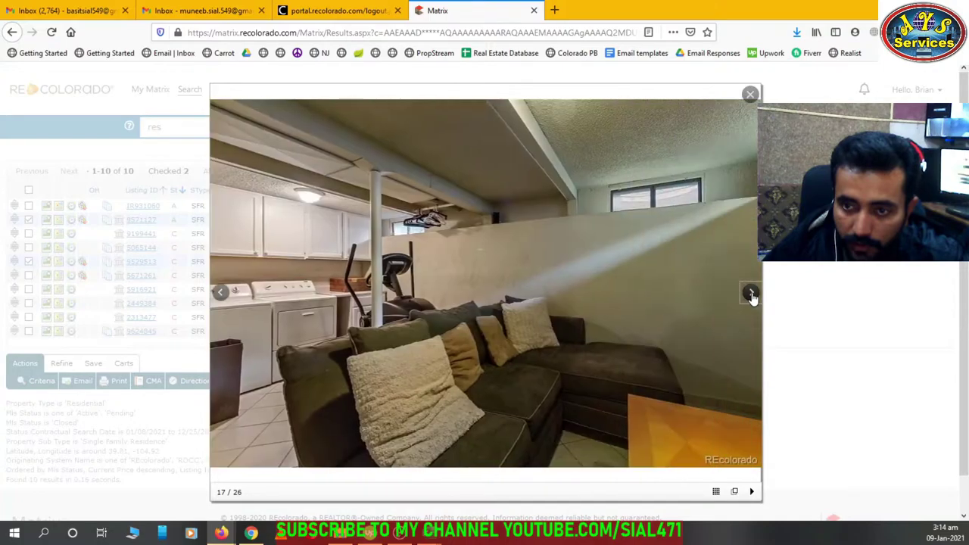
{"action": "left_click", "coordinate": [751, 295]}
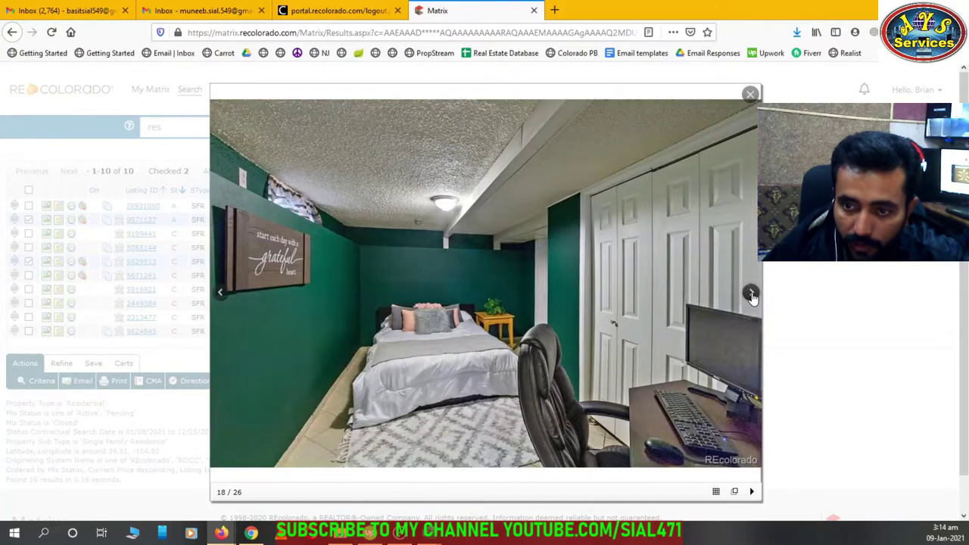
{"action": "left_click", "coordinate": [750, 295]}
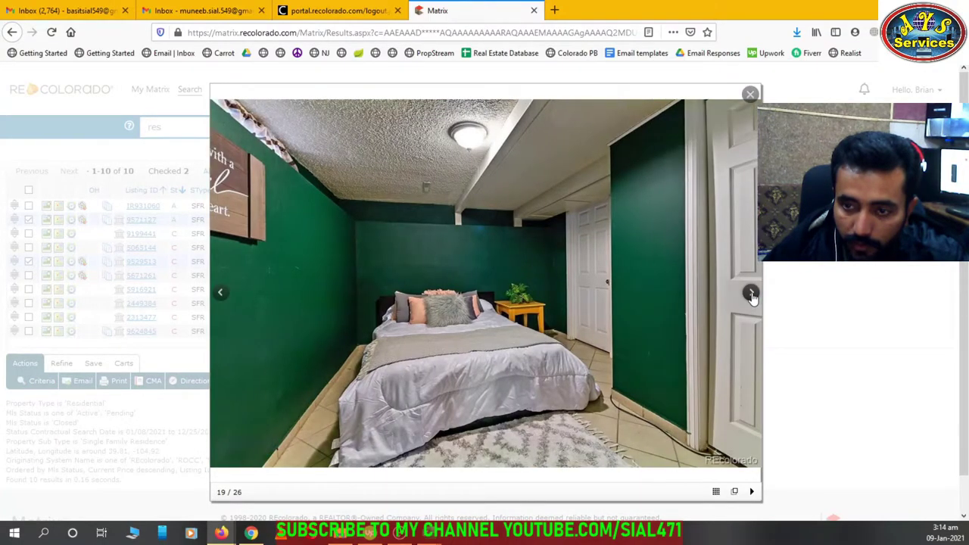
{"action": "left_click", "coordinate": [751, 295]}
{"action": "left_click", "coordinate": [751, 295]}
{"action": "left_click", "coordinate": [751, 295]}
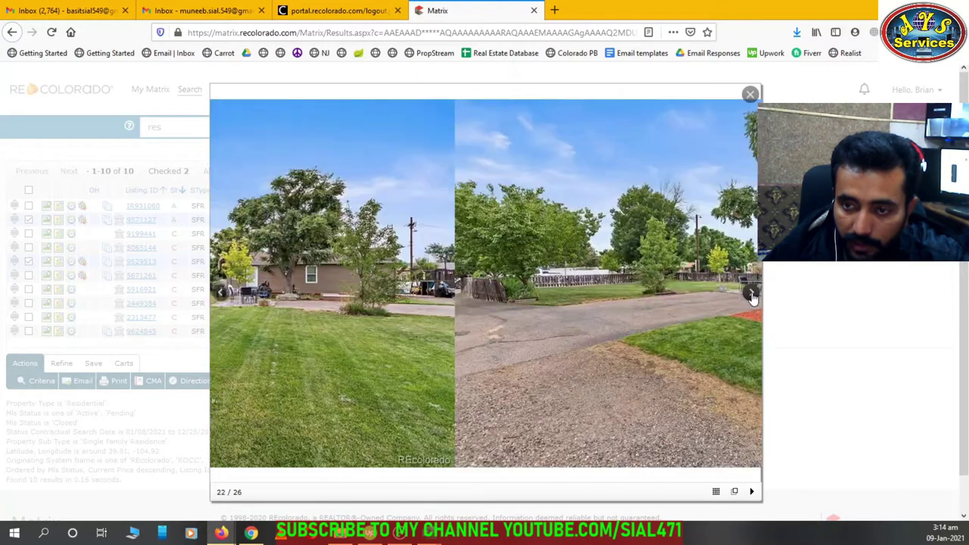
{"action": "left_click", "coordinate": [750, 295]}
{"action": "left_click", "coordinate": [751, 295]}
{"action": "left_click", "coordinate": [751, 292]}
{"action": "left_click", "coordinate": [749, 93]}
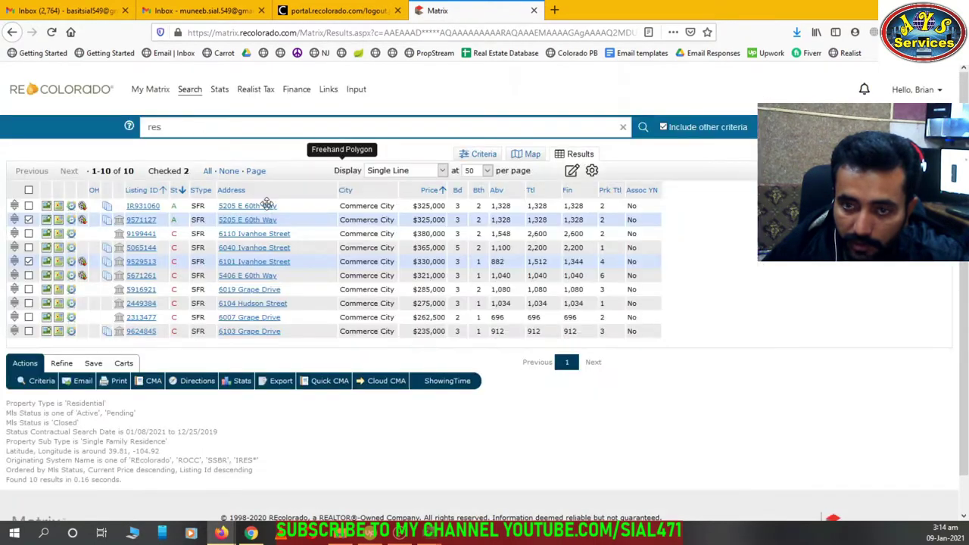
Step: Page through all 22 photos of the other comp until it wraps to photo 1, then close the gallery
{"action": "left_click", "coordinate": [48, 221]}
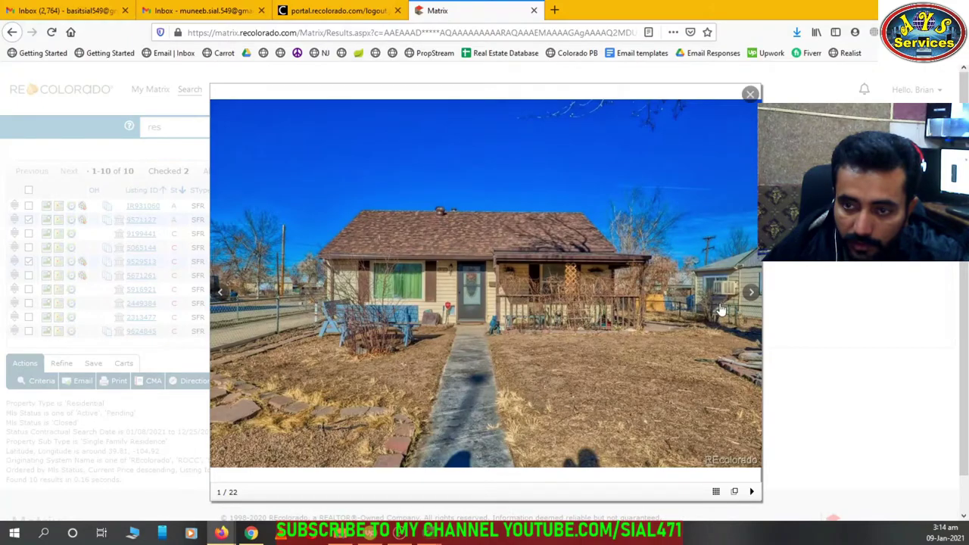
{"action": "left_click", "coordinate": [751, 295]}
{"action": "left_click", "coordinate": [751, 295]}
{"action": "left_click", "coordinate": [751, 295]}
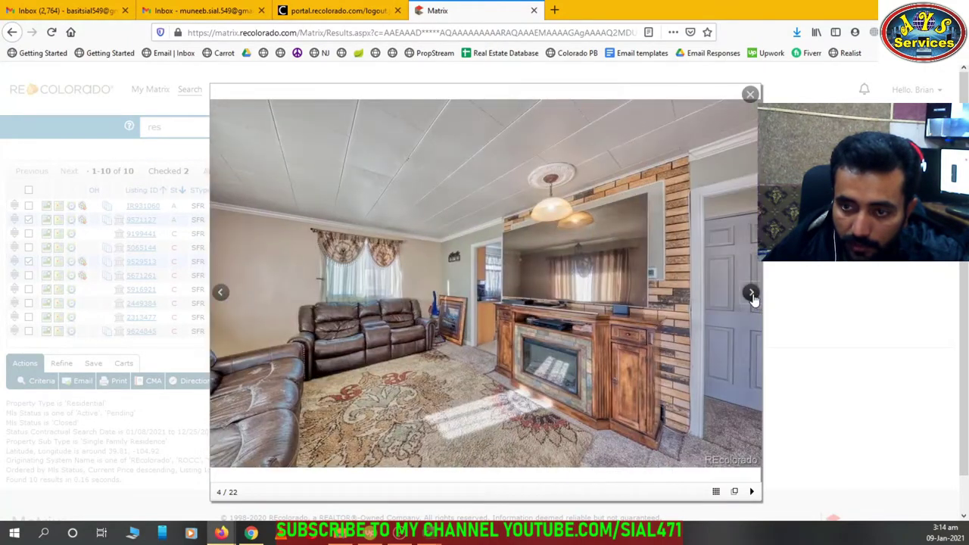
{"action": "left_click", "coordinate": [752, 295]}
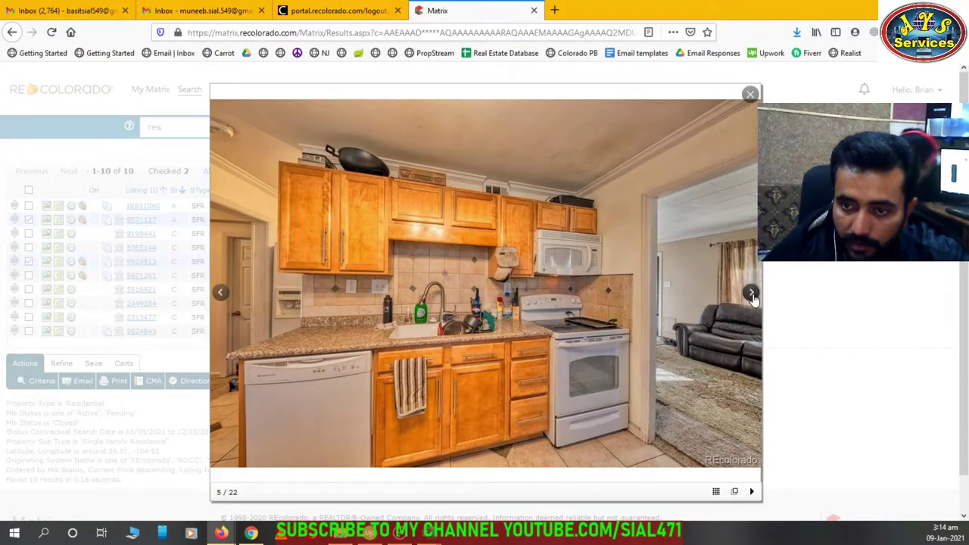
{"action": "left_click", "coordinate": [751, 295]}
{"action": "left_click", "coordinate": [751, 295]}
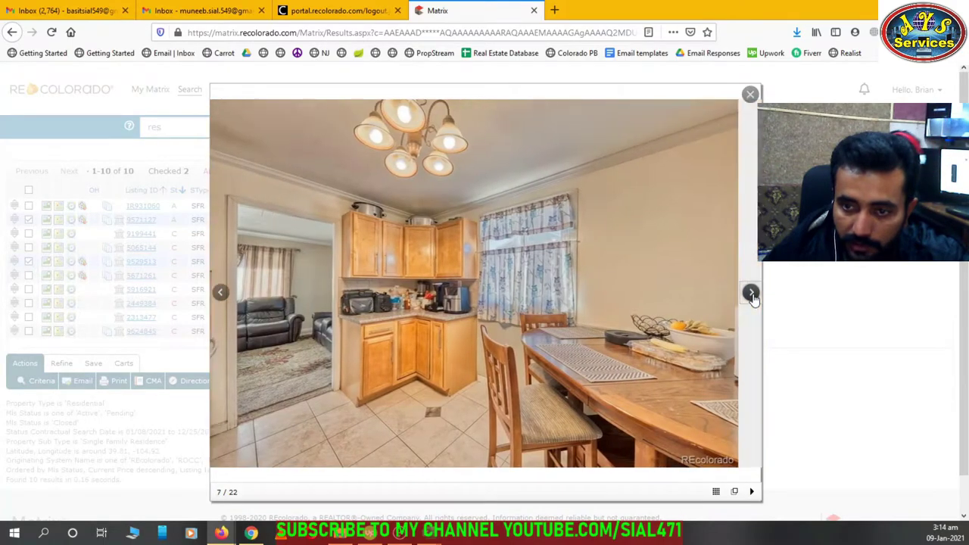
{"action": "left_click", "coordinate": [752, 295]}
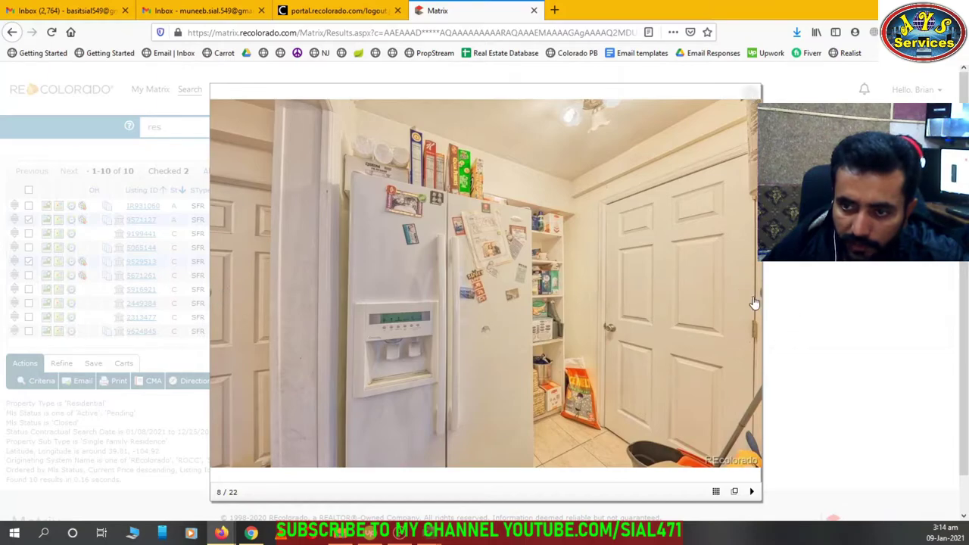
{"action": "left_click", "coordinate": [751, 295]}
{"action": "left_click", "coordinate": [752, 298]}
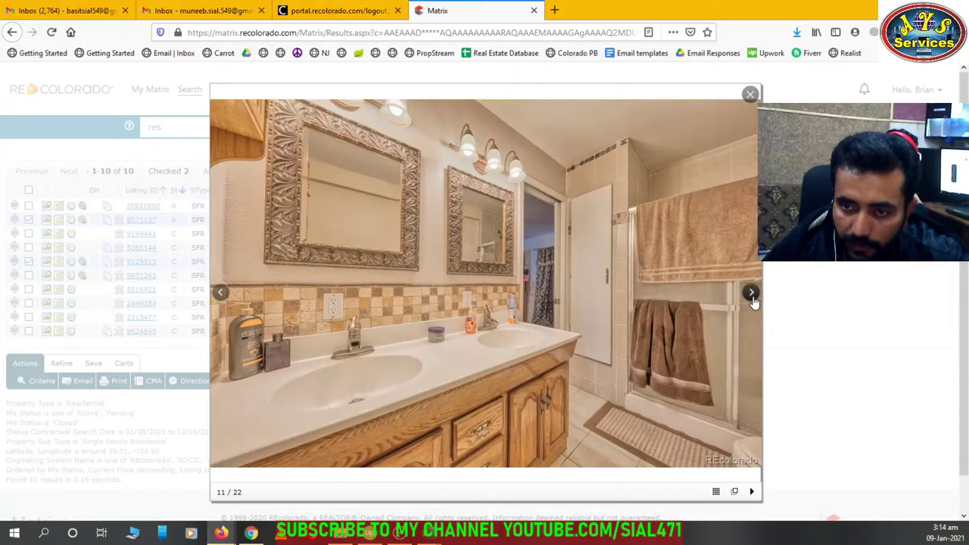
{"action": "left_click", "coordinate": [751, 295]}
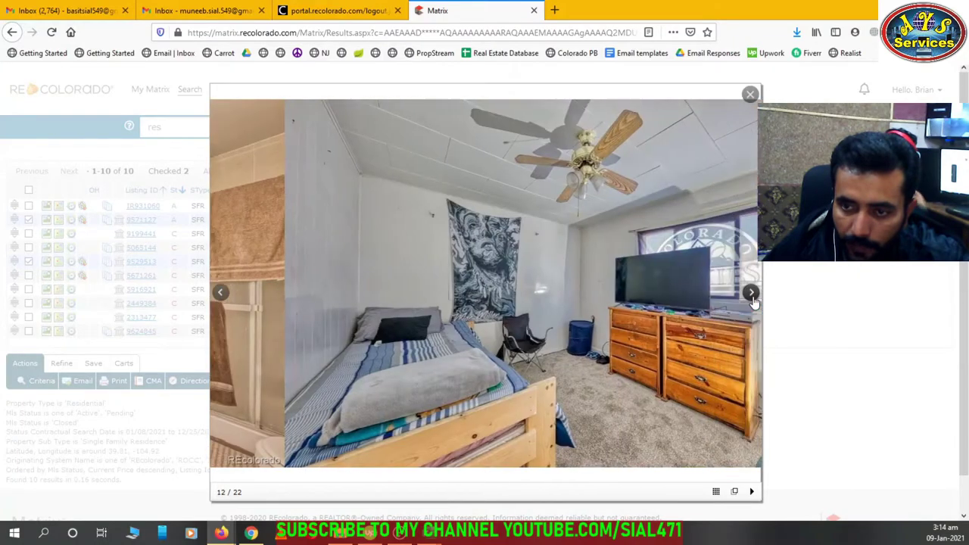
{"action": "left_click", "coordinate": [751, 295]}
{"action": "left_click", "coordinate": [752, 296]}
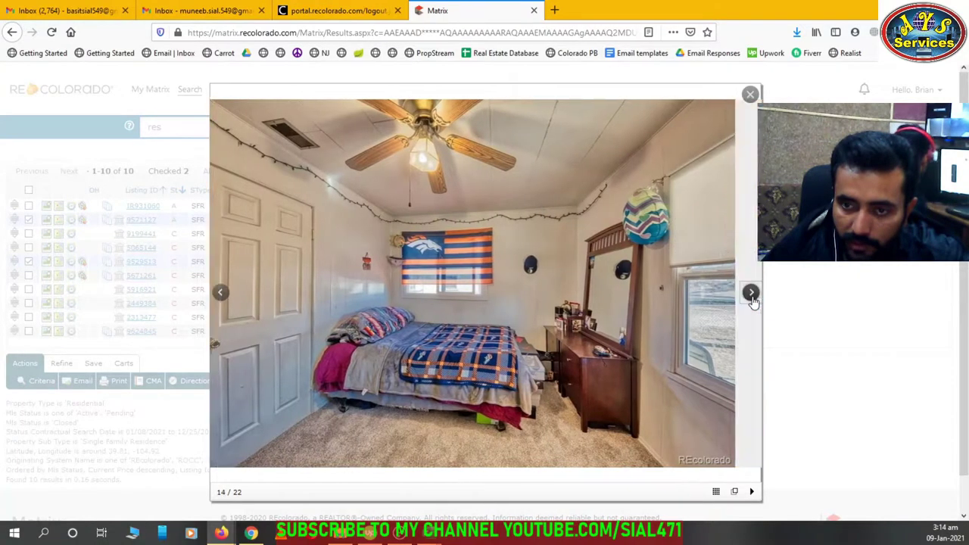
{"action": "left_click", "coordinate": [752, 295]}
{"action": "left_click", "coordinate": [752, 295]}
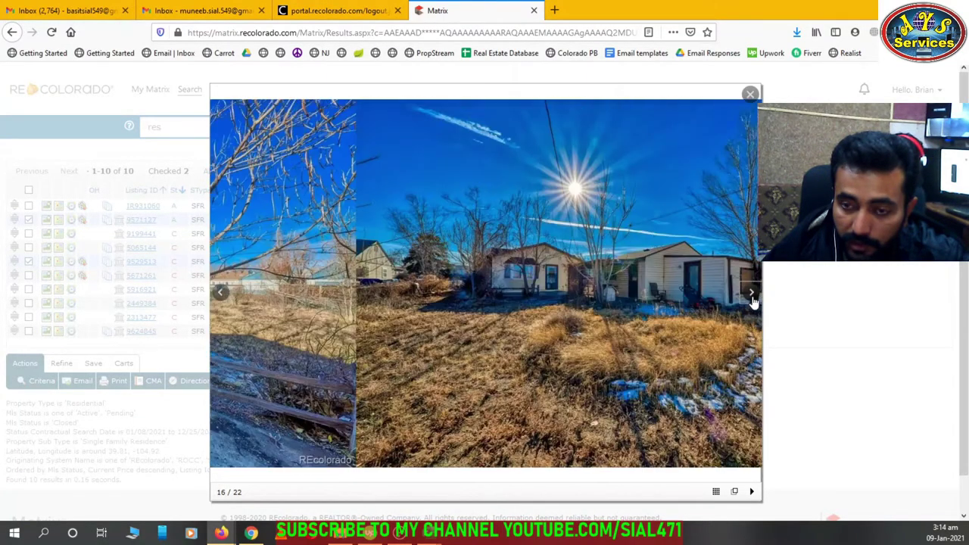
{"action": "left_click", "coordinate": [752, 295]}
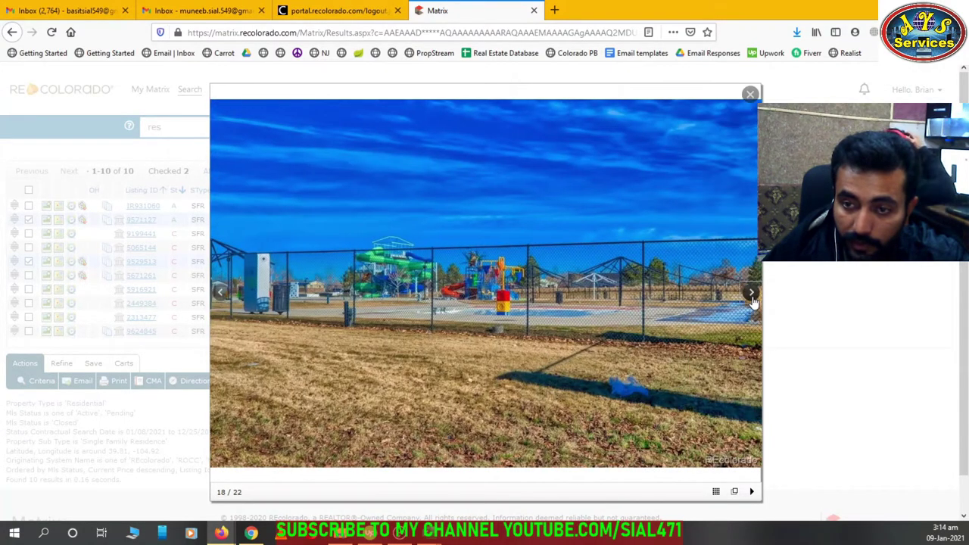
{"action": "left_click", "coordinate": [752, 299]}
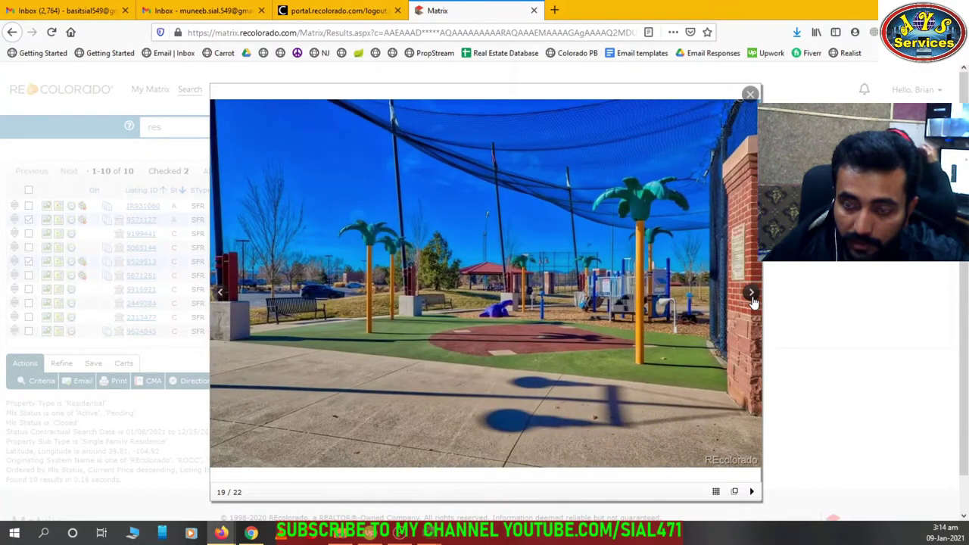
{"action": "left_click", "coordinate": [752, 300]}
{"action": "left_click", "coordinate": [752, 300]}
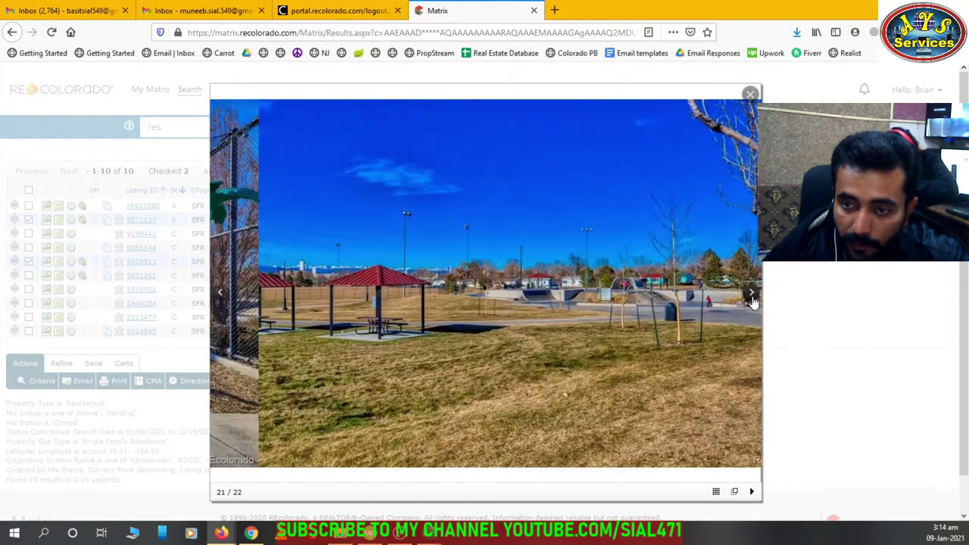
{"action": "left_click", "coordinate": [752, 300]}
{"action": "left_click", "coordinate": [752, 299]}
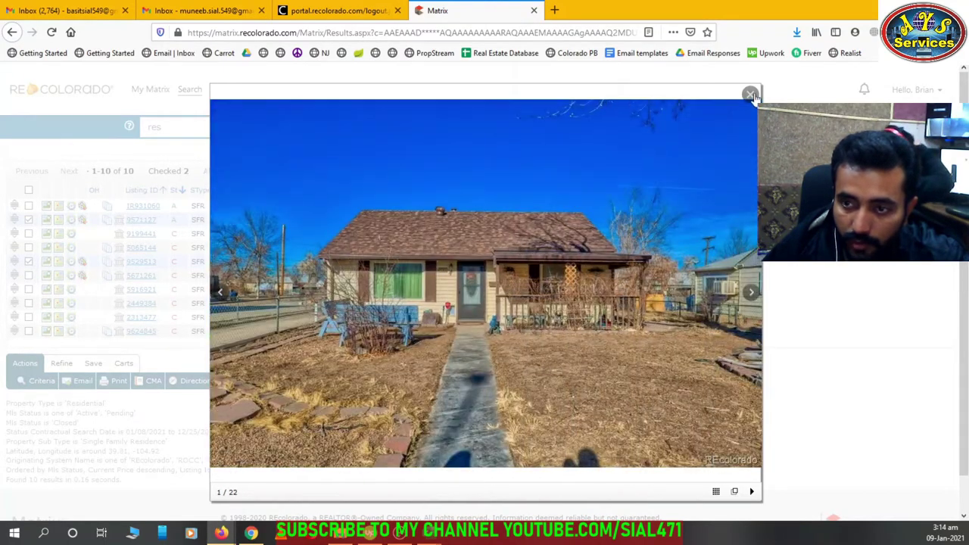
{"action": "left_click", "coordinate": [750, 93]}
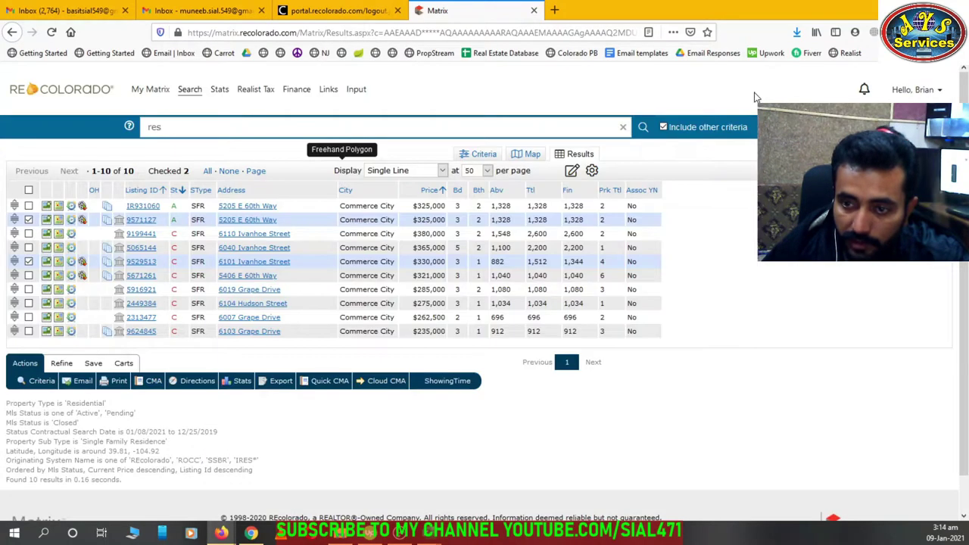
{"action": "left_click", "coordinate": [29, 289]}
{"action": "left_click", "coordinate": [46, 261]}
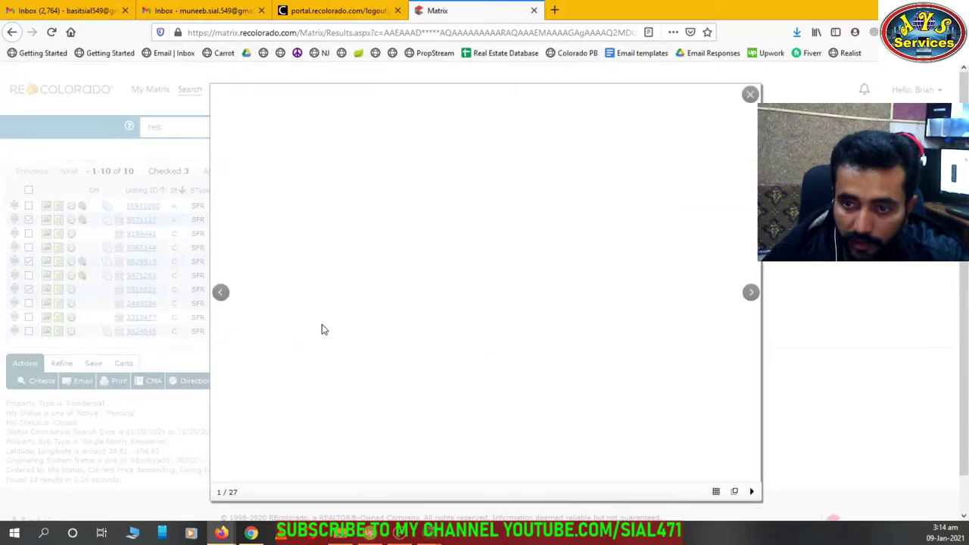
{"action": "left_click", "coordinate": [750, 293]}
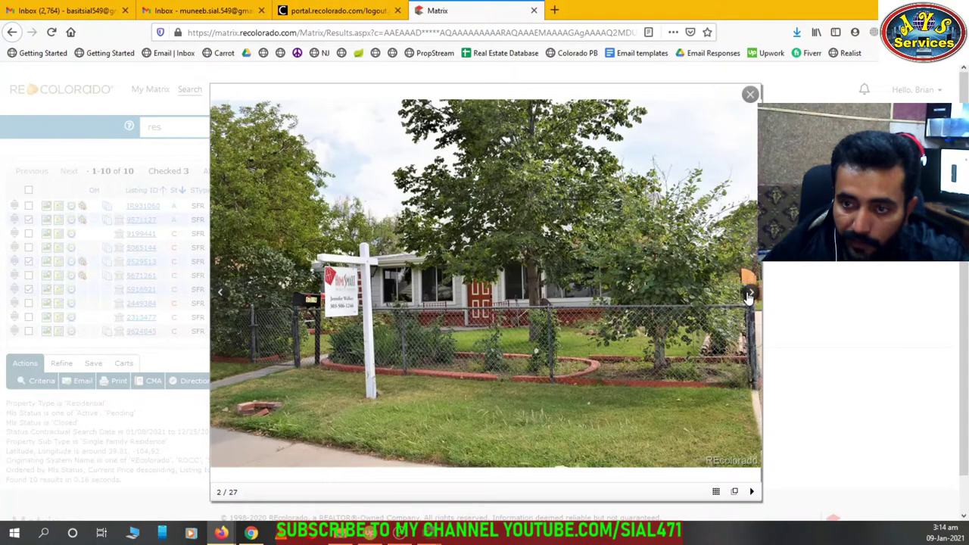
{"action": "left_click", "coordinate": [750, 294]}
{"action": "left_click", "coordinate": [749, 294]}
{"action": "left_click", "coordinate": [749, 295]}
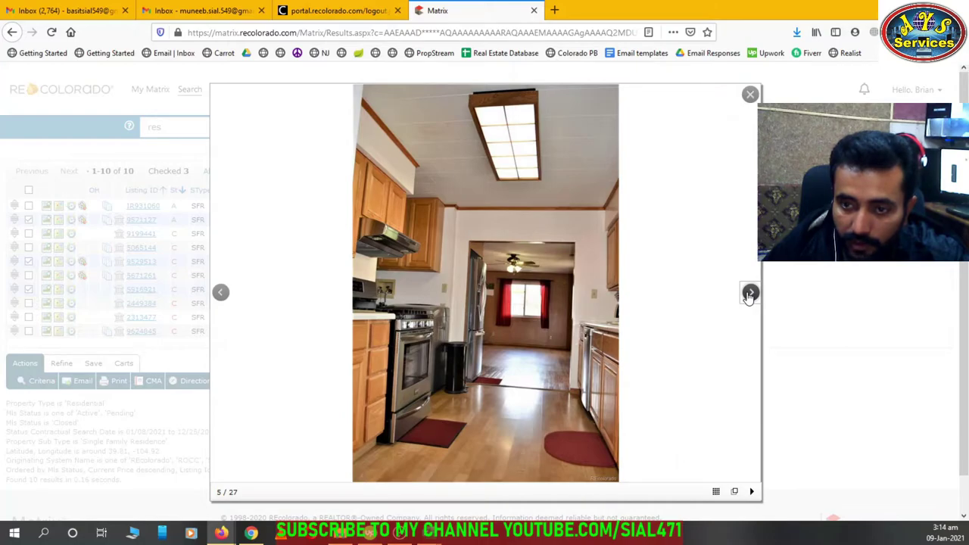
{"action": "left_click", "coordinate": [749, 294]}
{"action": "left_click", "coordinate": [749, 294]}
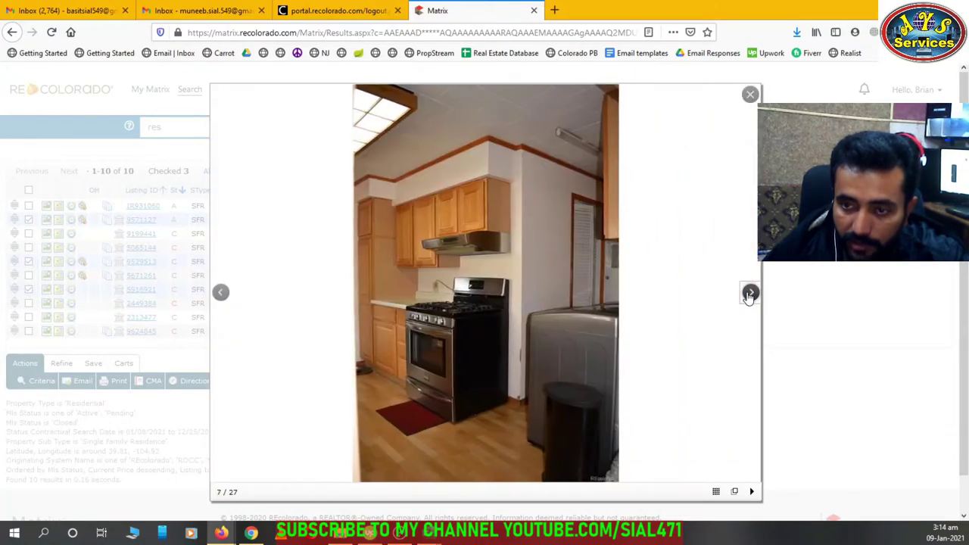
{"action": "left_click", "coordinate": [749, 295]}
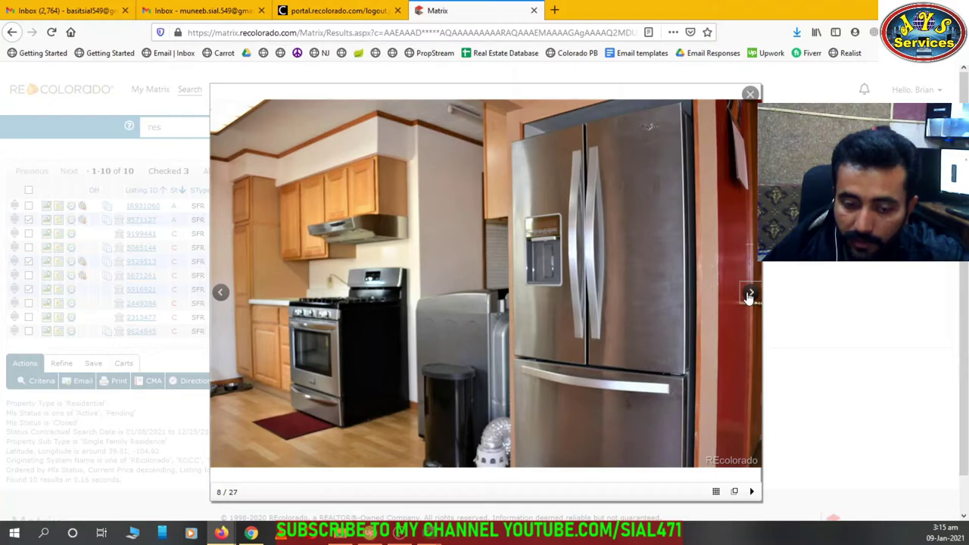
{"action": "left_click", "coordinate": [749, 294]}
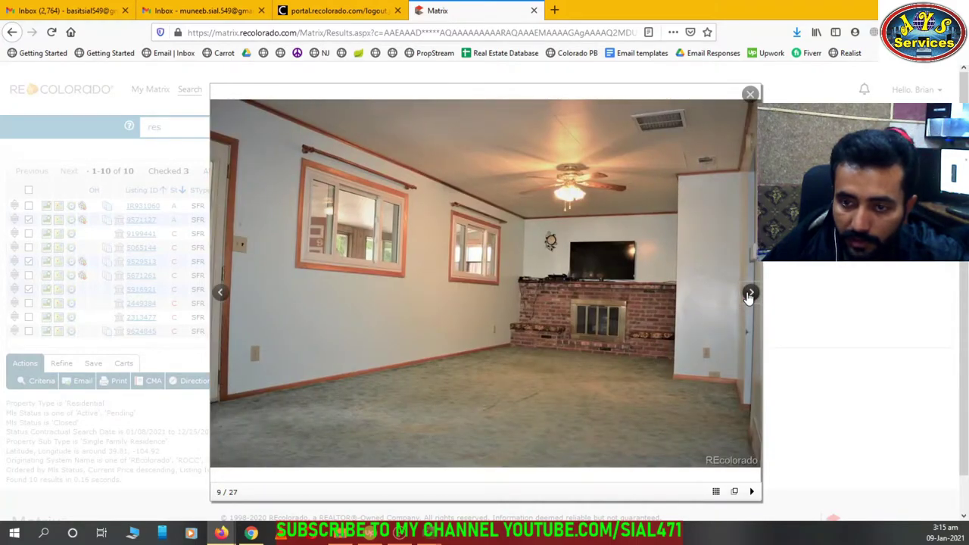
{"action": "left_click", "coordinate": [749, 295]}
{"action": "left_click", "coordinate": [750, 294]}
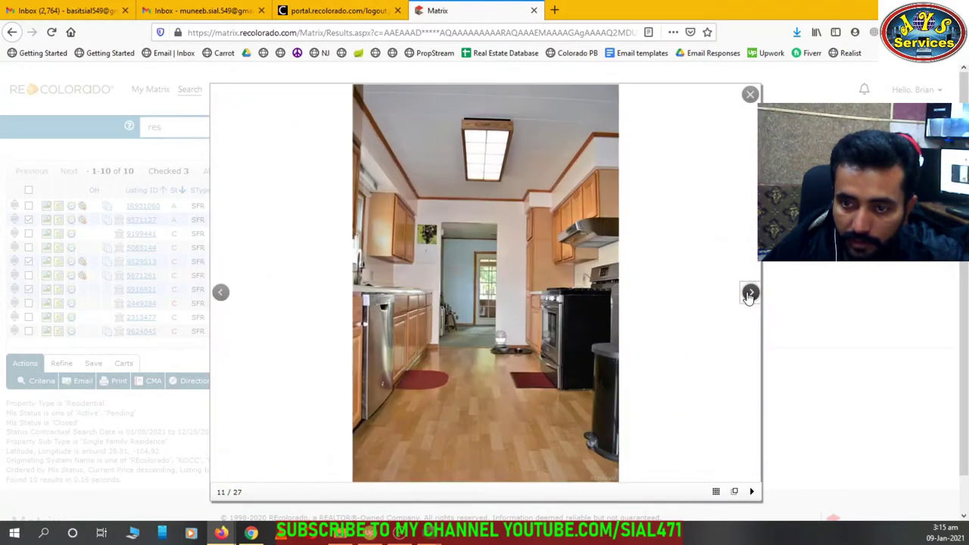
{"action": "left_click", "coordinate": [749, 295]}
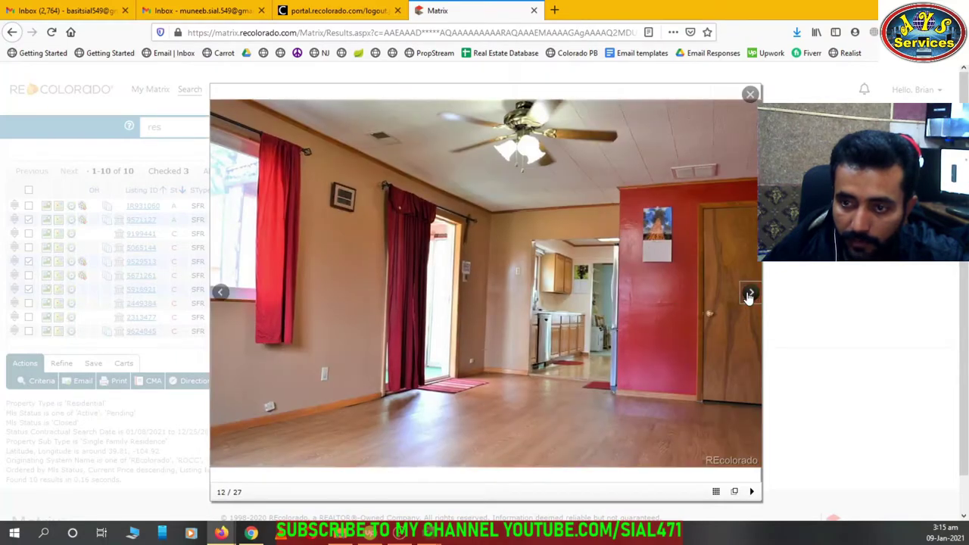
{"action": "left_click", "coordinate": [749, 294]}
{"action": "left_click", "coordinate": [750, 294]}
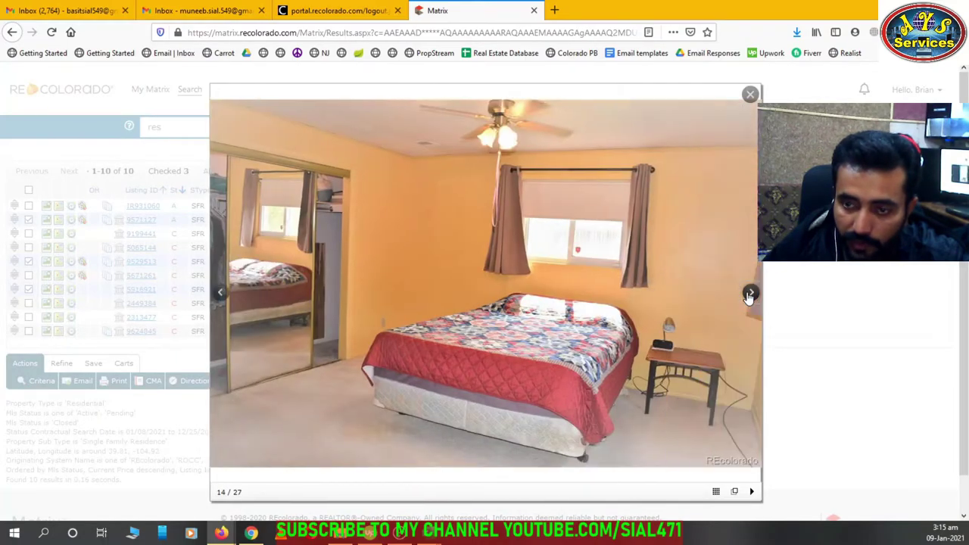
{"action": "left_click", "coordinate": [749, 295]}
{"action": "left_click", "coordinate": [749, 294]}
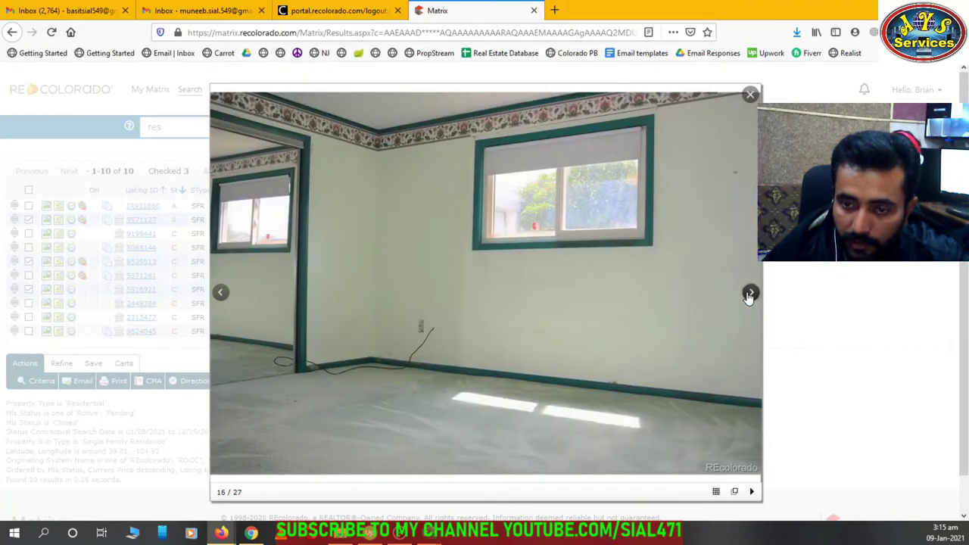
{"action": "left_click", "coordinate": [749, 294]}
{"action": "left_click", "coordinate": [749, 295]}
{"action": "left_click", "coordinate": [749, 295]}
{"action": "left_click", "coordinate": [749, 294]}
{"action": "left_click", "coordinate": [749, 294]}
{"action": "left_click", "coordinate": [749, 294]}
{"action": "left_click", "coordinate": [749, 294]}
{"action": "left_click", "coordinate": [749, 294]}
{"action": "left_click", "coordinate": [749, 294]}
{"action": "left_click", "coordinate": [749, 294]}
{"action": "left_click", "coordinate": [749, 294]}
{"action": "left_click", "coordinate": [750, 294]}
{"action": "left_click", "coordinate": [750, 93]}
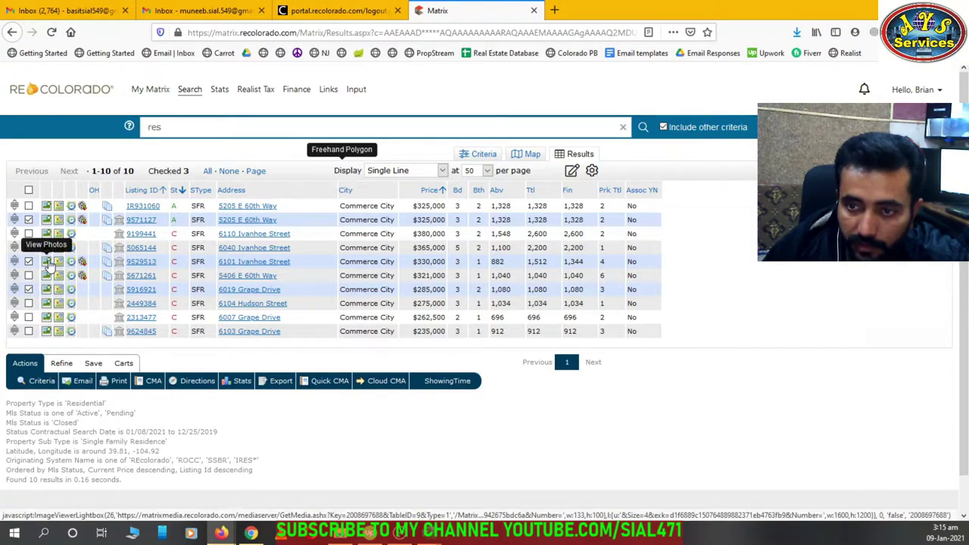
Step: Glance through another listing's first photos up to the kitchen, then close the gallery
{"action": "left_click", "coordinate": [47, 261]}
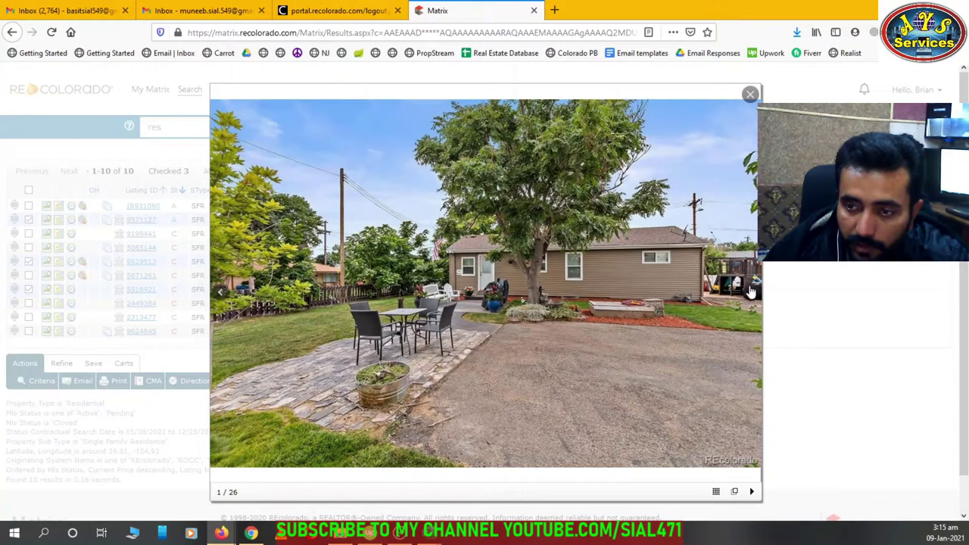
{"action": "left_click", "coordinate": [751, 294]}
{"action": "left_click", "coordinate": [750, 294]}
{"action": "left_click", "coordinate": [750, 293]}
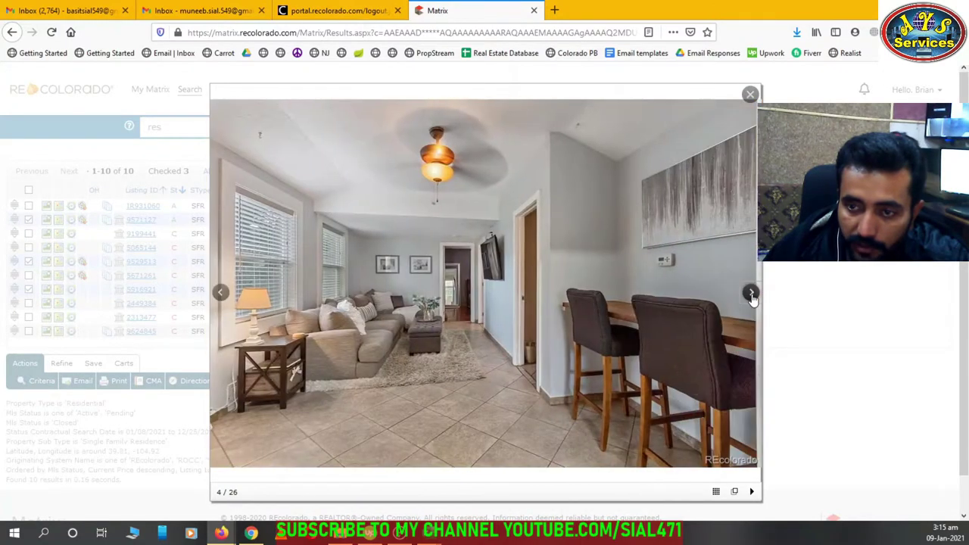
{"action": "left_click", "coordinate": [751, 294]}
{"action": "left_click", "coordinate": [751, 294]}
{"action": "left_click", "coordinate": [751, 293]}
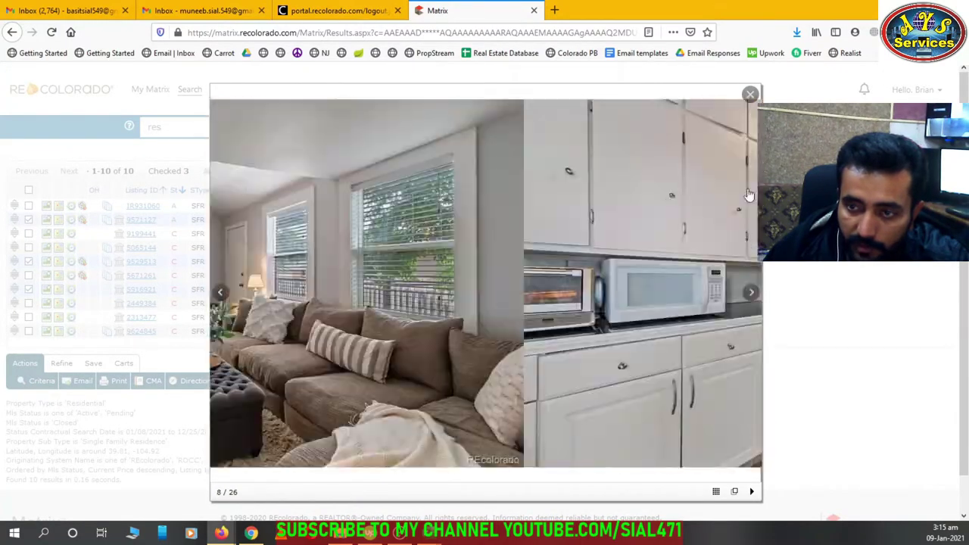
{"action": "key", "text": "Escape"}
{"action": "mouse_move", "coordinate": [417, 532]}
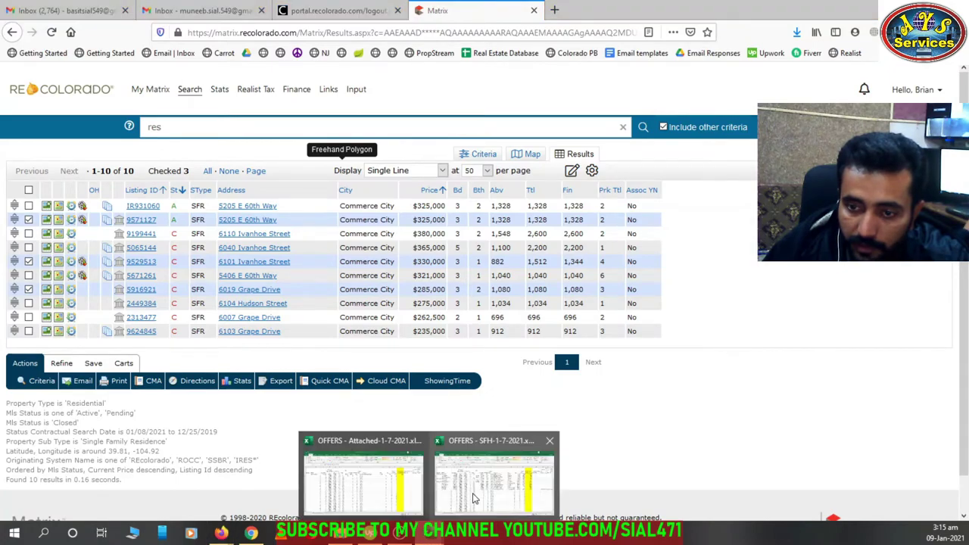
{"action": "left_click", "coordinate": [475, 454]}
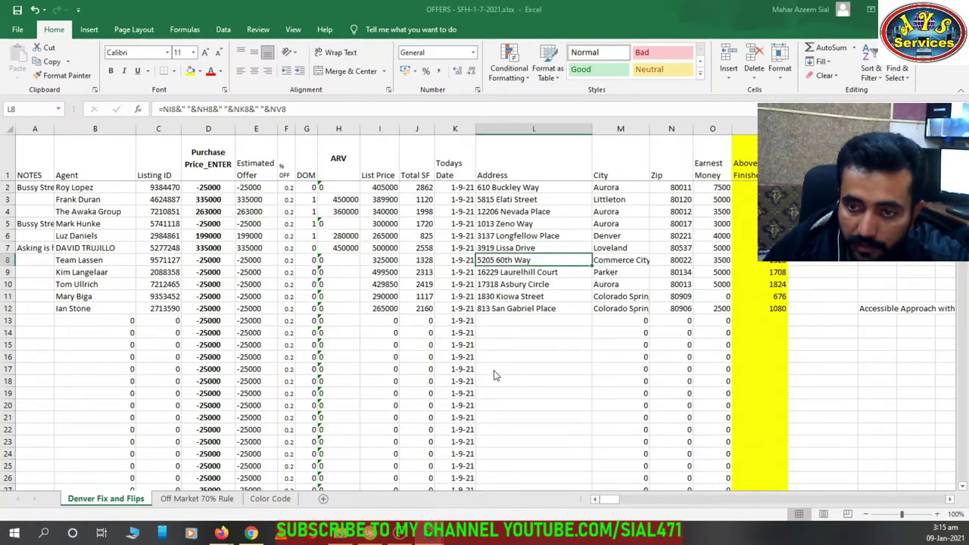
{"action": "left_click", "coordinate": [5, 259]}
{"action": "right_click", "coordinate": [5, 259]}
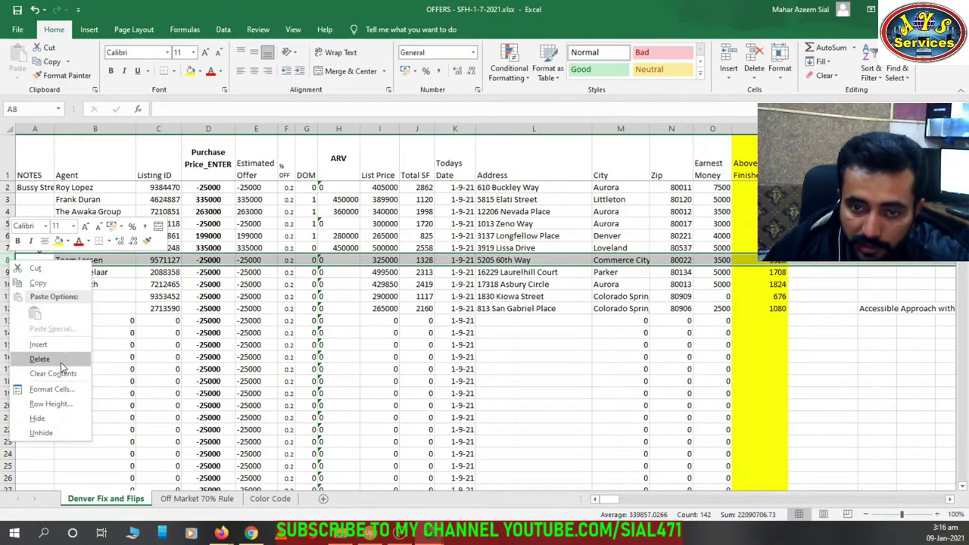
{"action": "left_click", "coordinate": [61, 361]}
{"action": "left_click", "coordinate": [522, 333]}
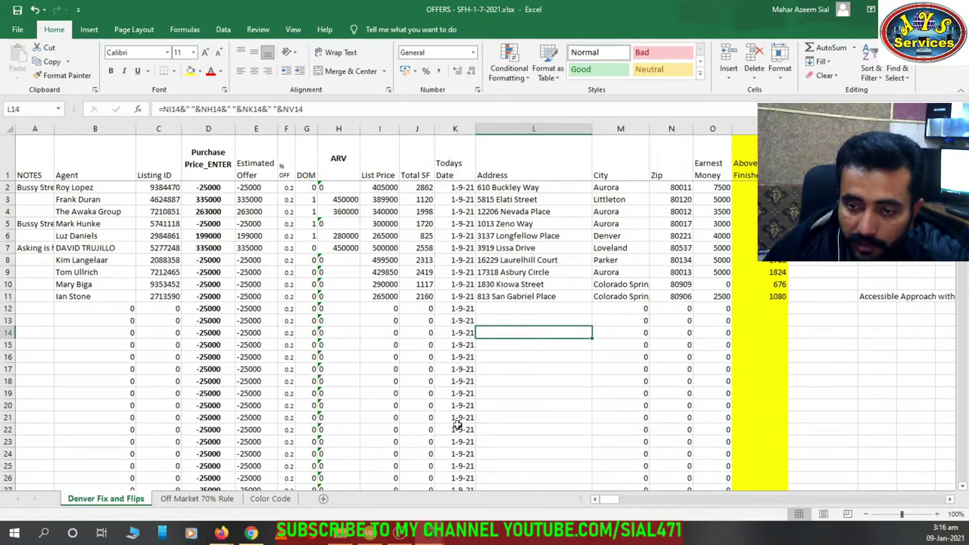
Step: Return to the Matrix search criteria, clear the previous map search area, and check the offers sheet
{"action": "mouse_move", "coordinate": [221, 532]}
{"action": "left_click", "coordinate": [222, 477]}
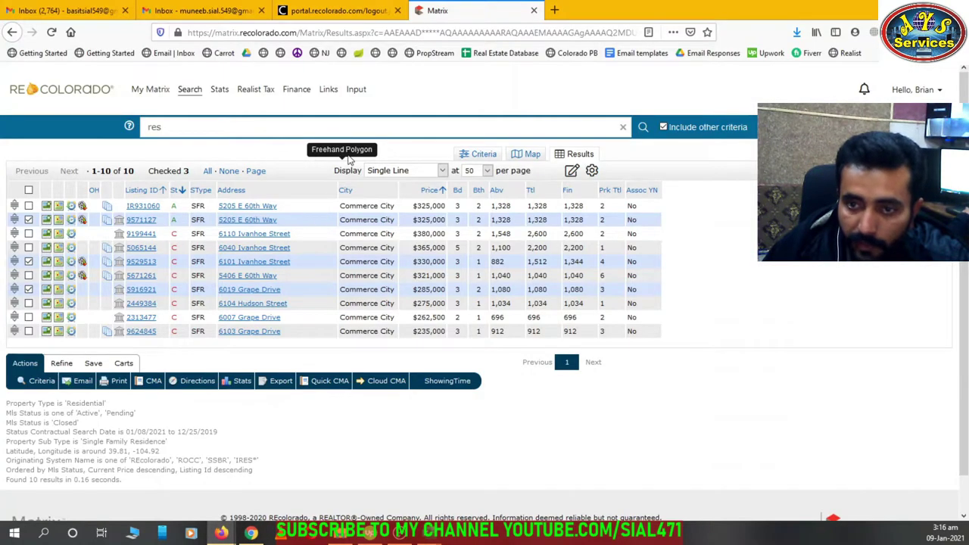
{"action": "left_click", "coordinate": [473, 155]}
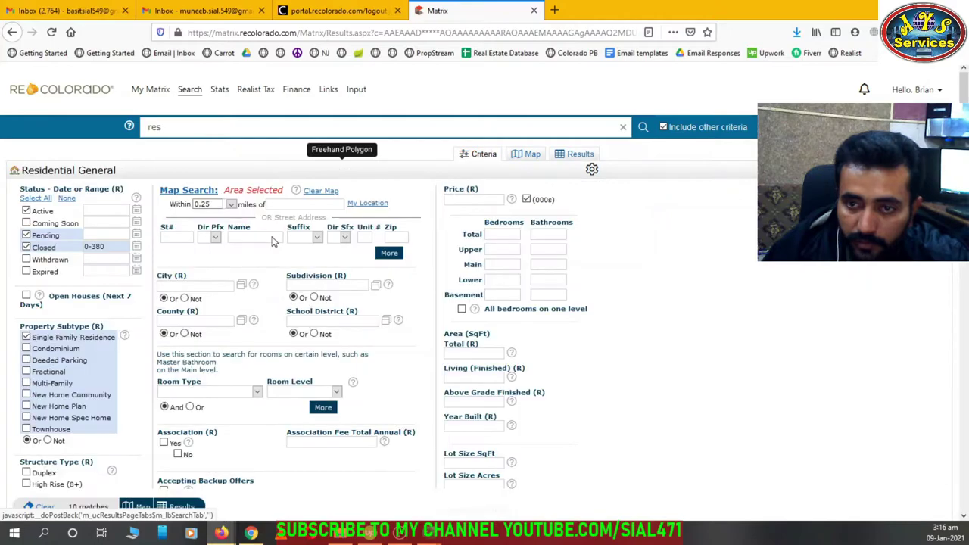
{"action": "left_click", "coordinate": [312, 192]}
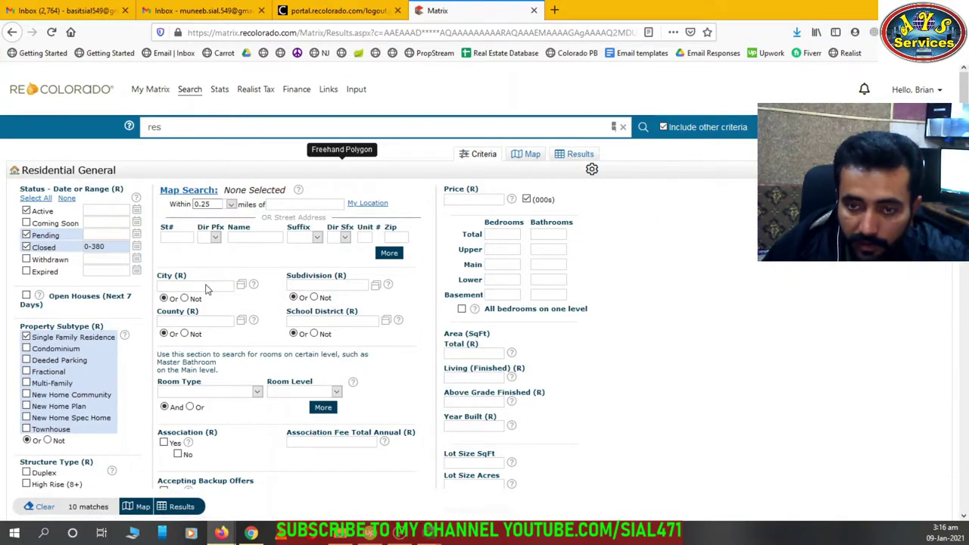
{"action": "mouse_move", "coordinate": [429, 532]}
{"action": "left_click", "coordinate": [460, 511]}
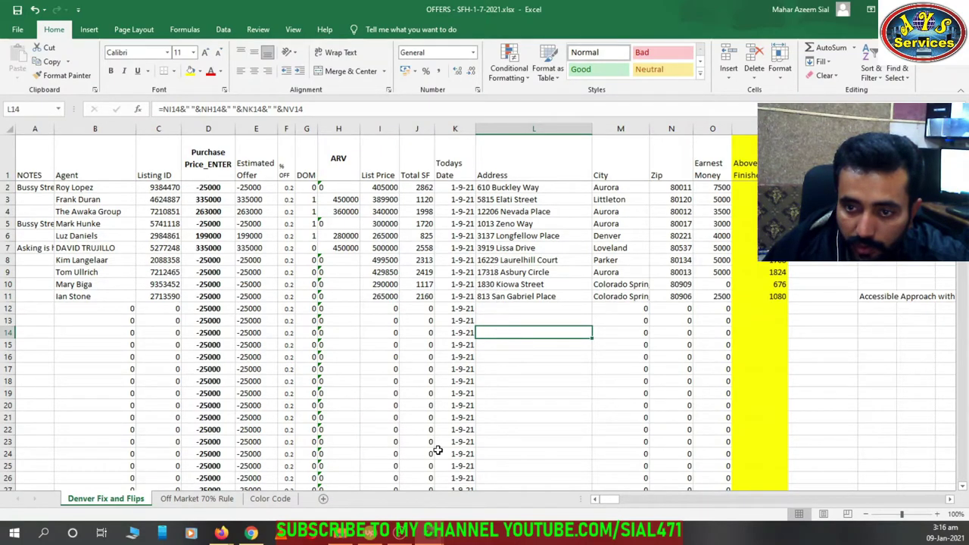
{"action": "mouse_move", "coordinate": [222, 530]}
{"action": "left_click", "coordinate": [238, 504]}
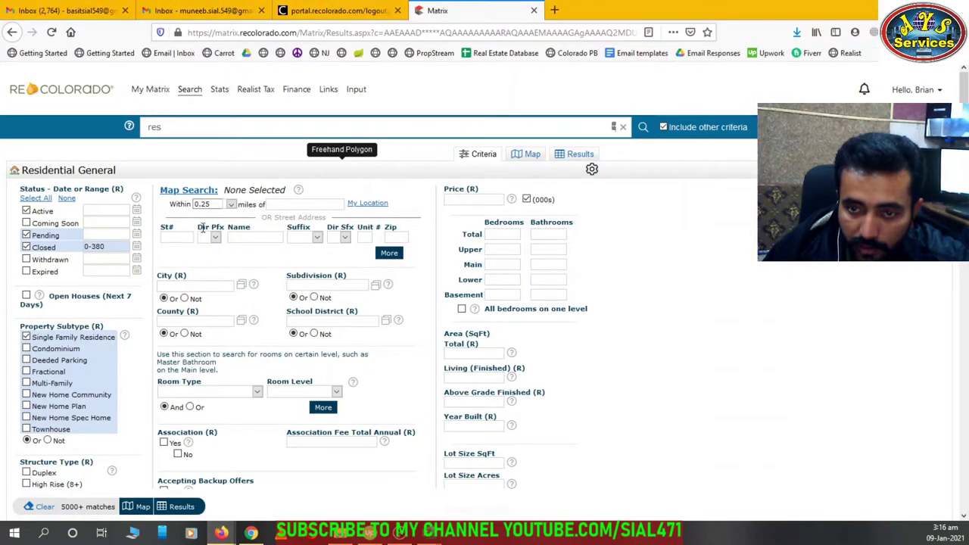
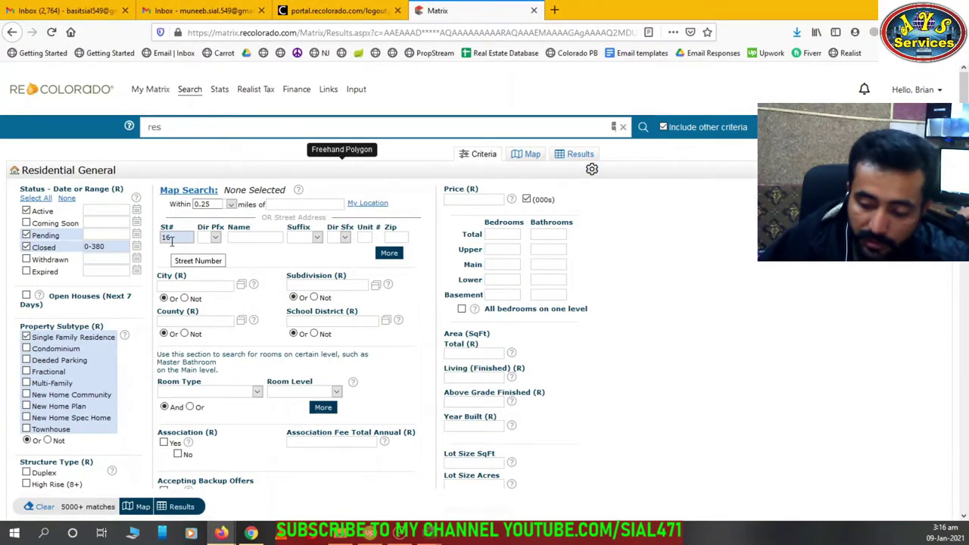
{"action": "key", "text": "Tab"}
{"action": "key", "text": "Tab"}
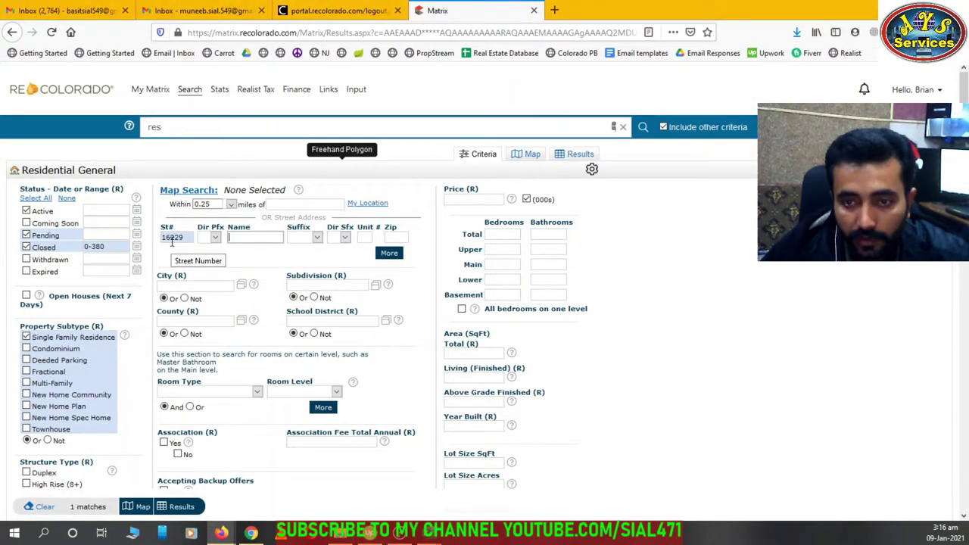
{"action": "mouse_move", "coordinate": [430, 533]}
{"action": "left_click", "coordinate": [469, 484]}
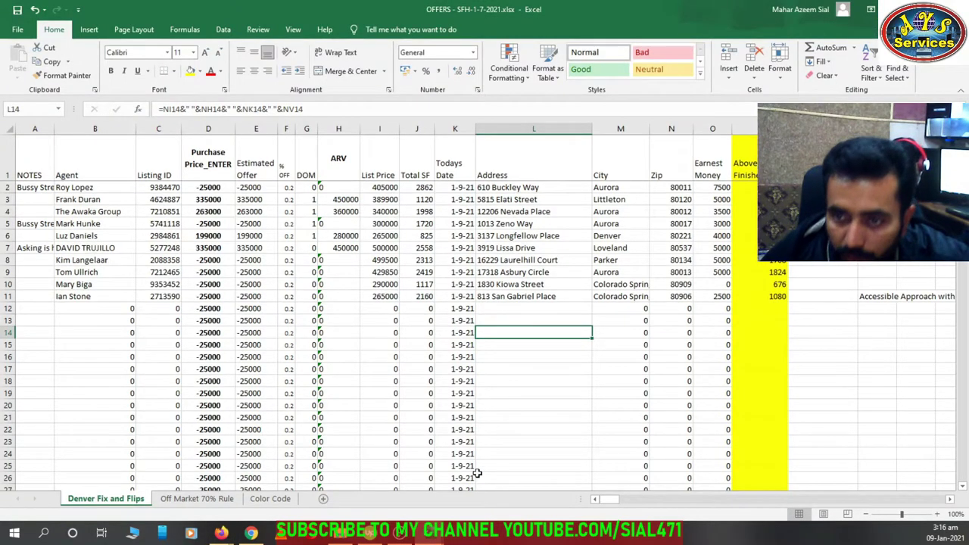
{"action": "mouse_move", "coordinate": [221, 533]}
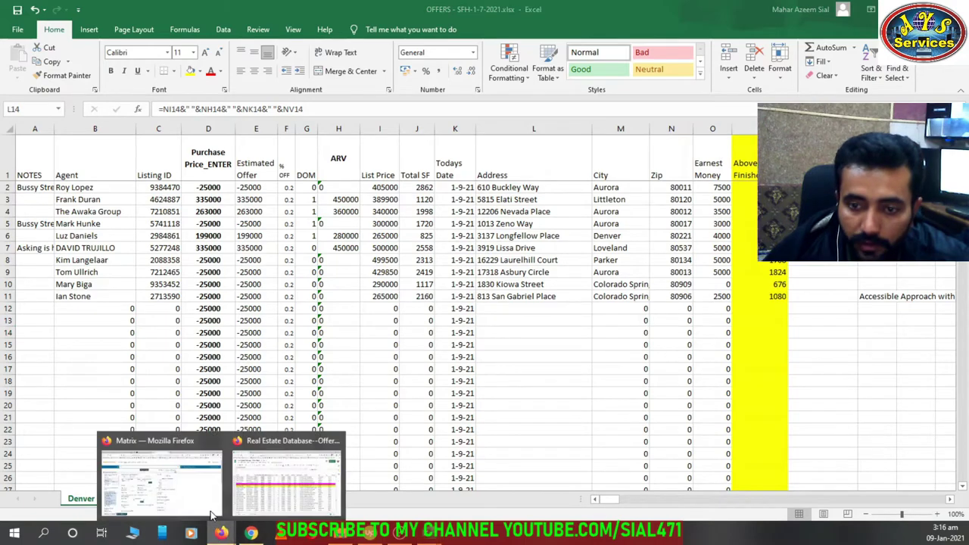
{"action": "left_click", "coordinate": [160, 454]}
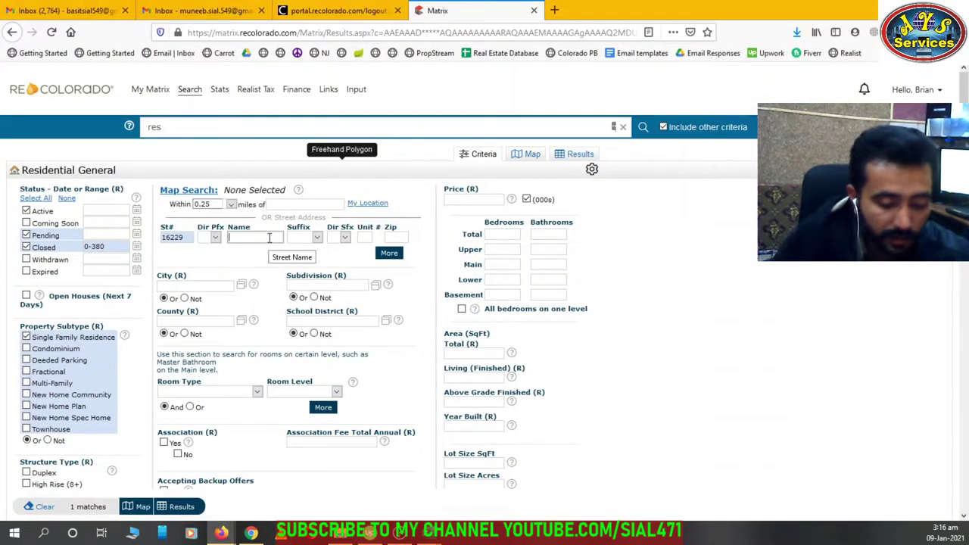
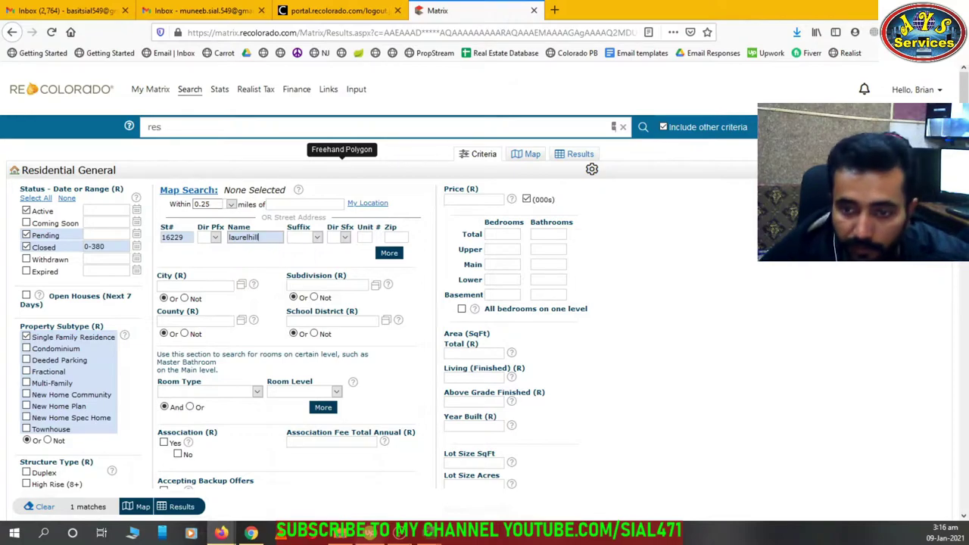
{"action": "left_click", "coordinate": [429, 533]}
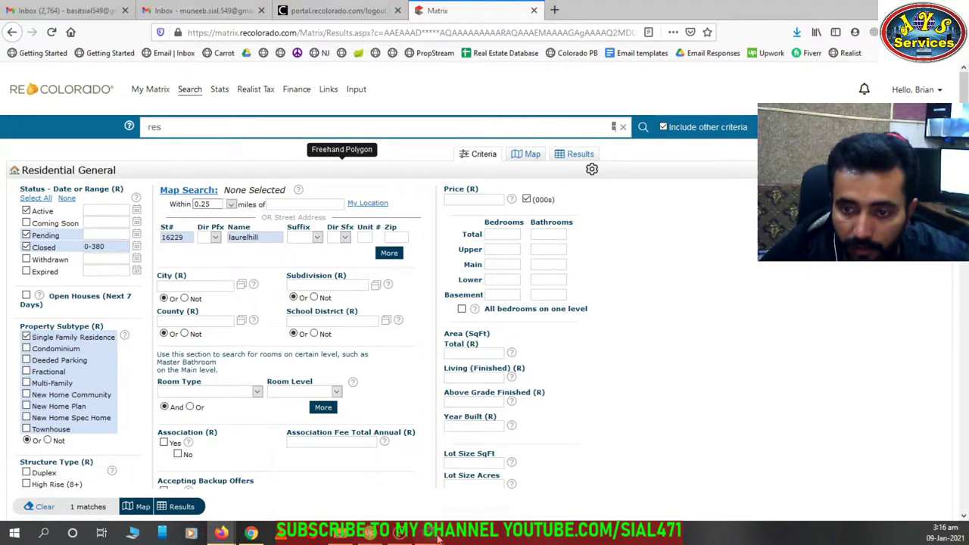
{"action": "left_click", "coordinate": [486, 493]}
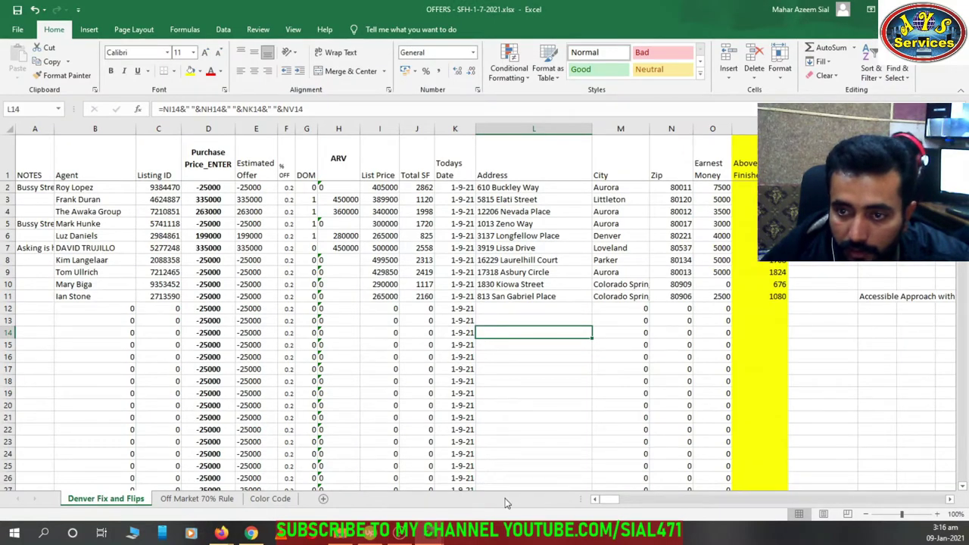
{"action": "mouse_move", "coordinate": [221, 533]}
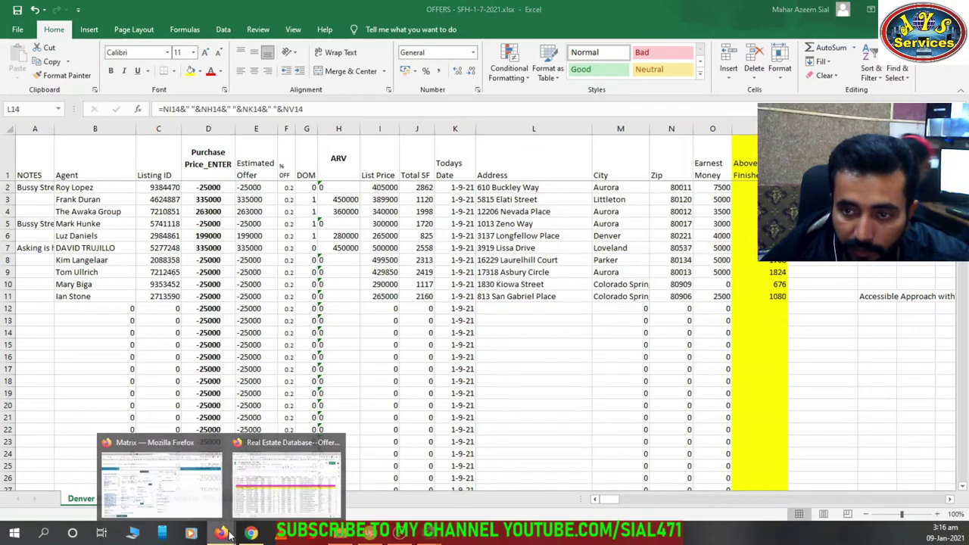
{"action": "left_click", "coordinate": [229, 473]}
{"action": "left_click", "coordinate": [241, 260]}
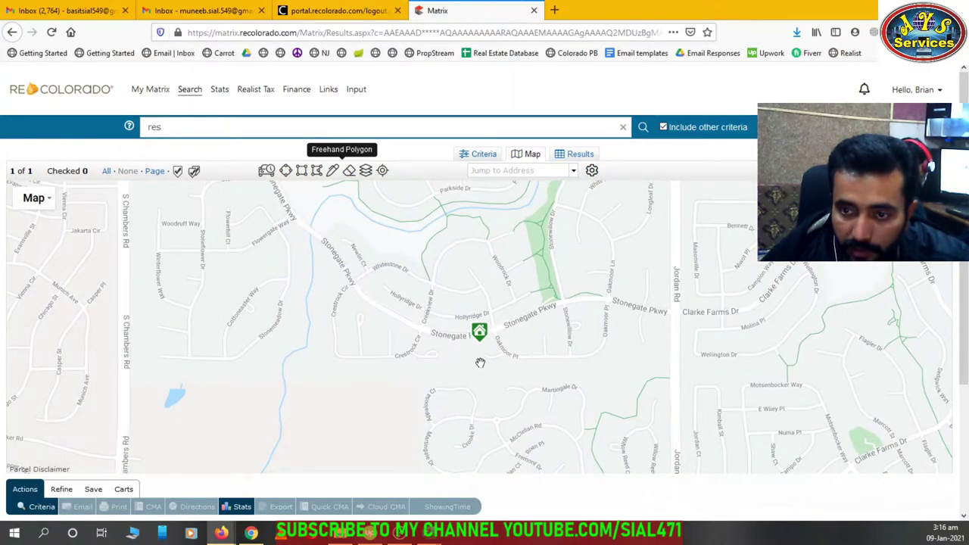
{"action": "scroll", "coordinate": [480, 353], "scroll_direction": "up", "scroll_amount": 1}
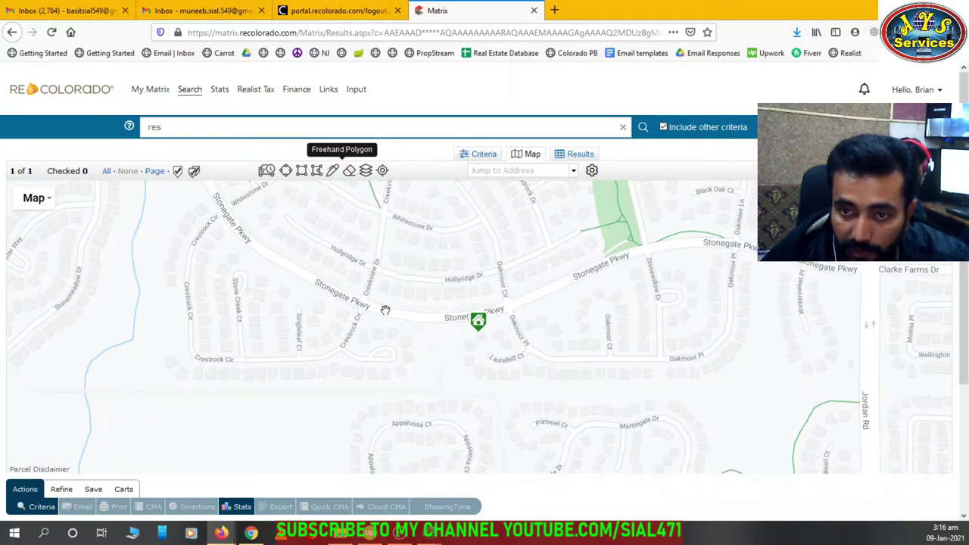
{"action": "left_click", "coordinate": [47, 200]}
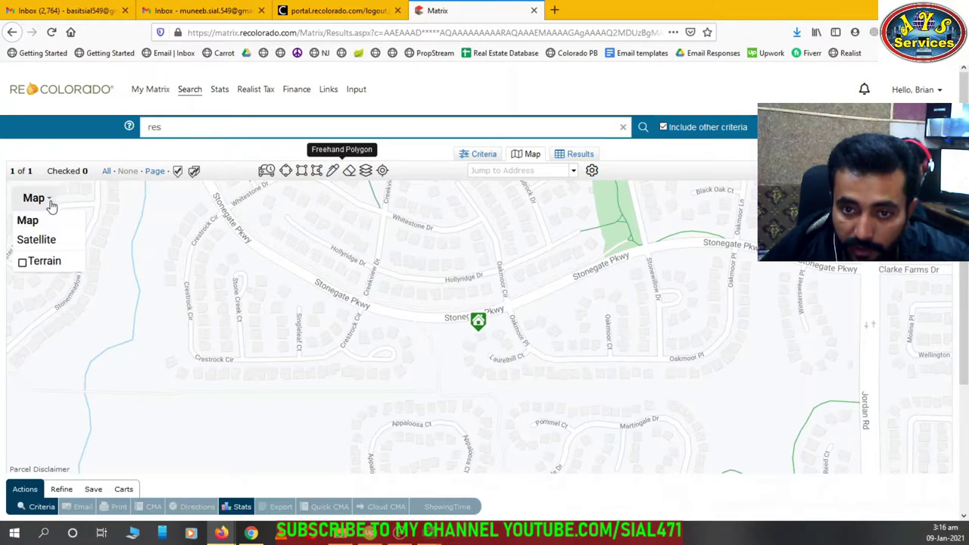
{"action": "left_click", "coordinate": [36, 239]}
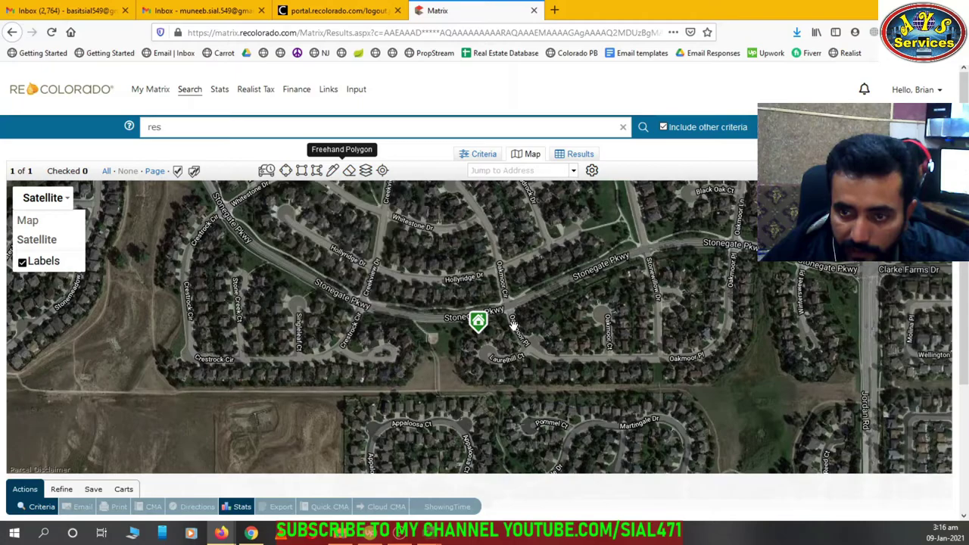
Step: Zoom in and pan the satellite view to centre the house and Laurelhill Ct cul-de-sac
{"action": "scroll", "coordinate": [498, 325], "scroll_direction": "up", "scroll_amount": 1}
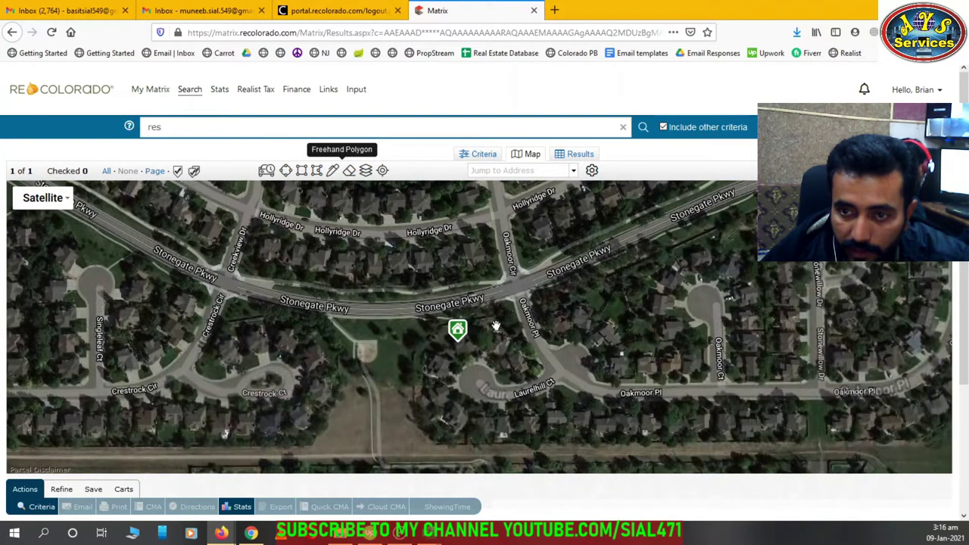
{"action": "scroll", "coordinate": [496, 326], "scroll_direction": "up", "scroll_amount": 1}
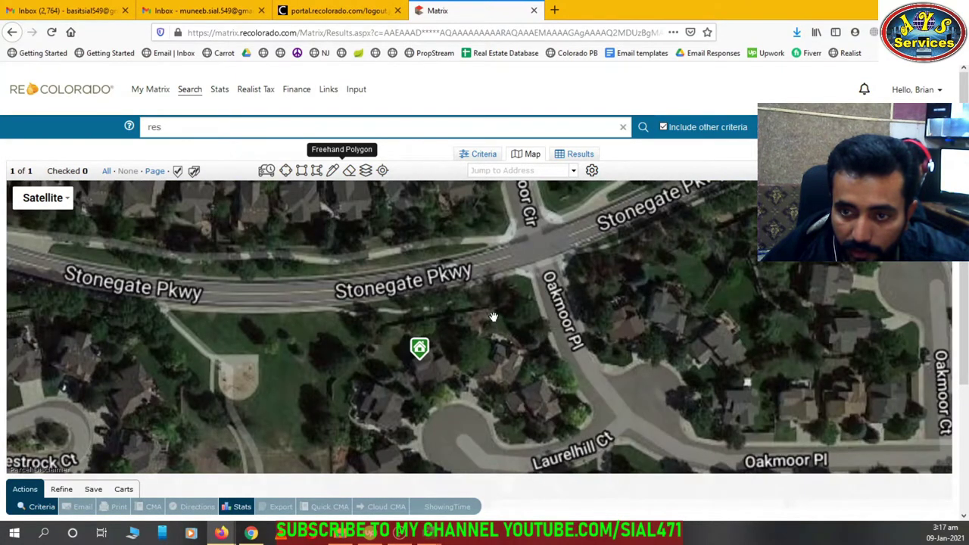
{"action": "scroll", "coordinate": [493, 316], "scroll_direction": "up", "scroll_amount": 1}
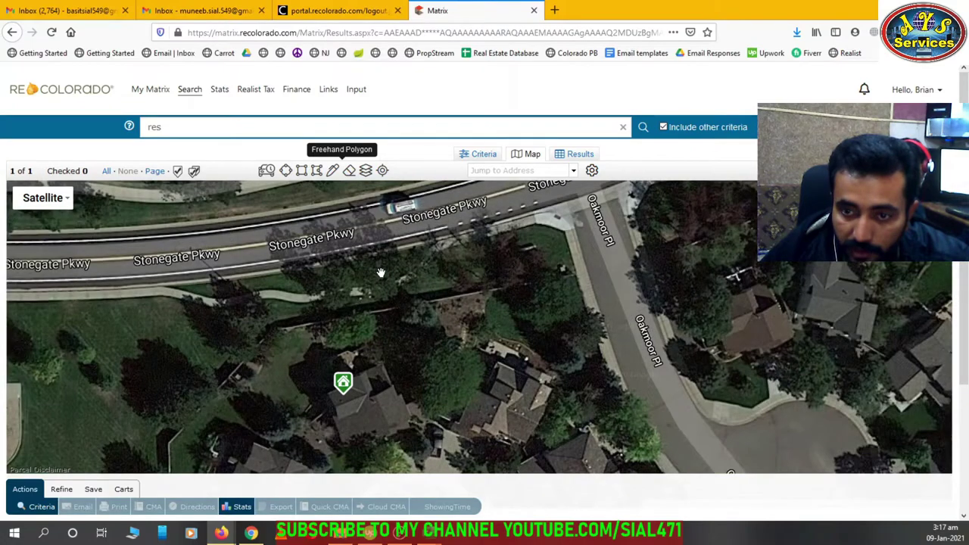
{"action": "left_click_drag", "start_coordinate": [392, 280], "coordinate": [425, 332]}
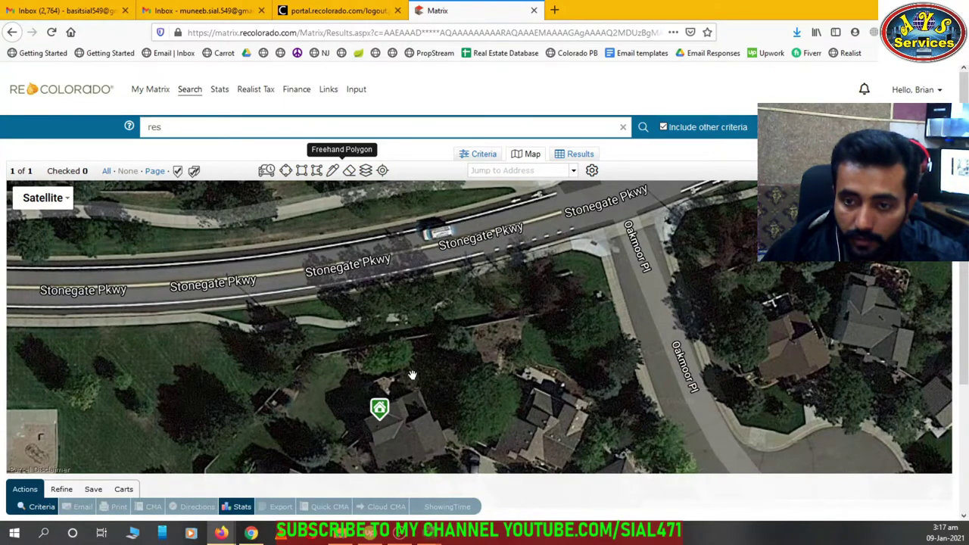
{"action": "left_click_drag", "start_coordinate": [411, 374], "coordinate": [411, 316]}
{"action": "mouse_move", "coordinate": [377, 356]}
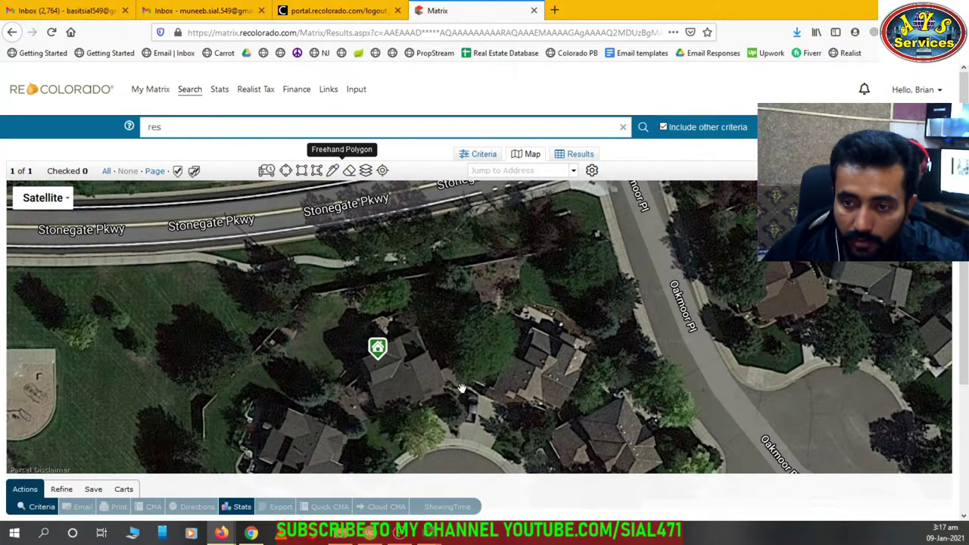
{"action": "scroll", "coordinate": [462, 388], "scroll_direction": "down", "scroll_amount": 1}
{"action": "left_click_drag", "start_coordinate": [453, 345], "coordinate": [456, 282]}
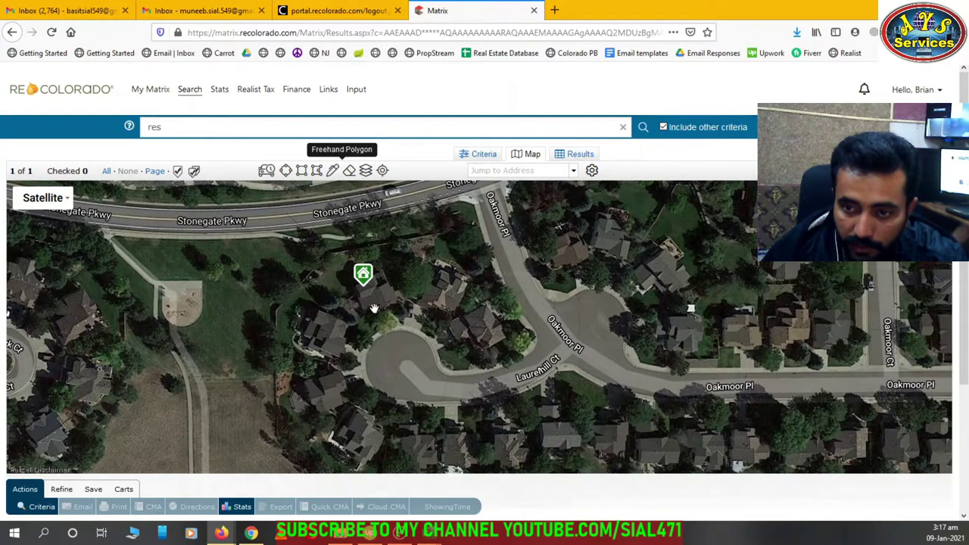
{"action": "left_click_drag", "start_coordinate": [426, 255], "coordinate": [421, 303]}
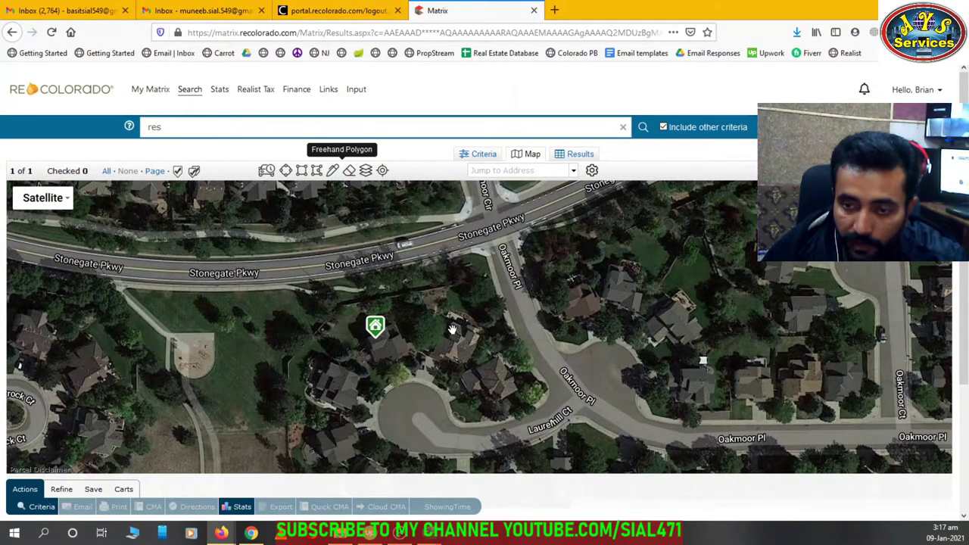
{"action": "left_click_drag", "start_coordinate": [444, 331], "coordinate": [430, 286]}
Step: Return to the Denver Fix and Flips offers spreadsheet in Excel
{"action": "scroll", "coordinate": [429, 286], "scroll_direction": "down", "scroll_amount": 2}
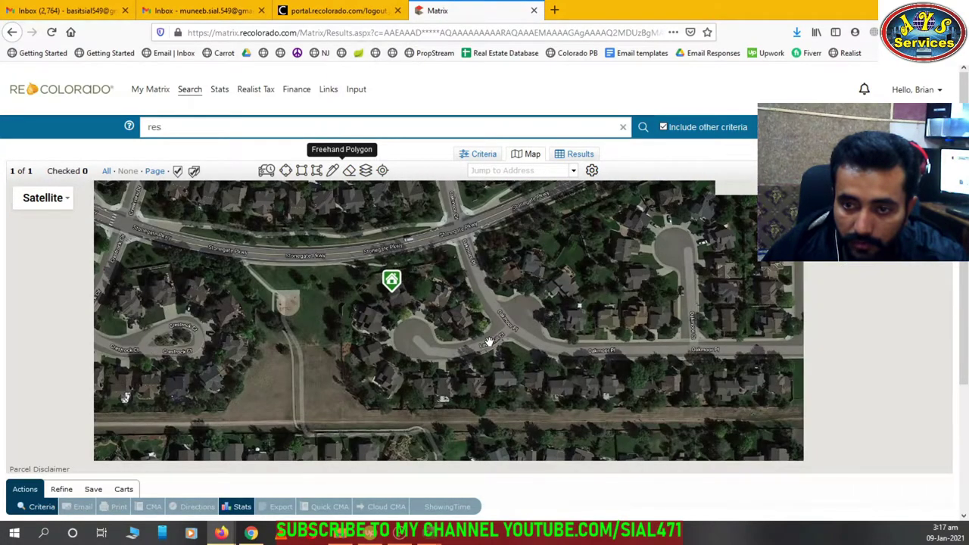
{"action": "mouse_move", "coordinate": [457, 493]}
{"action": "left_click", "coordinate": [492, 484]}
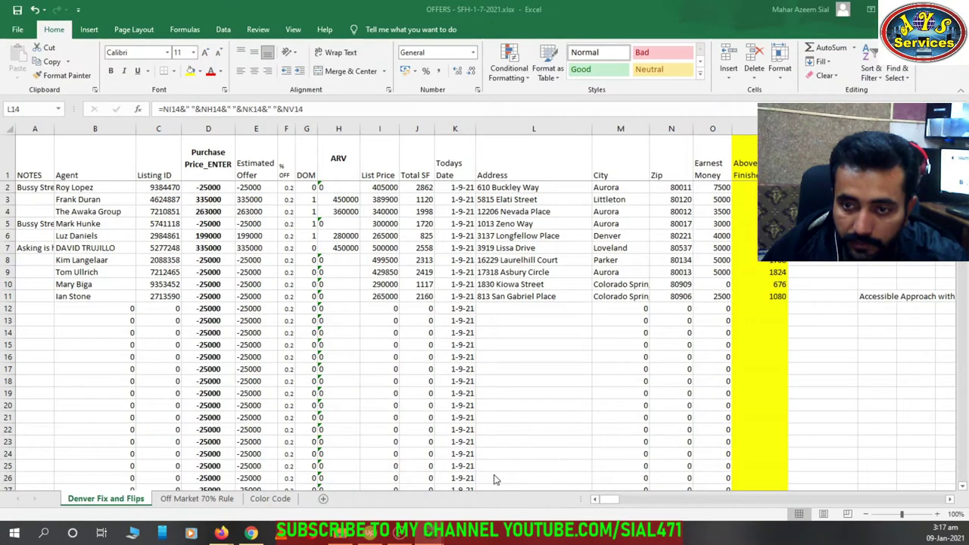
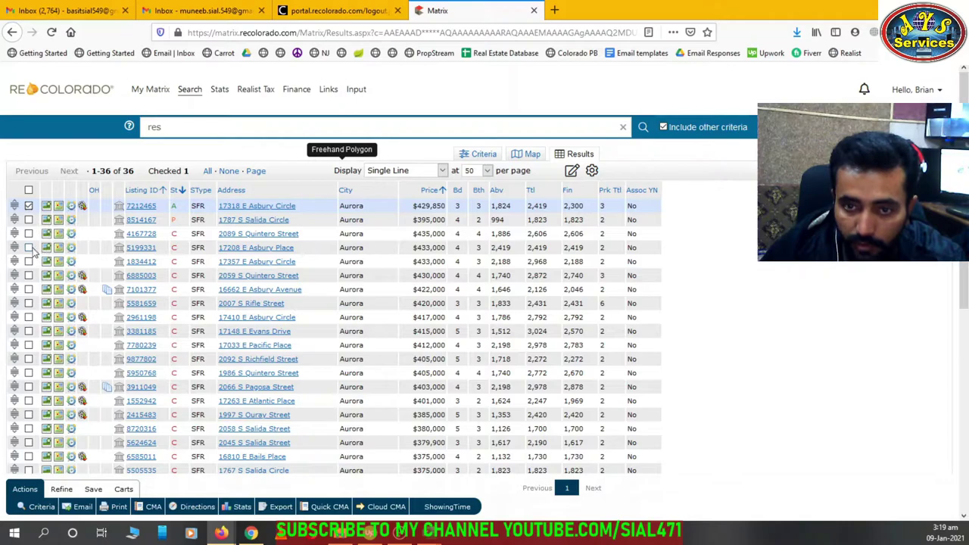
{"action": "left_click", "coordinate": [28, 248]}
{"action": "left_click", "coordinate": [46, 206]}
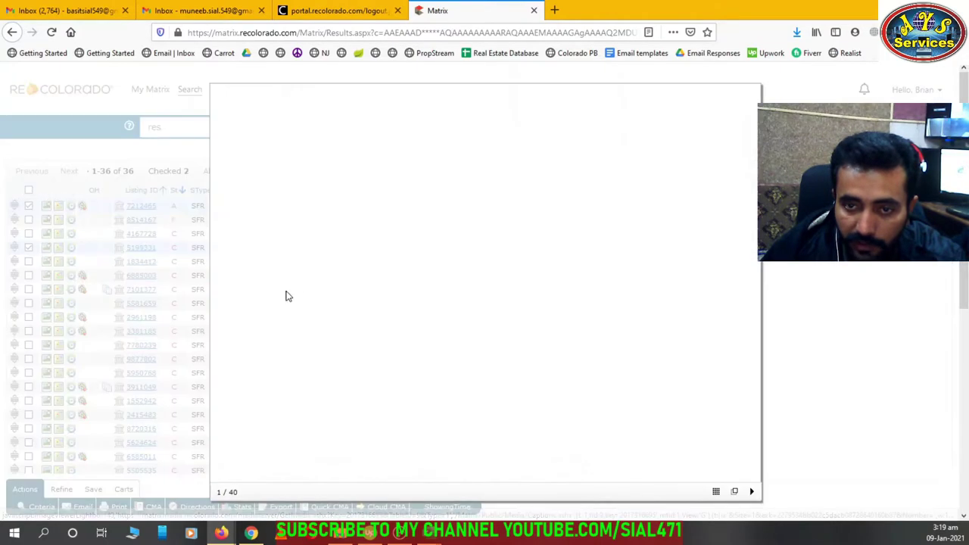
{"action": "left_click", "coordinate": [751, 292]}
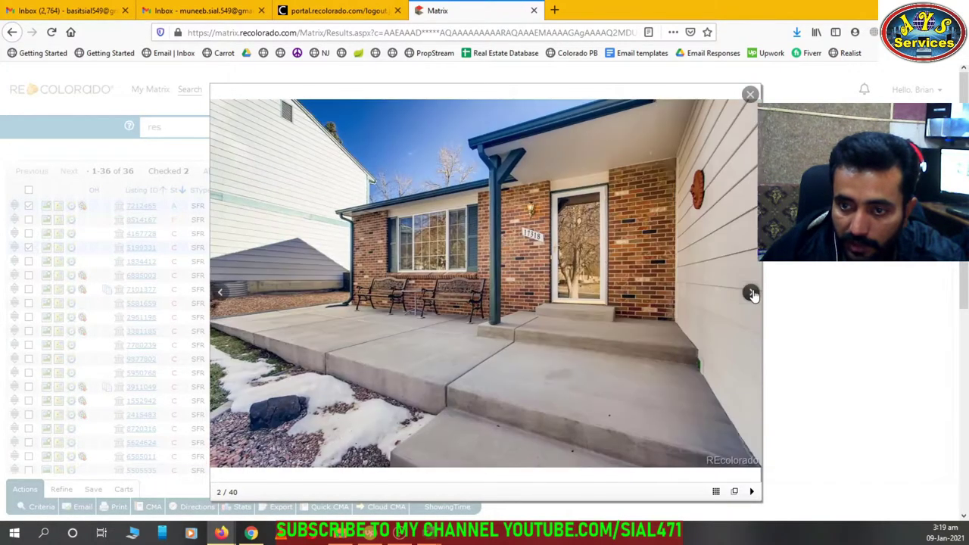
{"action": "left_click", "coordinate": [751, 293]}
{"action": "left_click", "coordinate": [752, 294]}
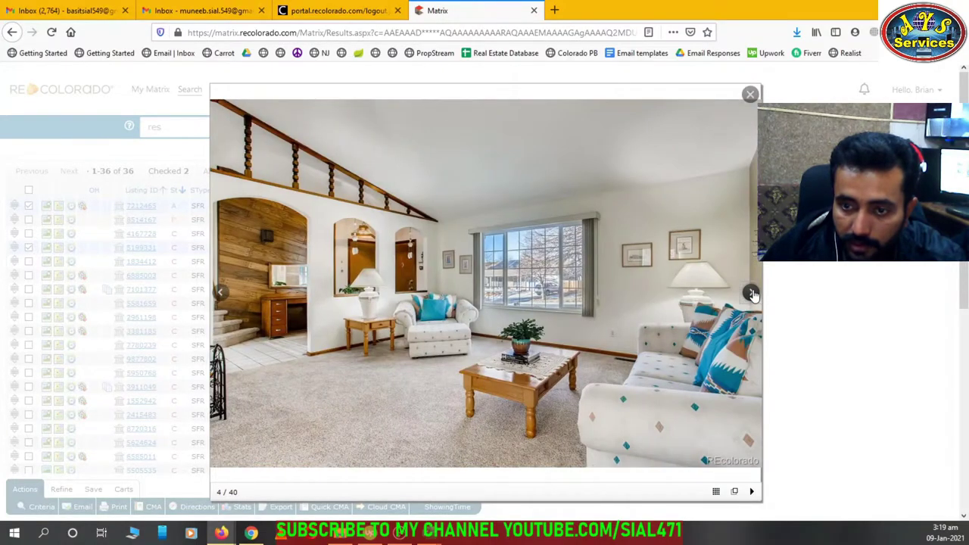
{"action": "left_click", "coordinate": [752, 294]}
{"action": "left_click", "coordinate": [752, 293]}
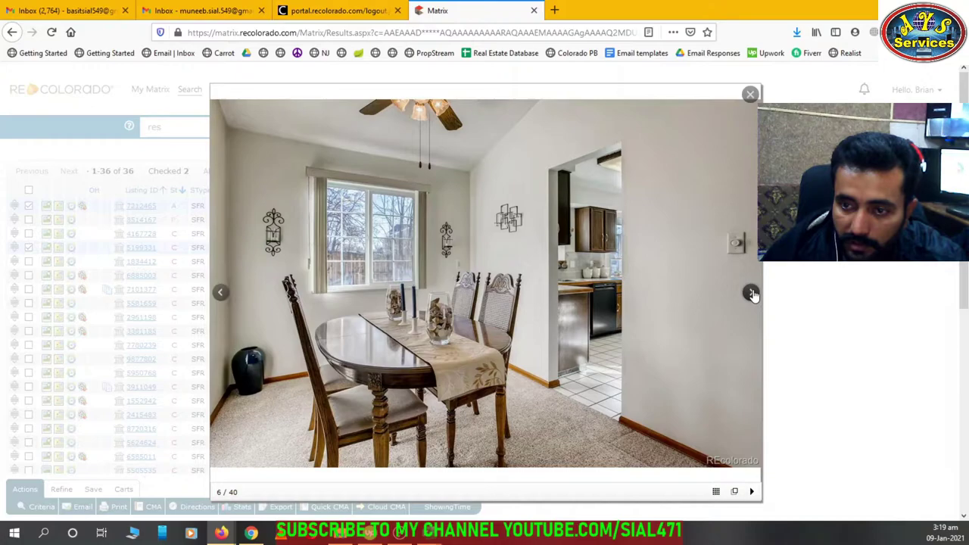
{"action": "left_click", "coordinate": [751, 294]}
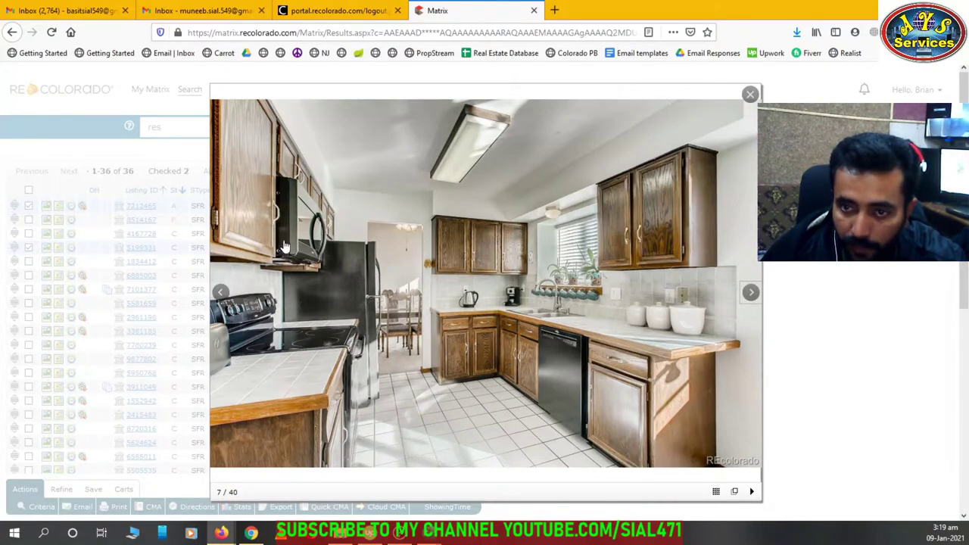
Step: Continue through the family room, bedroom, bathroom, basement and laundry photos, then close the gallery
{"action": "left_click", "coordinate": [751, 293]}
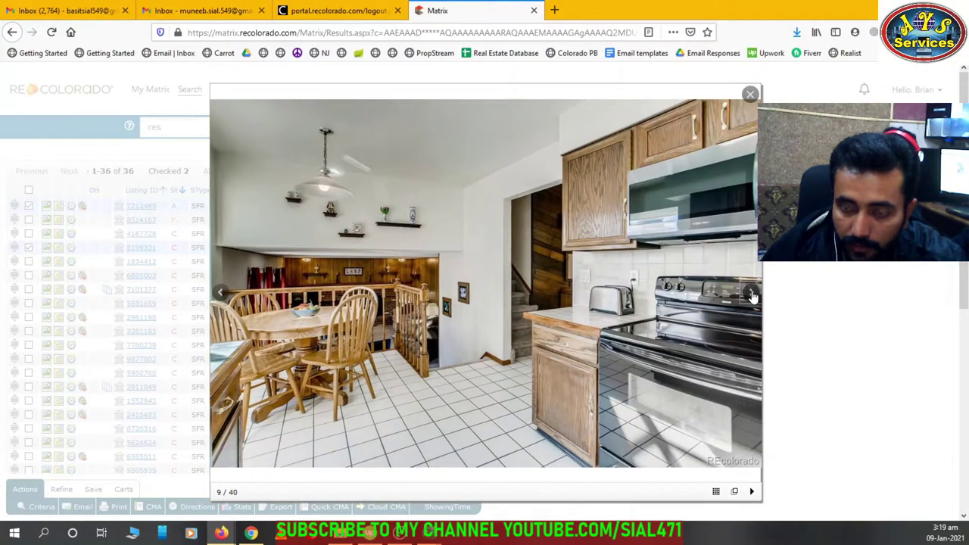
{"action": "left_click", "coordinate": [752, 296]}
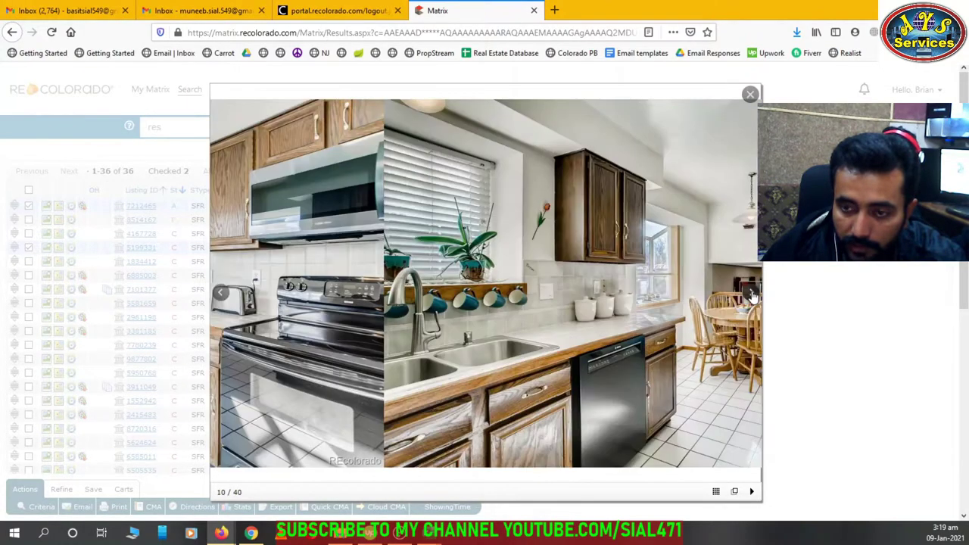
{"action": "left_click", "coordinate": [752, 295]}
{"action": "left_click", "coordinate": [751, 296]}
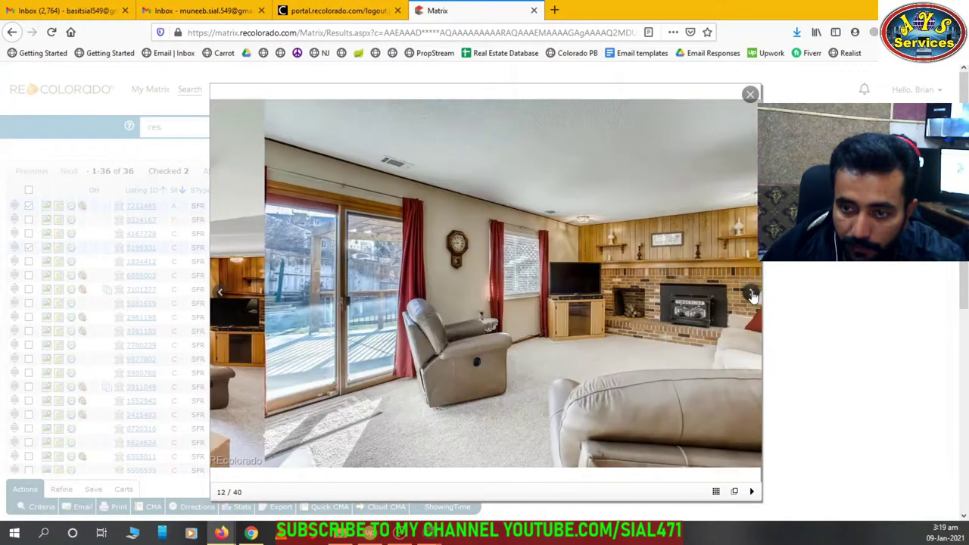
{"action": "left_click", "coordinate": [752, 295]}
{"action": "left_click", "coordinate": [751, 296]}
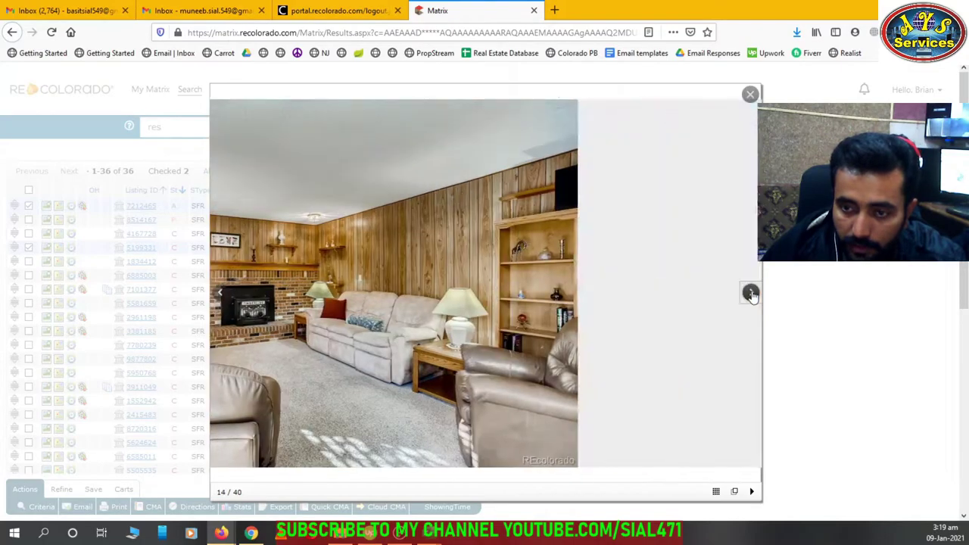
{"action": "left_click", "coordinate": [752, 296]}
{"action": "left_click", "coordinate": [751, 296]}
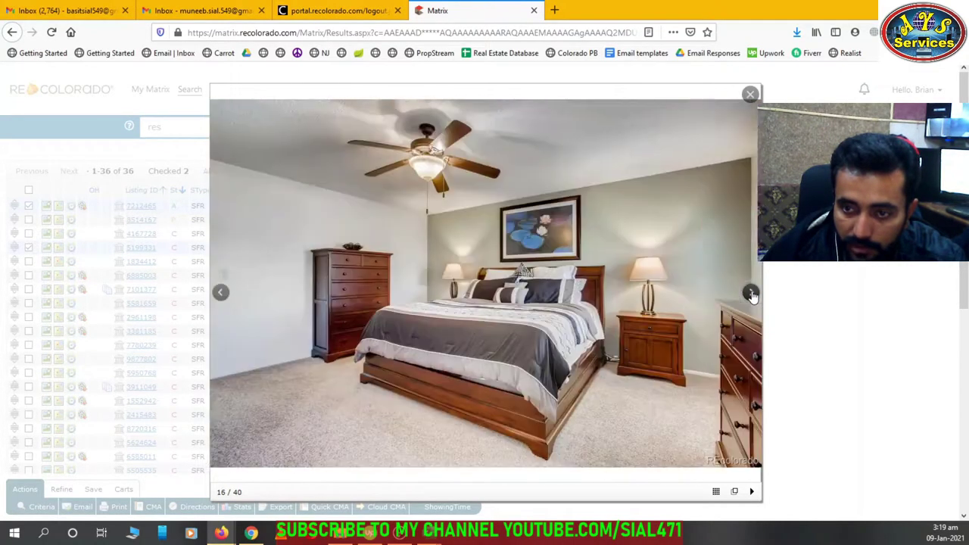
{"action": "left_click", "coordinate": [752, 296]}
{"action": "left_click", "coordinate": [751, 295]}
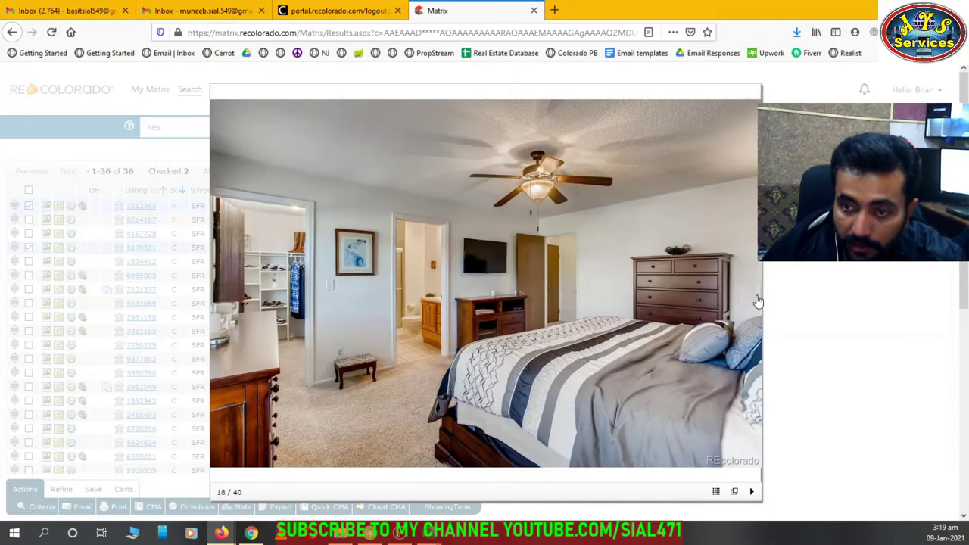
{"action": "left_click", "coordinate": [753, 297]}
{"action": "left_click", "coordinate": [753, 297]}
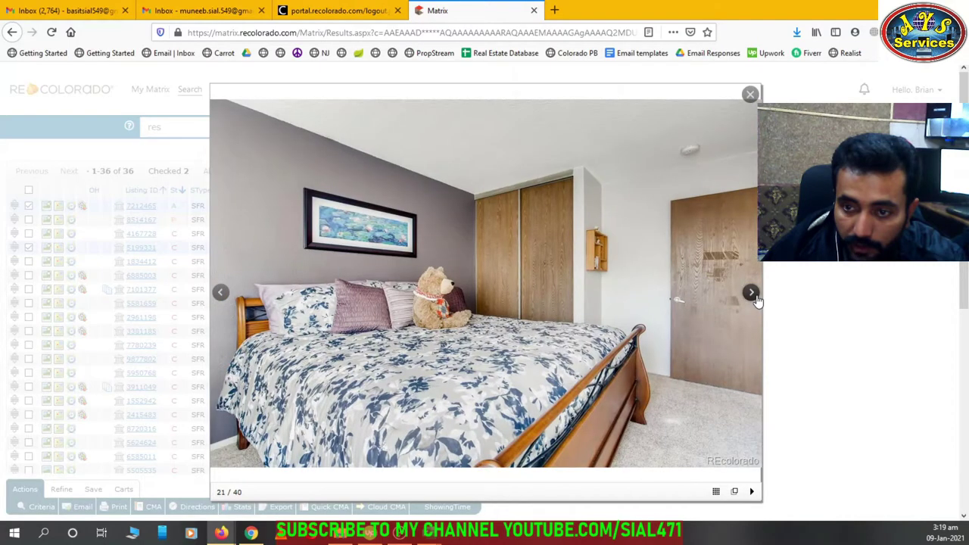
{"action": "left_click", "coordinate": [753, 296]}
{"action": "left_click", "coordinate": [753, 297]}
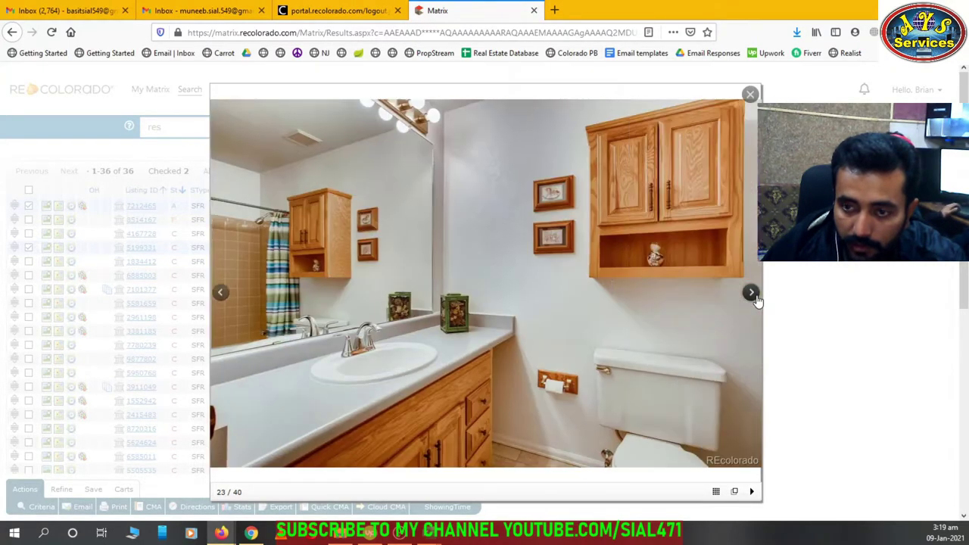
{"action": "left_click", "coordinate": [753, 297]}
{"action": "left_click", "coordinate": [753, 297]}
{"action": "left_click", "coordinate": [753, 296]}
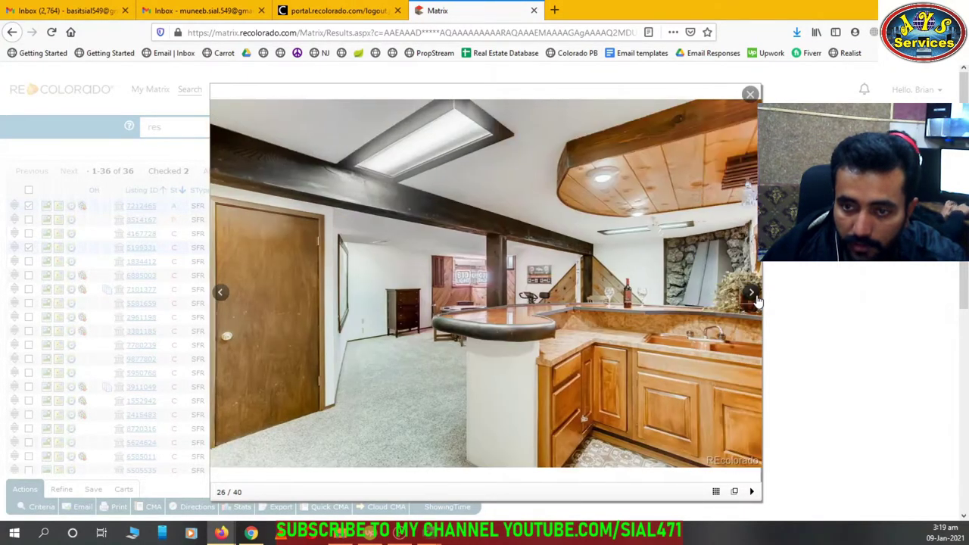
{"action": "left_click", "coordinate": [753, 297]}
{"action": "left_click", "coordinate": [753, 296]}
{"action": "left_click", "coordinate": [753, 297]}
{"action": "left_click", "coordinate": [750, 93]}
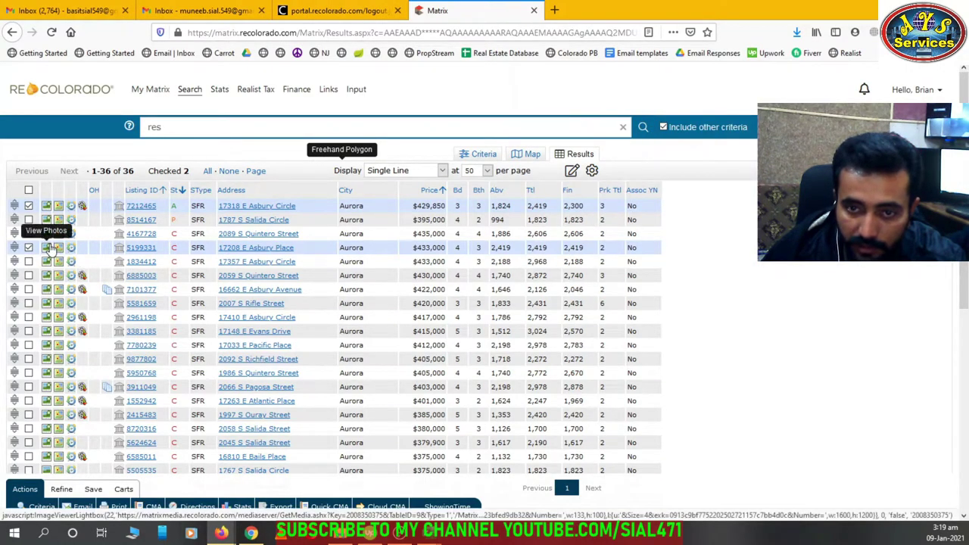
{"action": "left_click", "coordinate": [46, 219]}
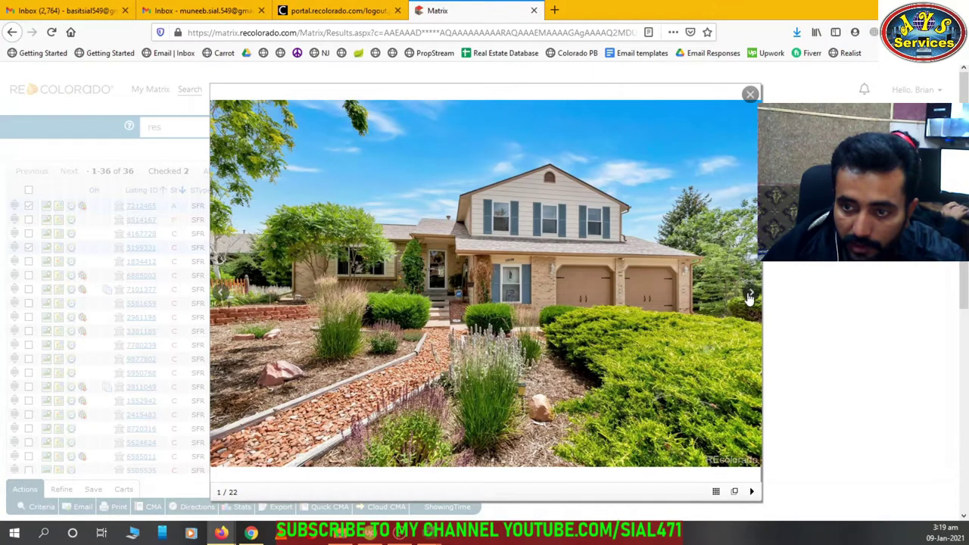
{"action": "left_click", "coordinate": [750, 295]}
{"action": "left_click", "coordinate": [749, 295]}
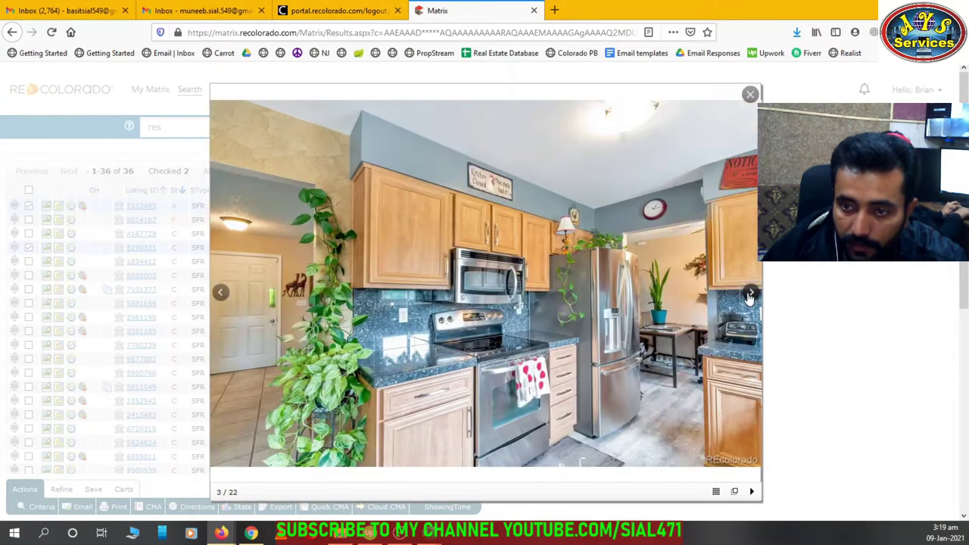
{"action": "left_click", "coordinate": [750, 295]}
{"action": "left_click", "coordinate": [749, 295]}
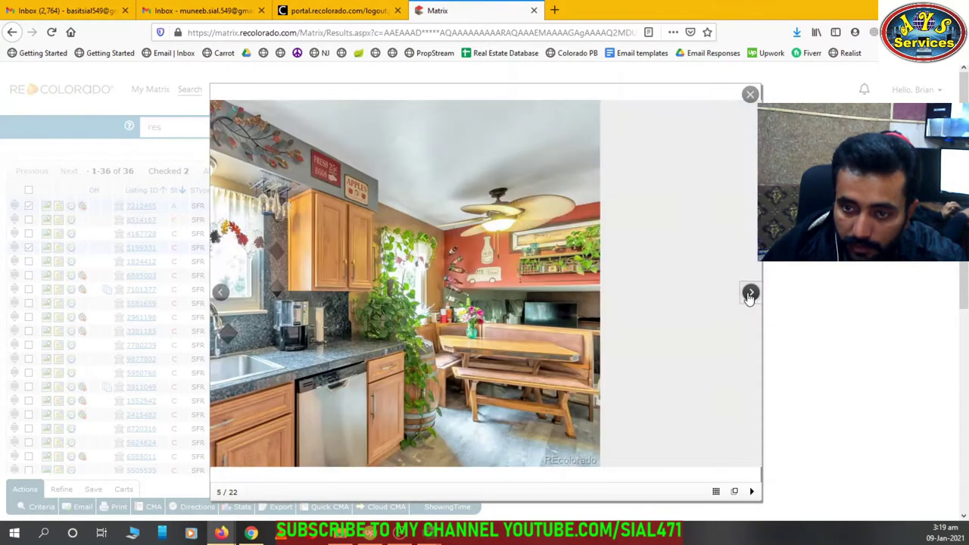
{"action": "left_click", "coordinate": [750, 295]}
{"action": "left_click", "coordinate": [750, 295]}
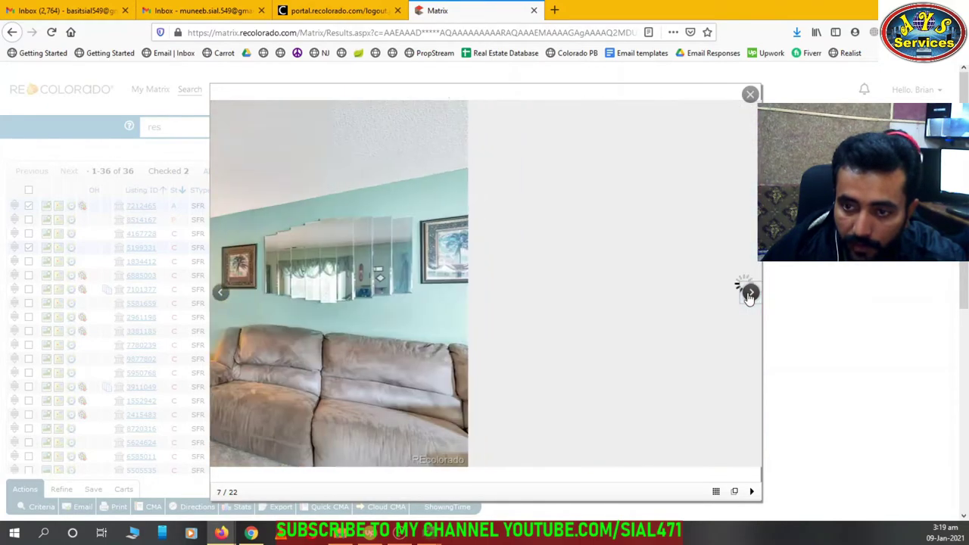
{"action": "left_click", "coordinate": [749, 295]}
{"action": "left_click", "coordinate": [749, 295]}
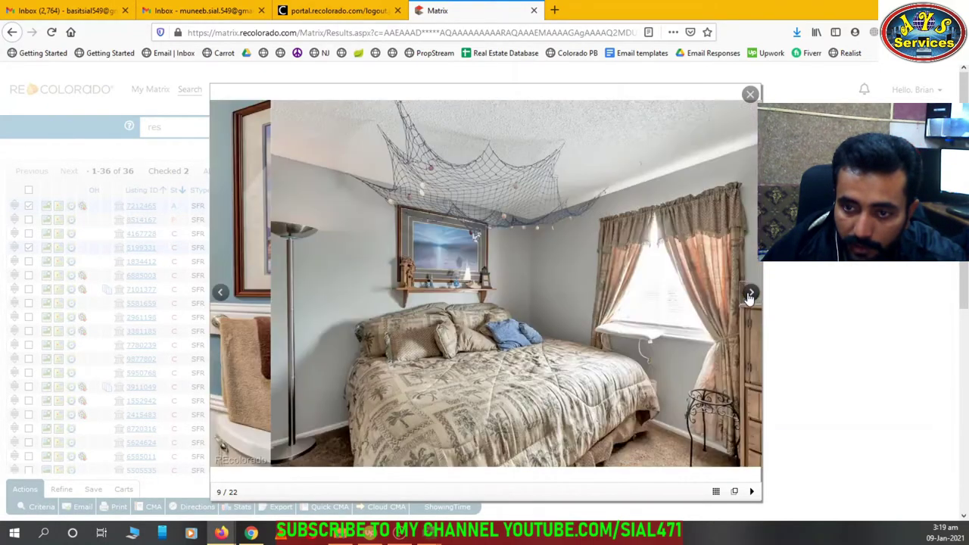
{"action": "left_click", "coordinate": [749, 295]}
{"action": "left_click", "coordinate": [750, 295]}
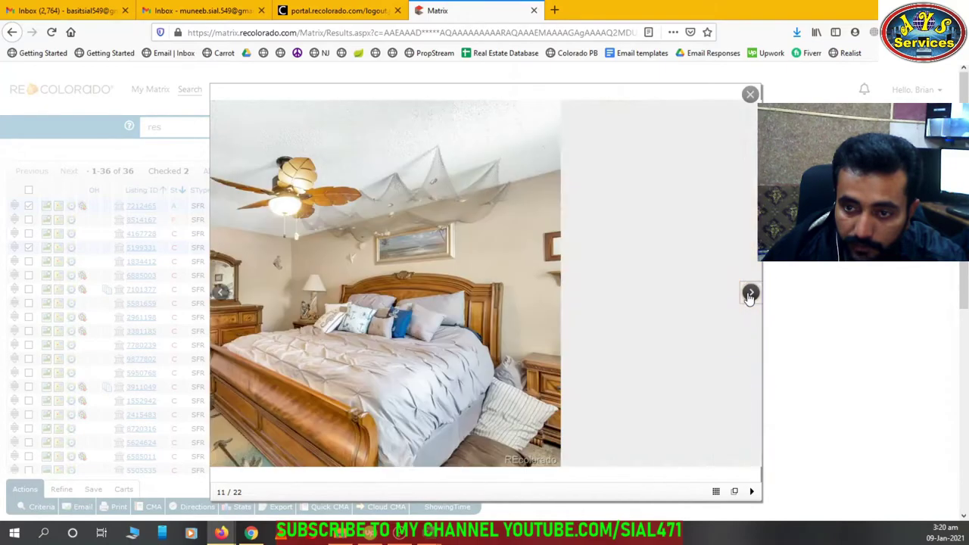
{"action": "left_click", "coordinate": [749, 295]}
{"action": "left_click", "coordinate": [750, 295]}
{"action": "left_click", "coordinate": [750, 295]}
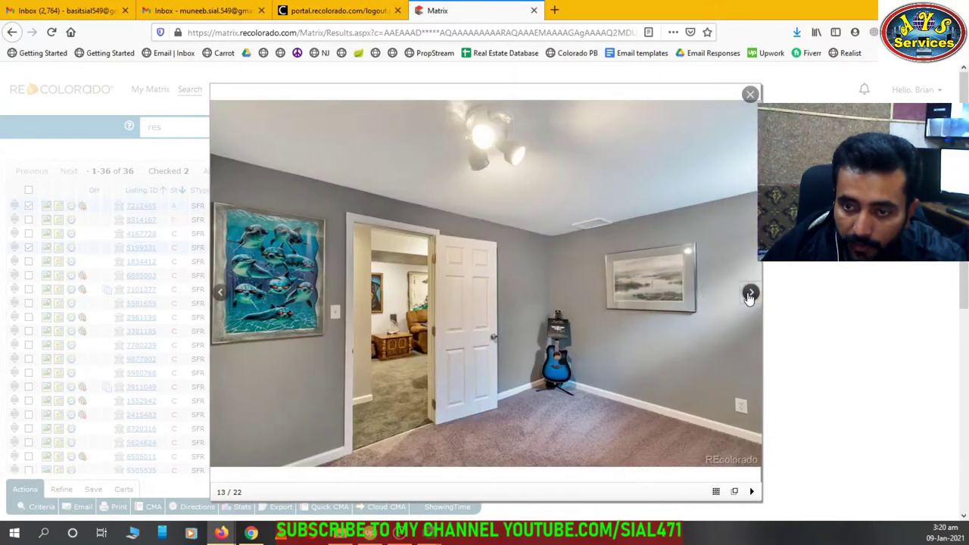
{"action": "left_click", "coordinate": [749, 296]}
{"action": "left_click", "coordinate": [749, 295]}
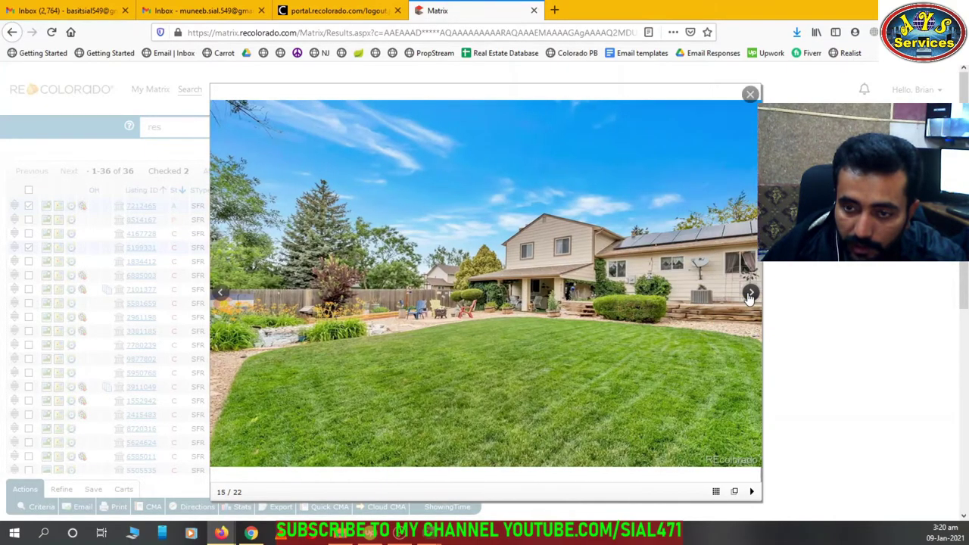
{"action": "left_click", "coordinate": [750, 295]}
{"action": "left_click", "coordinate": [749, 295]}
{"action": "left_click", "coordinate": [749, 295]}
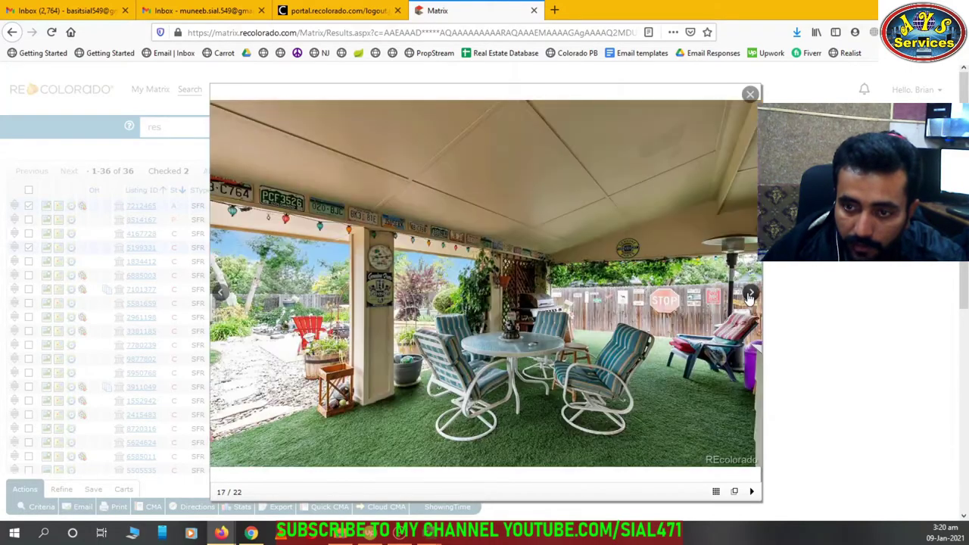
{"action": "left_click", "coordinate": [749, 295]}
{"action": "left_click", "coordinate": [749, 96]}
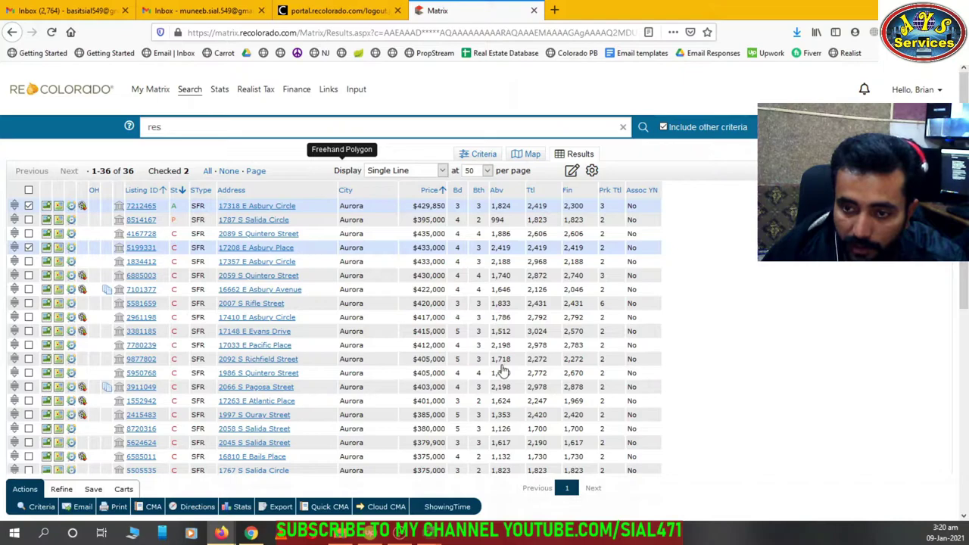
{"action": "mouse_move", "coordinate": [430, 533]}
{"action": "left_click", "coordinate": [487, 485]}
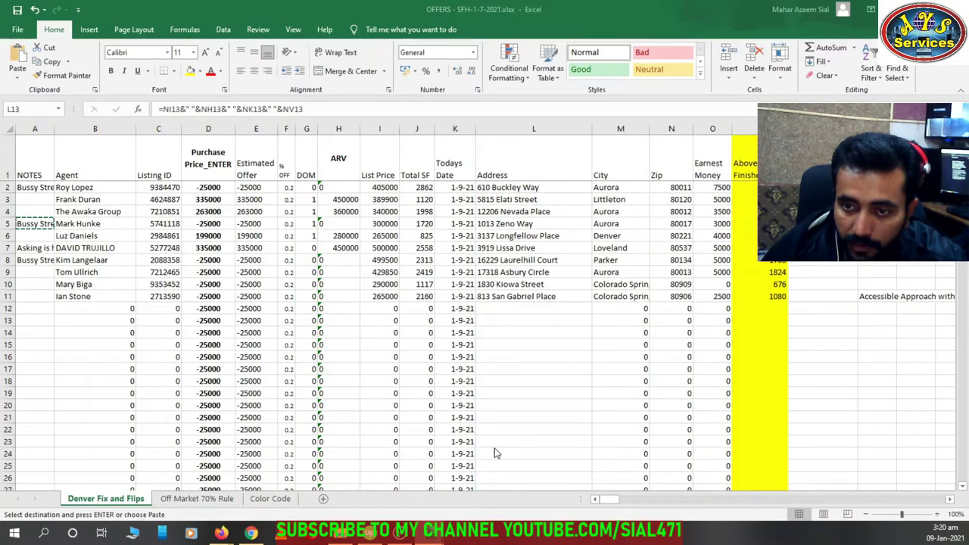
{"action": "left_click", "coordinate": [132, 323]}
{"action": "left_click", "coordinate": [8, 272]}
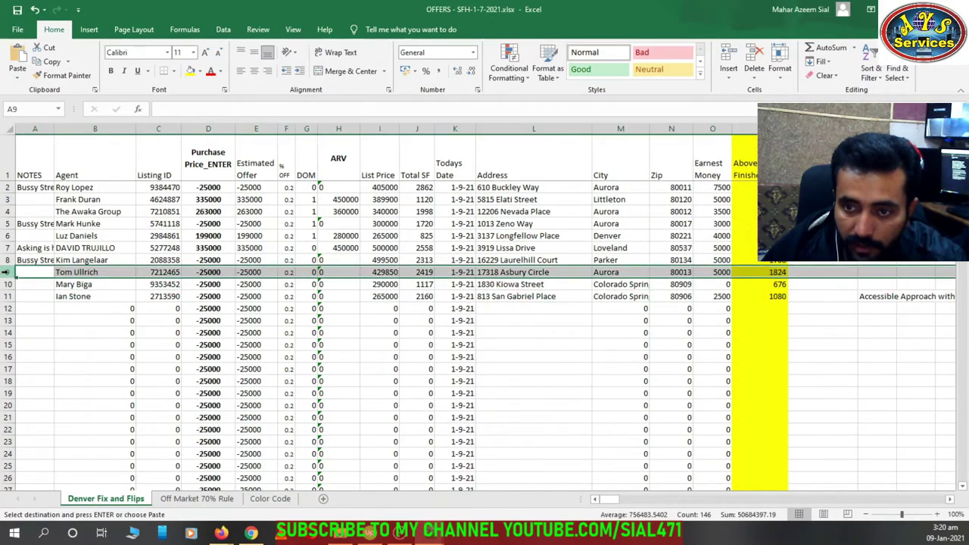
{"action": "right_click", "coordinate": [7, 272]}
{"action": "left_click", "coordinate": [76, 374]}
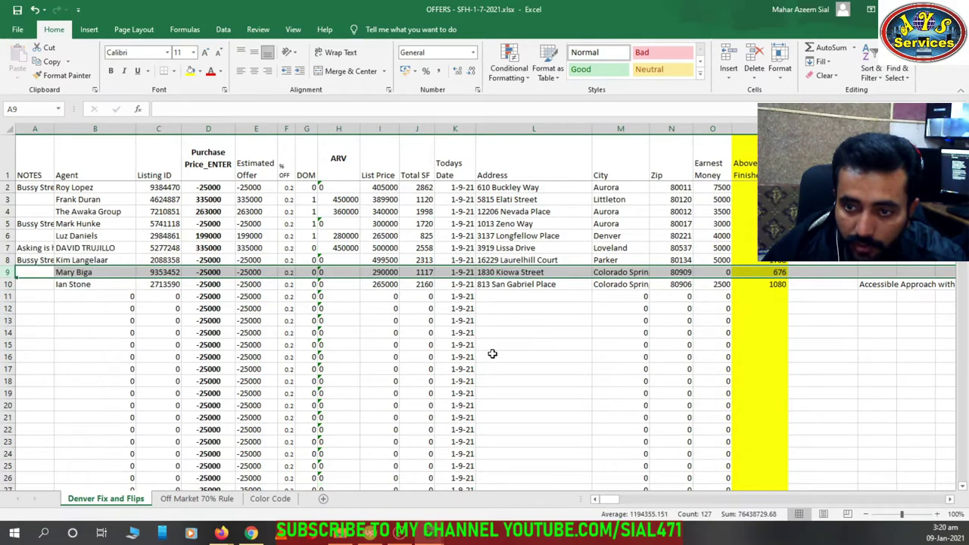
{"action": "left_click", "coordinate": [530, 343]}
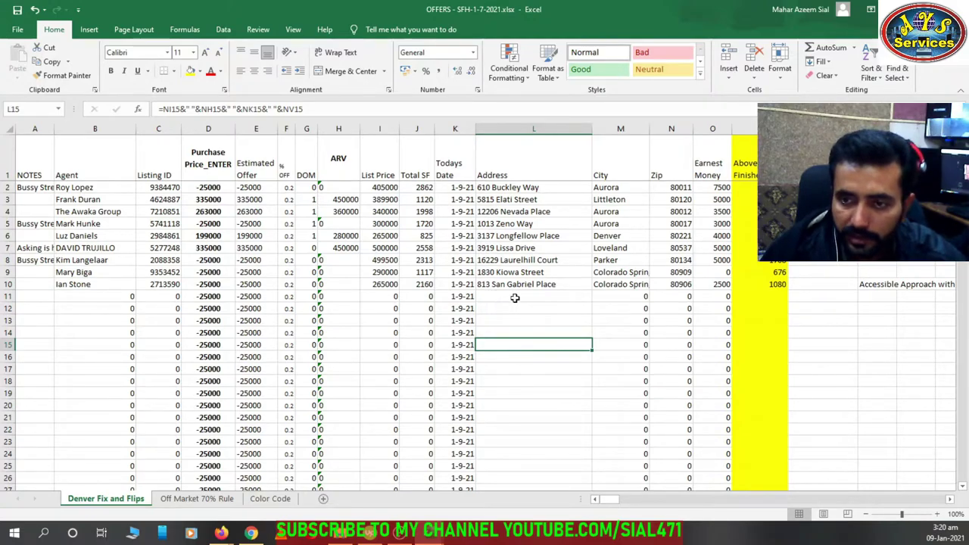
Step: Bring the Matrix browser window back and go to the search criteria form
{"action": "mouse_move", "coordinate": [223, 535]}
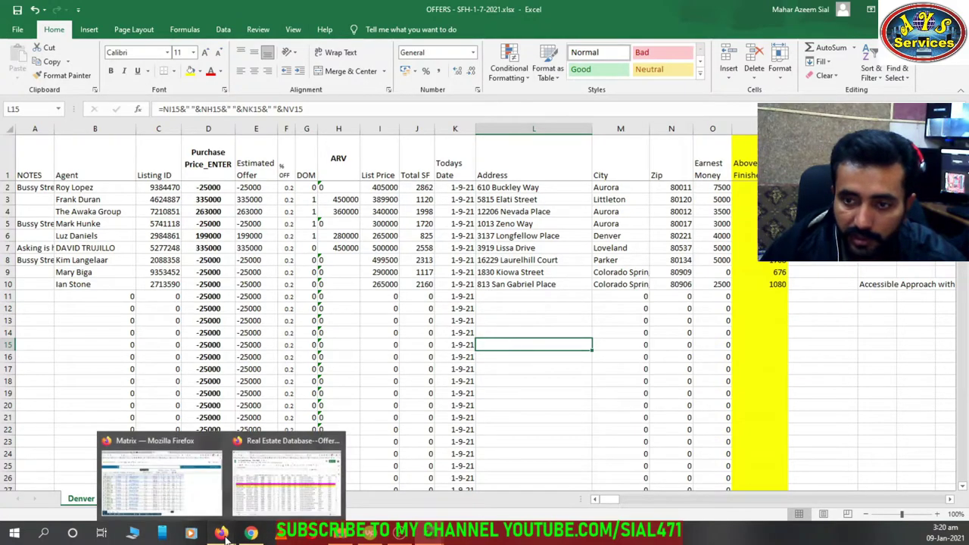
{"action": "left_click", "coordinate": [216, 509]}
{"action": "left_click", "coordinate": [481, 154]}
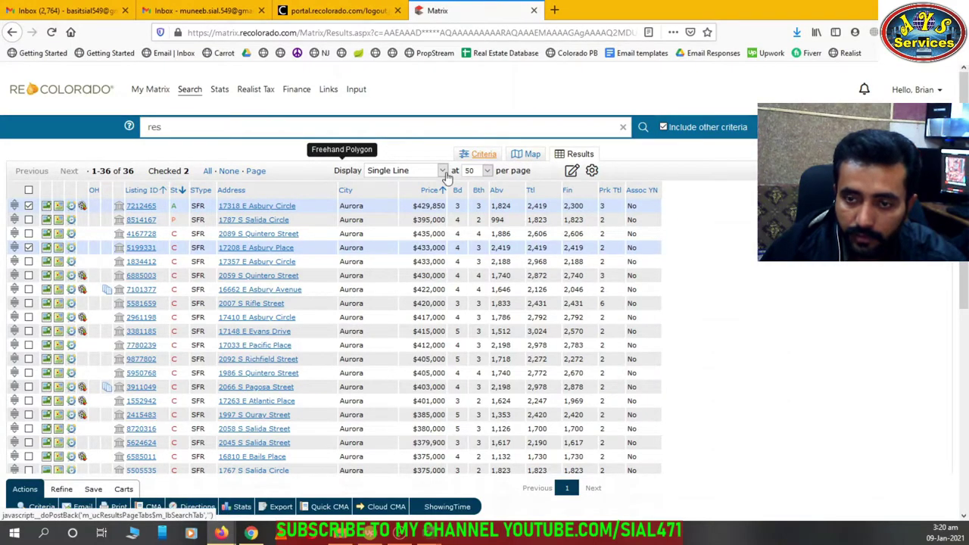
{"action": "left_click", "coordinate": [321, 191]}
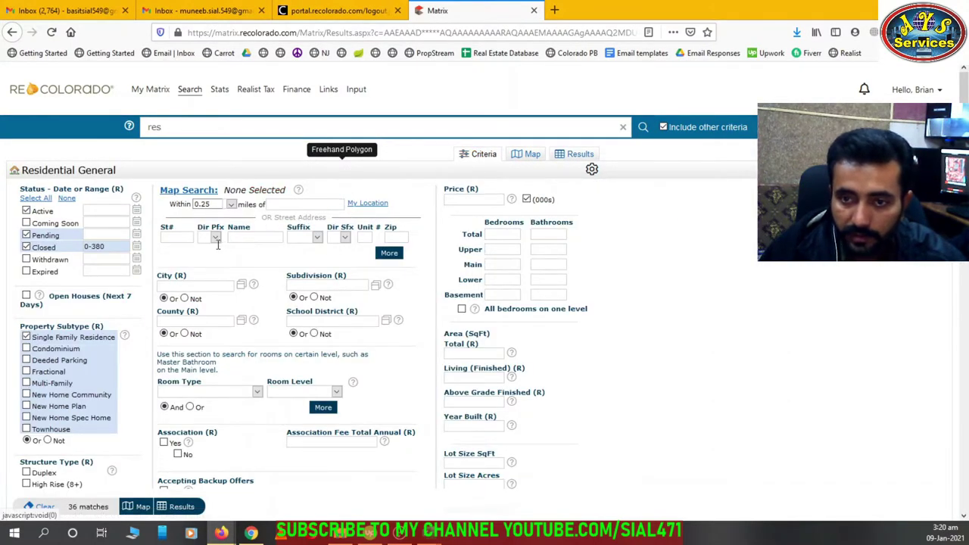
{"action": "left_click", "coordinate": [180, 238]}
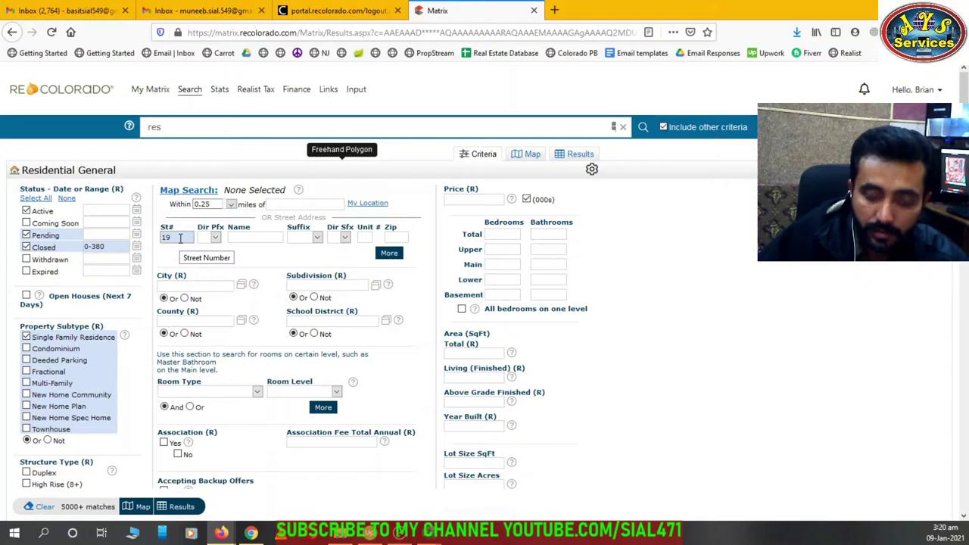
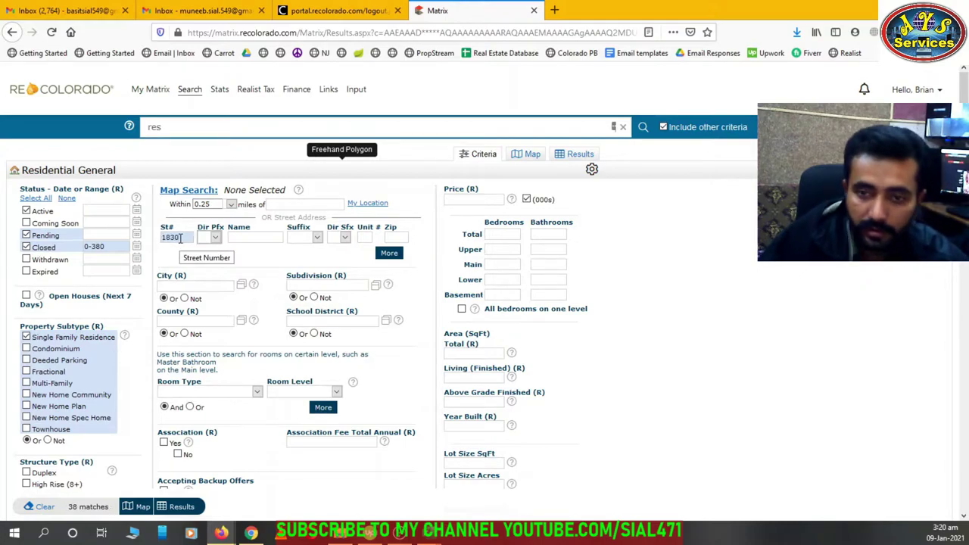
{"action": "key", "text": "Tab"}
{"action": "key", "text": "Tab"}
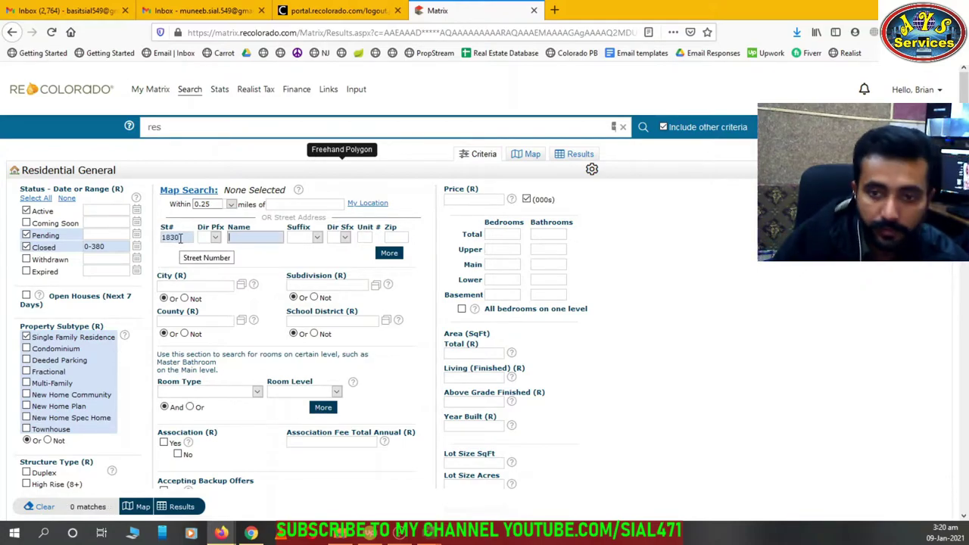
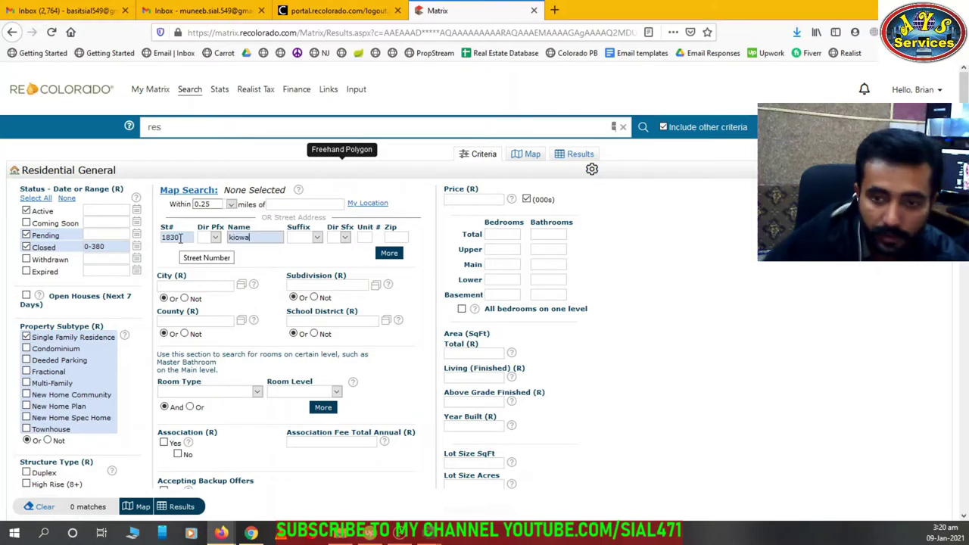
{"action": "left_click", "coordinate": [486, 486]}
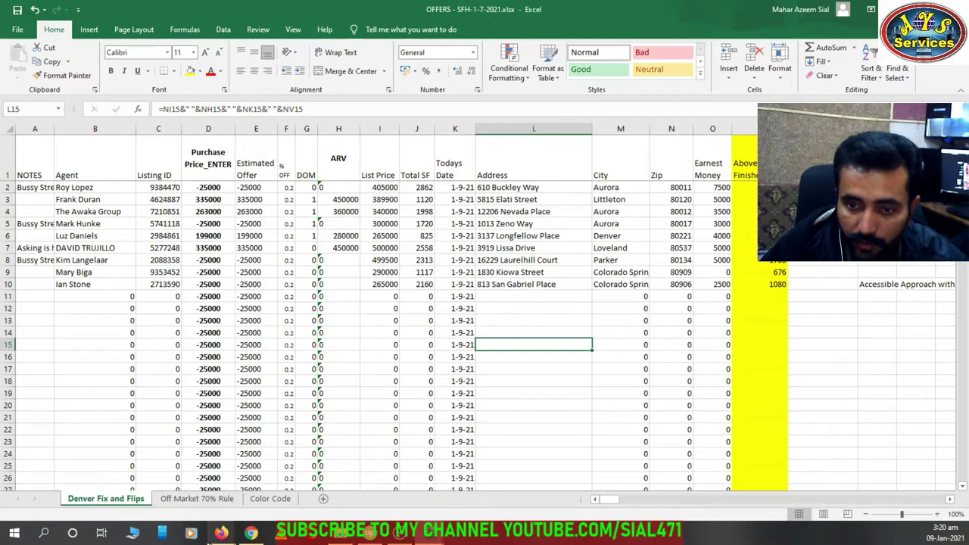
{"action": "mouse_move", "coordinate": [220, 533]}
{"action": "left_click", "coordinate": [188, 500]}
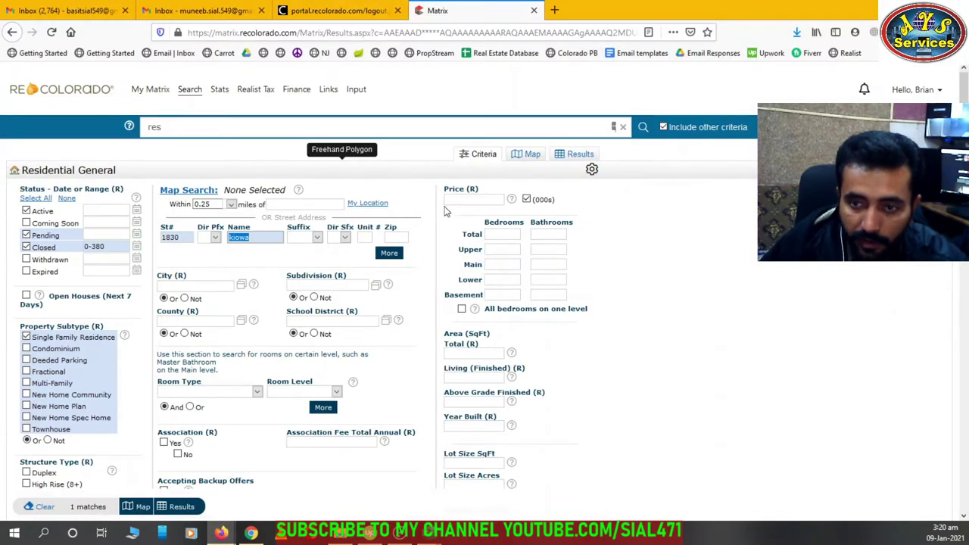
{"action": "left_click", "coordinate": [528, 165]}
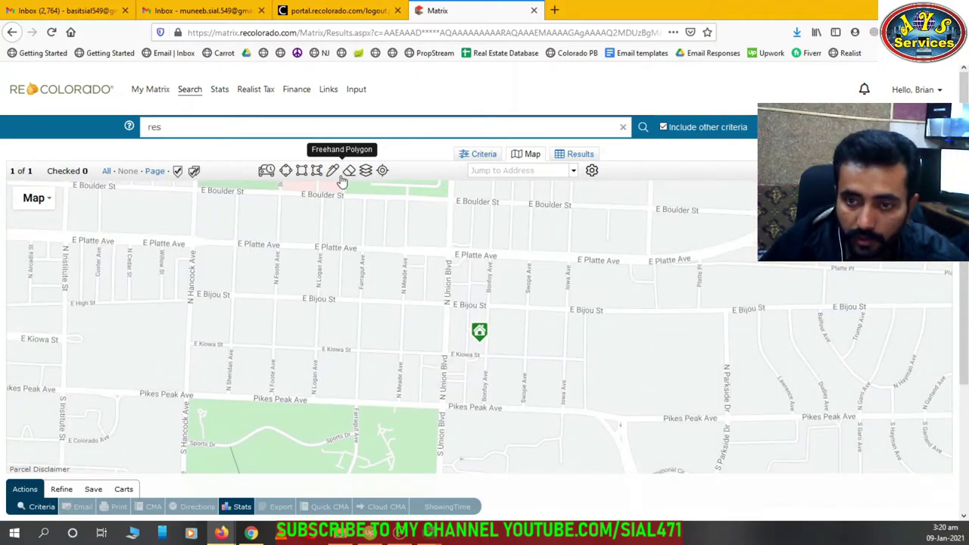
{"action": "left_click", "coordinate": [337, 173]}
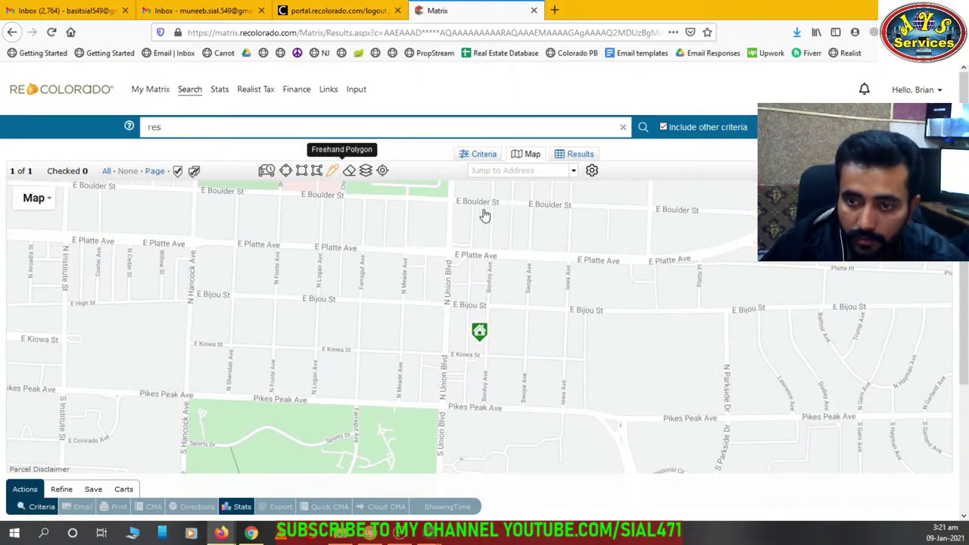
{"action": "mouse_move", "coordinate": [485, 210]}
{"action": "left_mouse_down"}
{"action": "mouse_move", "coordinate": [281, 277]}
{"action": "mouse_move", "coordinate": [432, 417]}
{"action": "mouse_move", "coordinate": [626, 344]}
{"action": "mouse_move", "coordinate": [485, 211]}
{"action": "left_mouse_up"}
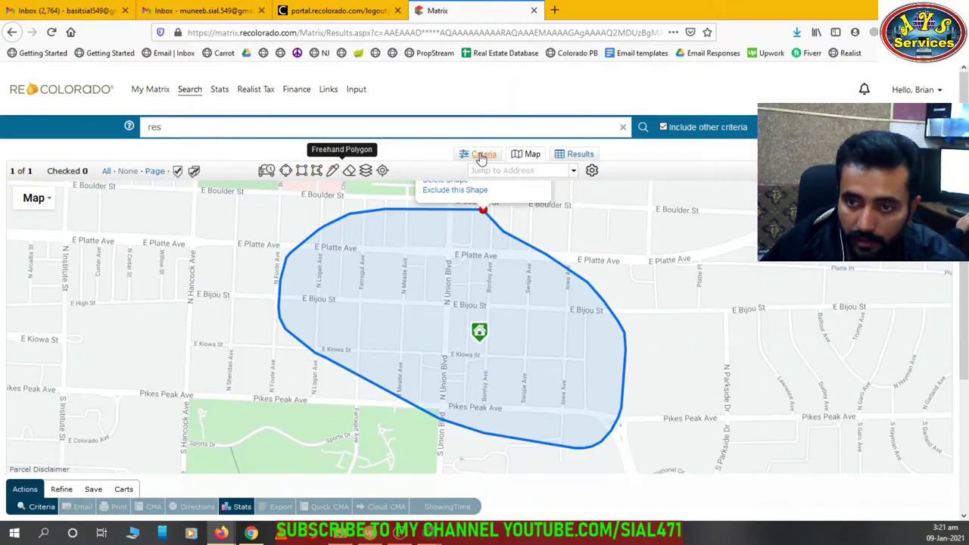
{"action": "left_click", "coordinate": [477, 153]}
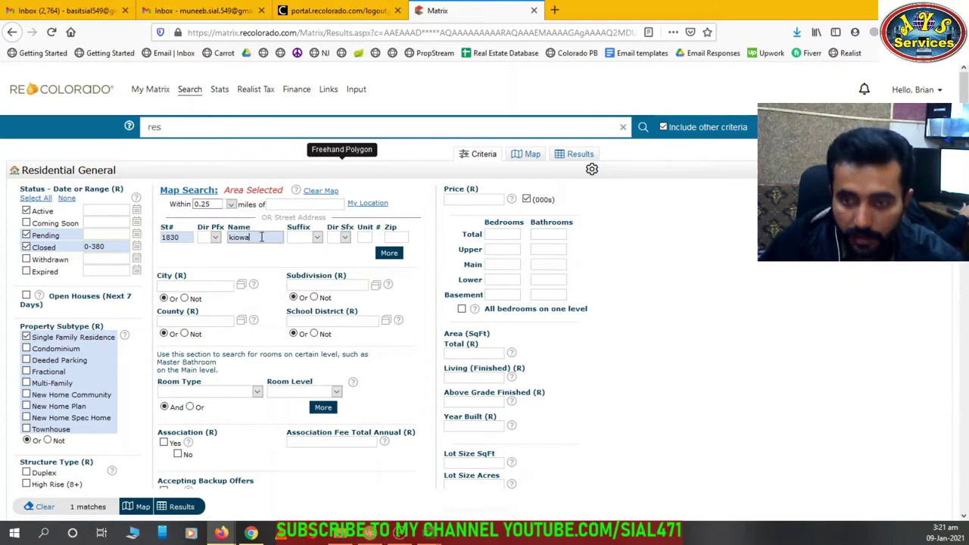
{"action": "double_click", "coordinate": [258, 237]}
{"action": "key", "text": "BackSpace"}
{"action": "double_click", "coordinate": [171, 237]}
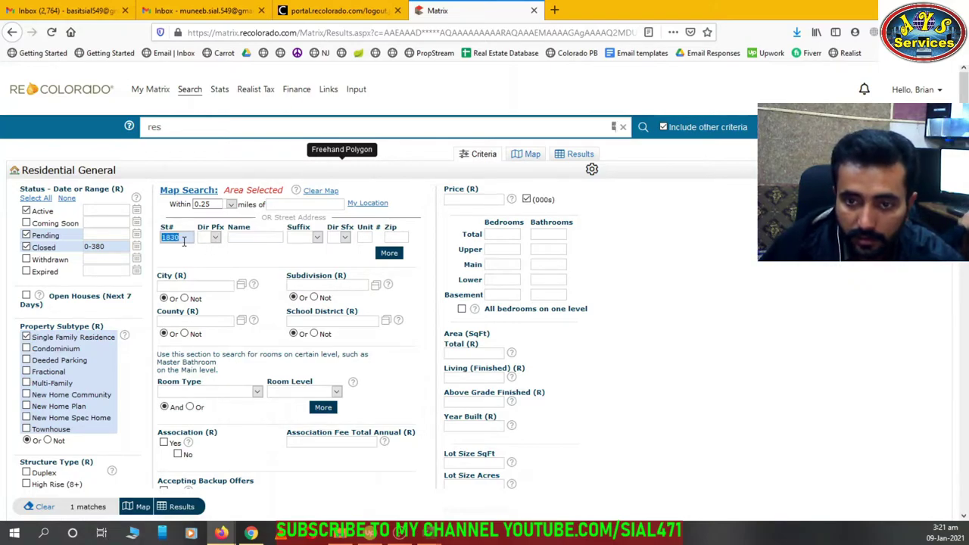
{"action": "key", "text": "BackSpace"}
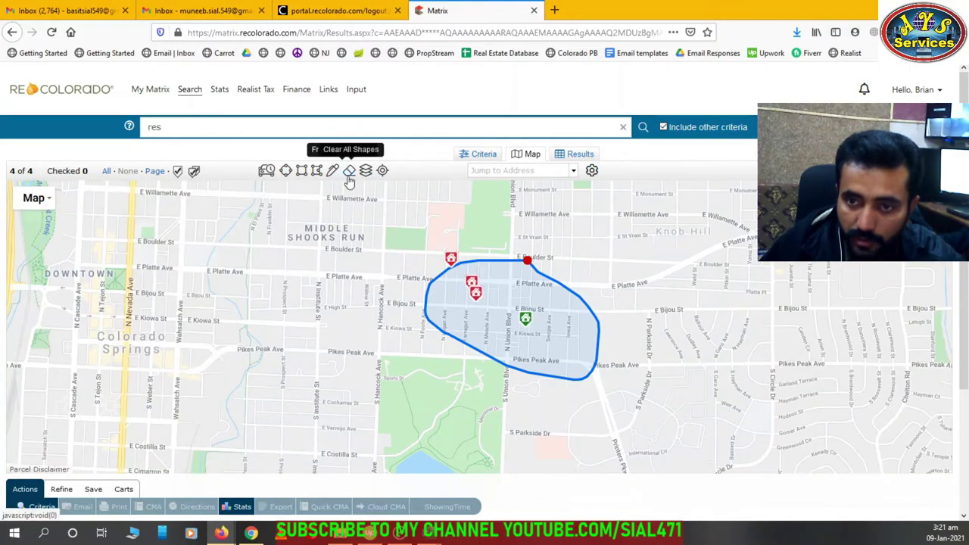
Step: Clear the drawn shapes and draw a wider freehand area east of downtown
{"action": "left_click", "coordinate": [346, 174]}
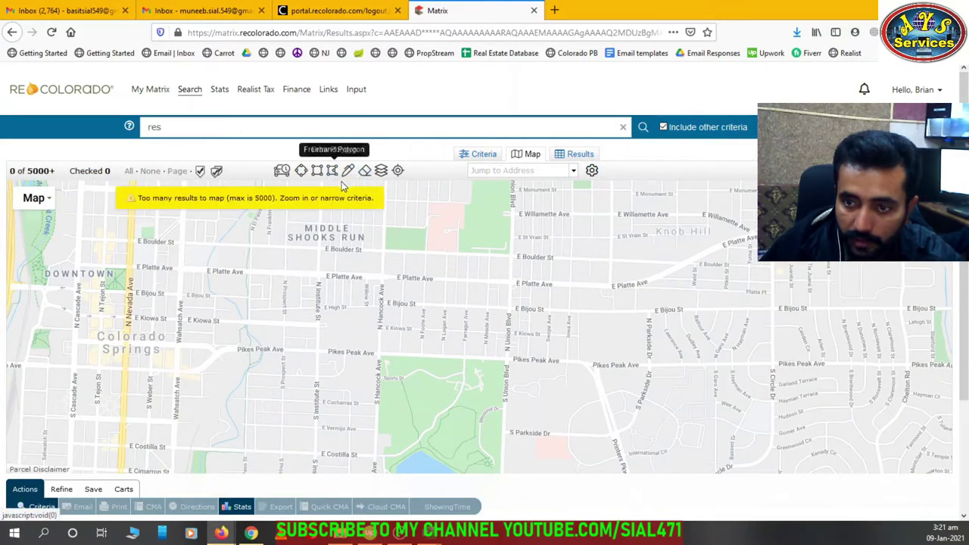
{"action": "left_click", "coordinate": [351, 170]}
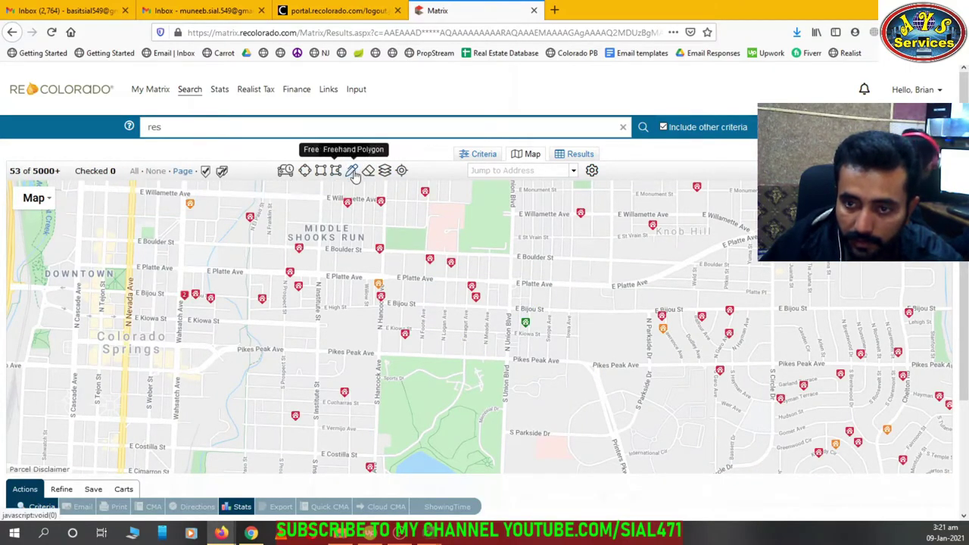
{"action": "mouse_move", "coordinate": [540, 231]}
{"action": "left_mouse_down"}
{"action": "mouse_move", "coordinate": [418, 200]}
{"action": "mouse_move", "coordinate": [371, 364]}
{"action": "mouse_move", "coordinate": [604, 432]}
{"action": "mouse_move", "coordinate": [694, 335]}
{"action": "mouse_move", "coordinate": [550, 250]}
{"action": "mouse_move", "coordinate": [544, 227]}
{"action": "left_mouse_up"}
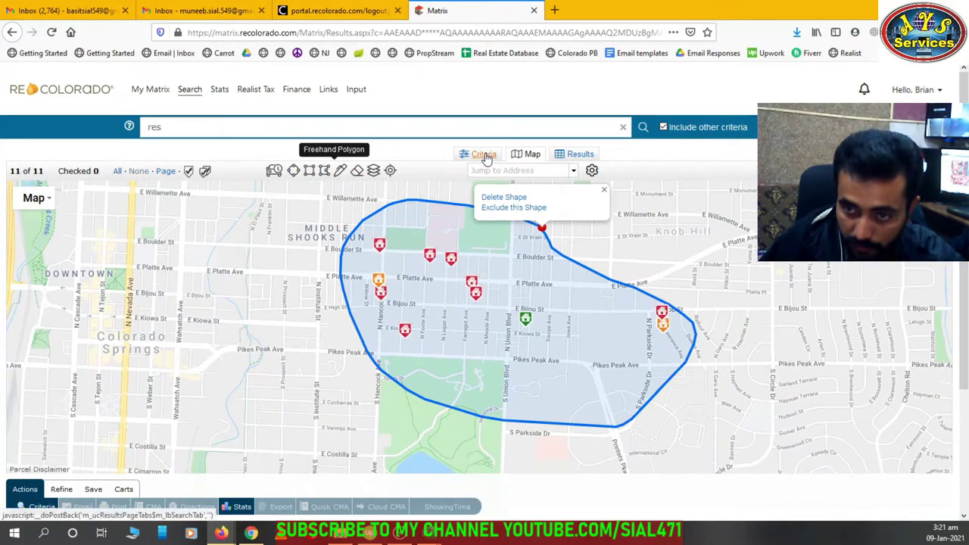
{"action": "left_click", "coordinate": [484, 155]}
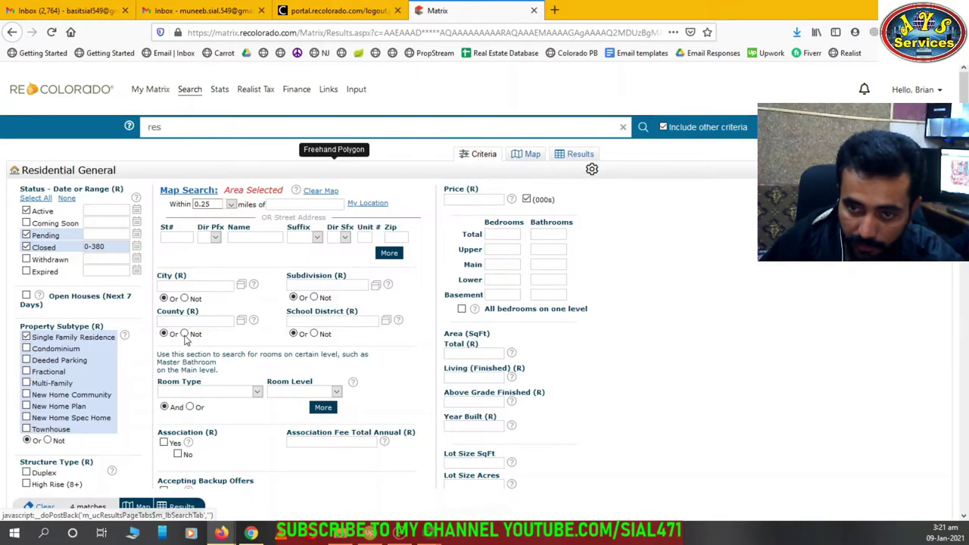
{"action": "left_click", "coordinate": [182, 507]}
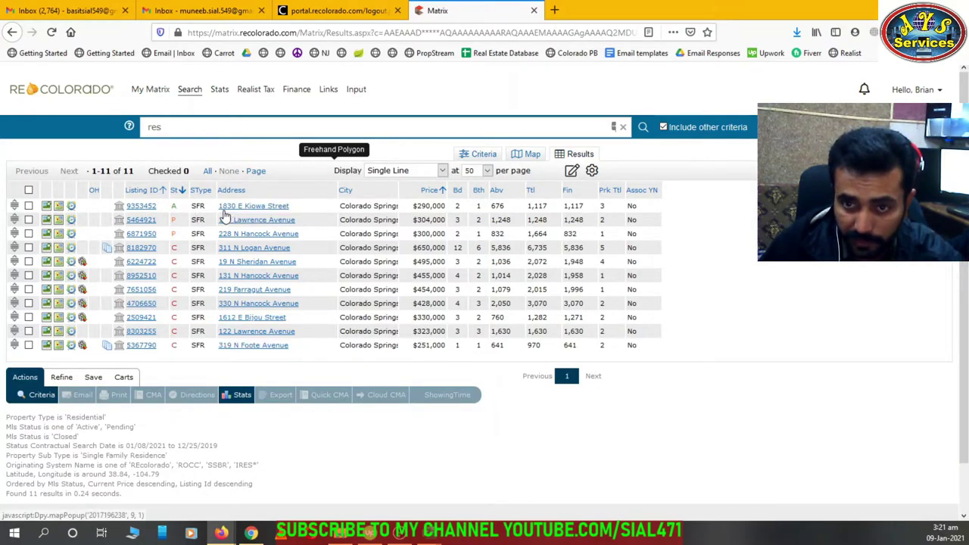
{"action": "left_click", "coordinate": [29, 206]}
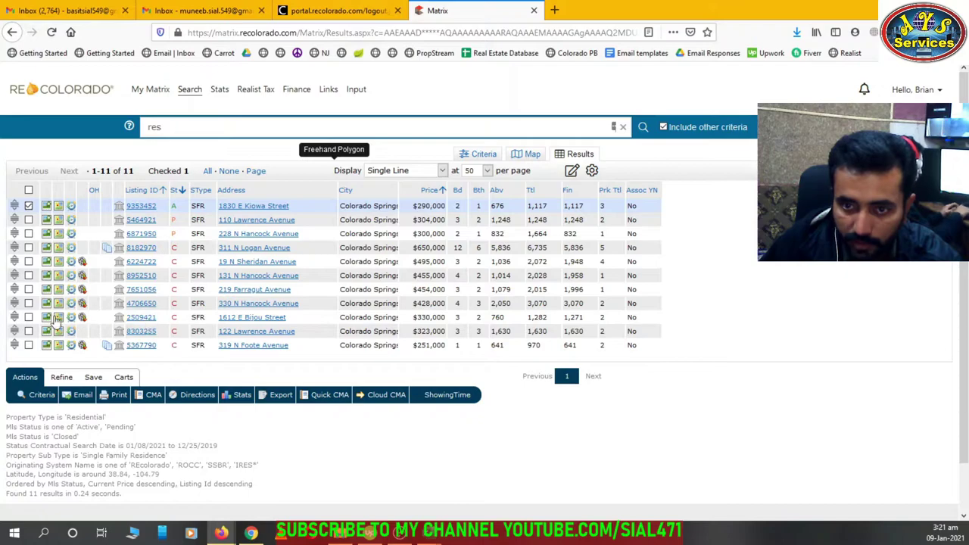
{"action": "left_click", "coordinate": [28, 317]}
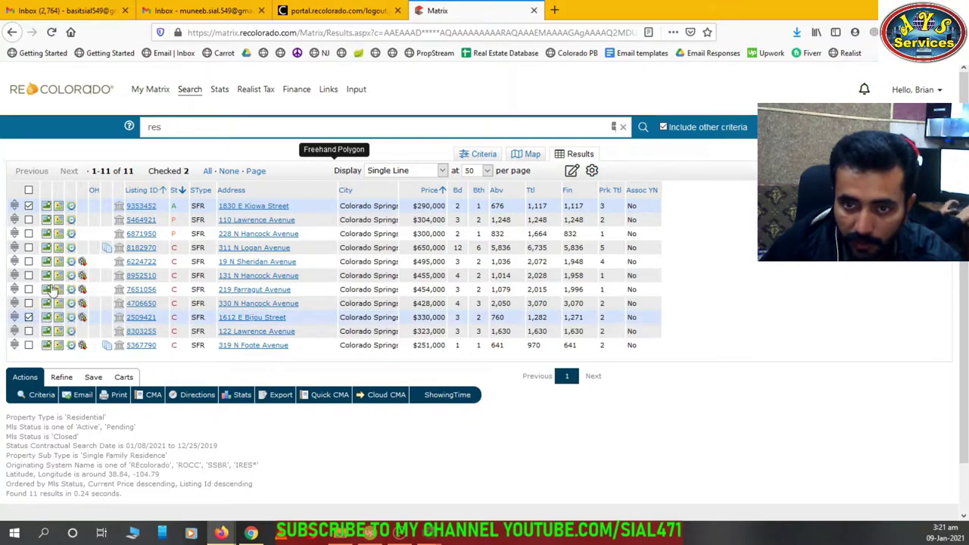
{"action": "left_click", "coordinate": [46, 206]}
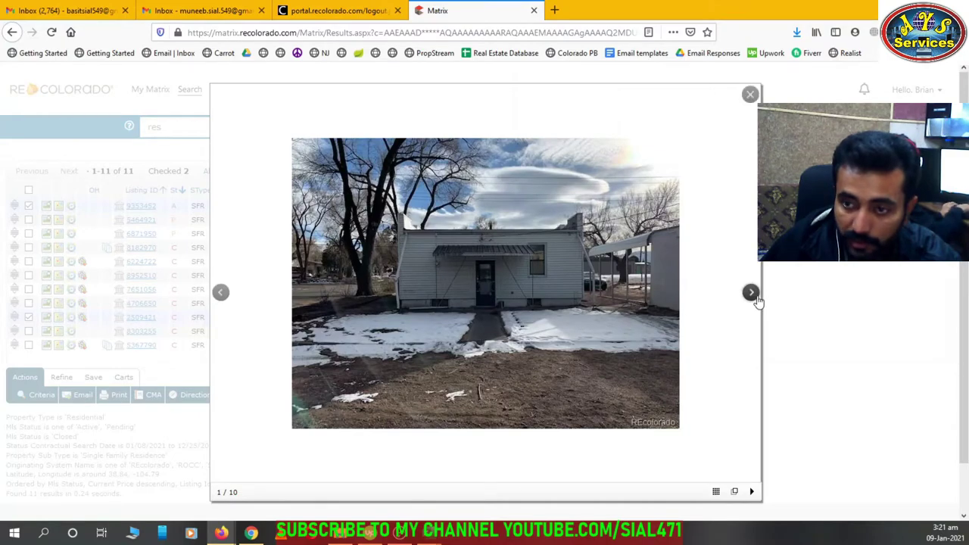
Step: Page through the listing's photos past the bathroom, carport and snowy yard, then close the viewer
{"action": "left_click", "coordinate": [753, 295]}
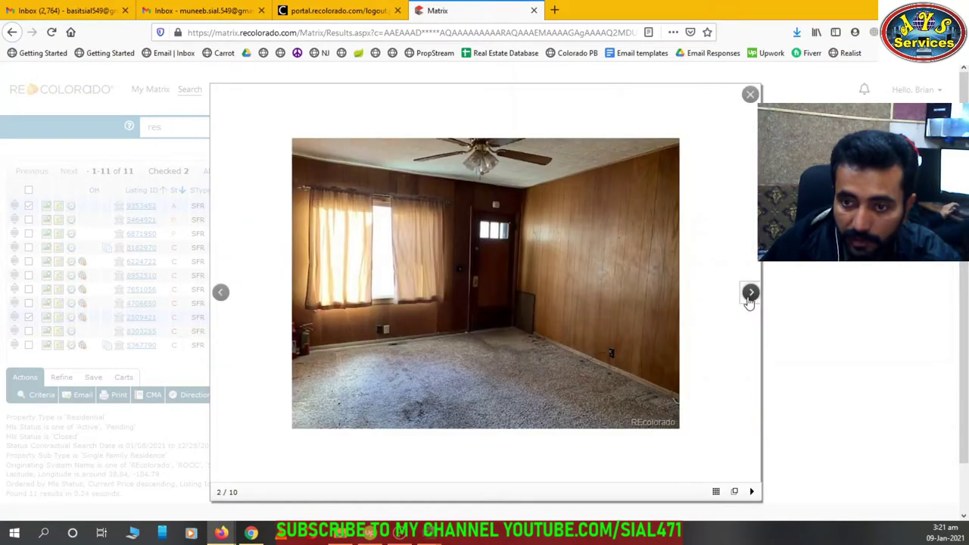
{"action": "left_click", "coordinate": [750, 296]}
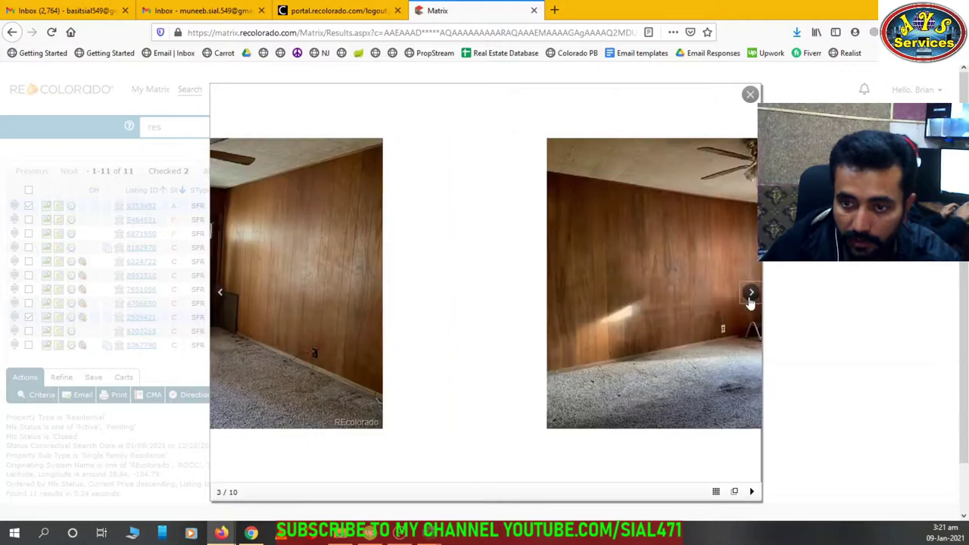
{"action": "left_click", "coordinate": [749, 296]}
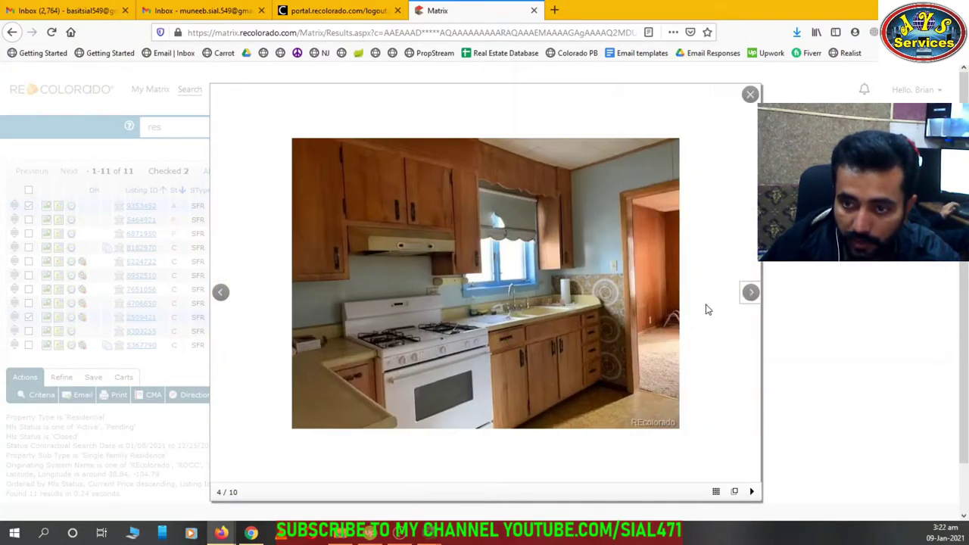
{"action": "left_click", "coordinate": [751, 294]}
{"action": "left_click", "coordinate": [751, 295]}
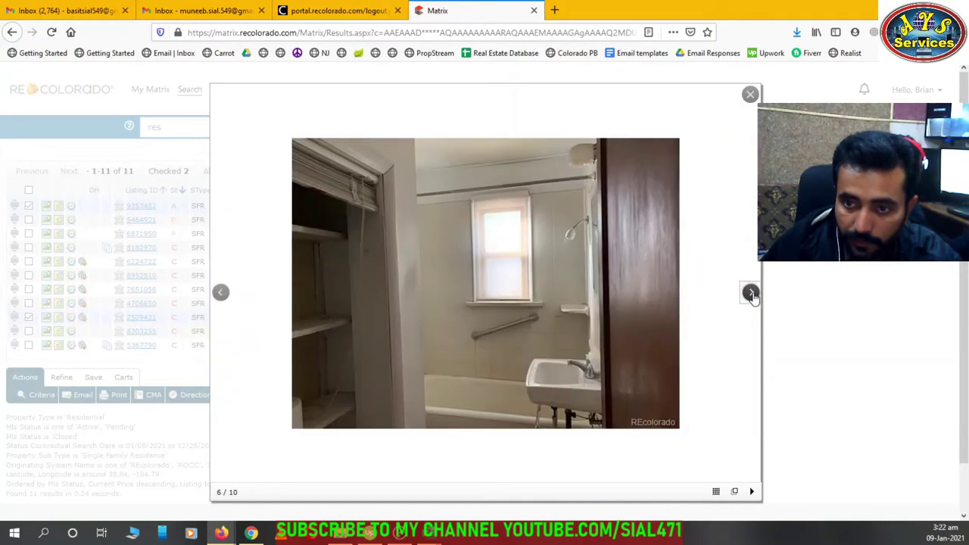
{"action": "left_click", "coordinate": [751, 294]}
{"action": "left_click", "coordinate": [751, 294]}
{"action": "left_click", "coordinate": [751, 294]}
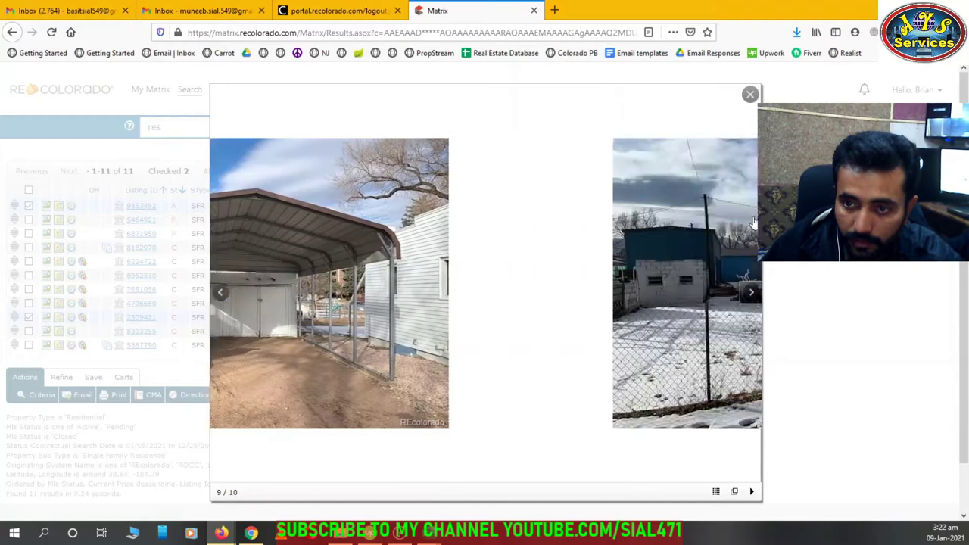
{"action": "left_click", "coordinate": [750, 96]}
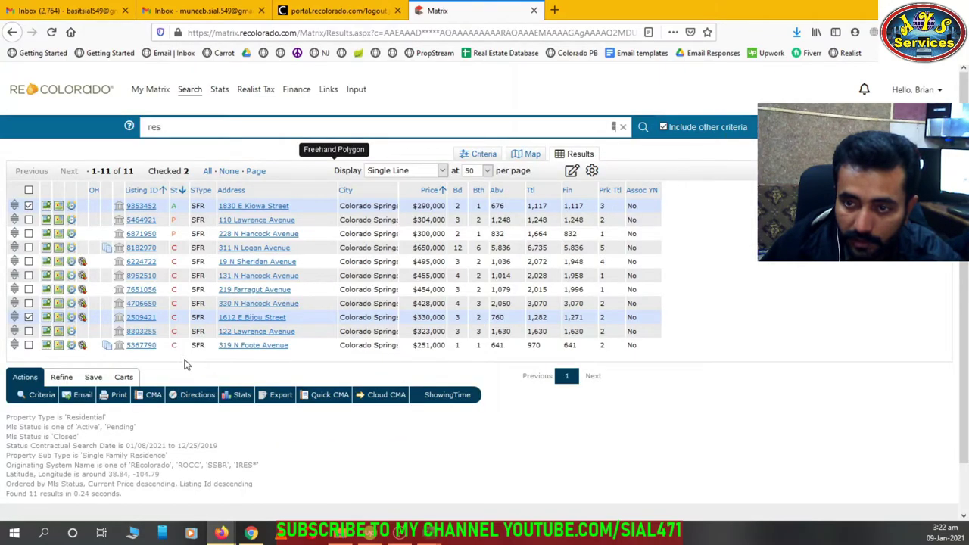
{"action": "left_click", "coordinate": [47, 318]}
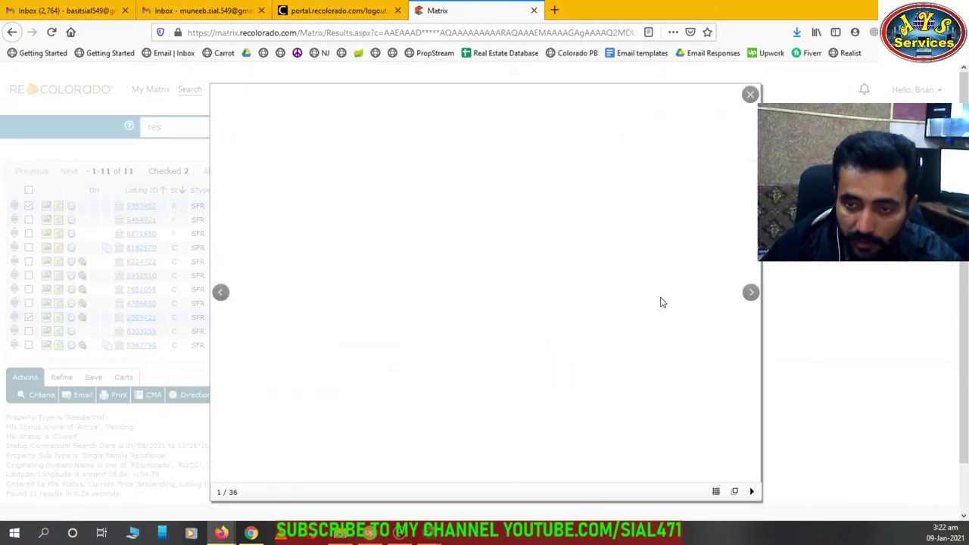
{"action": "left_click", "coordinate": [751, 294]}
{"action": "left_click", "coordinate": [750, 295]}
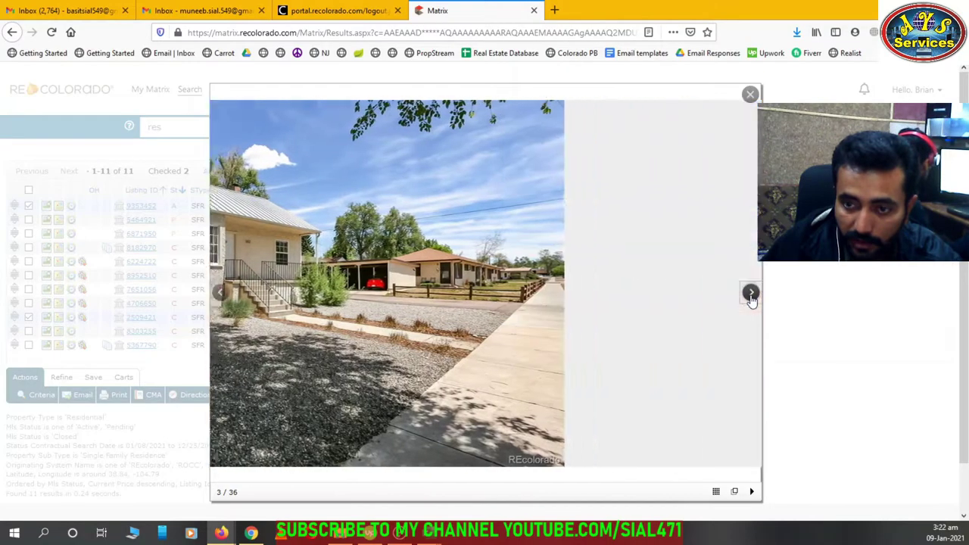
{"action": "left_click", "coordinate": [751, 295]}
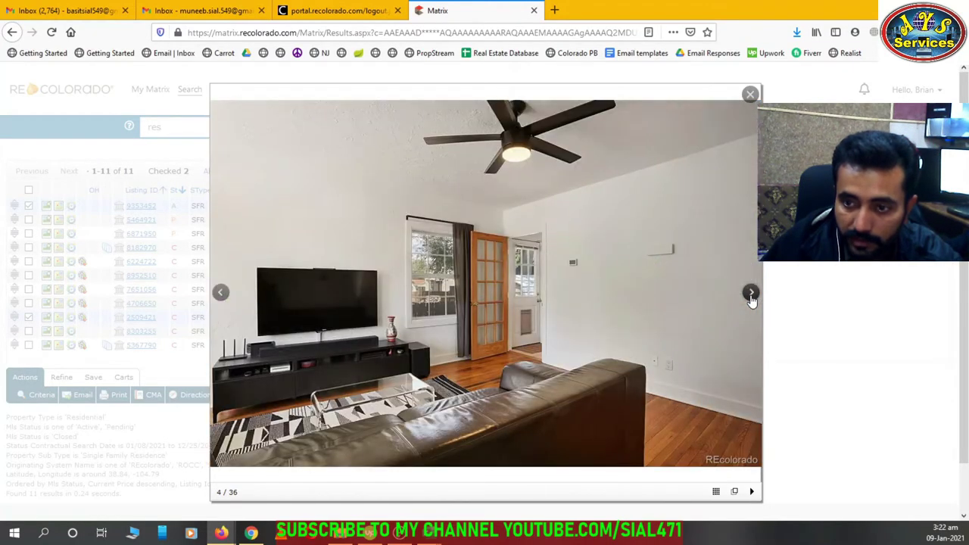
{"action": "left_click", "coordinate": [750, 295]}
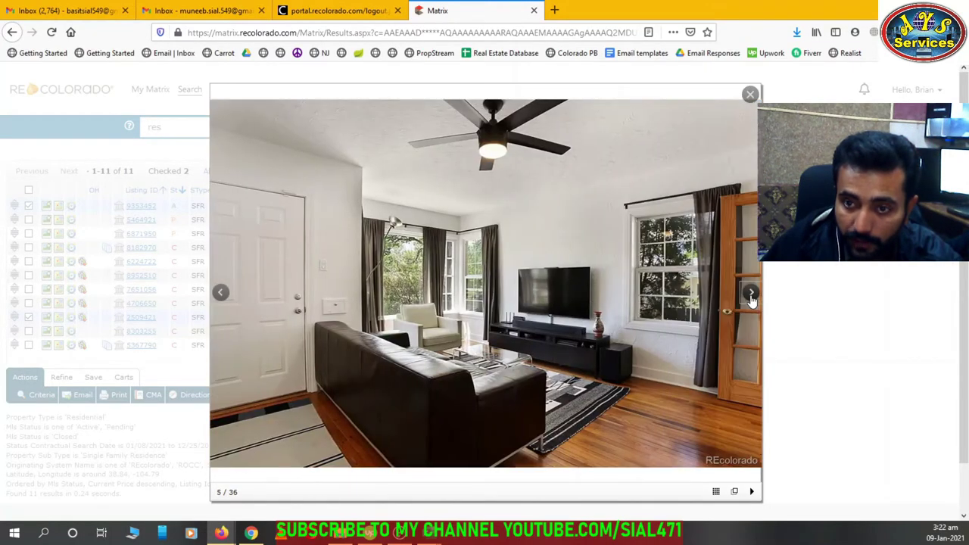
{"action": "left_click", "coordinate": [750, 297]}
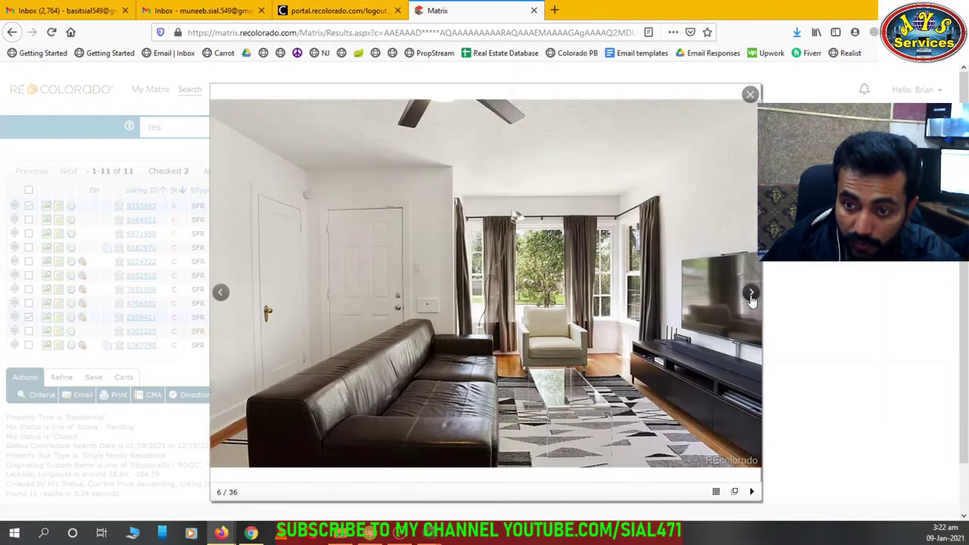
{"action": "left_click", "coordinate": [751, 296]}
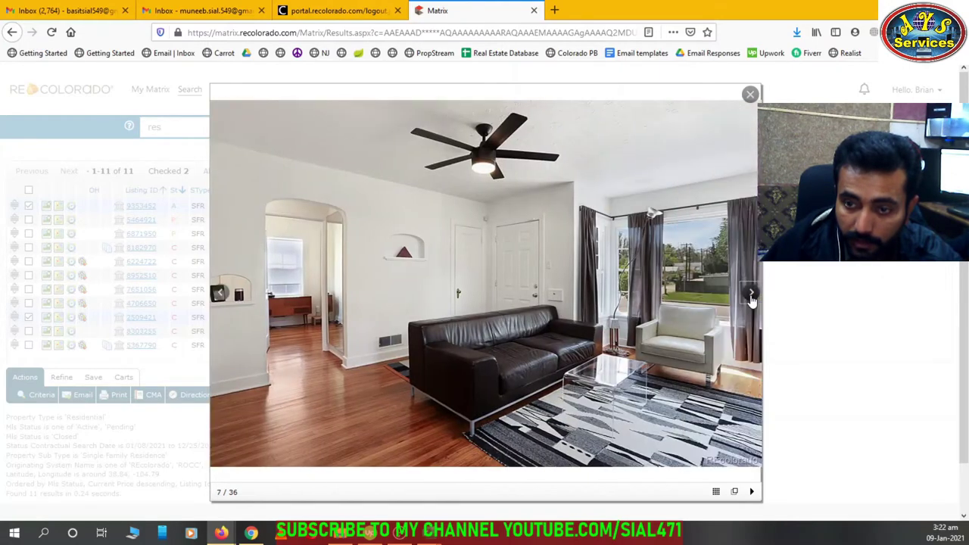
{"action": "left_click", "coordinate": [751, 297]}
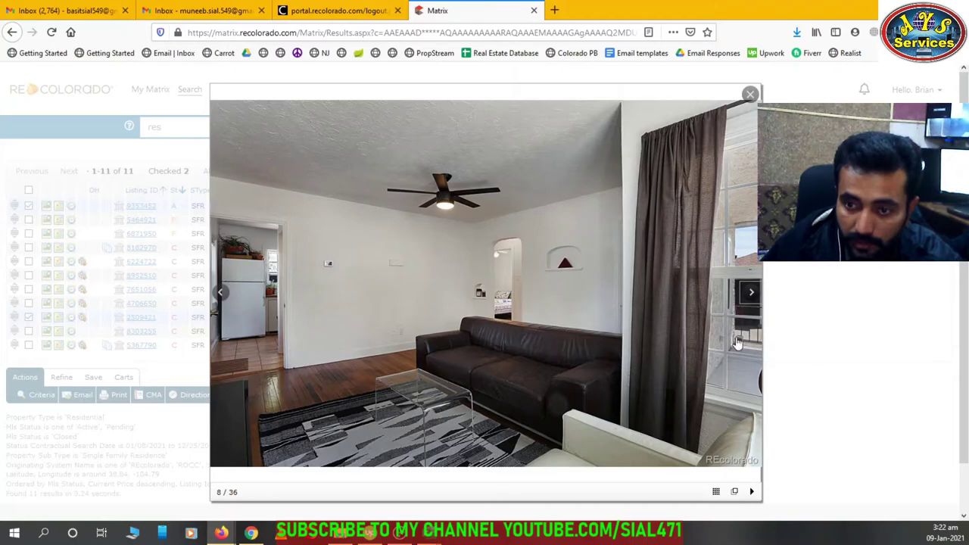
{"action": "left_click", "coordinate": [748, 300]}
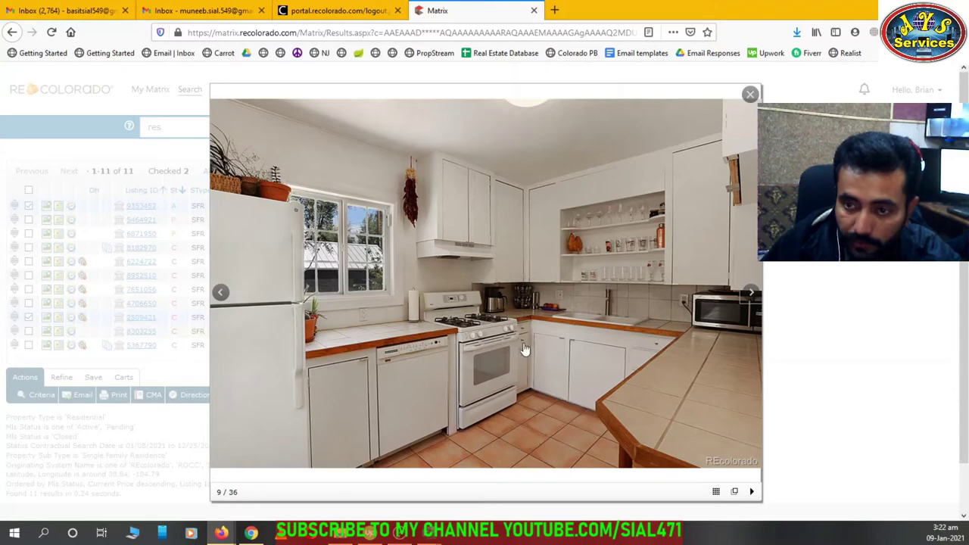
{"action": "left_click", "coordinate": [750, 294]}
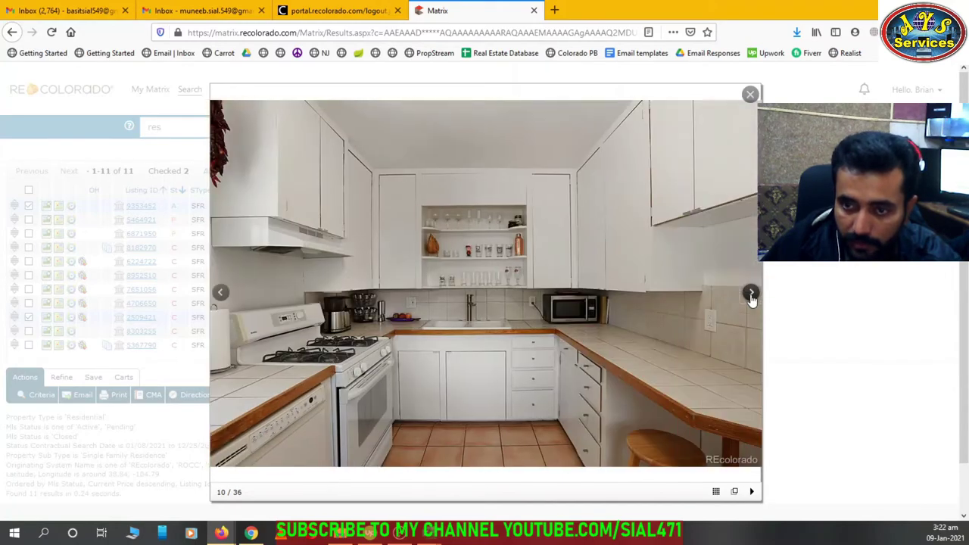
{"action": "left_click", "coordinate": [750, 294]}
{"action": "left_click", "coordinate": [750, 295]}
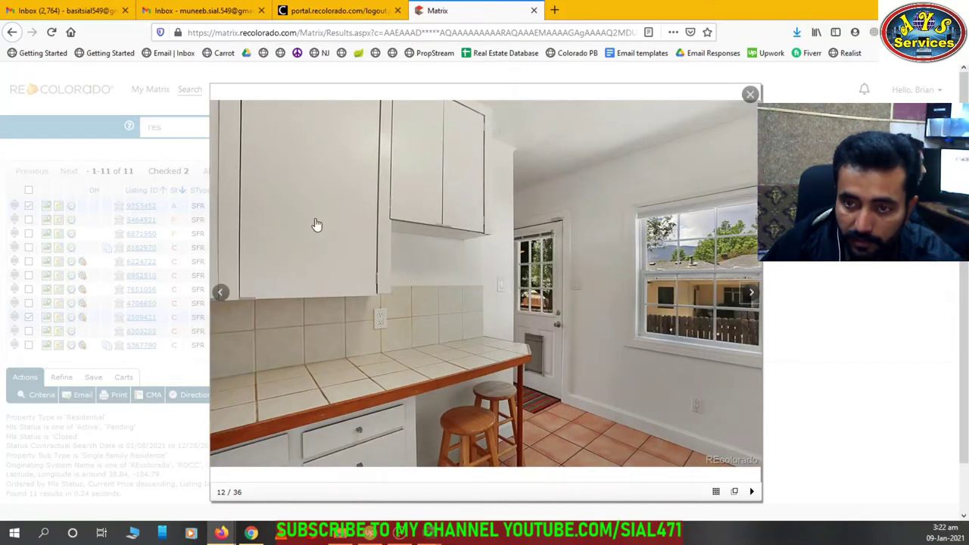
{"action": "left_click", "coordinate": [751, 299]}
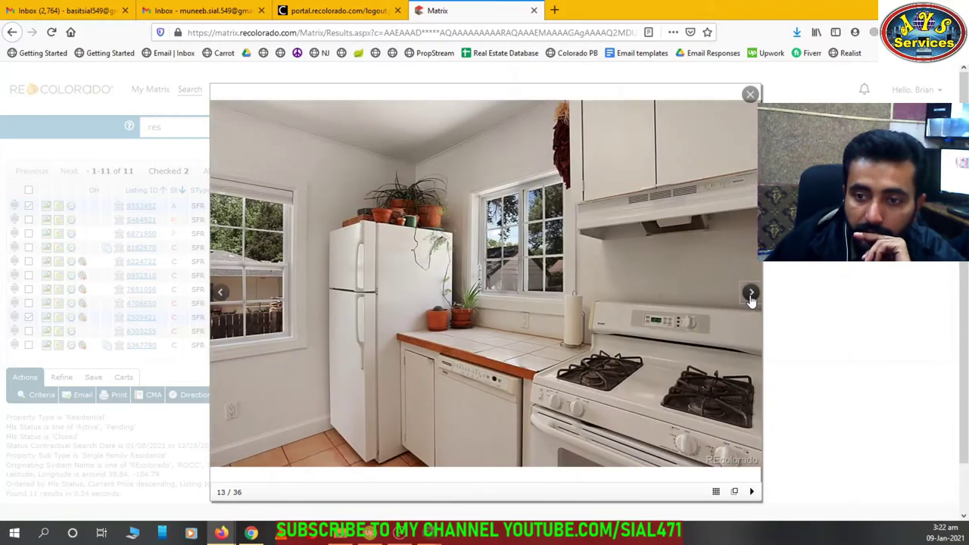
{"action": "left_click", "coordinate": [751, 299]}
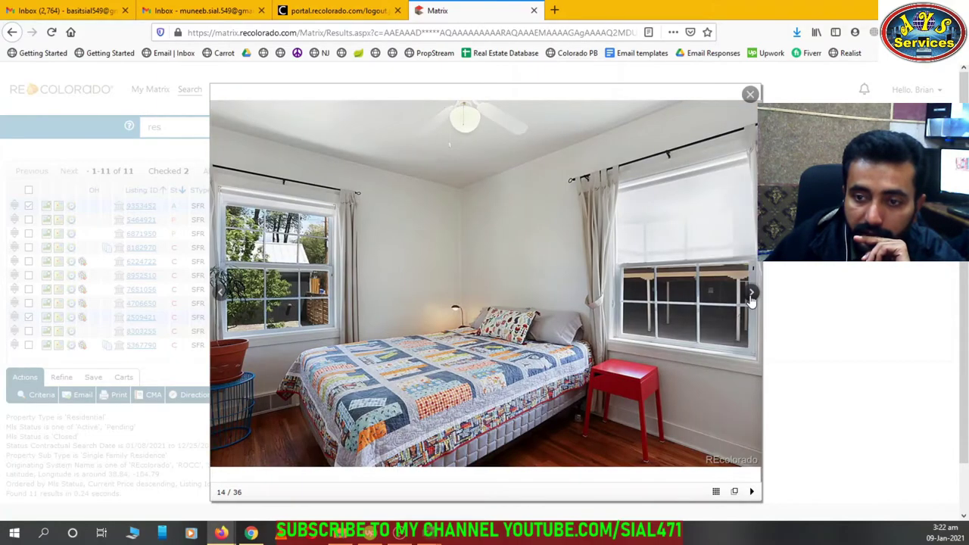
{"action": "left_click", "coordinate": [751, 299]}
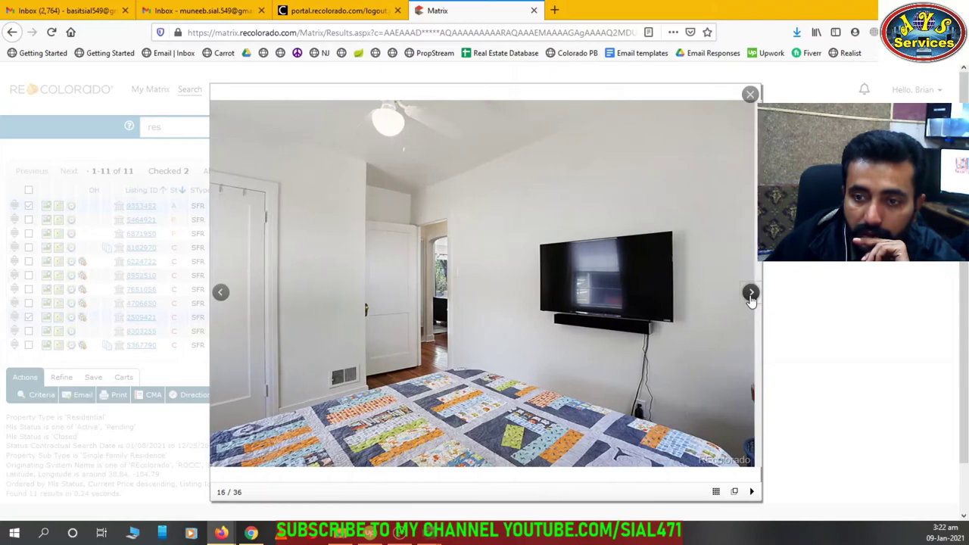
{"action": "left_click", "coordinate": [750, 299]}
{"action": "left_click", "coordinate": [750, 299]}
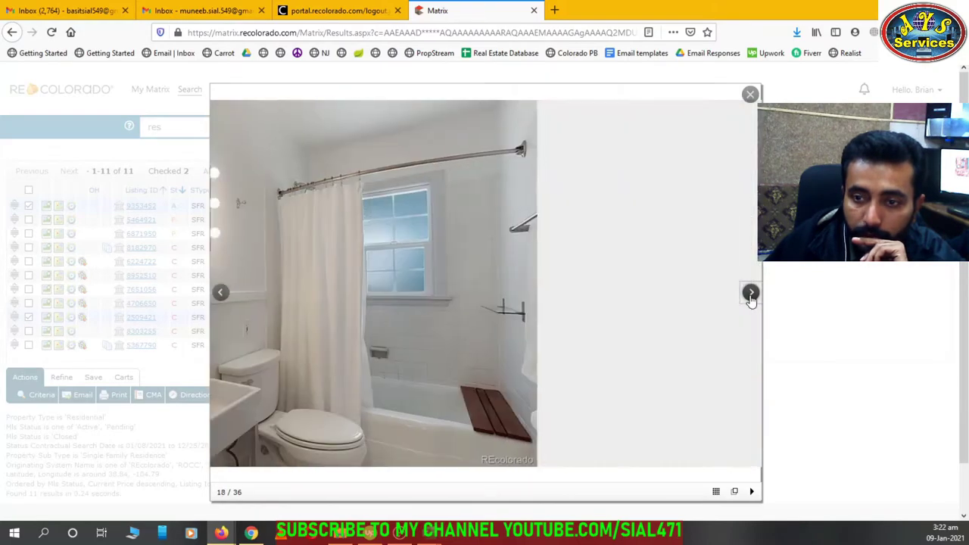
{"action": "left_click", "coordinate": [751, 299]}
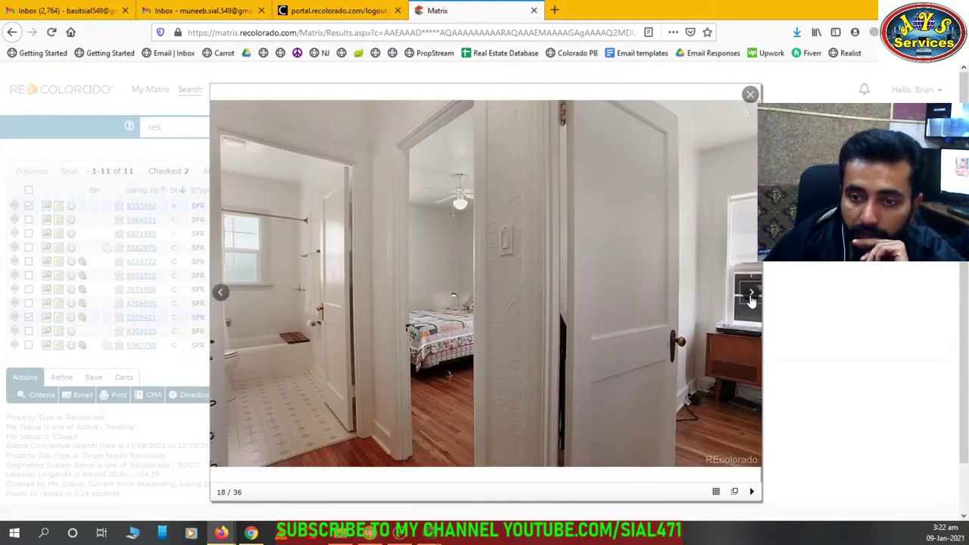
{"action": "left_click", "coordinate": [751, 299]}
{"action": "left_click", "coordinate": [751, 299]}
{"action": "left_click", "coordinate": [750, 299]}
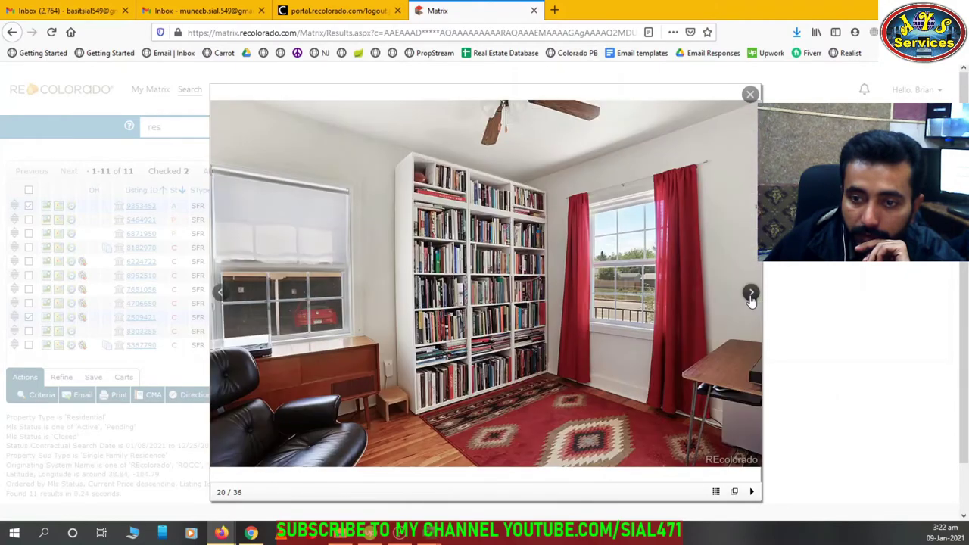
{"action": "left_click", "coordinate": [750, 299]}
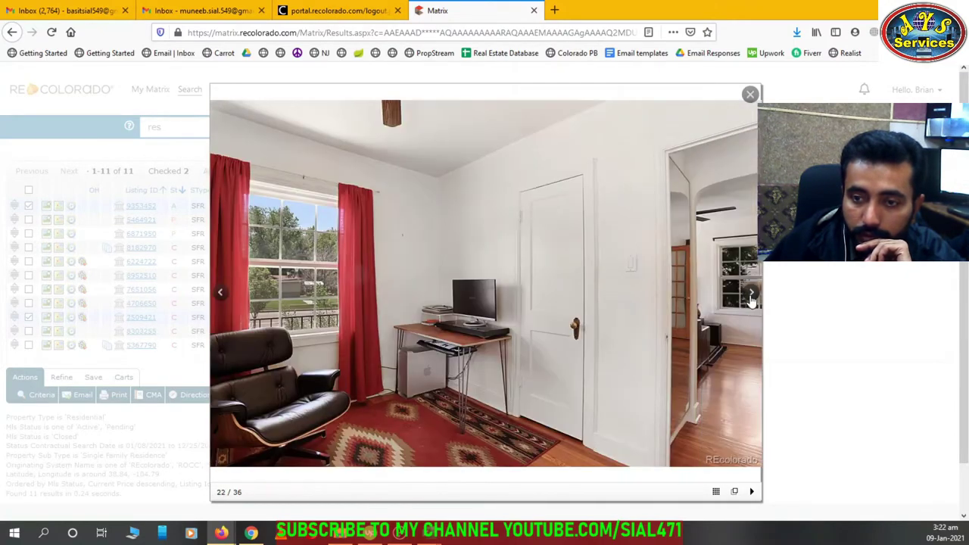
{"action": "left_click", "coordinate": [751, 299]}
{"action": "left_click", "coordinate": [751, 299]}
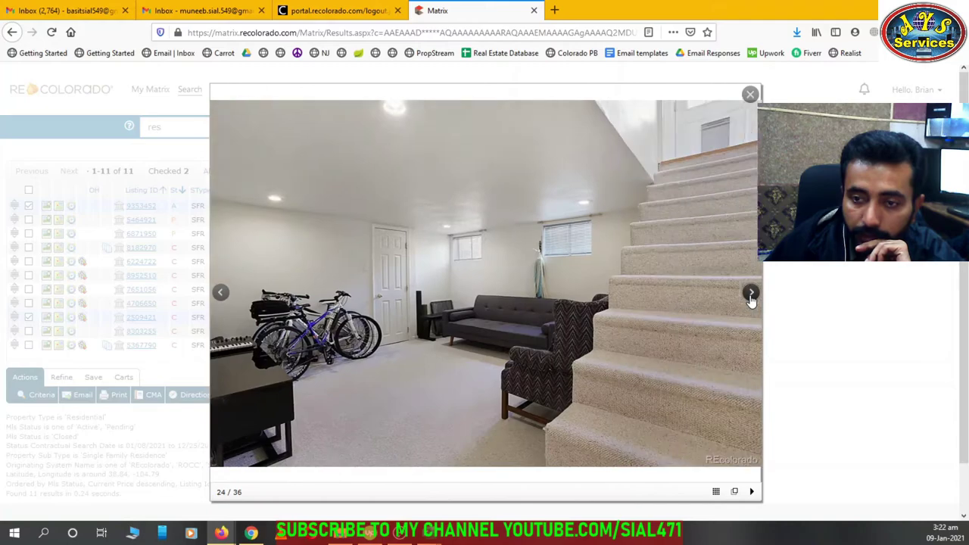
{"action": "left_click", "coordinate": [751, 299]}
{"action": "left_click", "coordinate": [750, 299]}
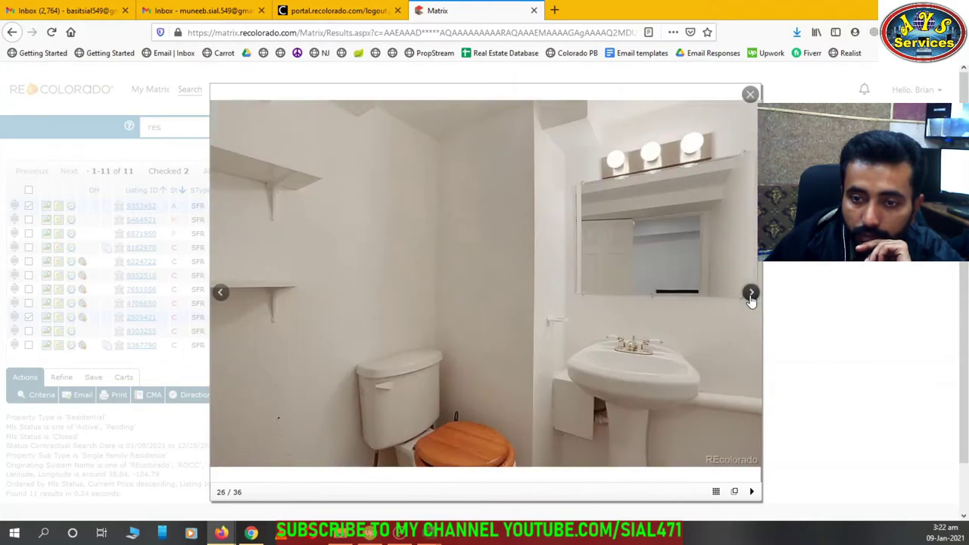
{"action": "left_click", "coordinate": [751, 299]}
{"action": "left_click", "coordinate": [751, 299]}
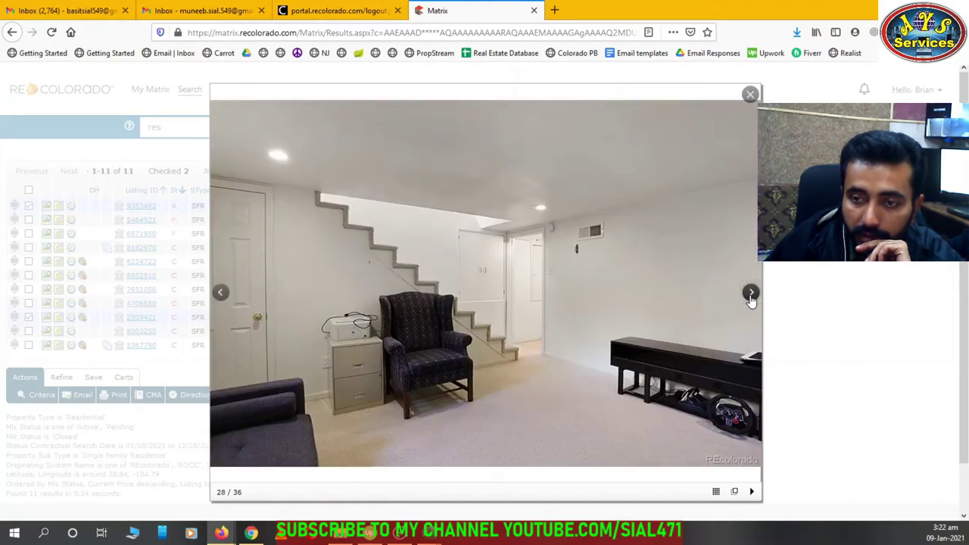
{"action": "left_click", "coordinate": [751, 299]}
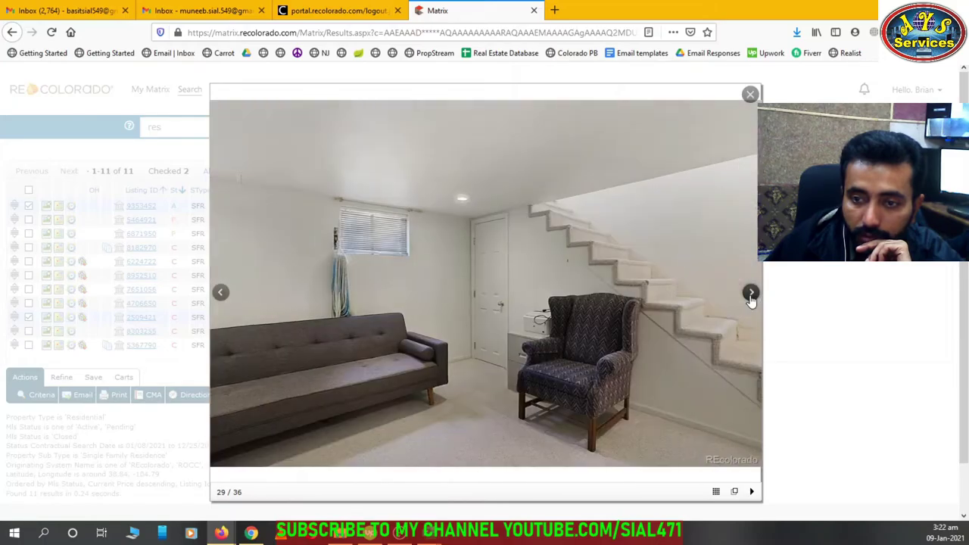
{"action": "left_click", "coordinate": [751, 300]}
{"action": "left_click", "coordinate": [751, 298]}
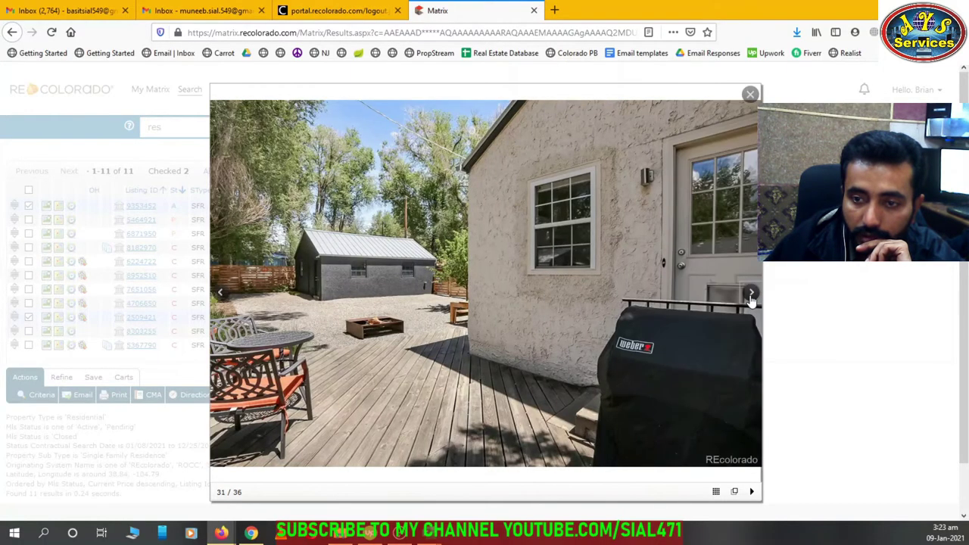
{"action": "left_click", "coordinate": [751, 299]}
{"action": "left_click", "coordinate": [750, 299]}
{"action": "left_click", "coordinate": [750, 299]}
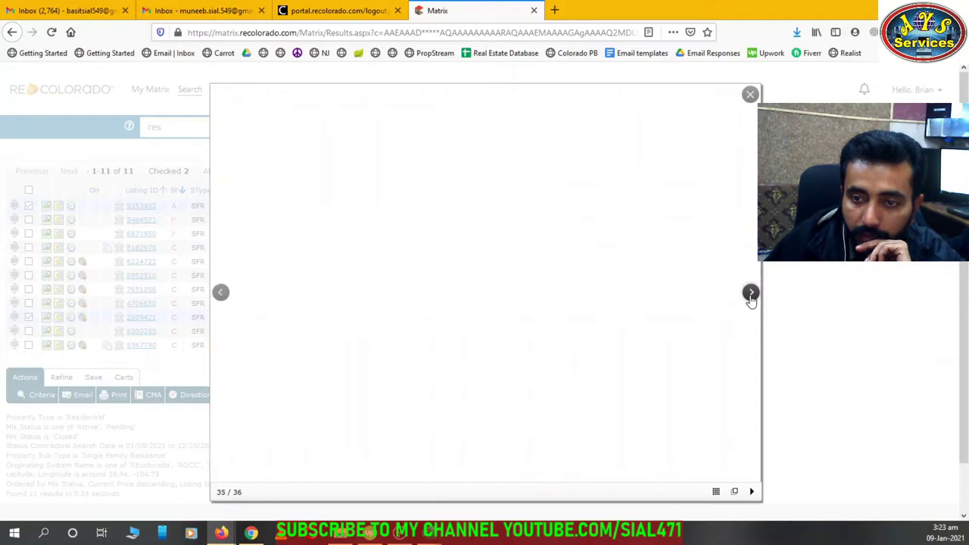
{"action": "left_click", "coordinate": [750, 299]}
{"action": "left_click", "coordinate": [749, 95]}
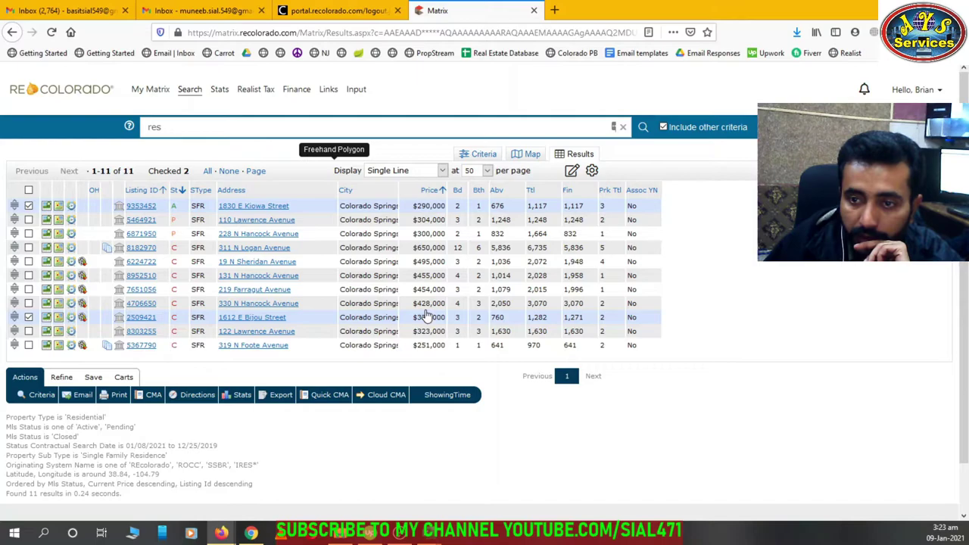
{"action": "left_click", "coordinate": [532, 155]}
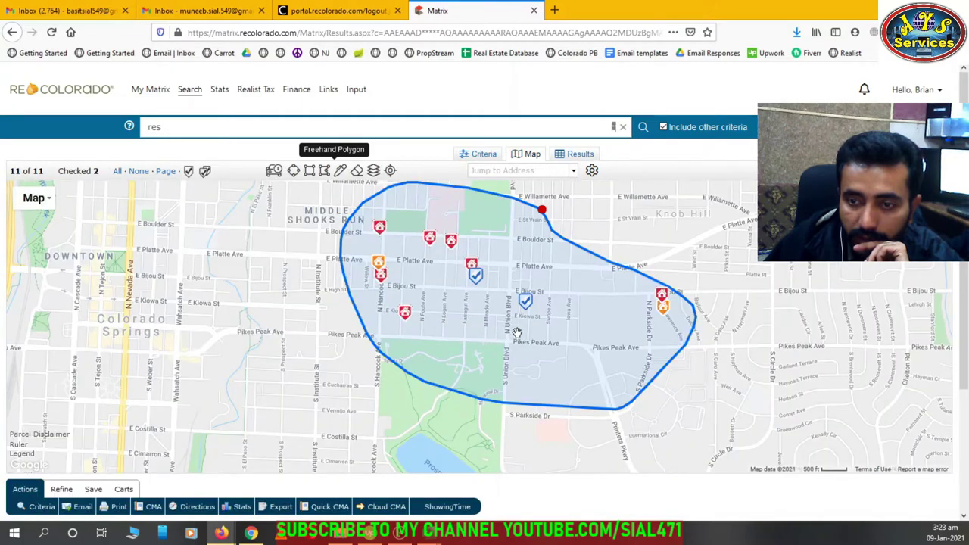
{"action": "scroll", "coordinate": [497, 311], "scroll_direction": "up", "scroll_amount": 1}
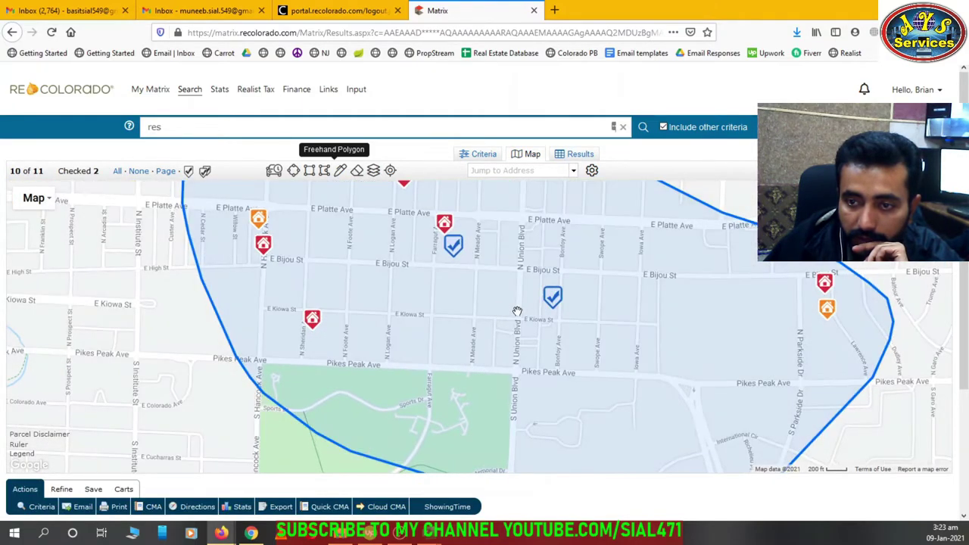
{"action": "mouse_move", "coordinate": [454, 251]}
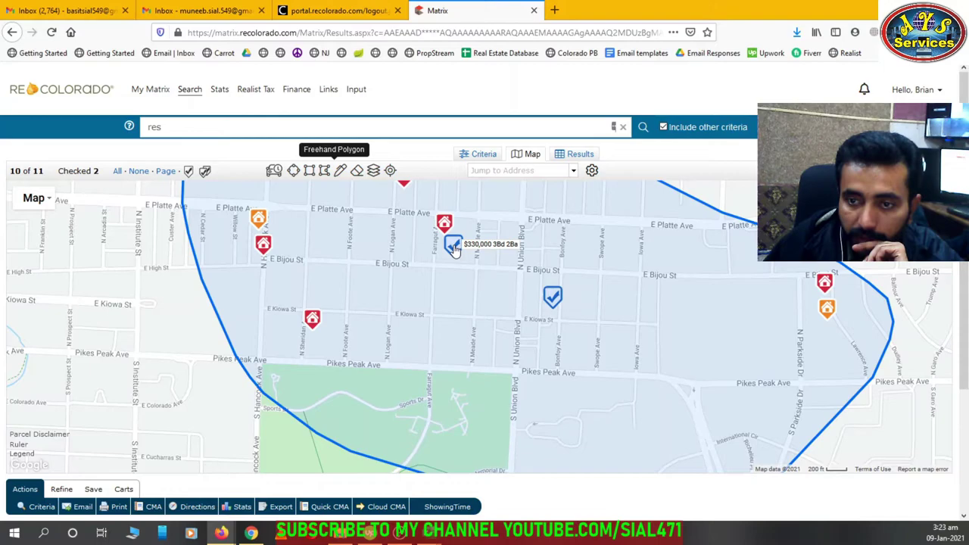
{"action": "mouse_move", "coordinate": [551, 302]}
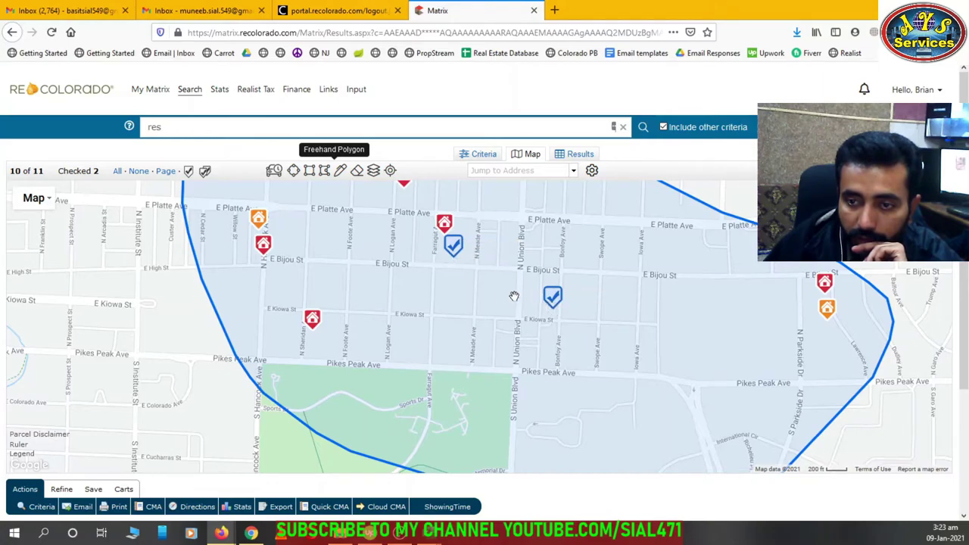
{"action": "scroll", "coordinate": [499, 297], "scroll_direction": "down", "scroll_amount": 3}
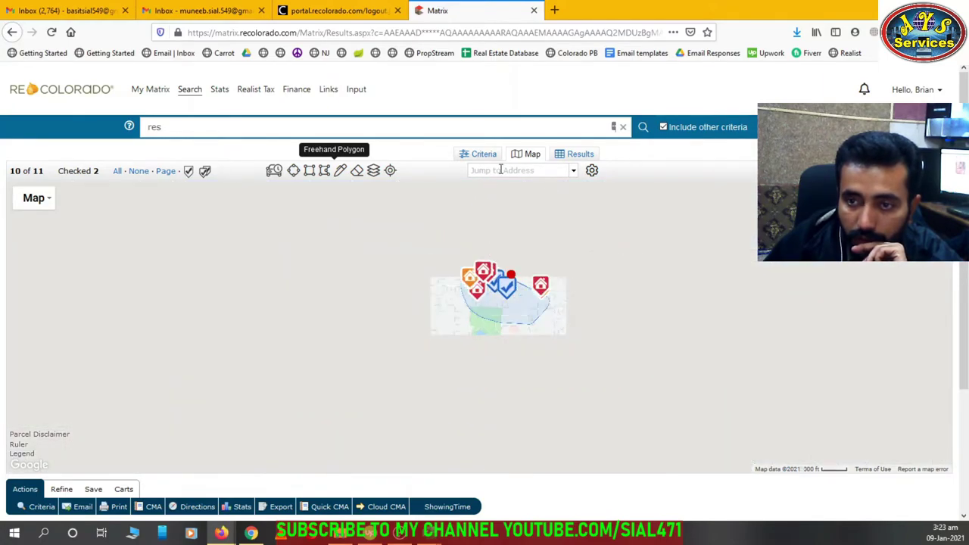
Step: Replace the old shape with a larger freehand boundary around central Colorado Springs, yielding 57 listings
{"action": "left_click", "coordinate": [357, 176]}
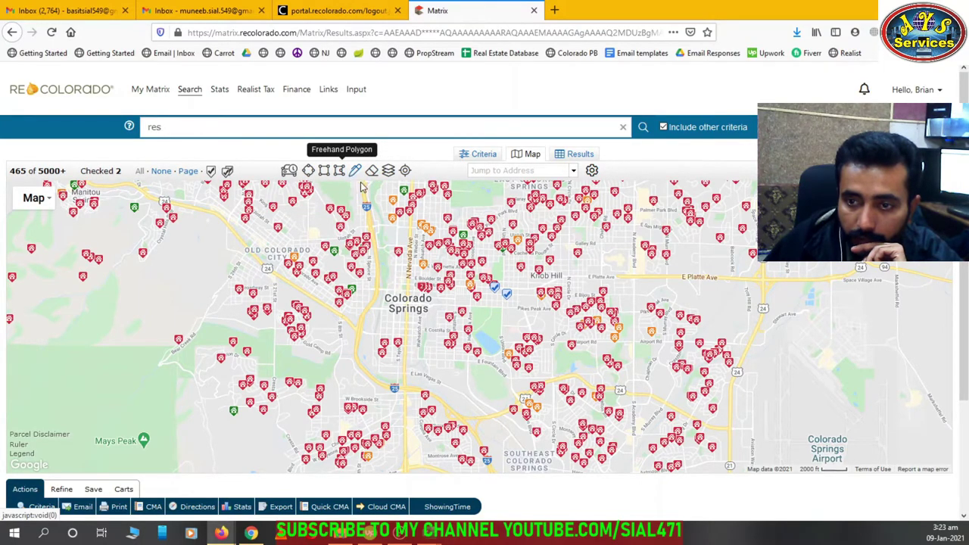
{"action": "left_click", "coordinate": [355, 171]}
{"action": "mouse_move", "coordinate": [508, 236]}
{"action": "left_mouse_down"}
{"action": "mouse_move", "coordinate": [463, 231]}
{"action": "mouse_move", "coordinate": [418, 254]}
{"action": "mouse_move", "coordinate": [489, 331]}
{"action": "mouse_move", "coordinate": [563, 301]}
{"action": "mouse_move", "coordinate": [501, 226]}
{"action": "left_mouse_up"}
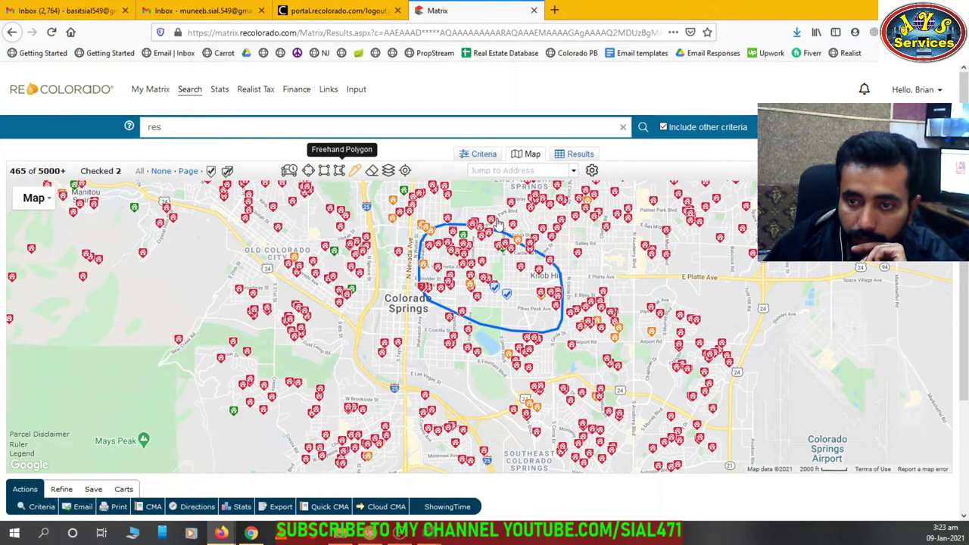
{"action": "left_click", "coordinate": [480, 155]}
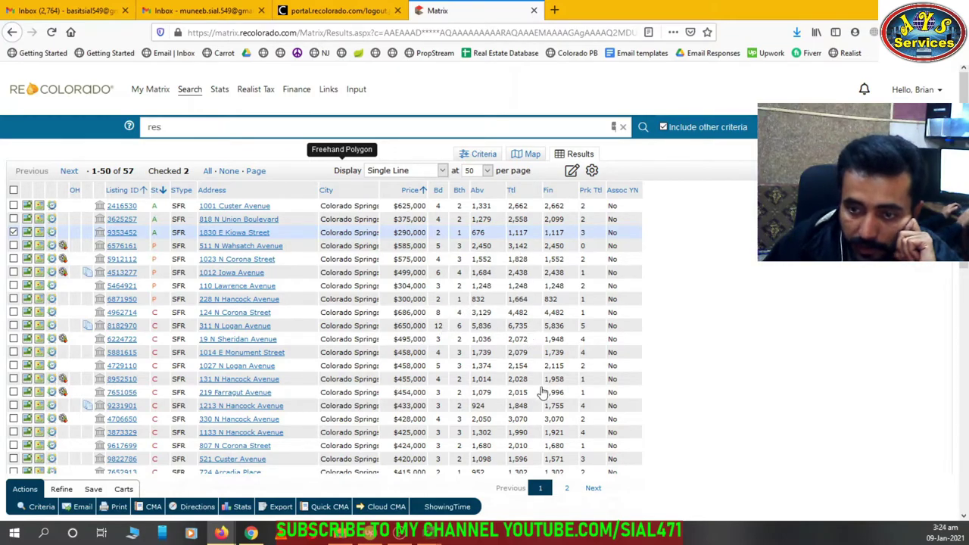
{"action": "scroll", "coordinate": [540, 402], "scroll_direction": "down", "scroll_amount": 1}
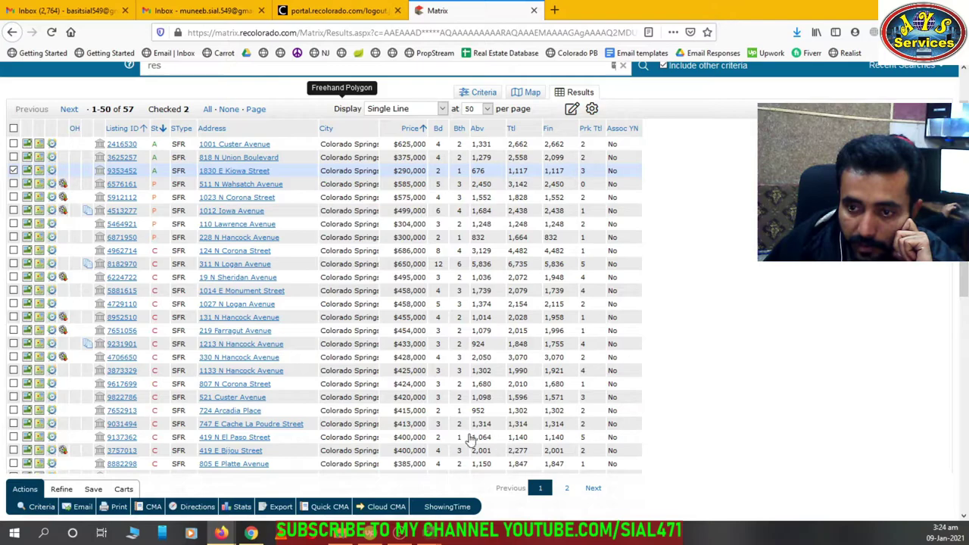
{"action": "left_click", "coordinate": [13, 437]}
{"action": "left_click", "coordinate": [27, 437]}
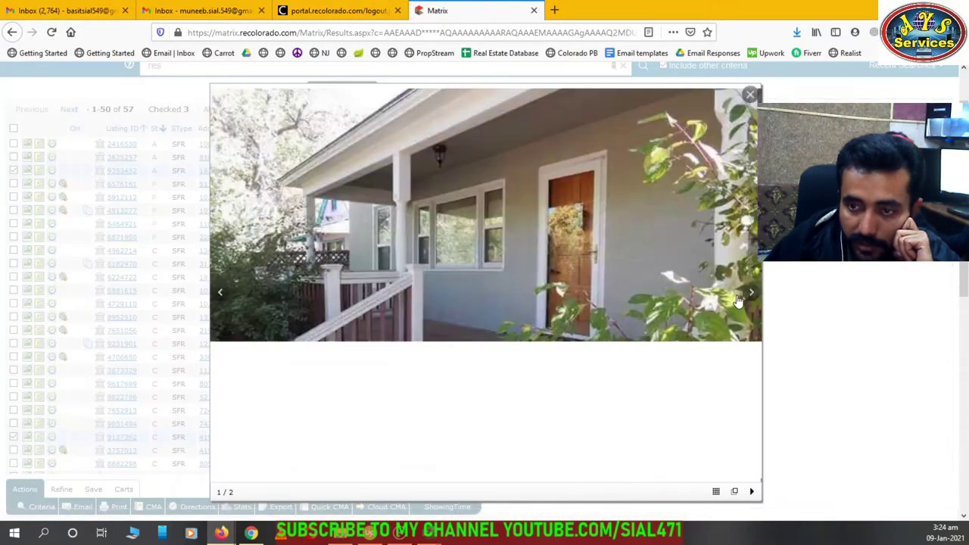
{"action": "left_click", "coordinate": [750, 295]}
{"action": "left_click", "coordinate": [749, 295]}
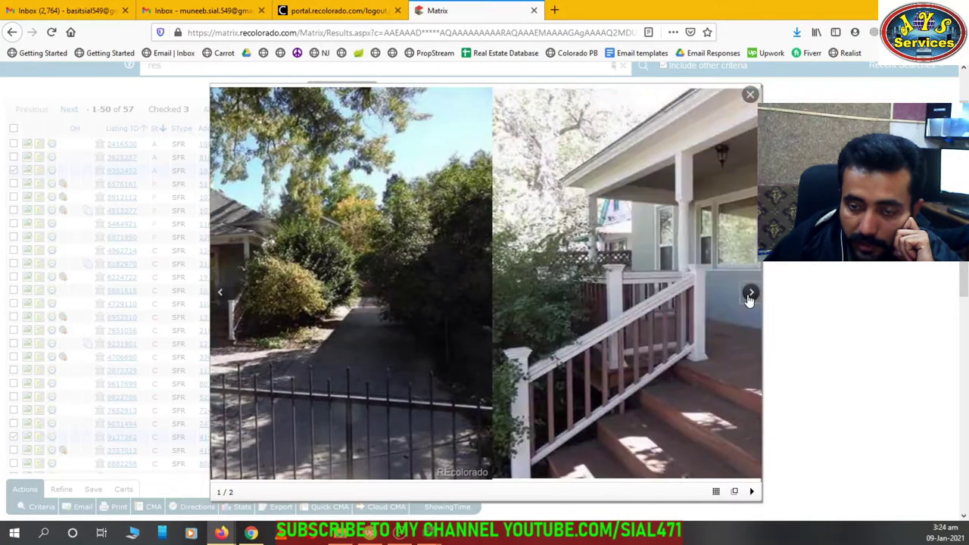
{"action": "left_click", "coordinate": [749, 97]}
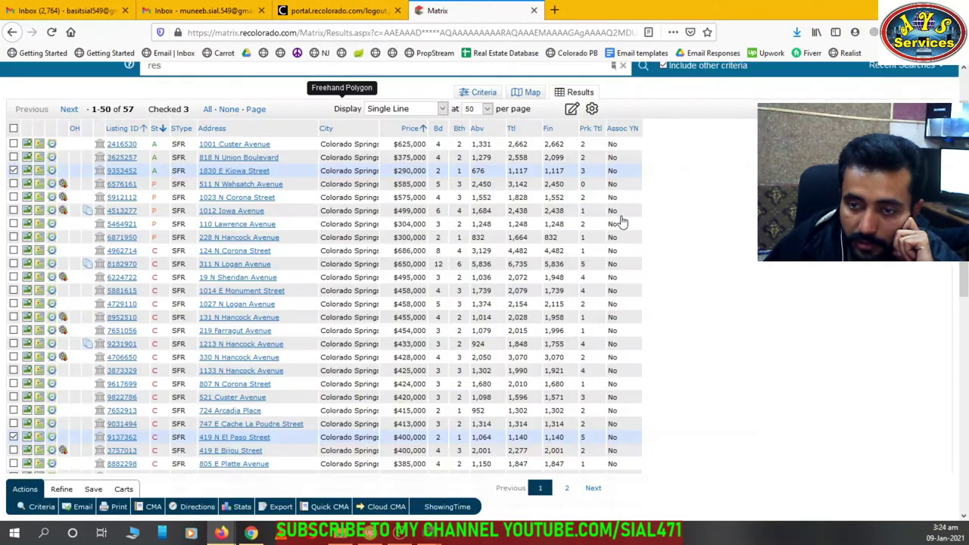
{"action": "left_click", "coordinate": [13, 438]}
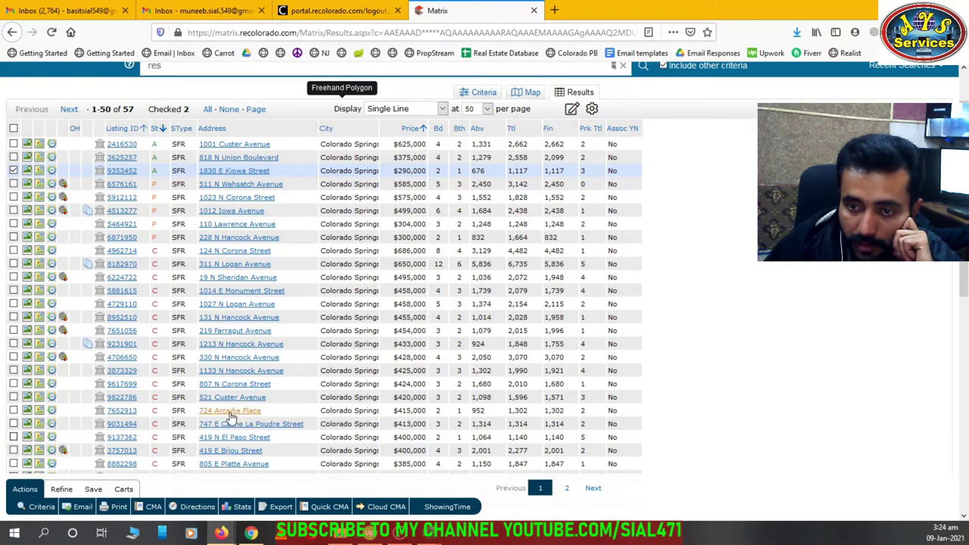
{"action": "left_click", "coordinate": [14, 410]}
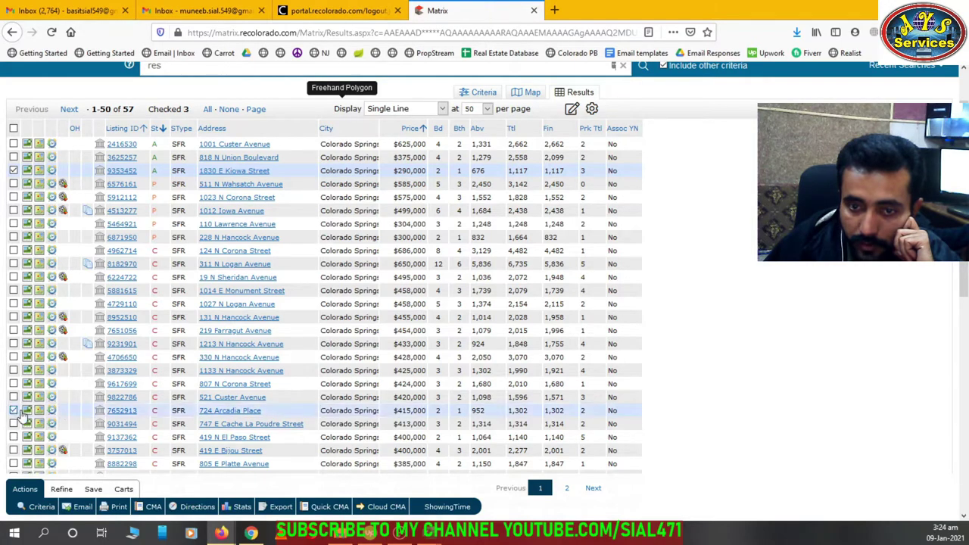
{"action": "left_click", "coordinate": [27, 410]}
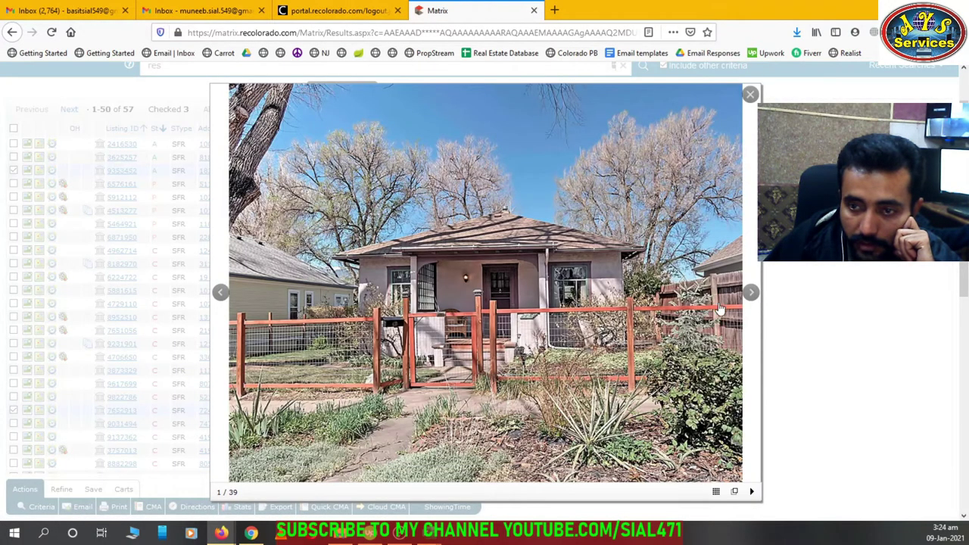
{"action": "left_click", "coordinate": [750, 295]}
{"action": "left_click", "coordinate": [750, 298]}
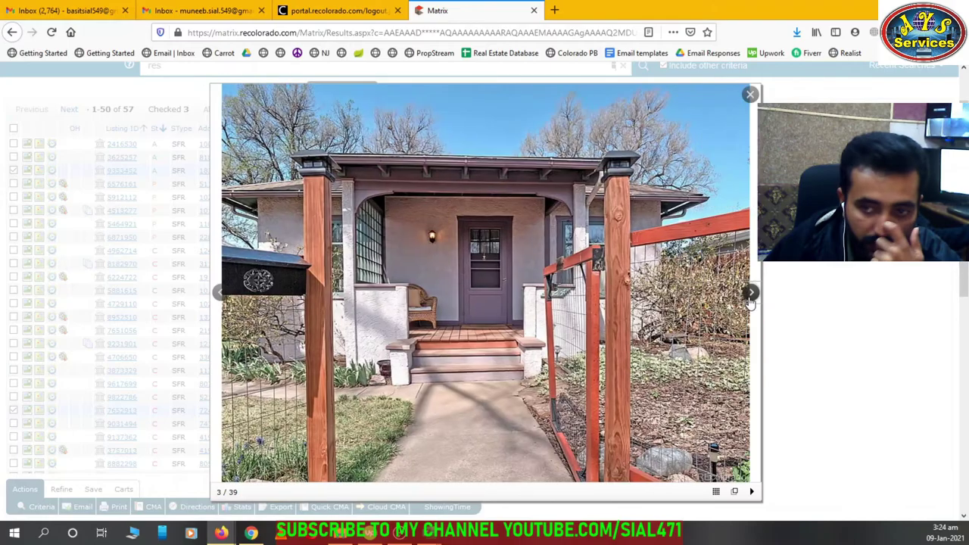
{"action": "left_click", "coordinate": [749, 298]}
{"action": "left_click", "coordinate": [749, 295]}
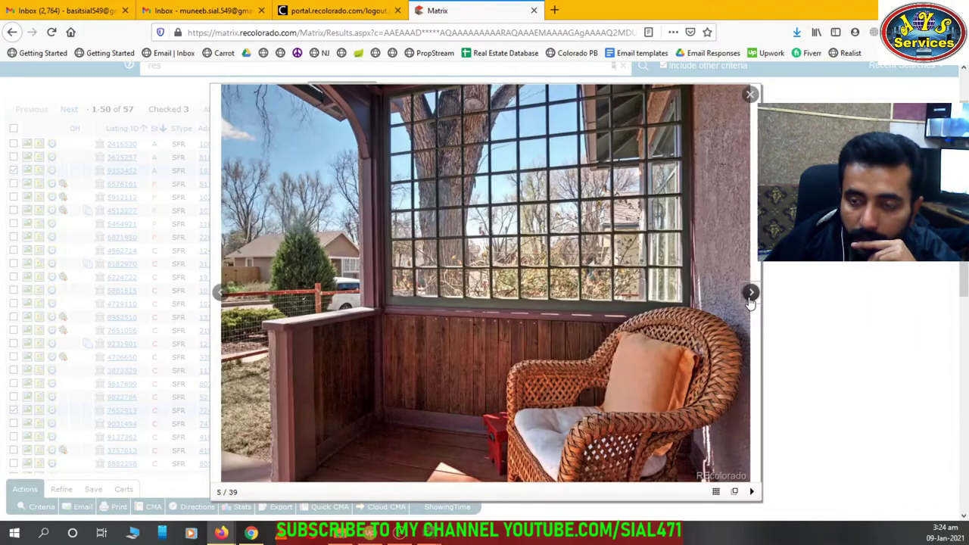
{"action": "left_click", "coordinate": [750, 295]}
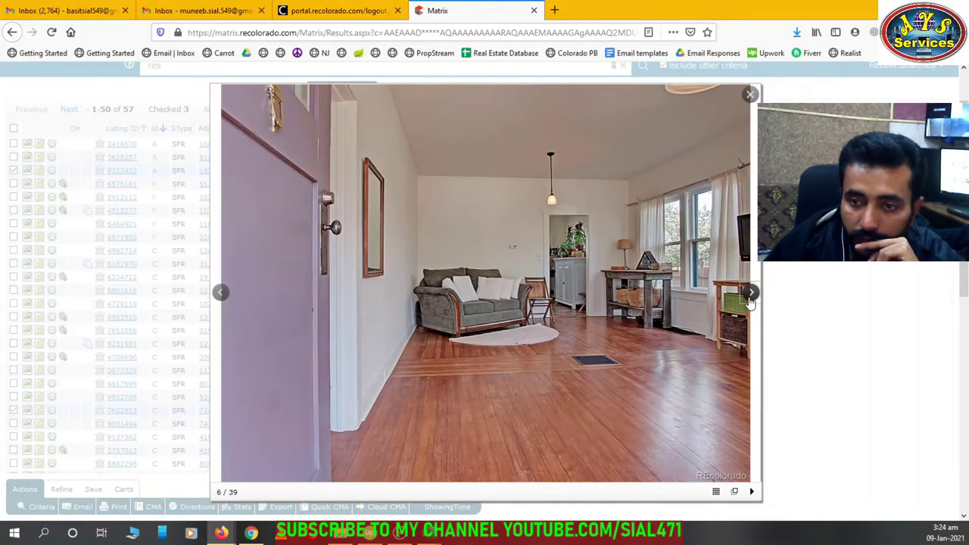
{"action": "left_click", "coordinate": [750, 297]}
{"action": "left_click", "coordinate": [750, 296]}
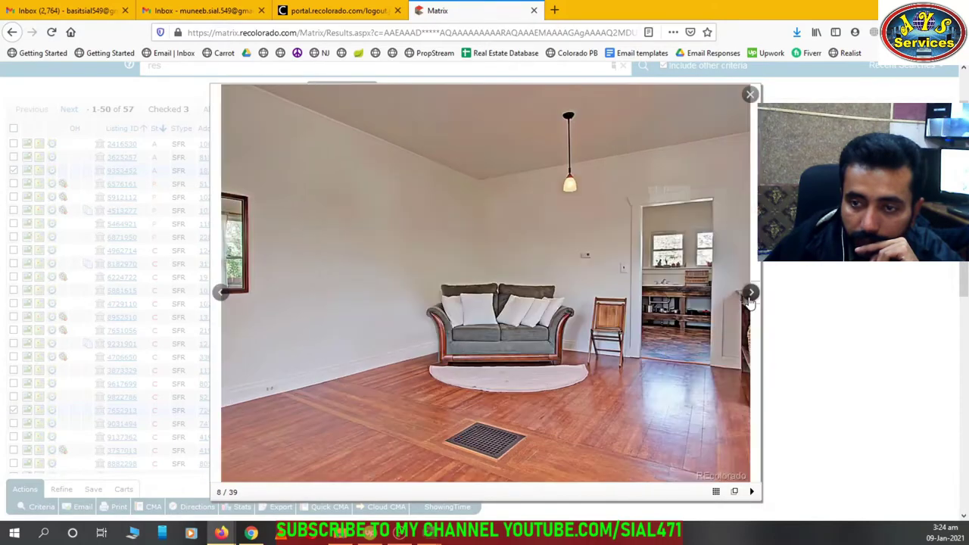
{"action": "left_click", "coordinate": [748, 297]}
{"action": "left_click", "coordinate": [748, 297]}
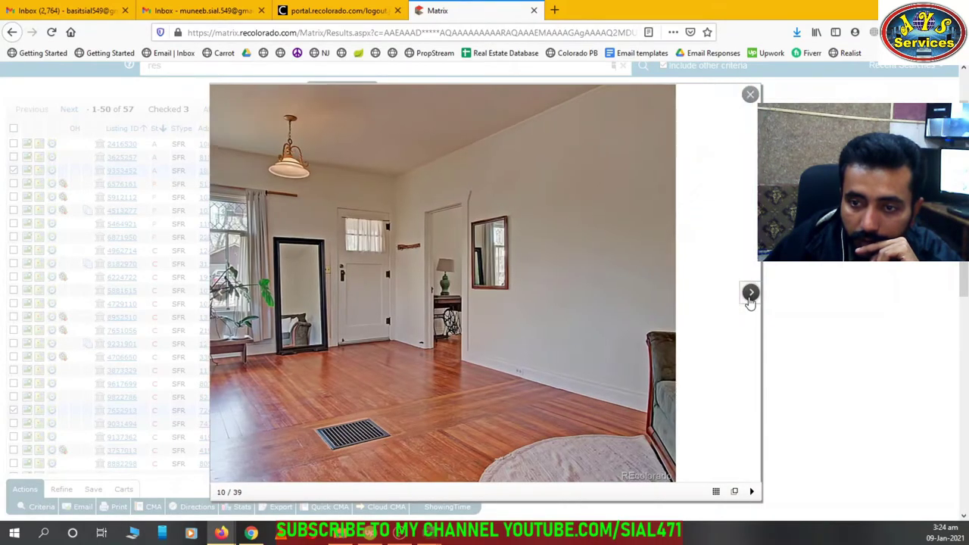
{"action": "left_click", "coordinate": [749, 301]}
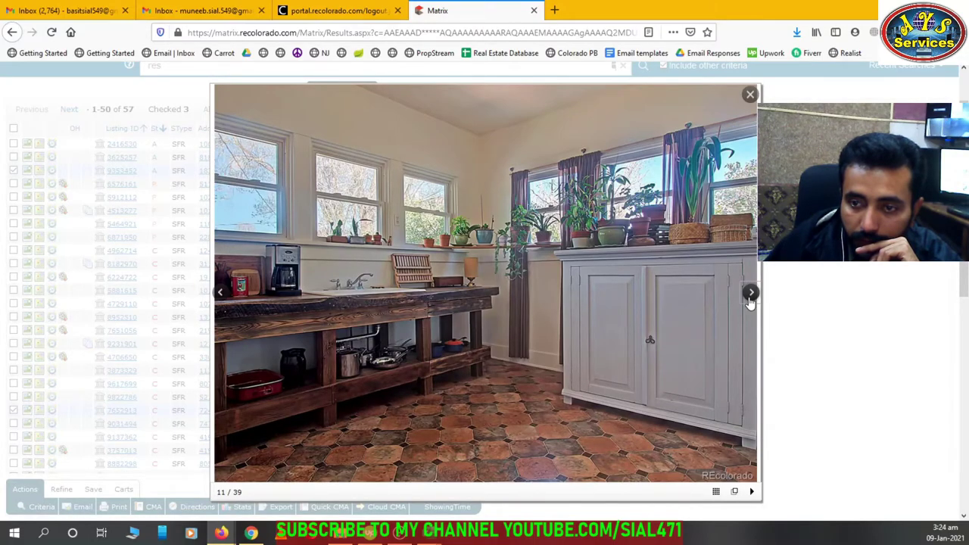
{"action": "left_click", "coordinate": [749, 301]}
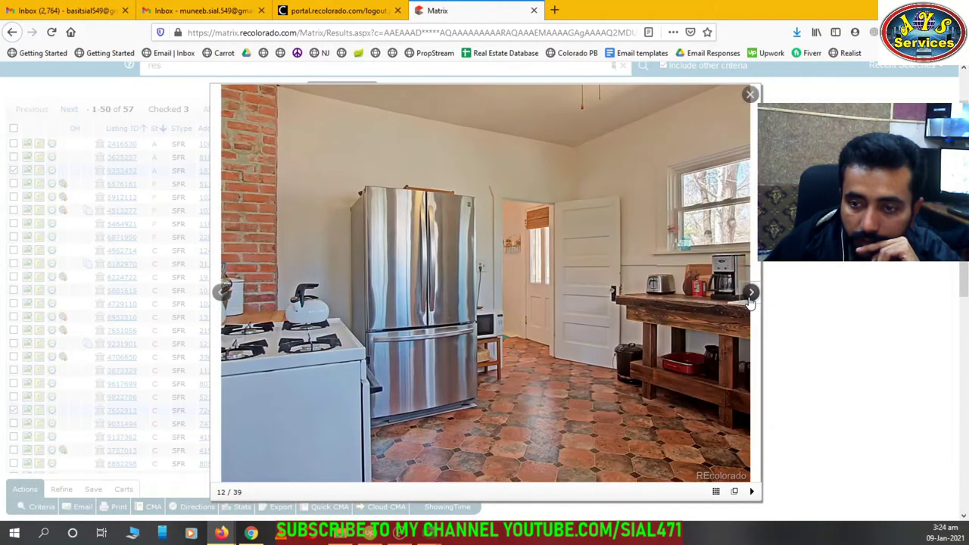
{"action": "left_click", "coordinate": [749, 300]}
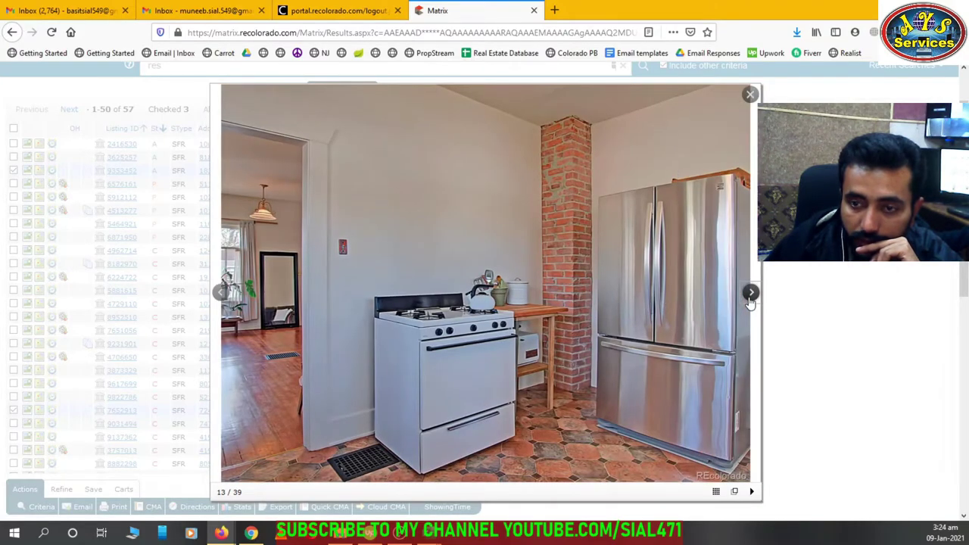
{"action": "left_click", "coordinate": [750, 300]}
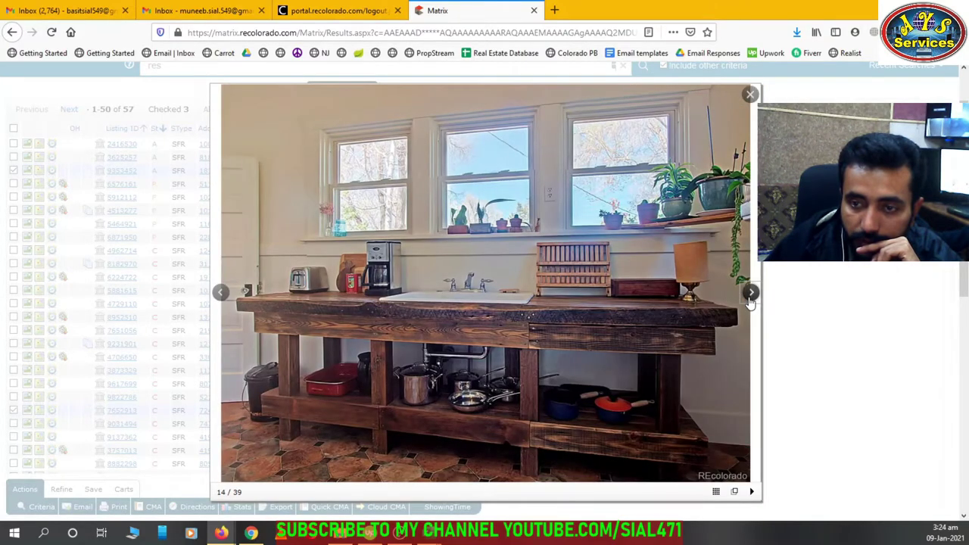
Step: Continue through the bedroom, bathroom, workbench room and garage photos, then close the gallery
{"action": "left_click", "coordinate": [749, 301]}
{"action": "left_click", "coordinate": [749, 301]}
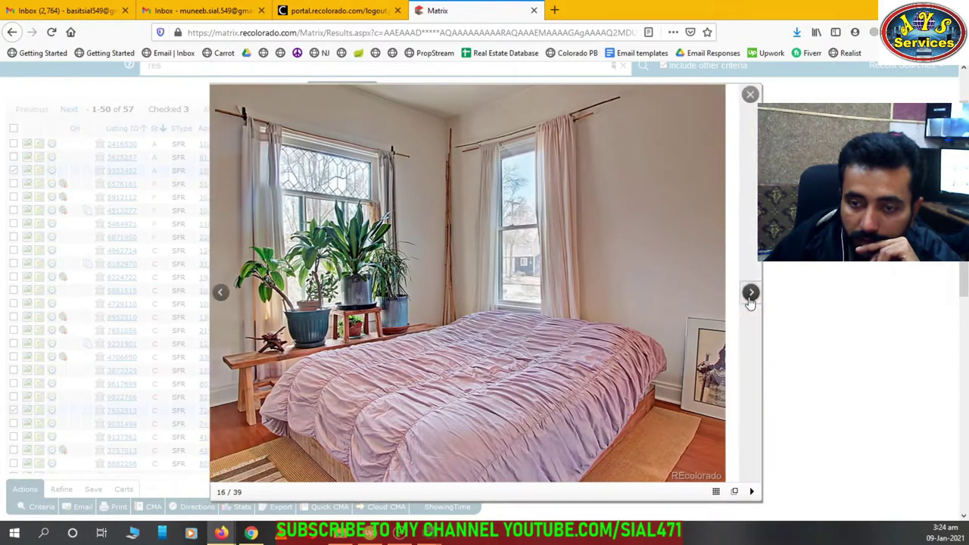
{"action": "left_click", "coordinate": [749, 301]}
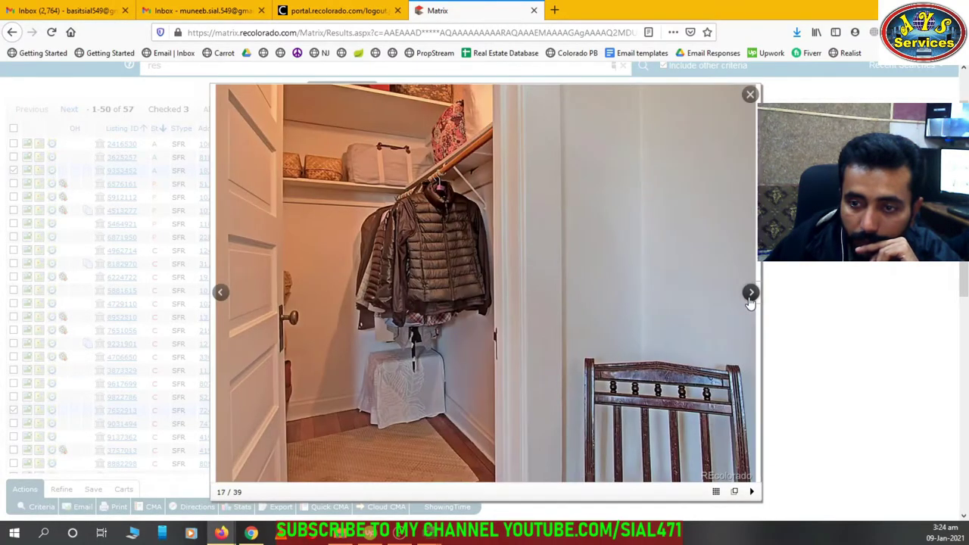
{"action": "left_click", "coordinate": [749, 300]}
{"action": "left_click", "coordinate": [749, 301]}
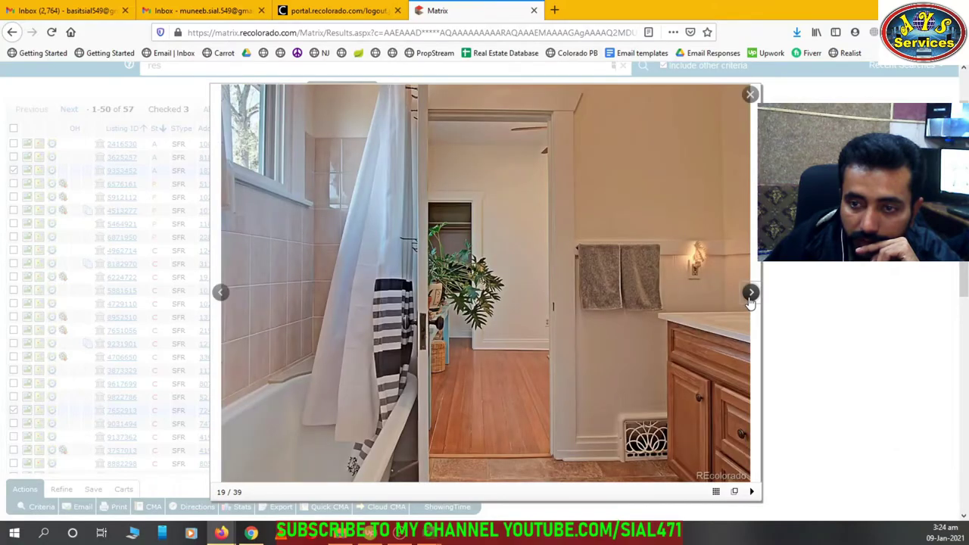
{"action": "left_click", "coordinate": [749, 300]}
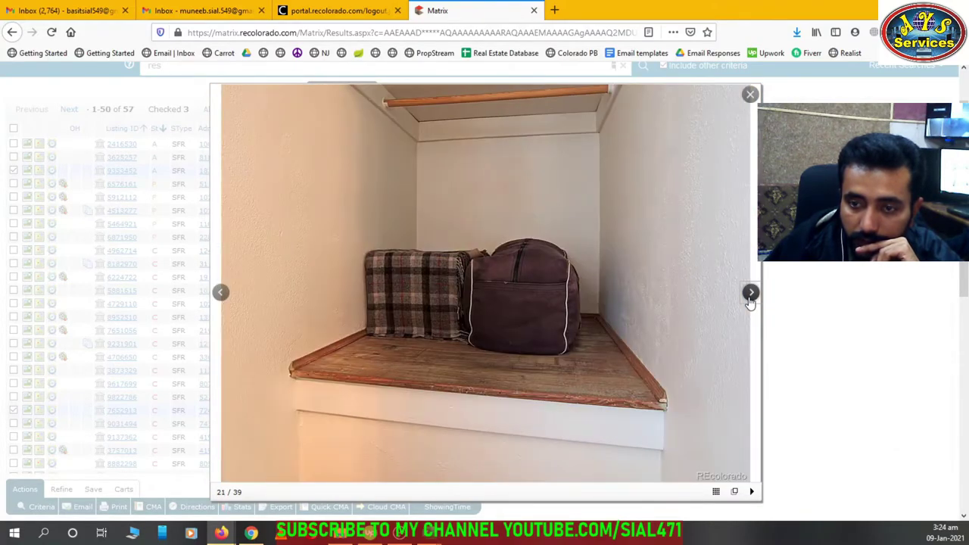
{"action": "left_click", "coordinate": [750, 301]}
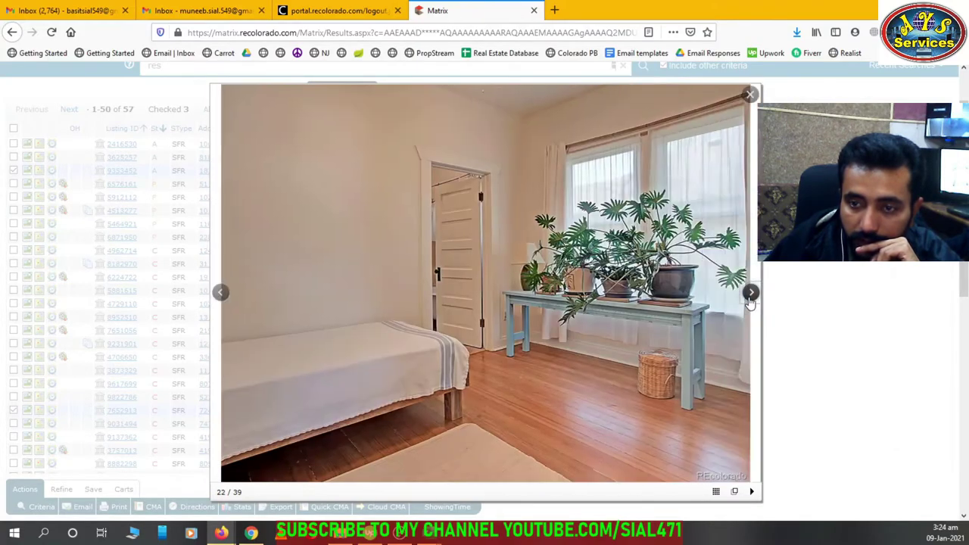
{"action": "left_click", "coordinate": [750, 301]}
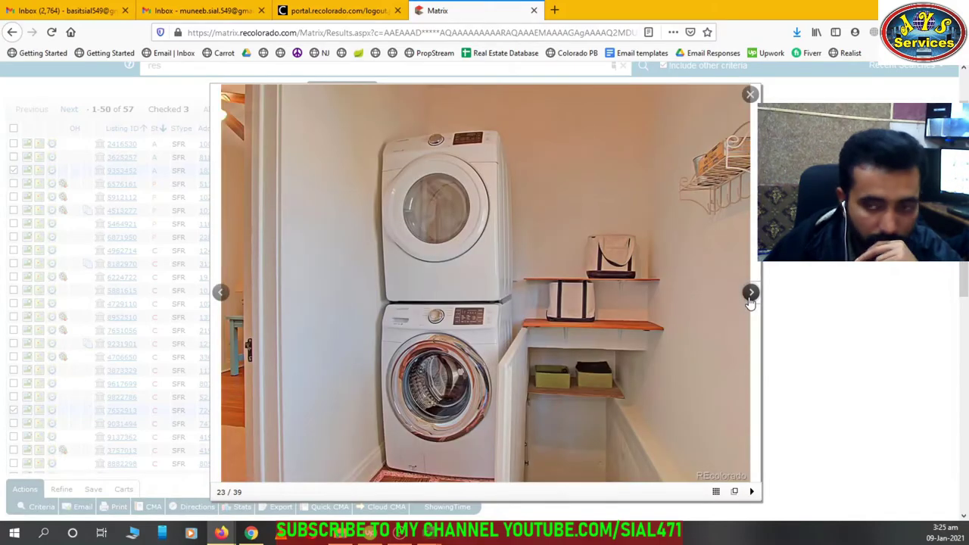
{"action": "left_click", "coordinate": [749, 300]}
{"action": "left_click", "coordinate": [749, 300]}
{"action": "left_click", "coordinate": [749, 300]}
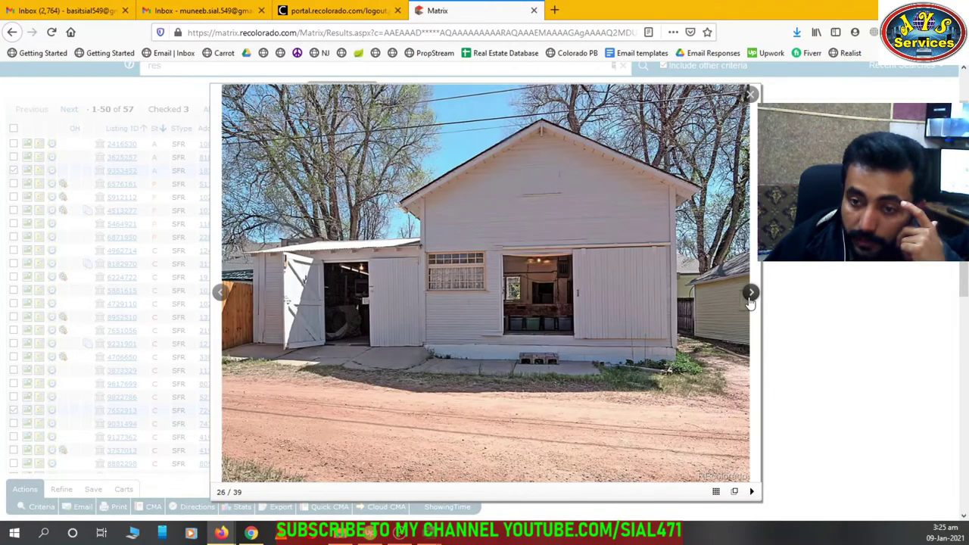
{"action": "left_click", "coordinate": [749, 300]}
{"action": "left_click", "coordinate": [749, 300]}
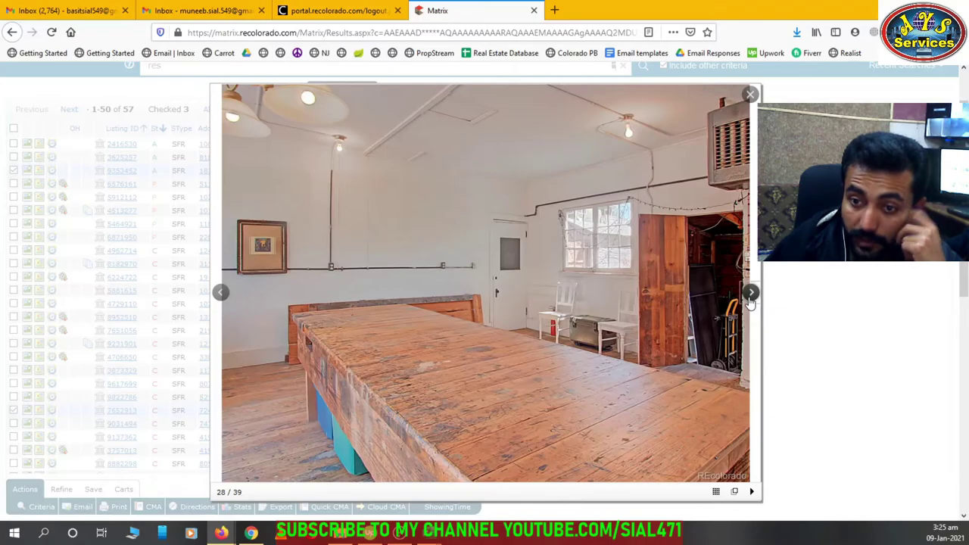
{"action": "left_click", "coordinate": [749, 301]}
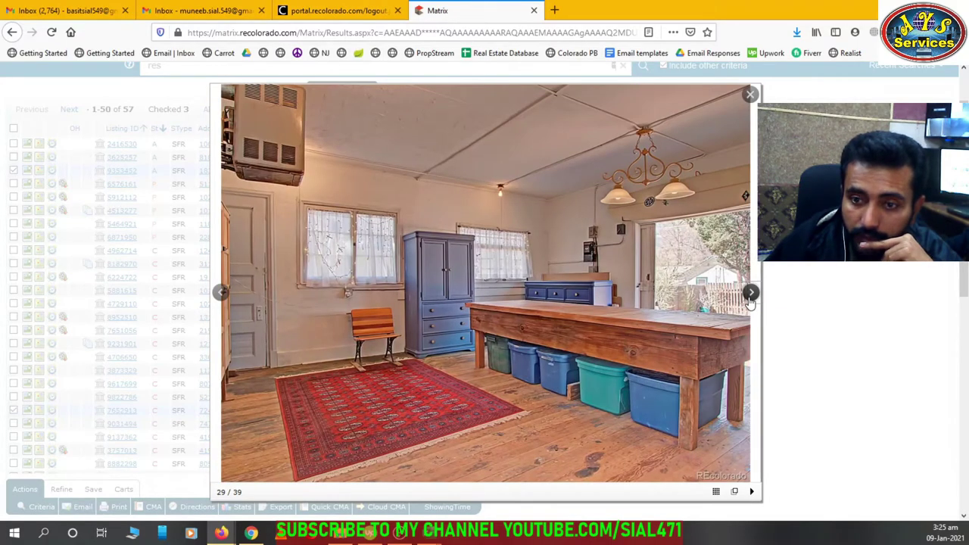
{"action": "left_click", "coordinate": [749, 300]}
{"action": "left_click", "coordinate": [750, 300]}
{"action": "left_click", "coordinate": [749, 301]}
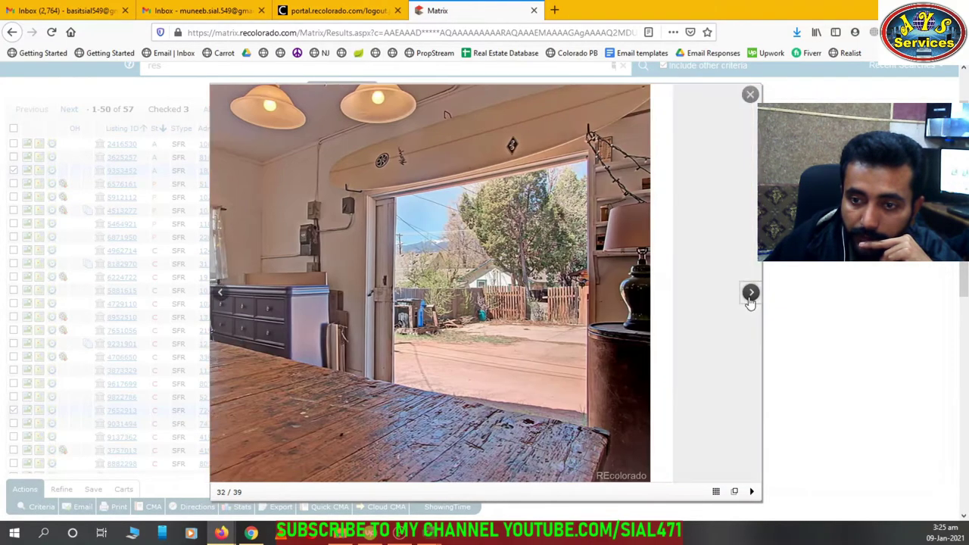
{"action": "key", "text": "Right"}
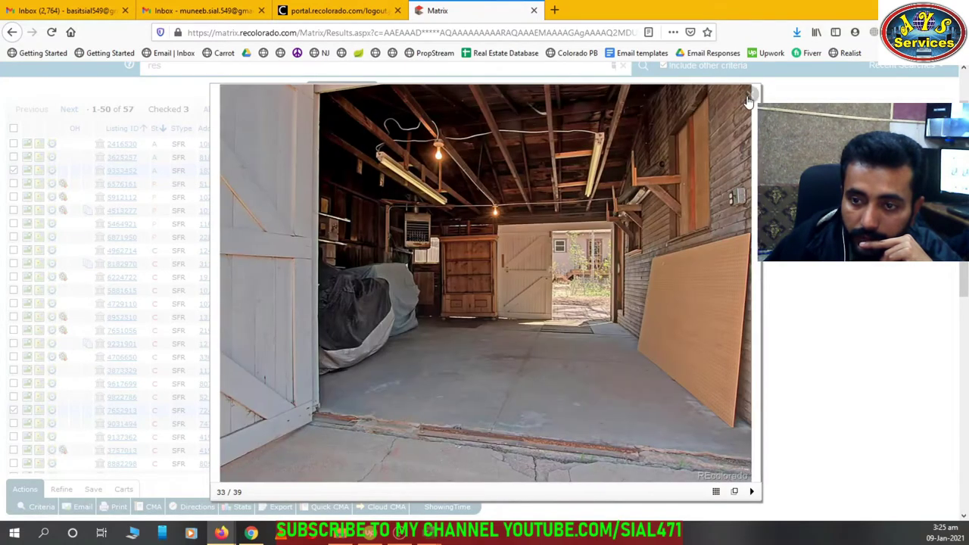
{"action": "key", "text": "Escape"}
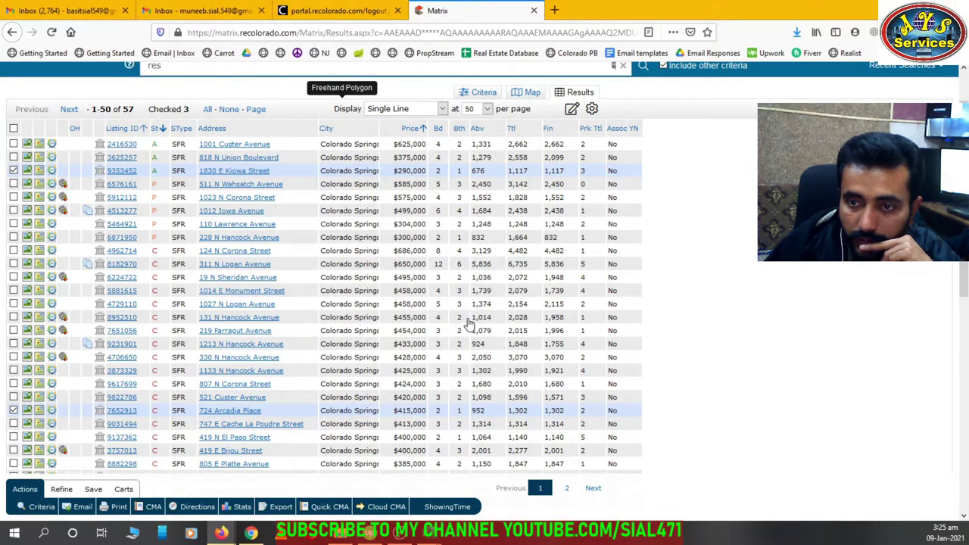
Step: Scroll the 57-listing grid to review the three checked listings
{"action": "scroll", "coordinate": [469, 323], "scroll_direction": "up", "scroll_amount": 2}
{"action": "scroll", "coordinate": [469, 318], "scroll_direction": "down", "scroll_amount": 10}
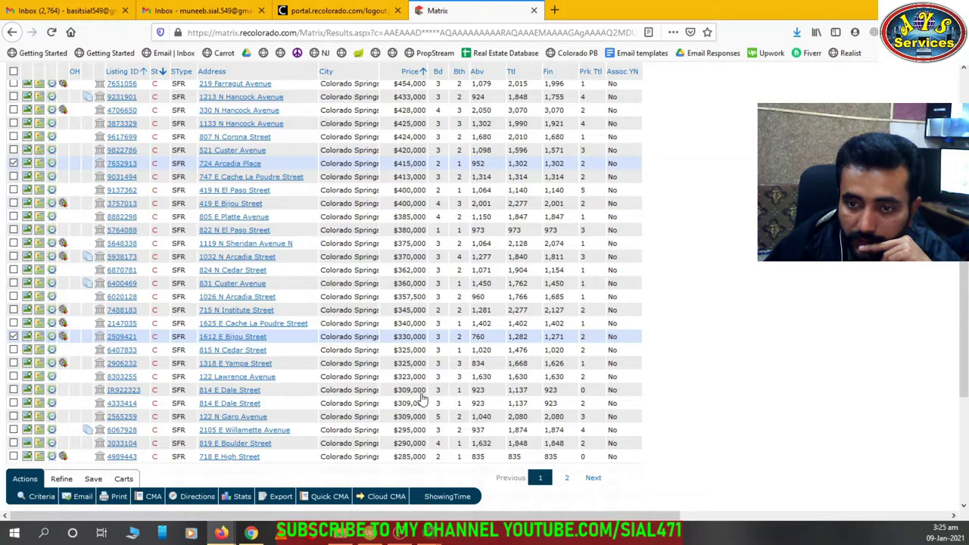
{"action": "left_click", "coordinate": [13, 389]}
{"action": "left_click", "coordinate": [26, 390]}
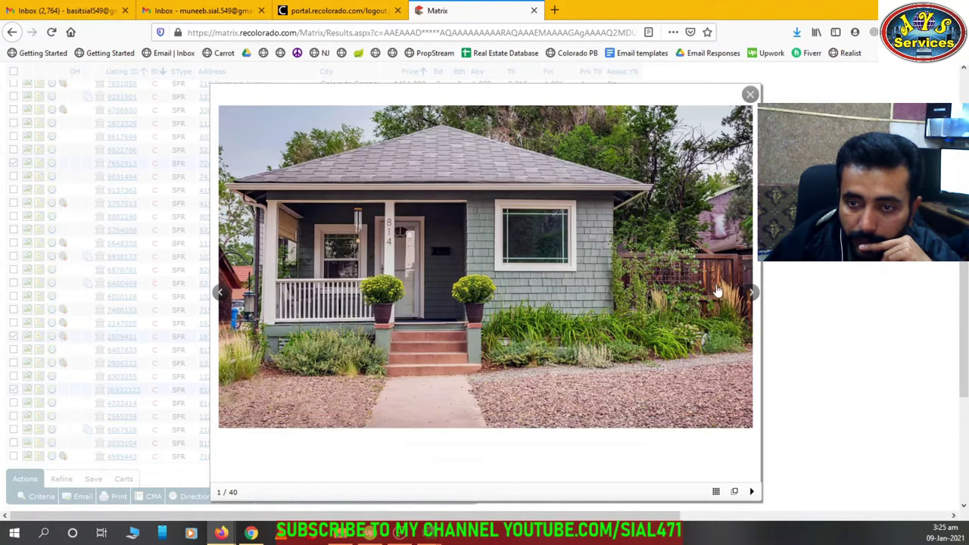
{"action": "left_click", "coordinate": [747, 295]}
{"action": "left_click", "coordinate": [747, 297]}
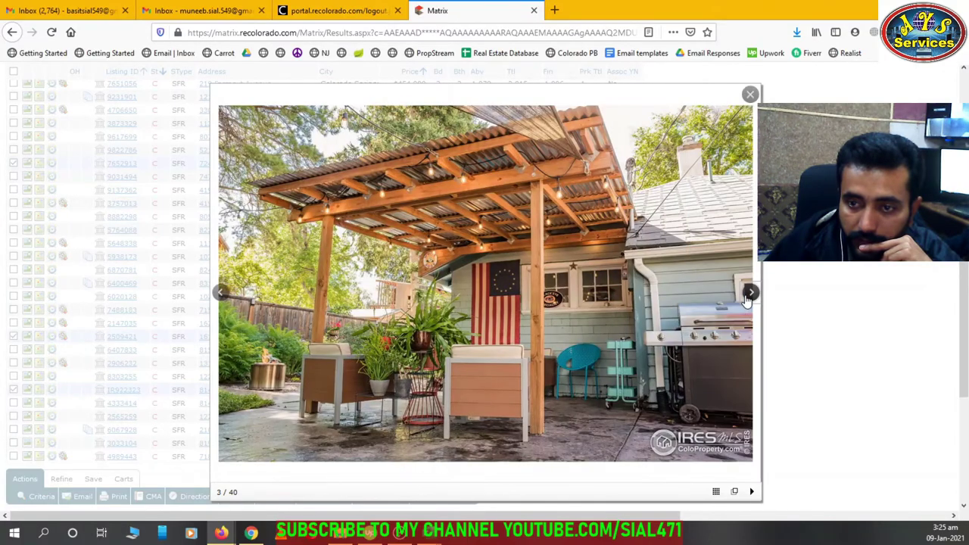
{"action": "left_click", "coordinate": [747, 297]}
{"action": "left_click", "coordinate": [747, 297]}
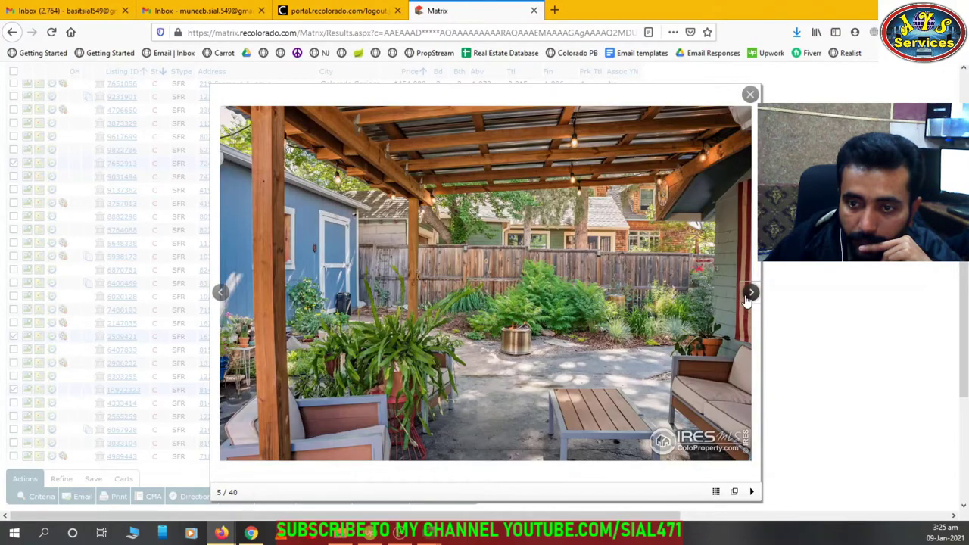
{"action": "left_click", "coordinate": [747, 298]}
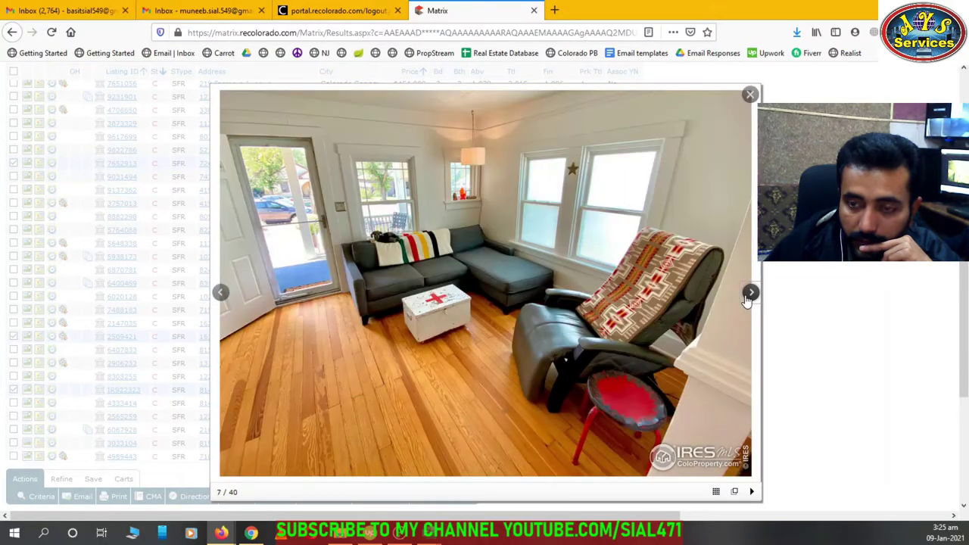
{"action": "left_click", "coordinate": [747, 298]}
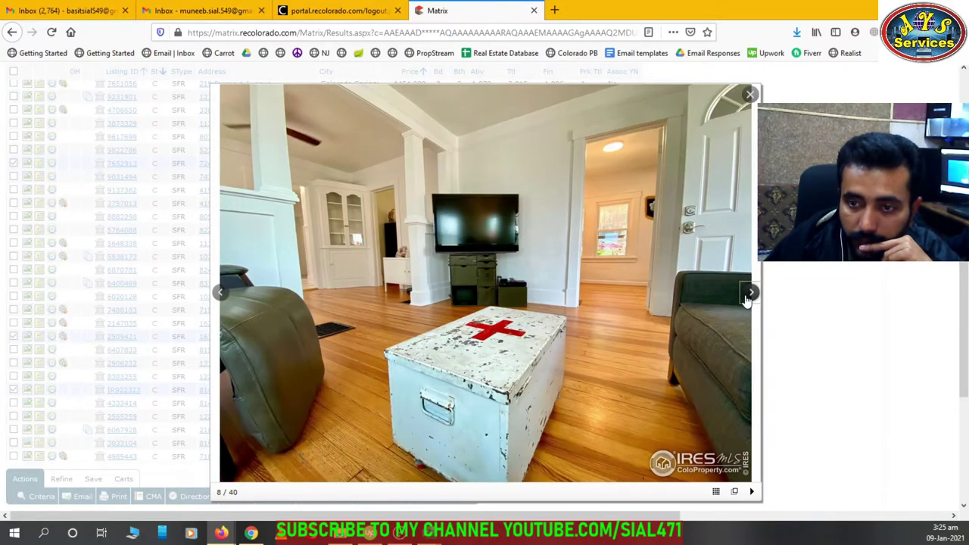
{"action": "left_click", "coordinate": [747, 297]}
{"action": "left_click", "coordinate": [747, 297]}
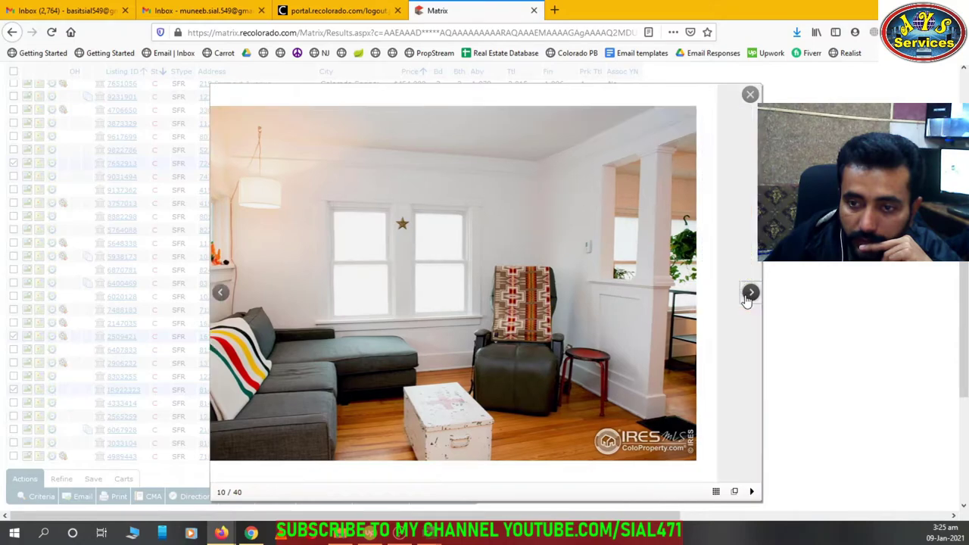
{"action": "left_click", "coordinate": [747, 298]}
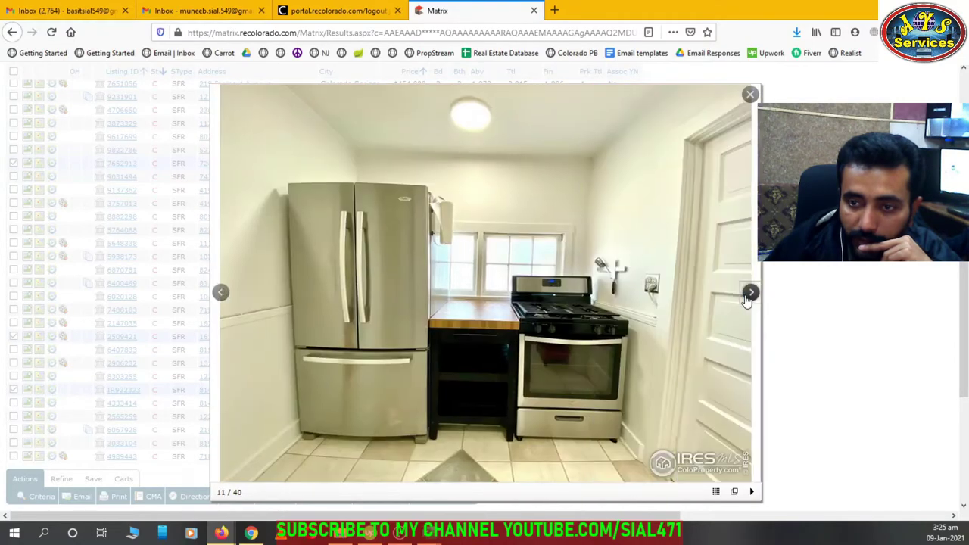
{"action": "left_click", "coordinate": [747, 298]}
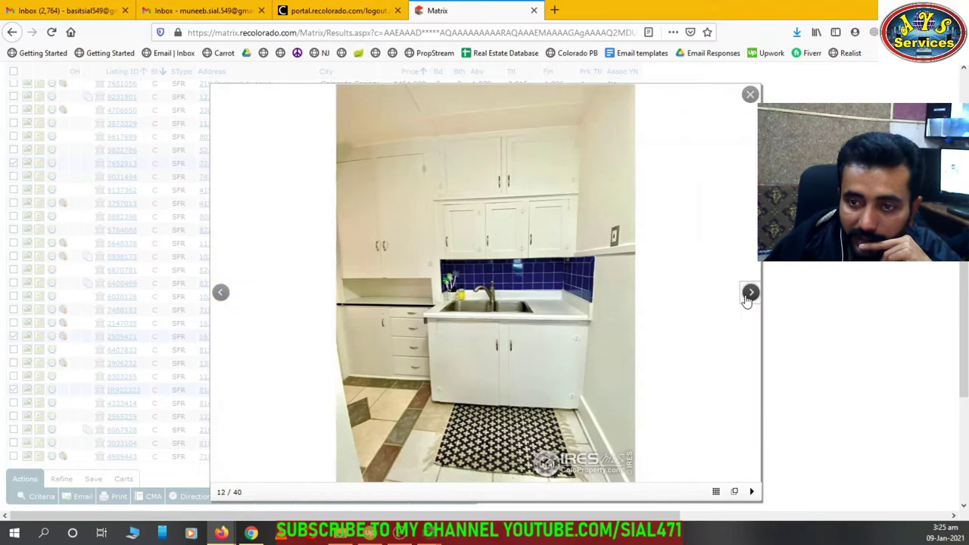
{"action": "left_click", "coordinate": [747, 297]}
{"action": "left_click", "coordinate": [747, 297]}
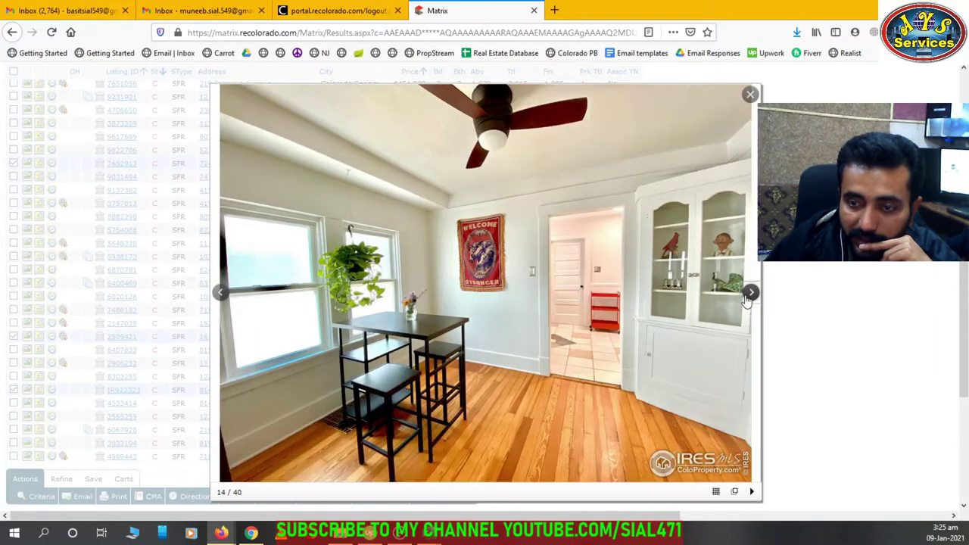
{"action": "left_click", "coordinate": [747, 298]}
{"action": "left_click", "coordinate": [747, 297]}
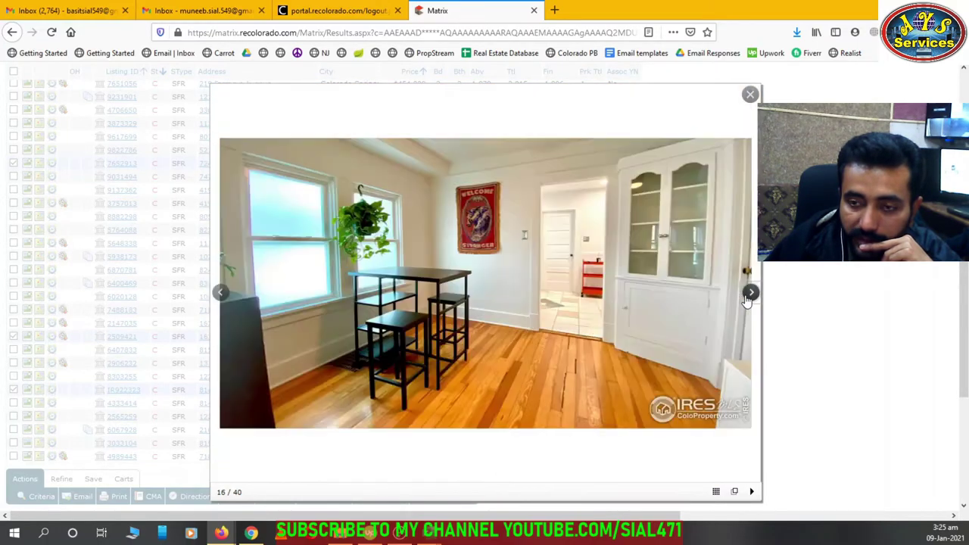
{"action": "left_click", "coordinate": [747, 298]}
{"action": "left_click", "coordinate": [747, 297]}
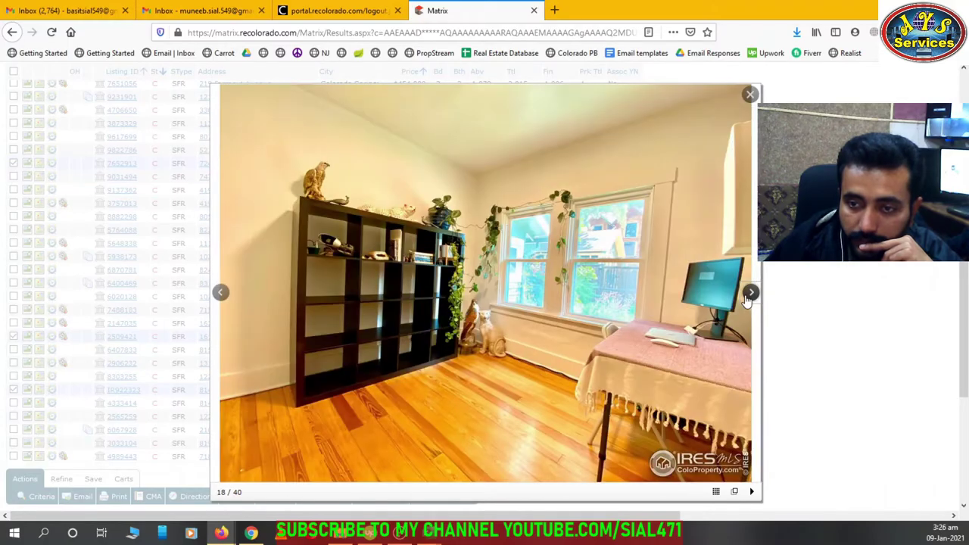
{"action": "left_click", "coordinate": [747, 297]}
{"action": "left_click", "coordinate": [747, 297]}
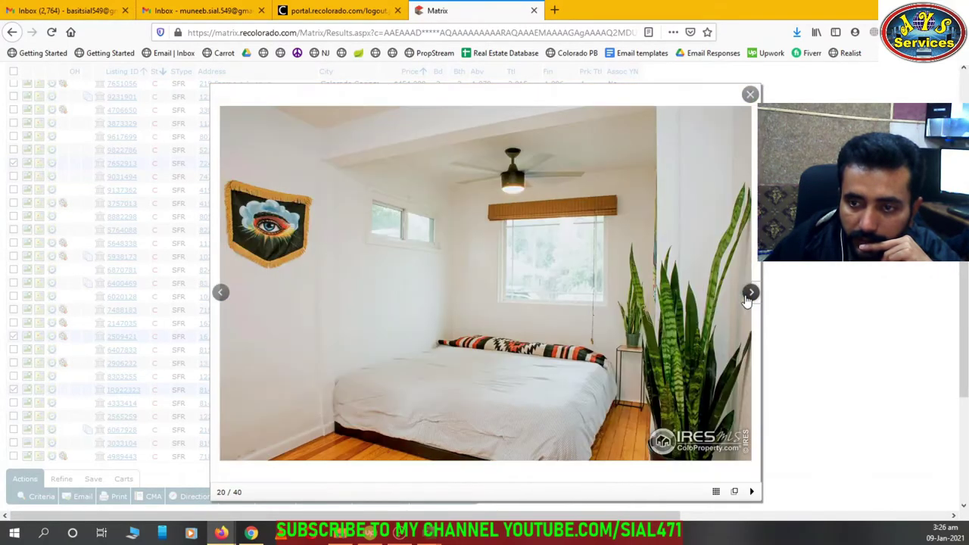
{"action": "left_click", "coordinate": [747, 297]}
{"action": "left_click", "coordinate": [747, 298]}
{"action": "left_click", "coordinate": [747, 297]}
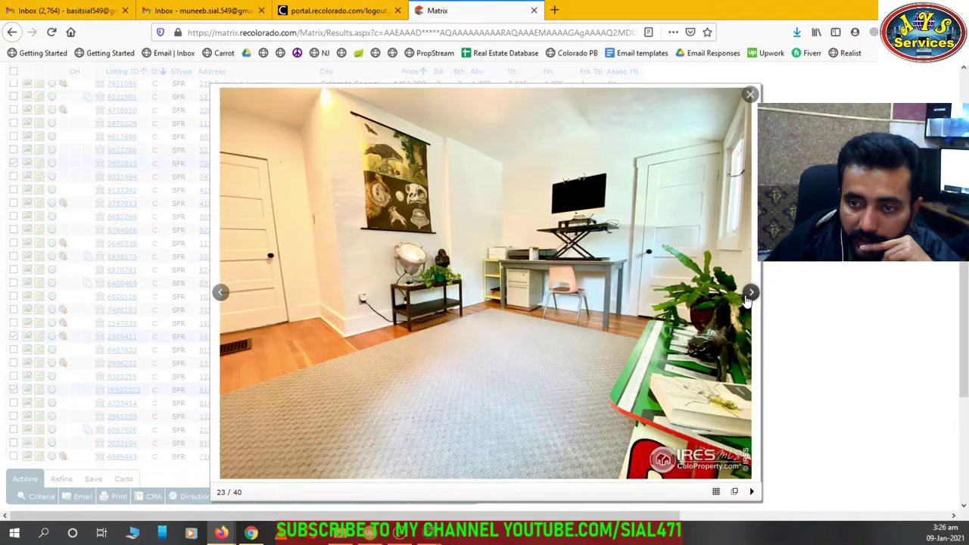
{"action": "left_click", "coordinate": [747, 298]}
{"action": "left_click", "coordinate": [747, 297]}
{"action": "left_click", "coordinate": [747, 297]}
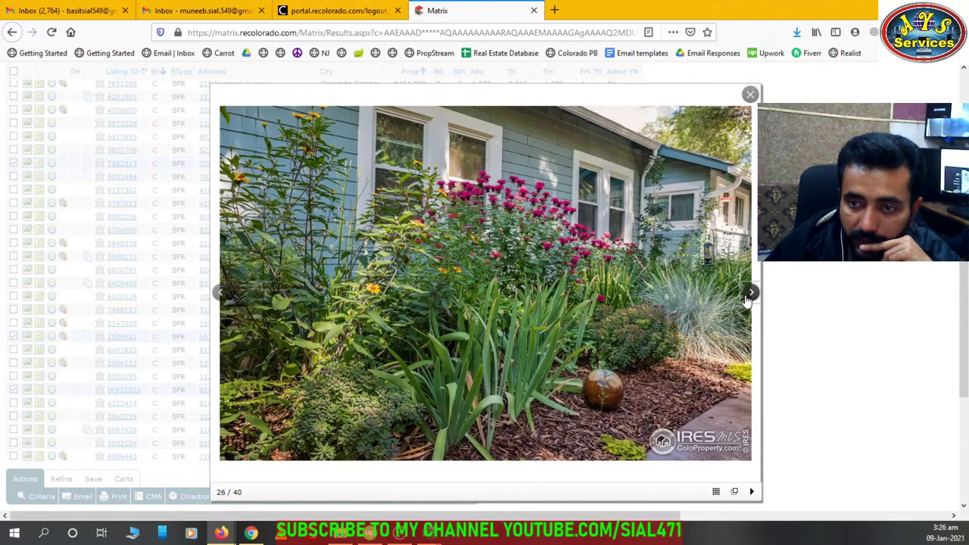
{"action": "left_click", "coordinate": [747, 297]}
{"action": "left_click", "coordinate": [747, 298]}
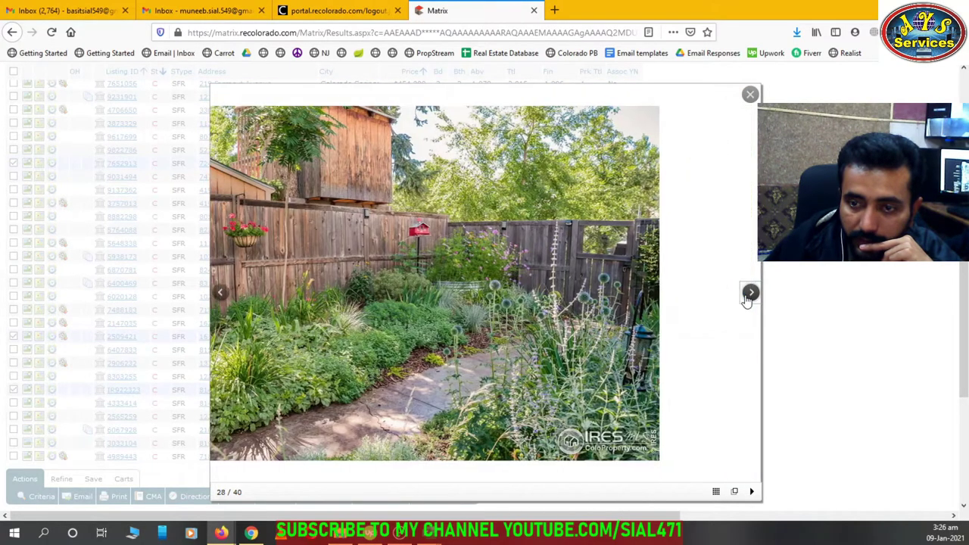
{"action": "left_click", "coordinate": [747, 298]}
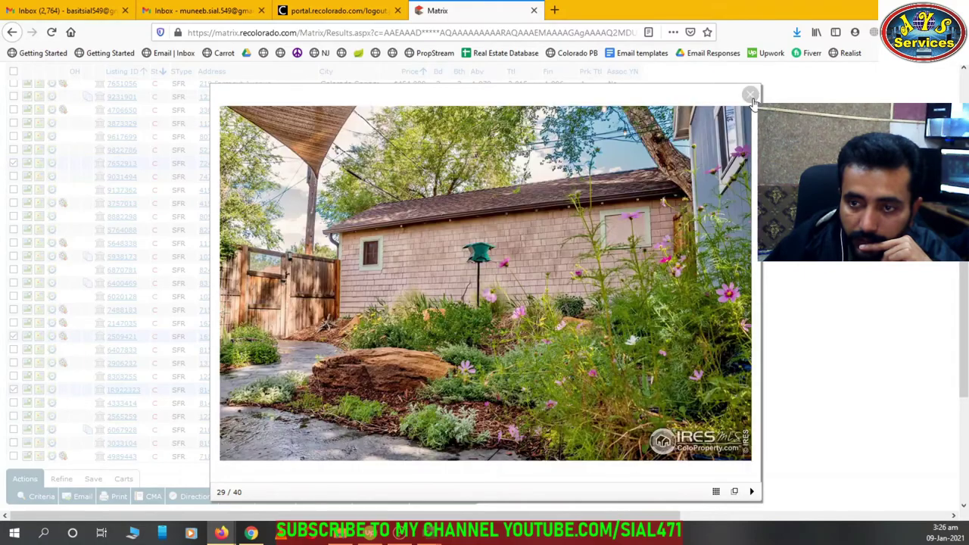
{"action": "left_click", "coordinate": [750, 96]}
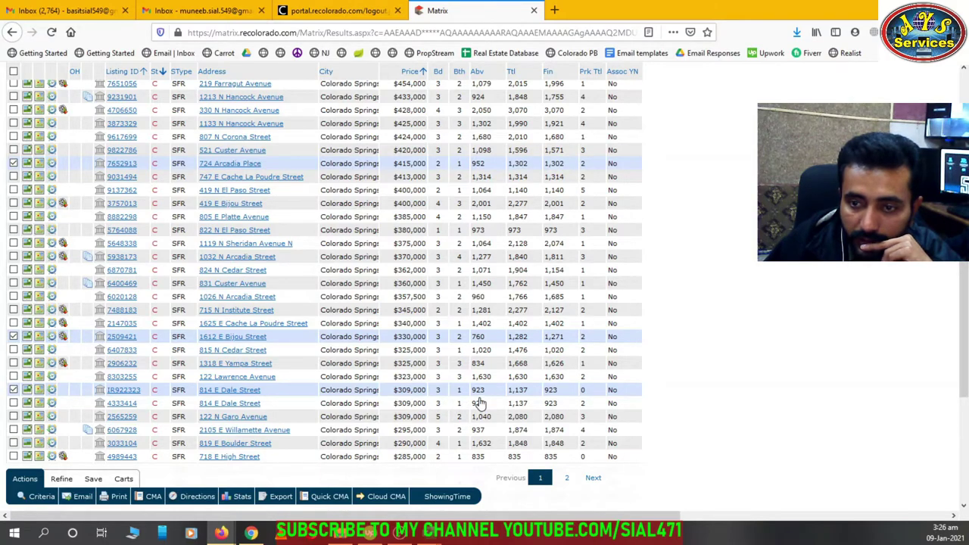
{"action": "scroll", "coordinate": [479, 404], "scroll_direction": "down", "scroll_amount": 2}
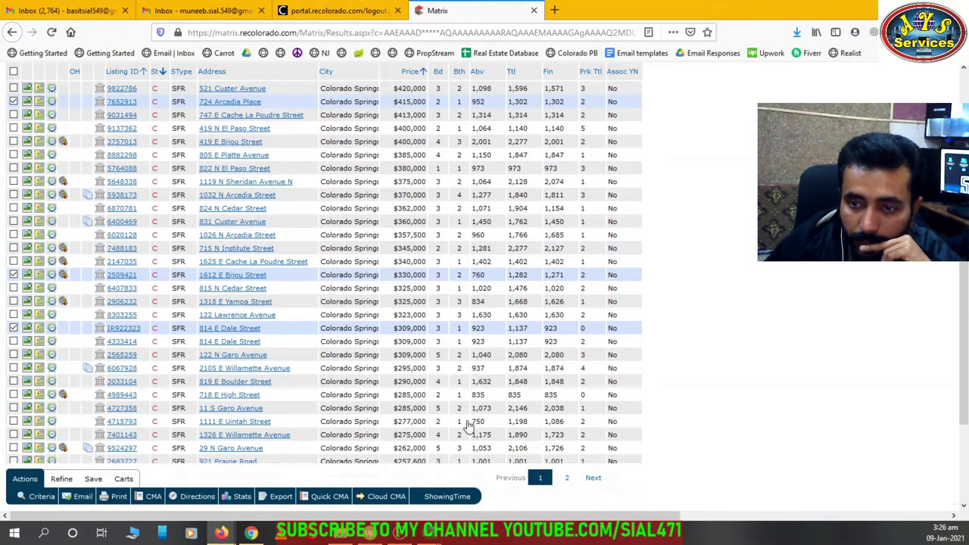
{"action": "scroll", "coordinate": [467, 429], "scroll_direction": "down", "scroll_amount": 3}
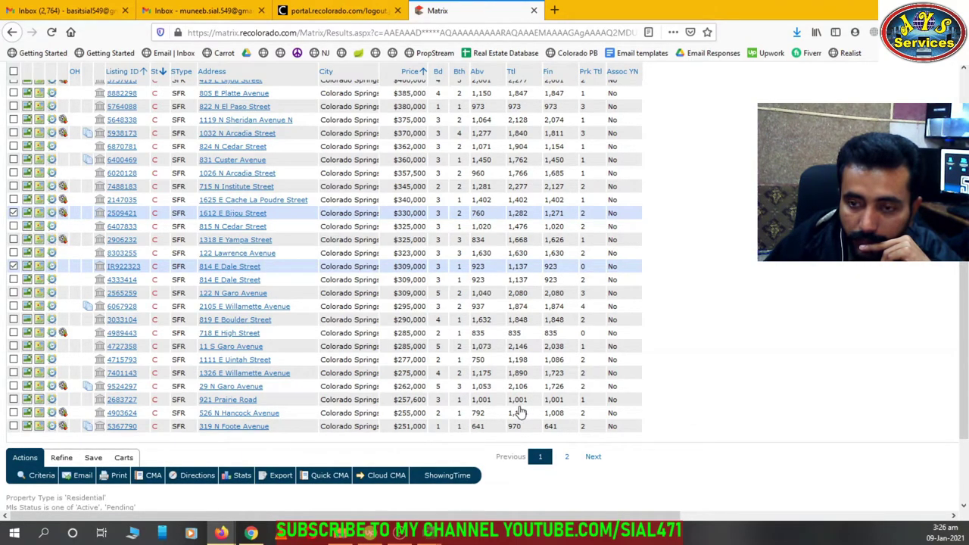
{"action": "scroll", "coordinate": [520, 412], "scroll_direction": "up", "scroll_amount": 10}
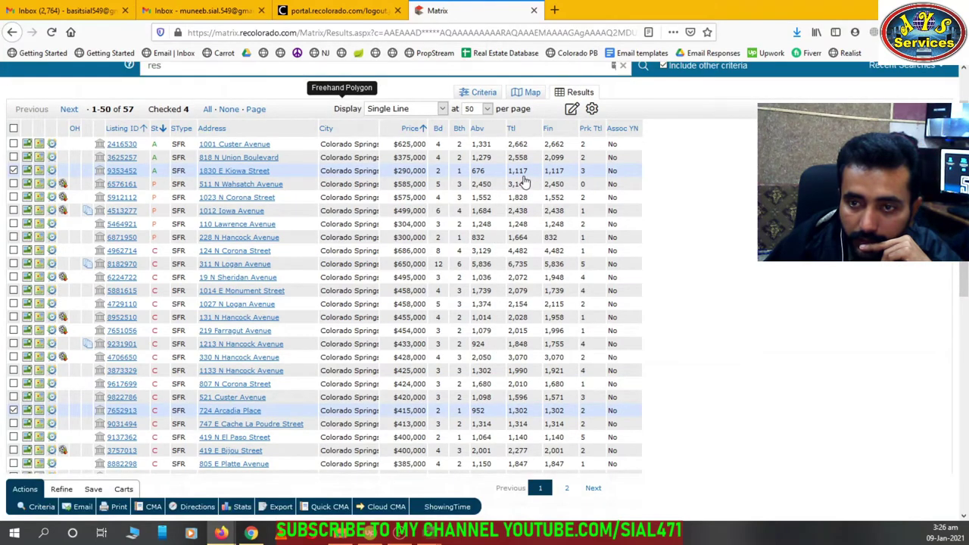
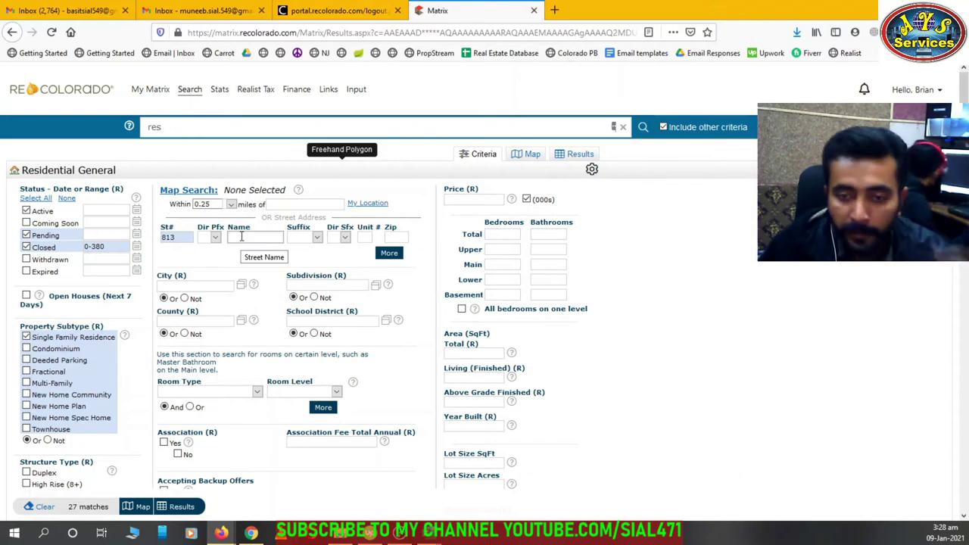
{"action": "left_click", "coordinate": [241, 237]}
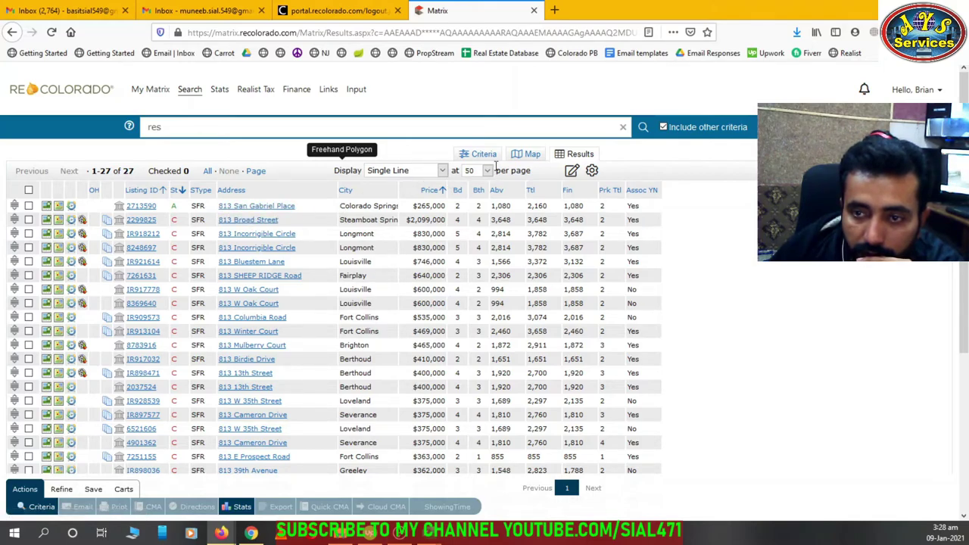
{"action": "left_click", "coordinate": [28, 205]}
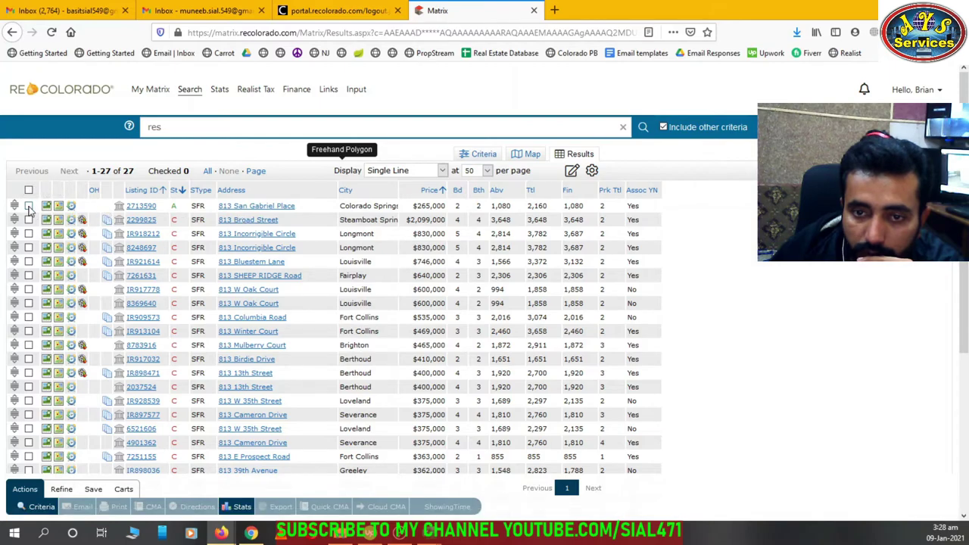
{"action": "left_click", "coordinate": [532, 156]}
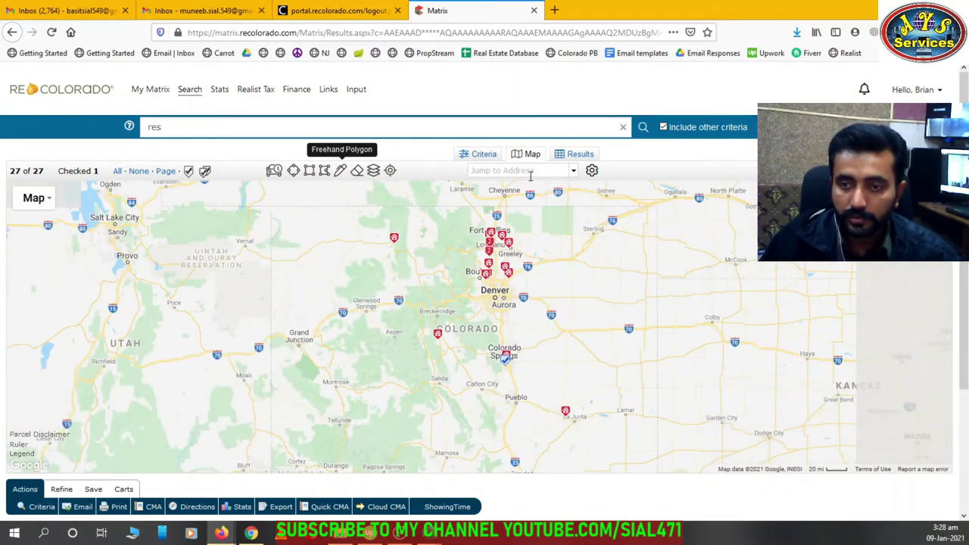
Step: Revisit the Criteria and Results, glance at the OFFERS spreadsheet, then return to the results map
{"action": "left_click", "coordinate": [485, 157]}
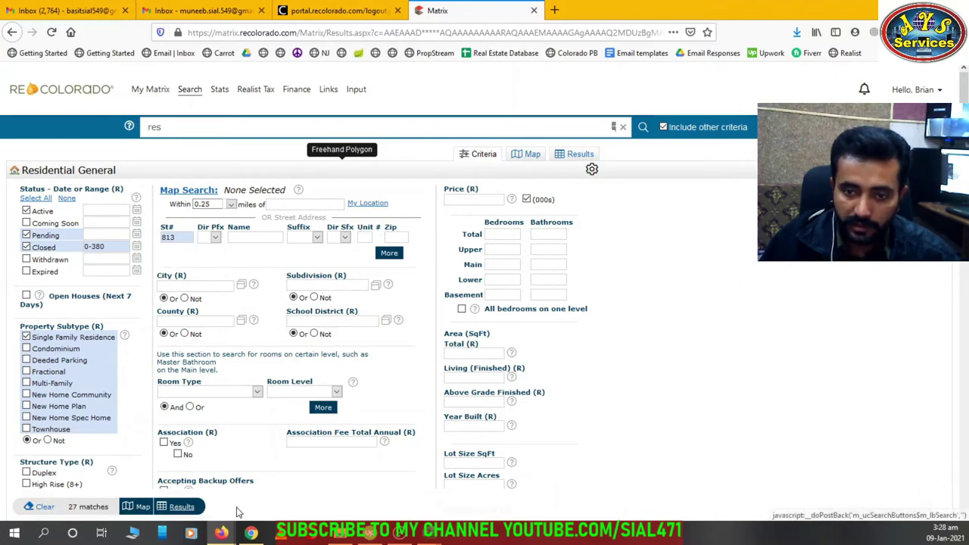
{"action": "left_click", "coordinate": [581, 156]}
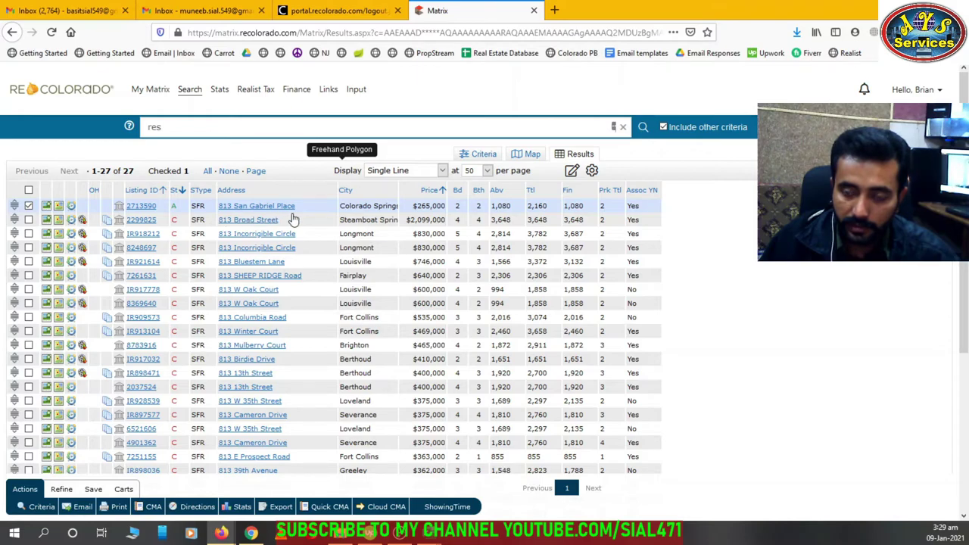
{"action": "mouse_move", "coordinate": [409, 536]}
{"action": "left_click", "coordinate": [454, 465]}
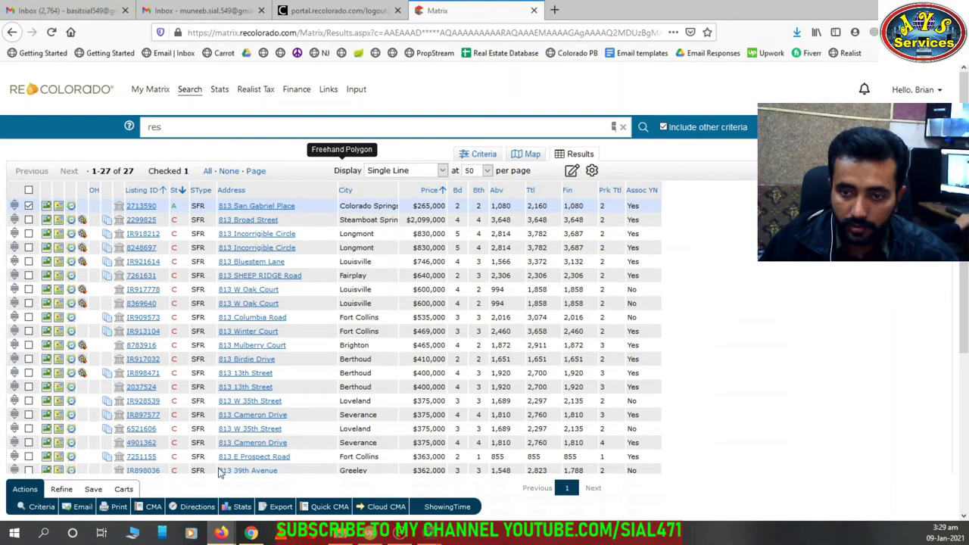
{"action": "left_click", "coordinate": [250, 533]}
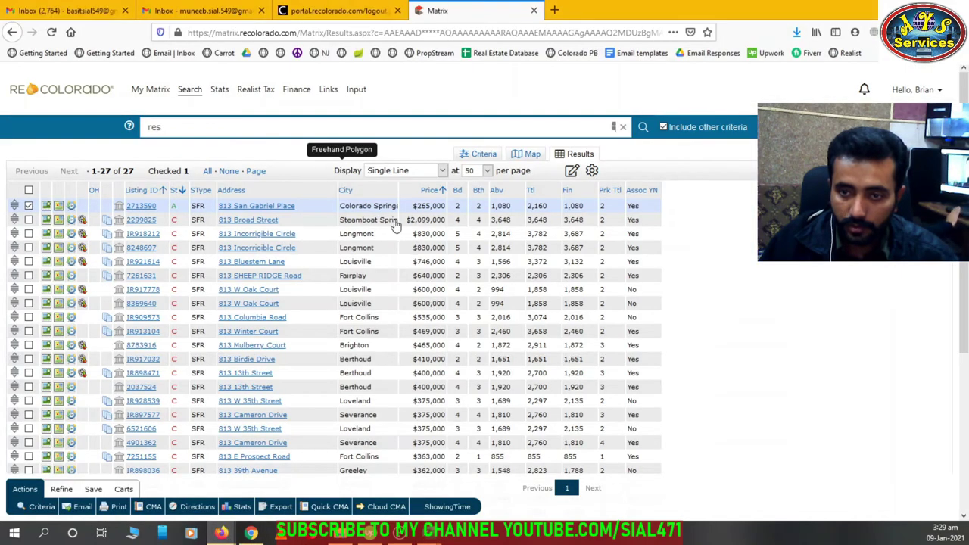
{"action": "left_click", "coordinate": [533, 156]}
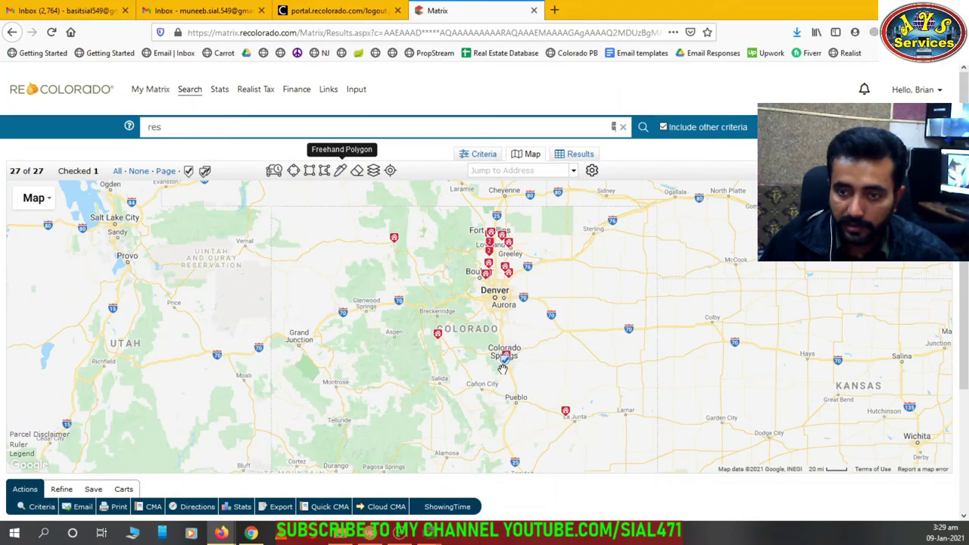
Step: Zoom and pan the map onto the checked listing near Cheyenne Meadows Road and Highway 115
{"action": "scroll", "coordinate": [501, 368], "scroll_direction": "up", "scroll_amount": 4}
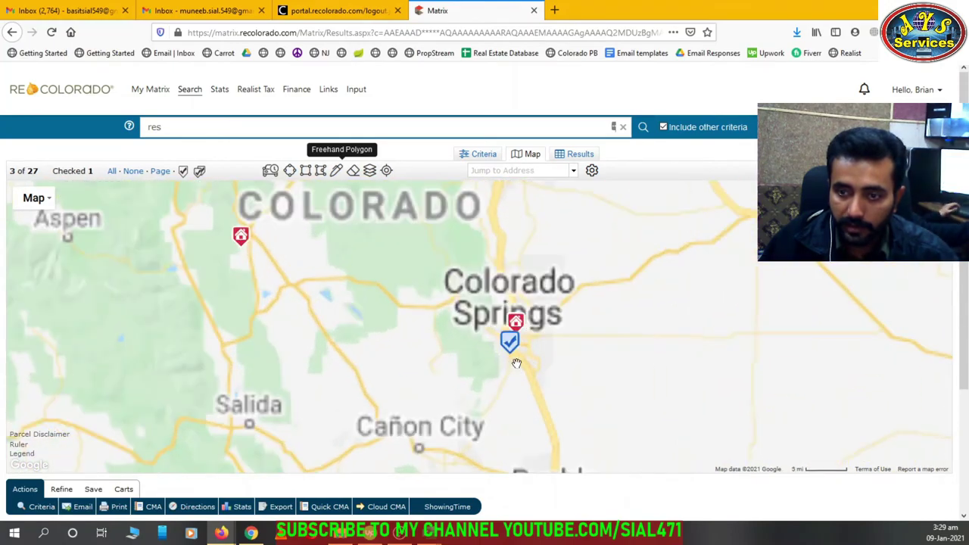
{"action": "scroll", "coordinate": [513, 355], "scroll_direction": "up", "scroll_amount": 1}
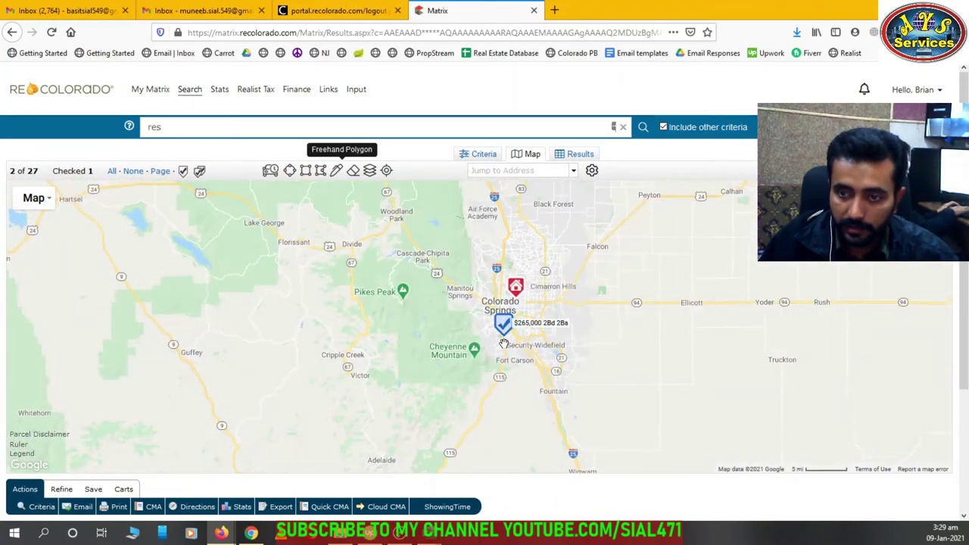
{"action": "scroll", "coordinate": [504, 342], "scroll_direction": "up", "scroll_amount": 3}
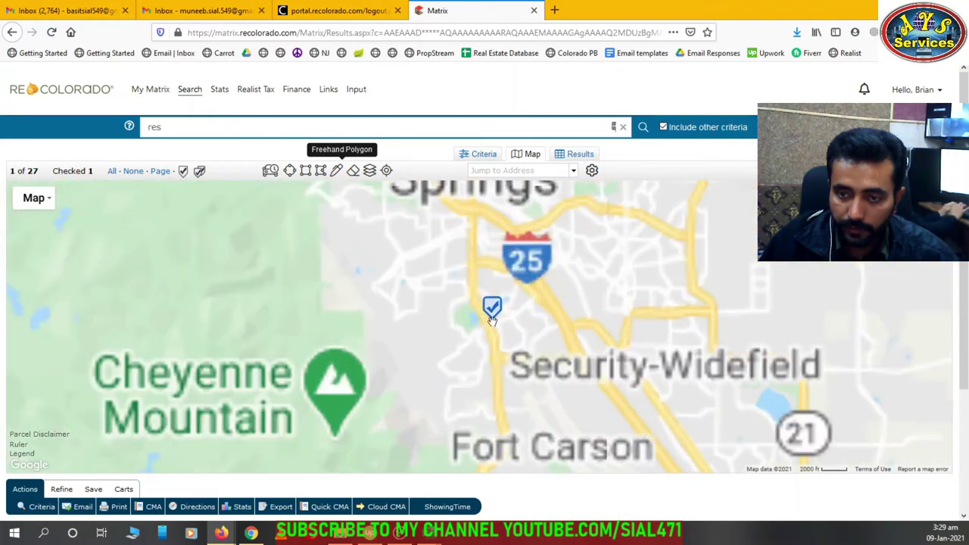
{"action": "scroll", "coordinate": [492, 321], "scroll_direction": "up", "scroll_amount": 1}
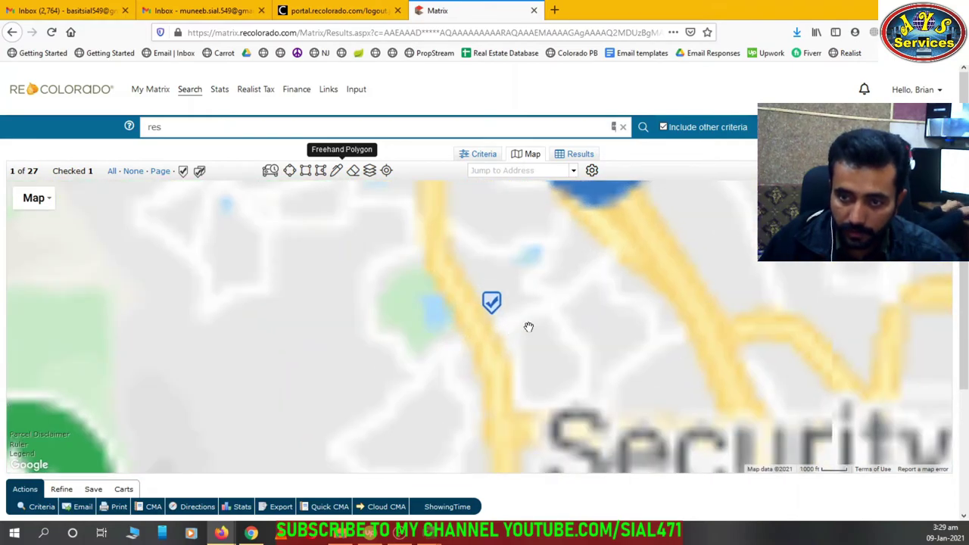
{"action": "scroll", "coordinate": [511, 325], "scroll_direction": "up", "scroll_amount": 2}
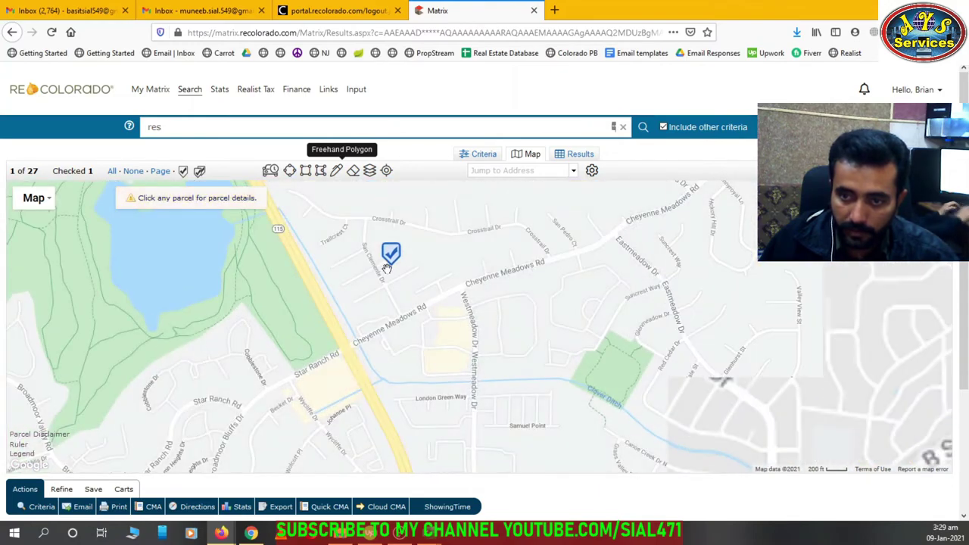
{"action": "mouse_move", "coordinate": [399, 292]}
{"action": "left_mouse_down"}
{"action": "mouse_move", "coordinate": [408, 325]}
{"action": "mouse_move", "coordinate": [447, 309]}
{"action": "mouse_move", "coordinate": [421, 294]}
{"action": "left_mouse_up"}
{"action": "scroll", "coordinate": [421, 295], "scroll_direction": "down", "scroll_amount": 1}
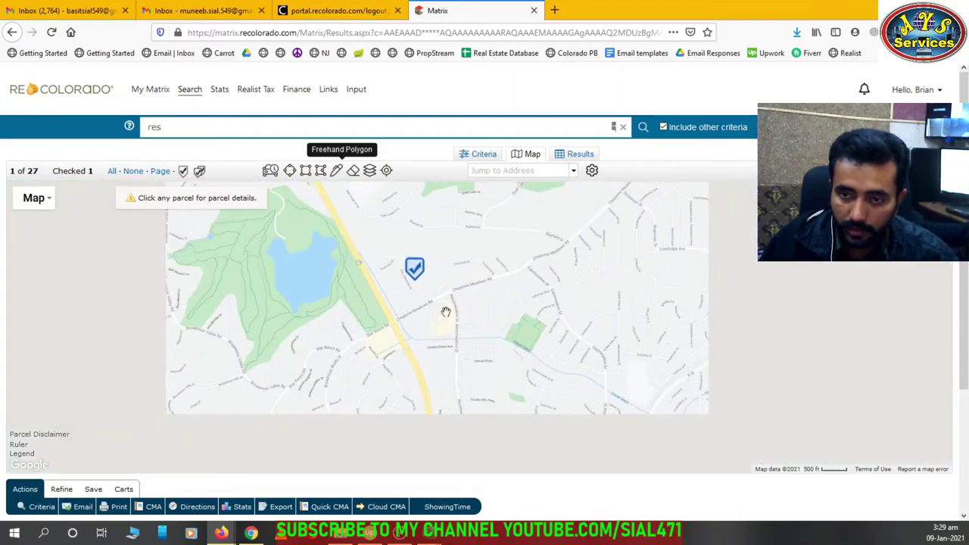
{"action": "scroll", "coordinate": [463, 295], "scroll_direction": "down", "scroll_amount": 1}
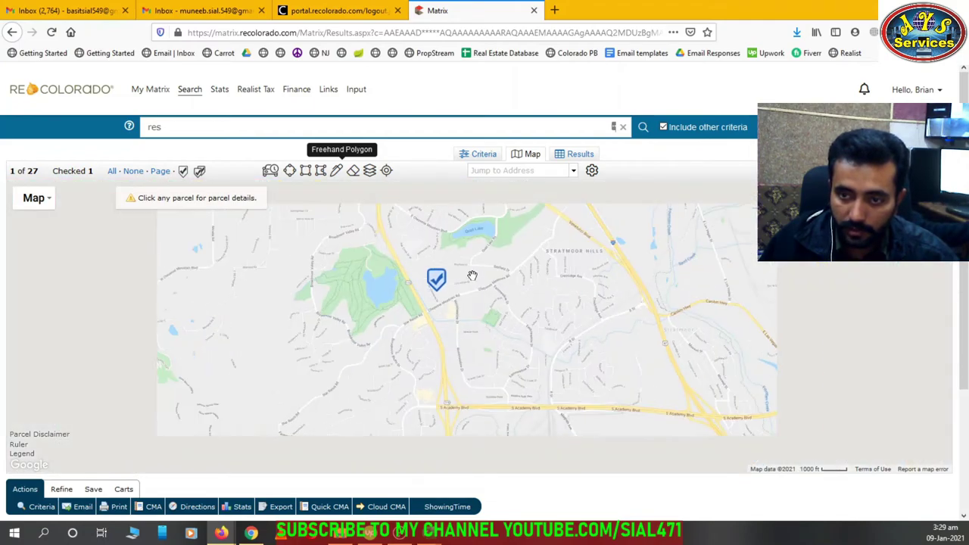
Step: Draw a freehand polygon around the subject home and clear the 813 street number criterion
{"action": "left_click", "coordinate": [336, 171]}
{"action": "mouse_move", "coordinate": [454, 217]}
{"action": "left_mouse_down"}
{"action": "mouse_move", "coordinate": [381, 265]}
{"action": "mouse_move", "coordinate": [459, 349]}
{"action": "mouse_move", "coordinate": [553, 321]}
{"action": "mouse_move", "coordinate": [455, 218]}
{"action": "left_mouse_up"}
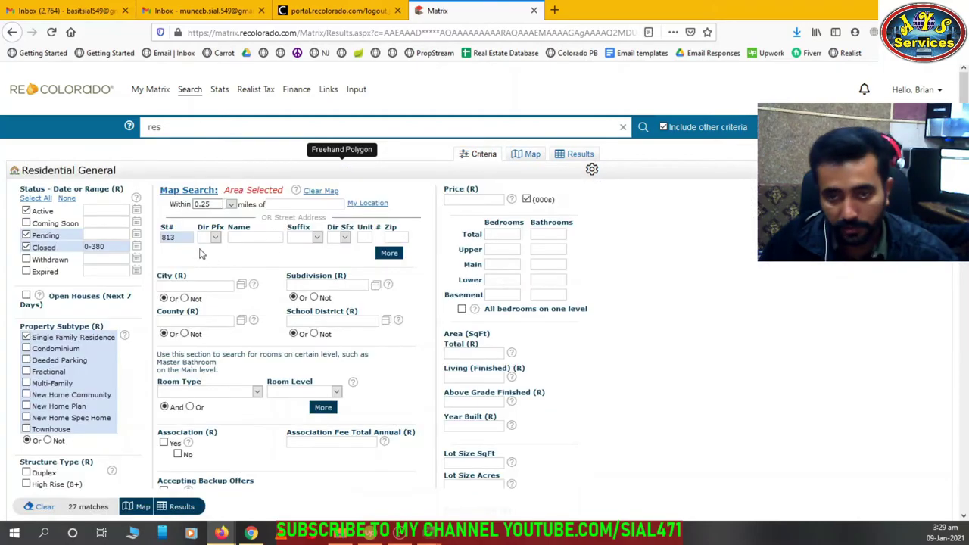
{"action": "double_click", "coordinate": [188, 240]}
{"action": "key", "text": "BackSpace"}
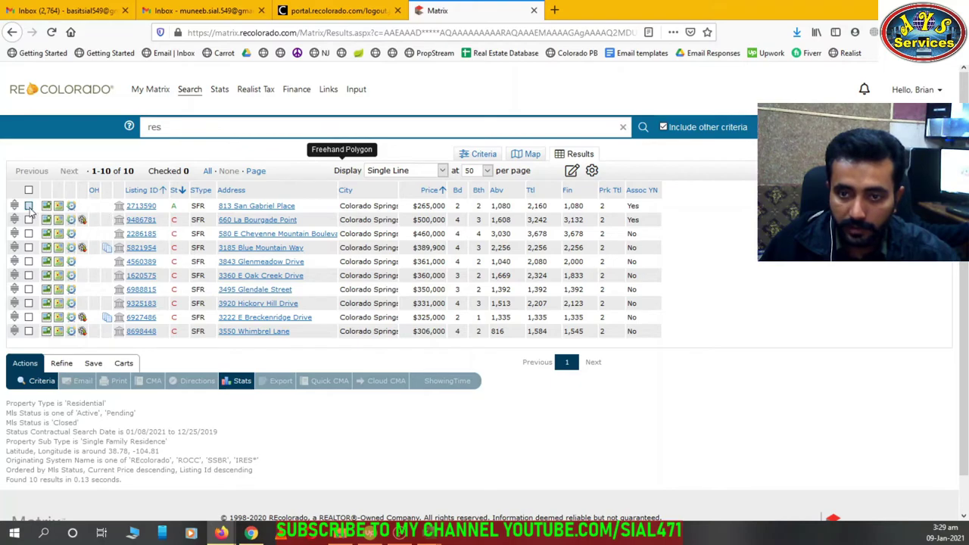
{"action": "left_click", "coordinate": [28, 206]}
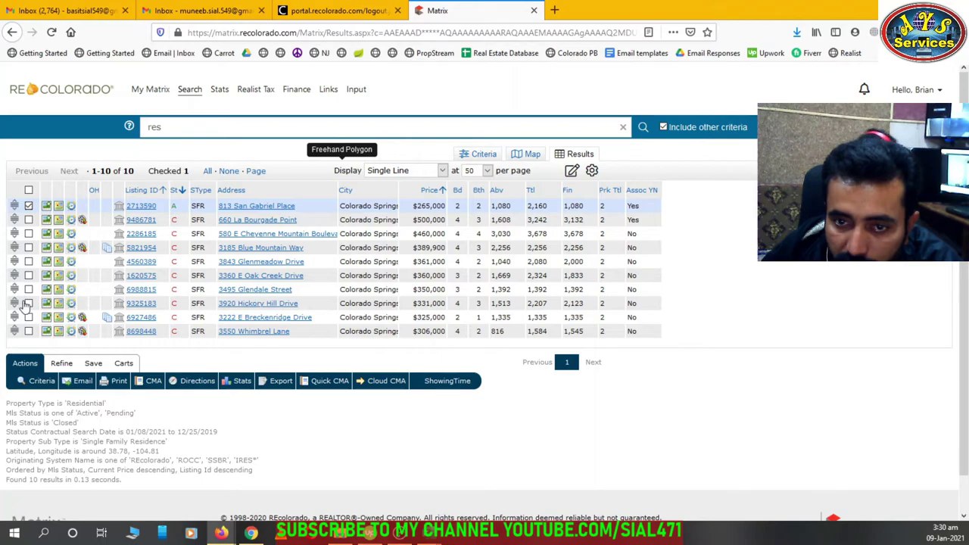
{"action": "left_click", "coordinate": [28, 302]}
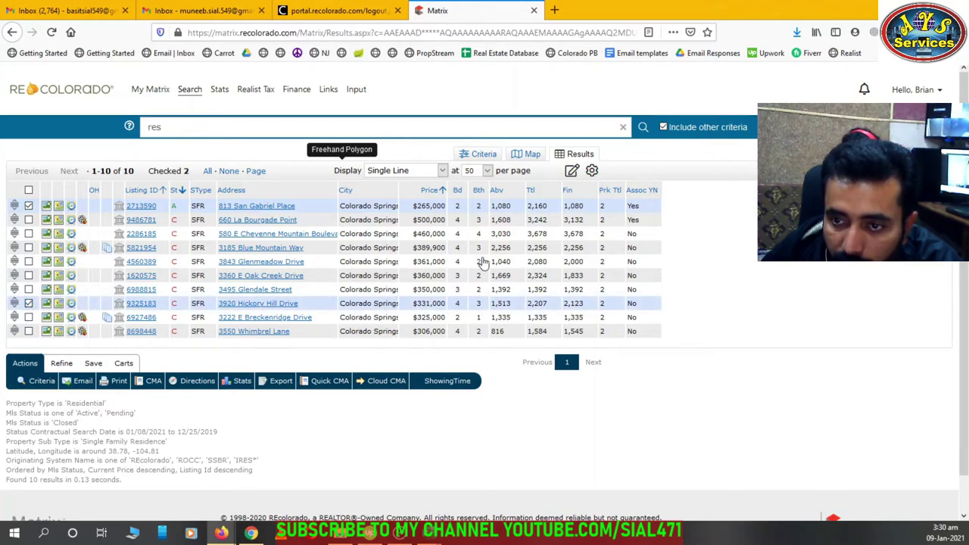
{"action": "left_click", "coordinate": [29, 261]}
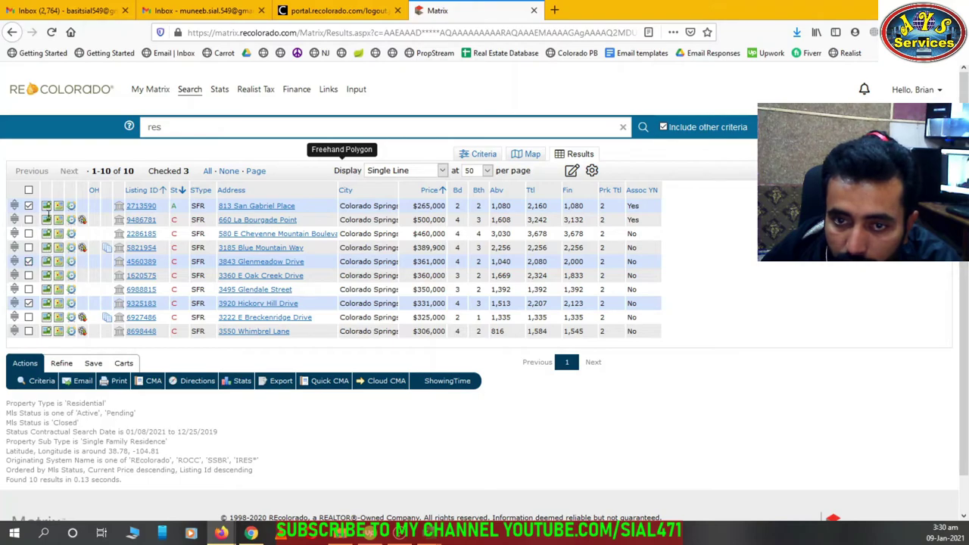
{"action": "left_click", "coordinate": [46, 206]}
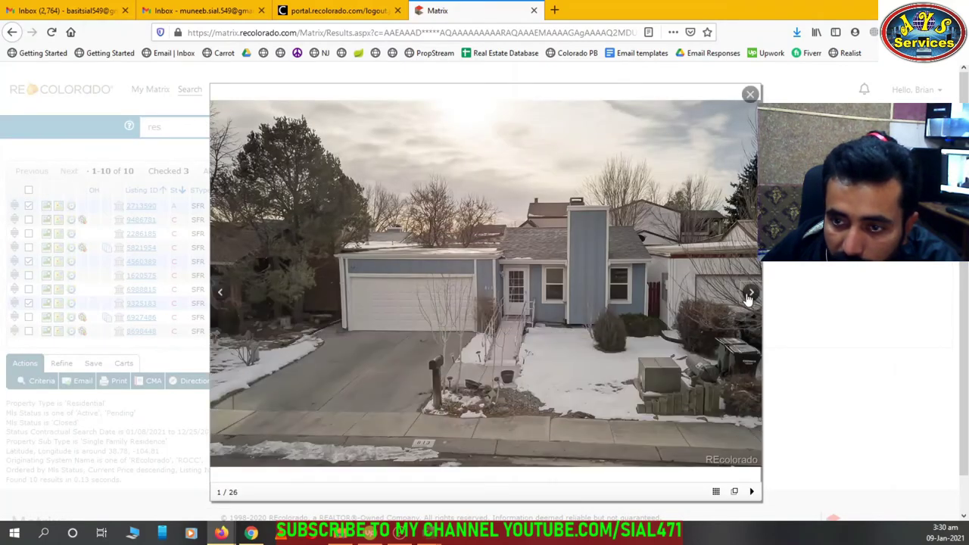
{"action": "left_click", "coordinate": [748, 295]}
{"action": "left_click", "coordinate": [748, 297]}
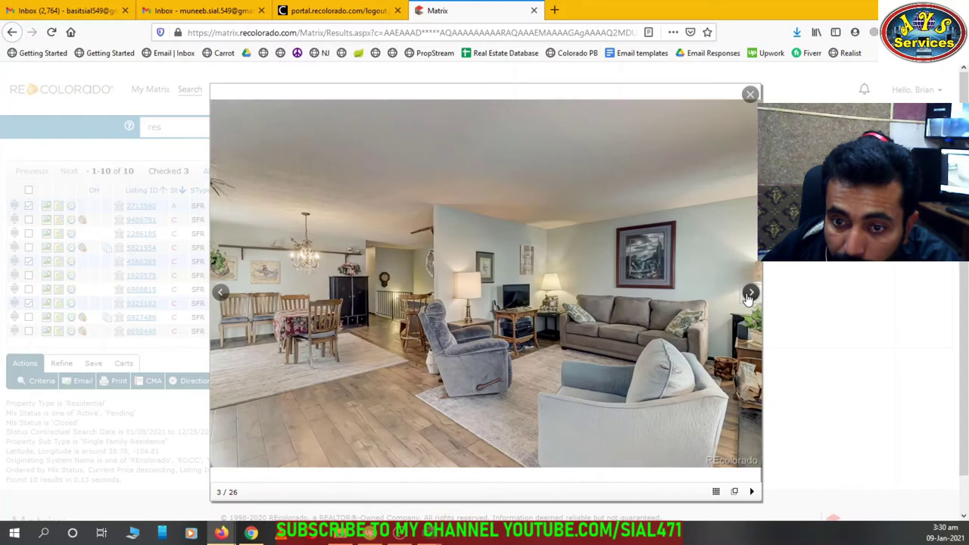
{"action": "left_click", "coordinate": [748, 297]}
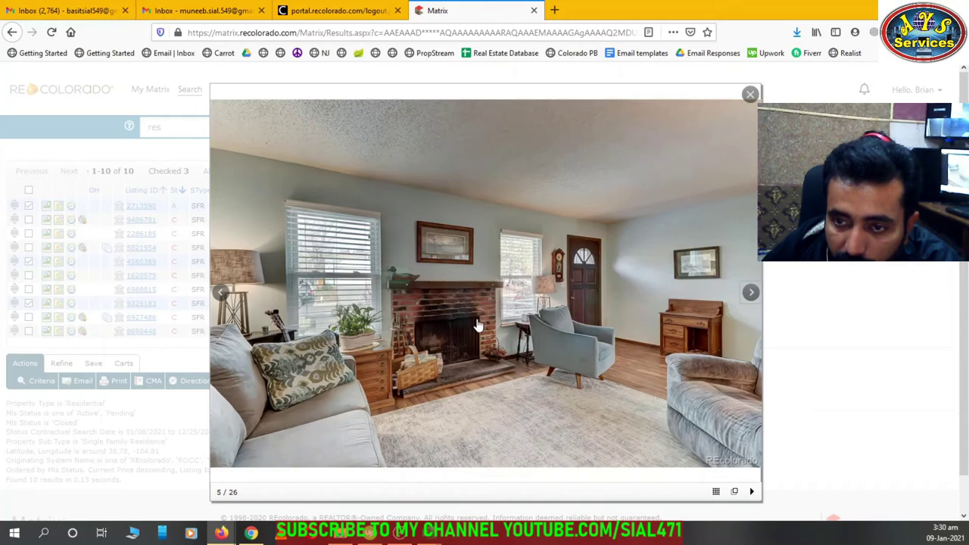
{"action": "left_click", "coordinate": [749, 294]}
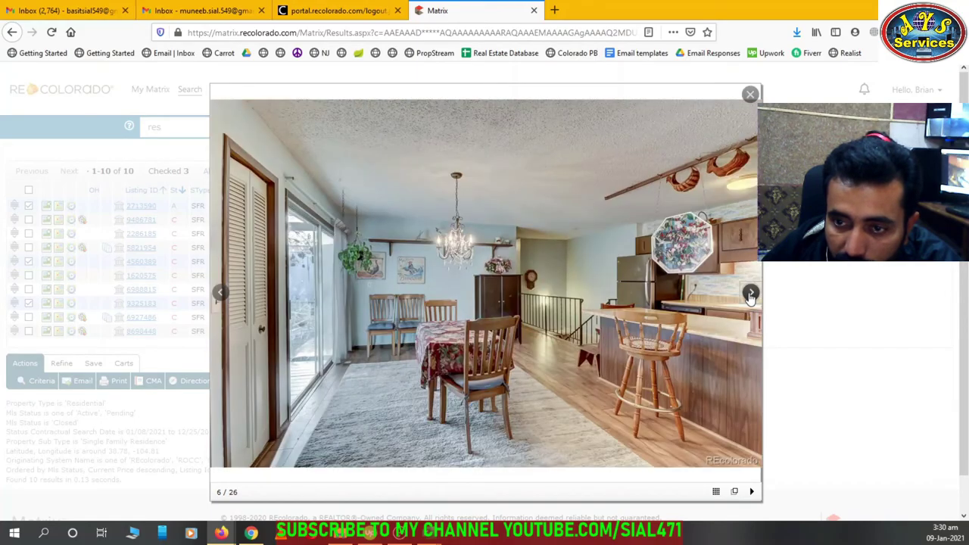
{"action": "left_click", "coordinate": [749, 295]}
{"action": "left_click", "coordinate": [749, 295]}
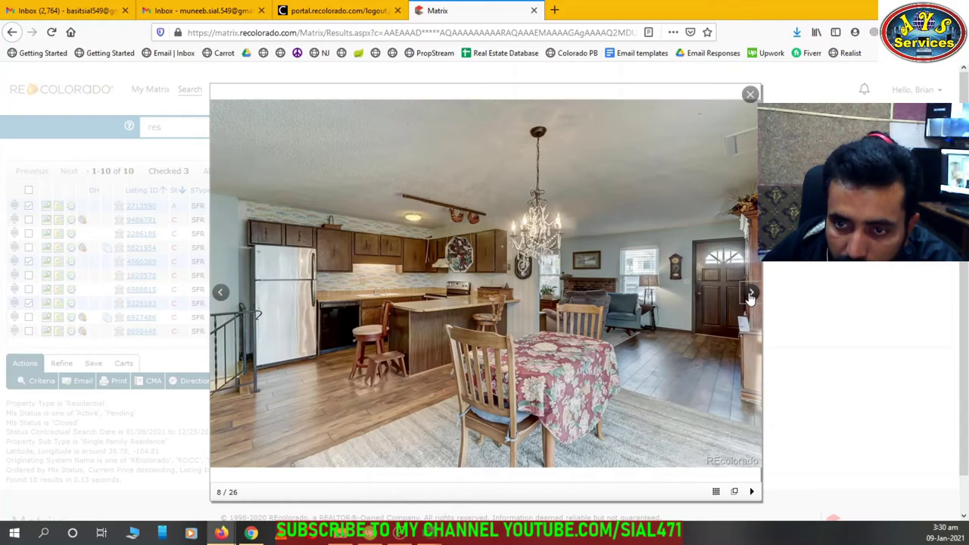
{"action": "left_click", "coordinate": [749, 296]}
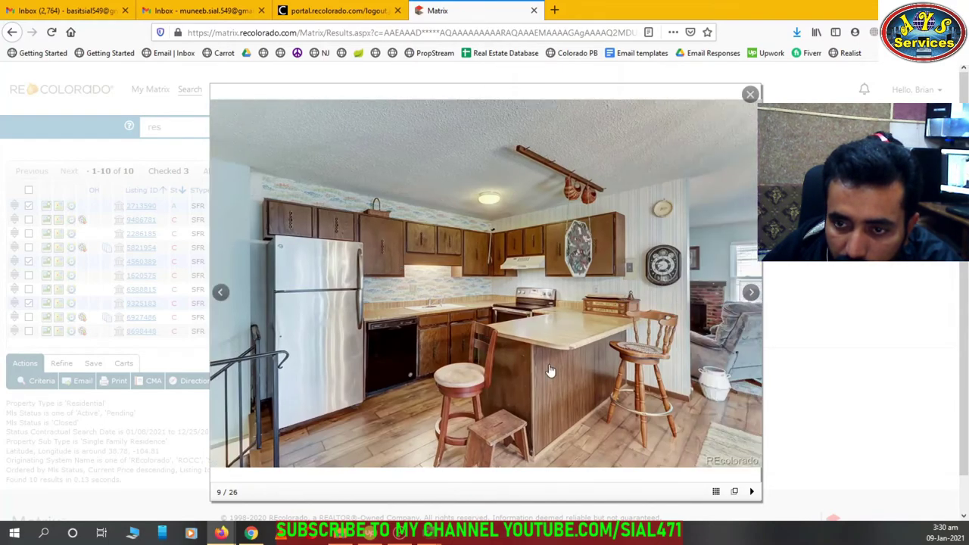
{"action": "left_click", "coordinate": [751, 295]}
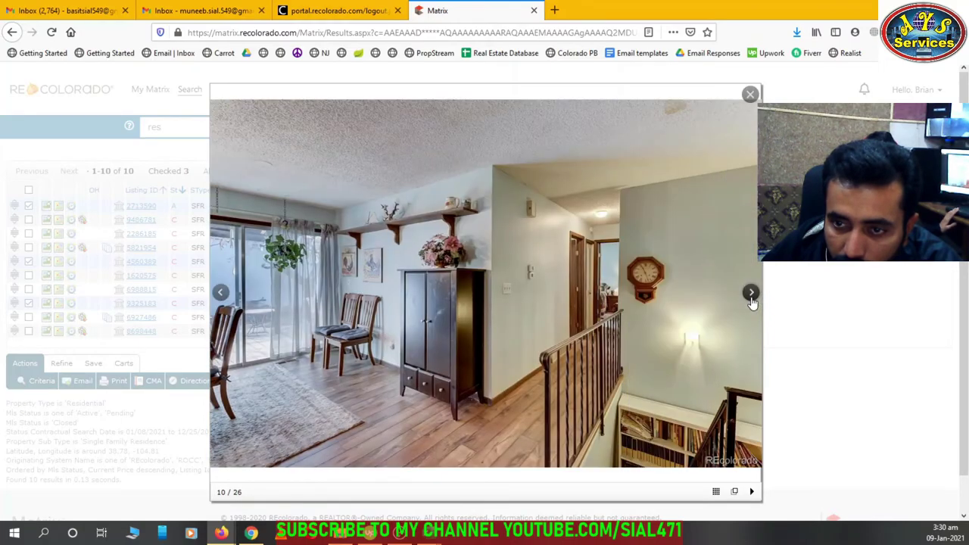
{"action": "left_click", "coordinate": [751, 295]}
{"action": "left_click", "coordinate": [751, 295]}
{"action": "left_click", "coordinate": [751, 295]}
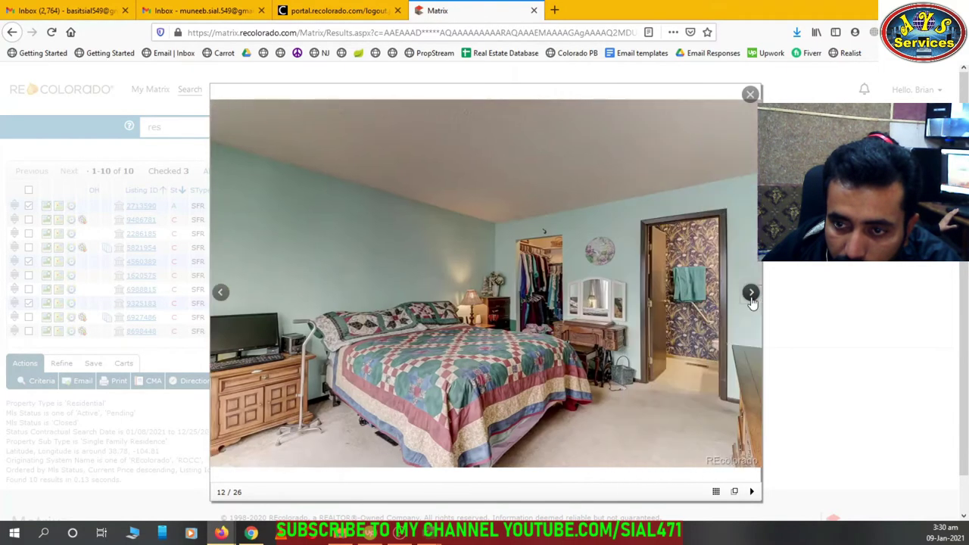
{"action": "left_click", "coordinate": [751, 295]}
{"action": "left_click", "coordinate": [750, 295]}
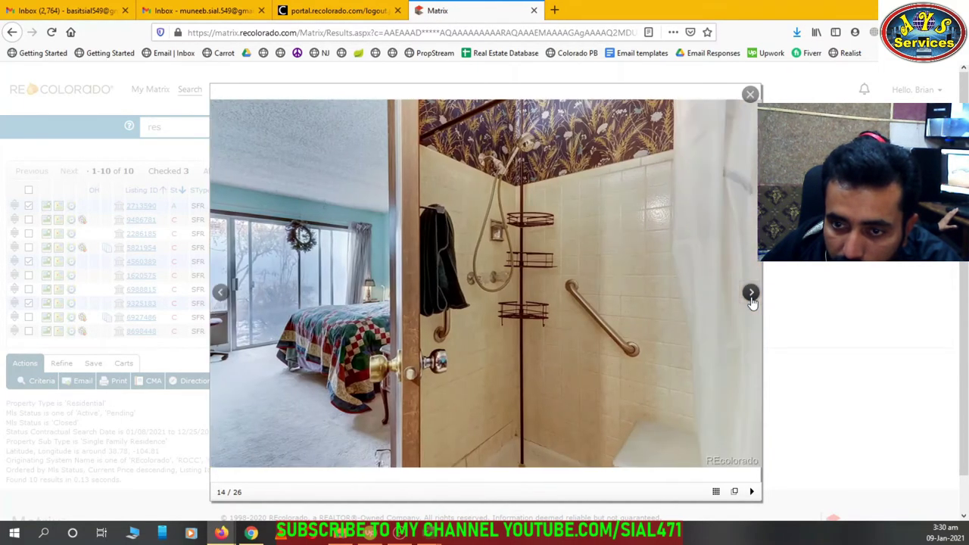
{"action": "left_click", "coordinate": [751, 295]}
{"action": "left_click", "coordinate": [751, 295]}
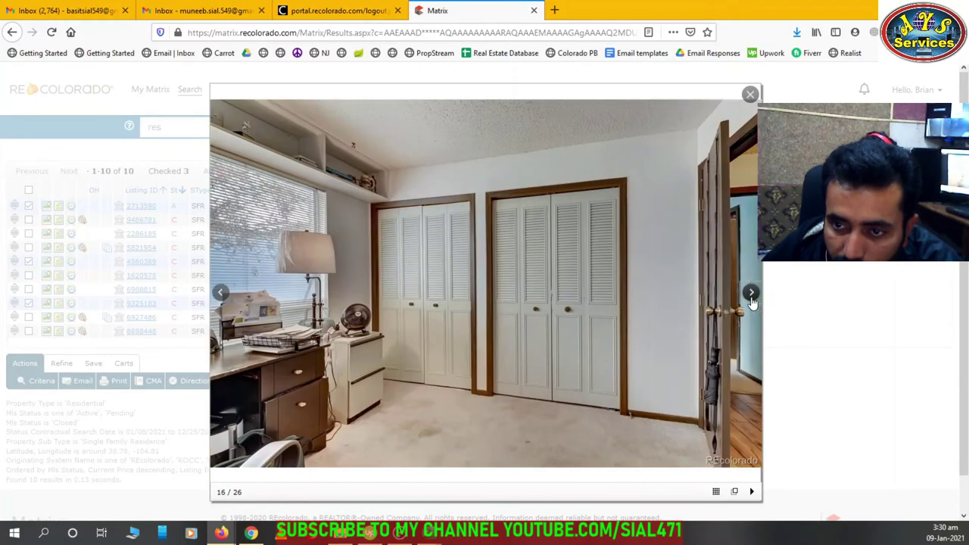
{"action": "left_click", "coordinate": [750, 297]}
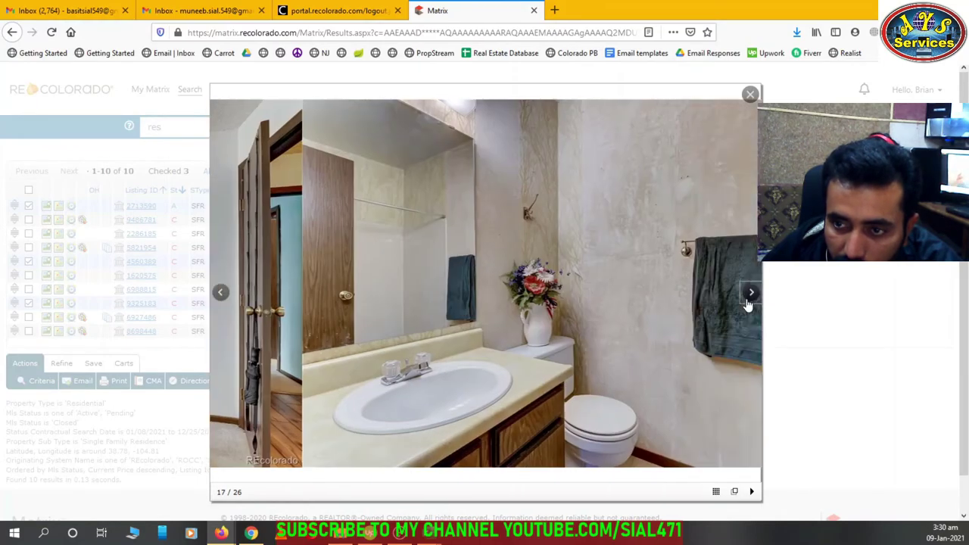
{"action": "left_click", "coordinate": [747, 303]}
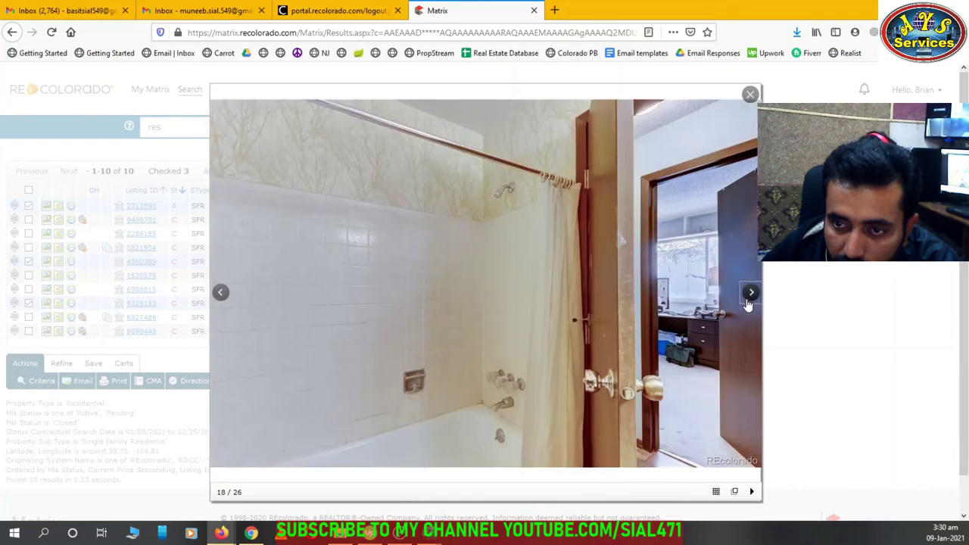
{"action": "left_click", "coordinate": [748, 303]}
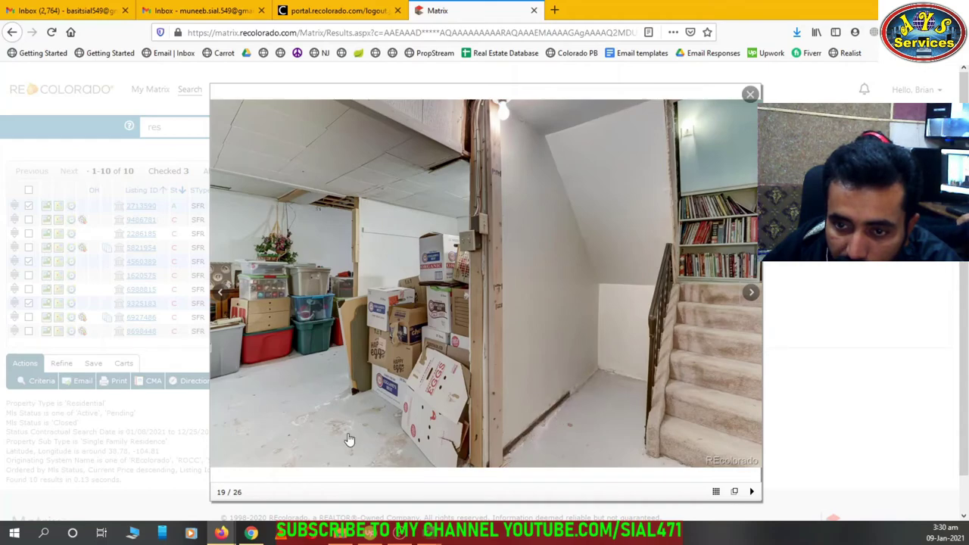
{"action": "left_click", "coordinate": [751, 293]}
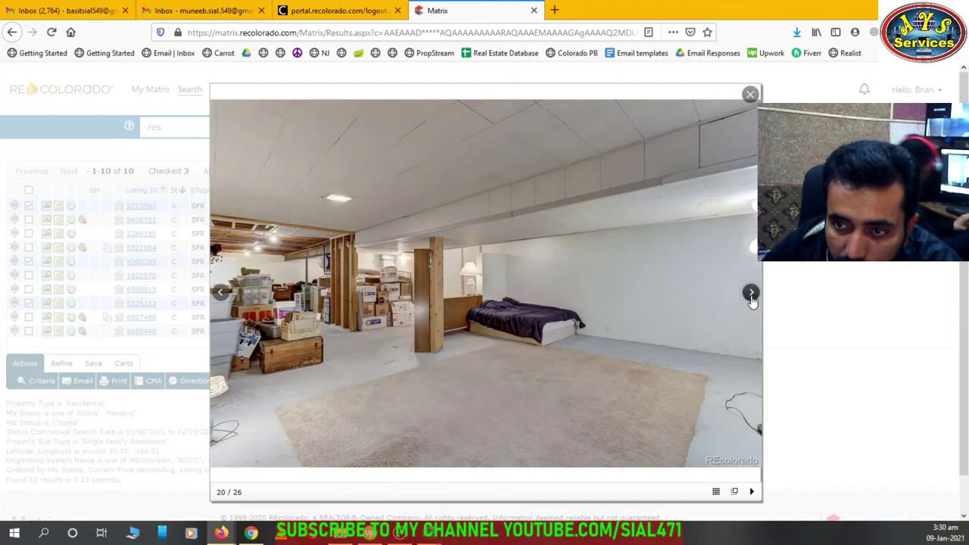
{"action": "left_click", "coordinate": [750, 295]}
{"action": "left_click", "coordinate": [750, 295]}
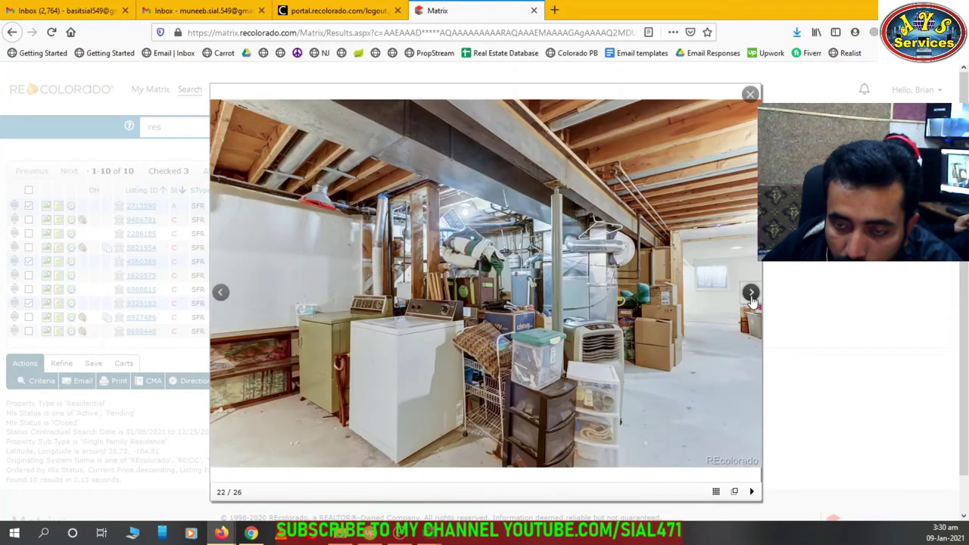
{"action": "left_click", "coordinate": [750, 294]}
{"action": "left_click", "coordinate": [749, 94]}
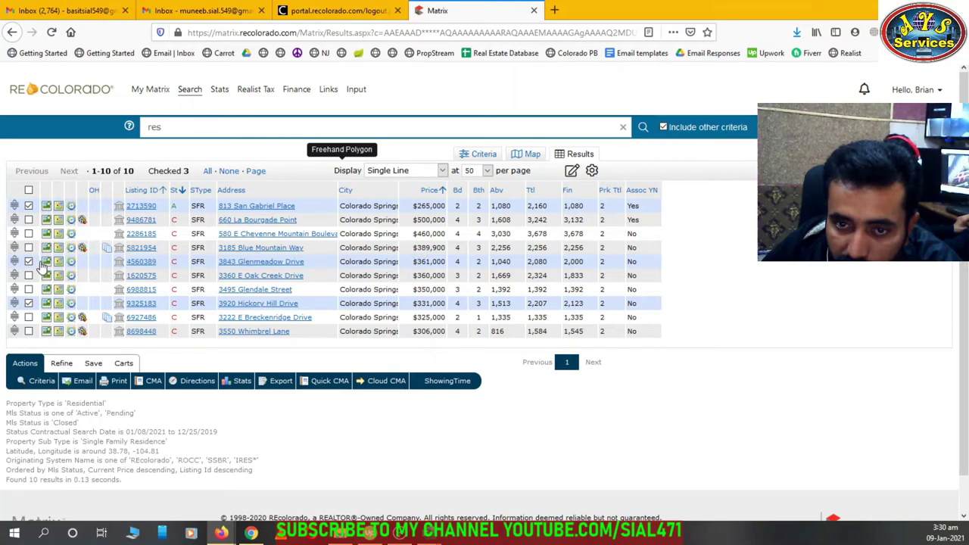
{"action": "left_click", "coordinate": [46, 262]}
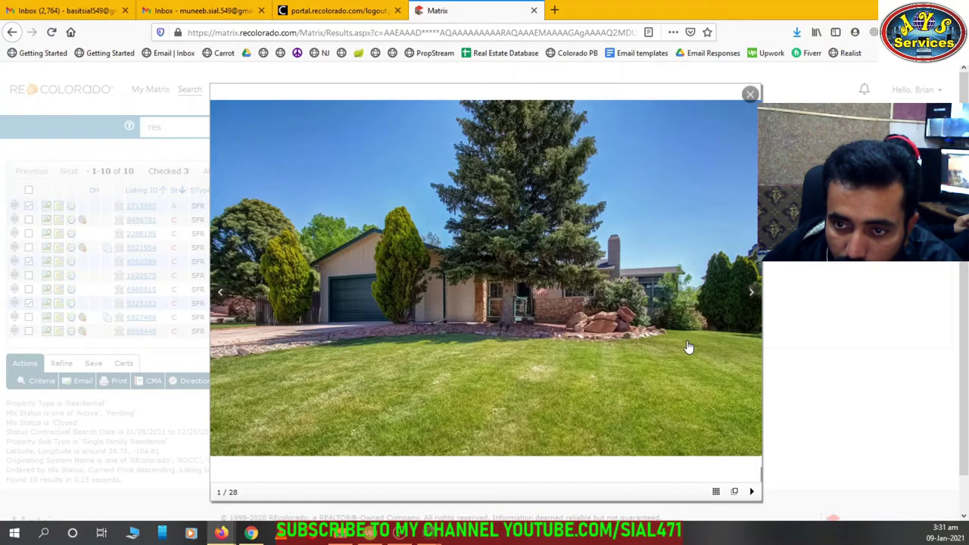
{"action": "left_click", "coordinate": [751, 293]}
{"action": "left_click", "coordinate": [751, 294]}
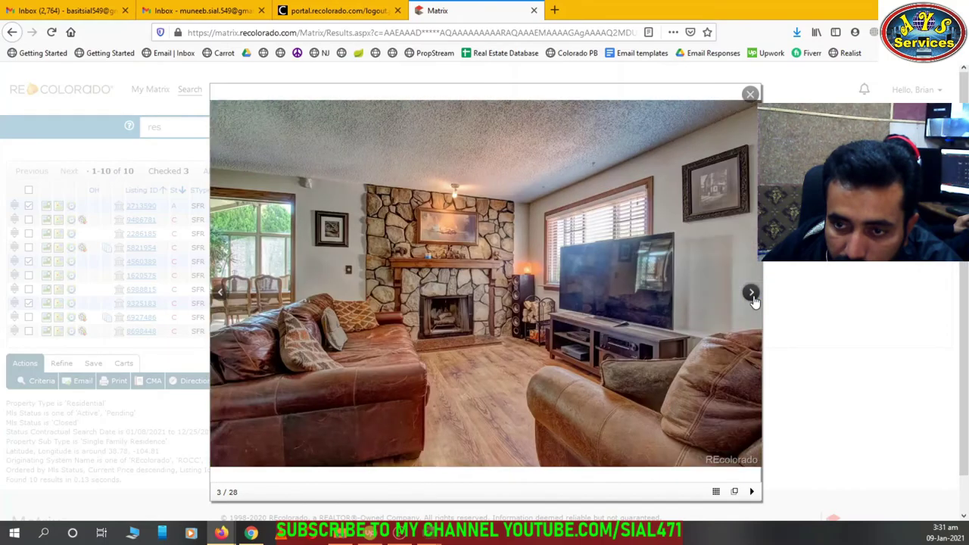
{"action": "left_click", "coordinate": [751, 295]}
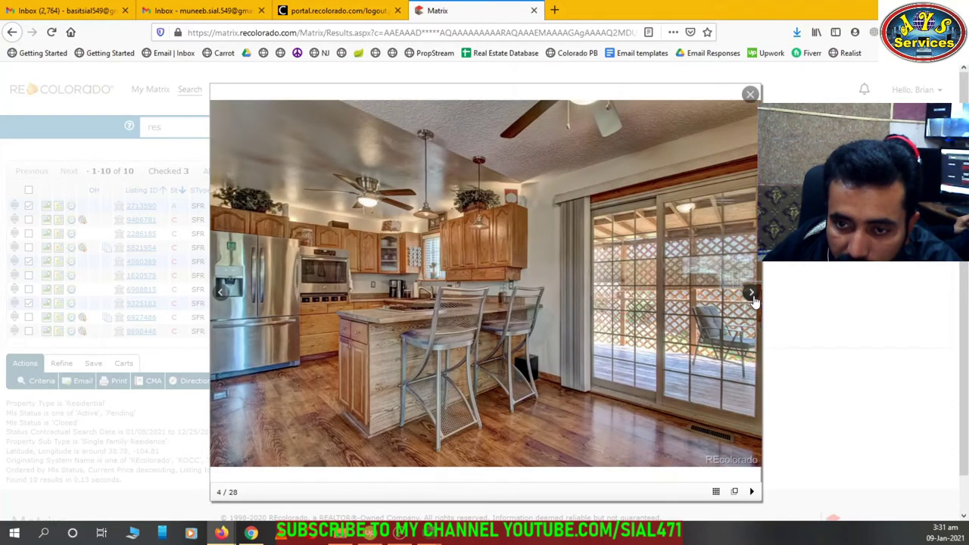
{"action": "left_click", "coordinate": [749, 293]}
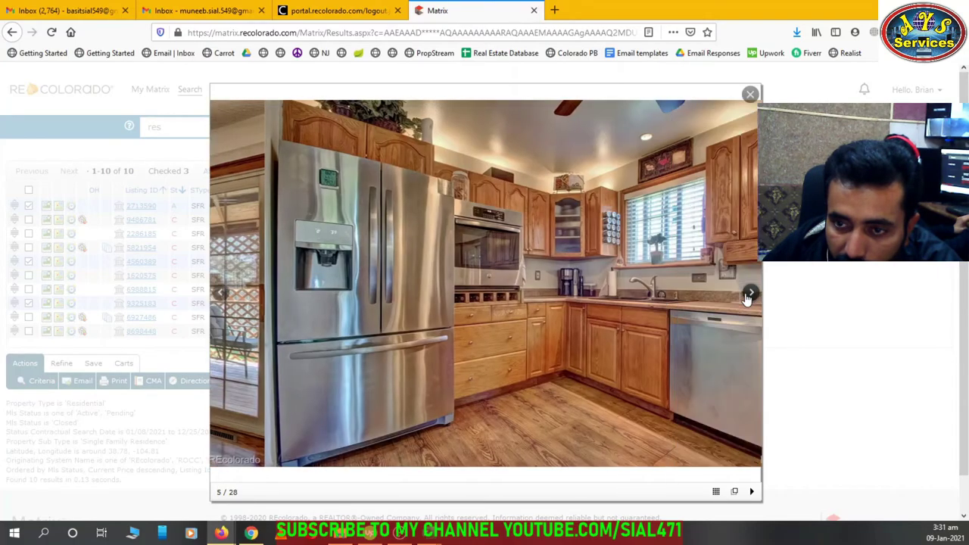
{"action": "left_click", "coordinate": [749, 295]}
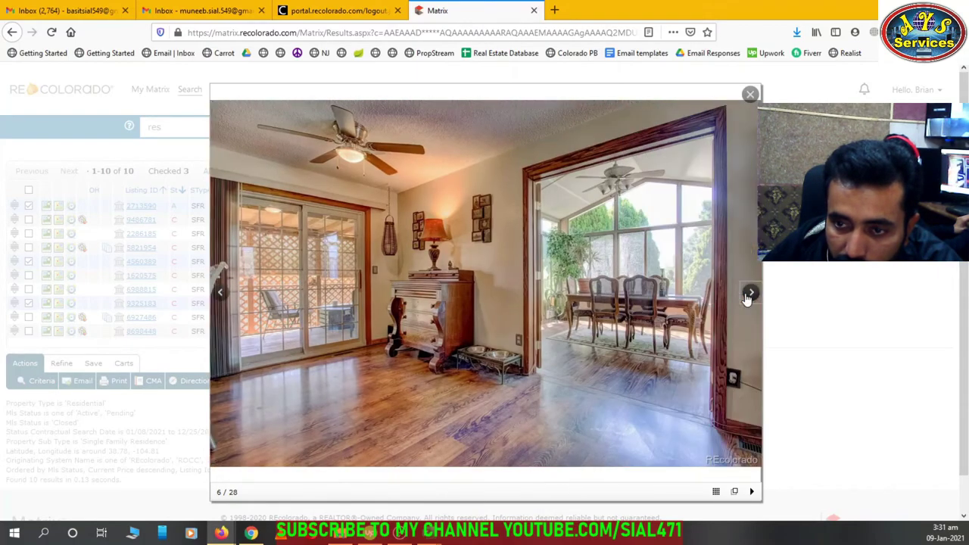
{"action": "left_click", "coordinate": [749, 294]}
{"action": "left_click", "coordinate": [748, 295]}
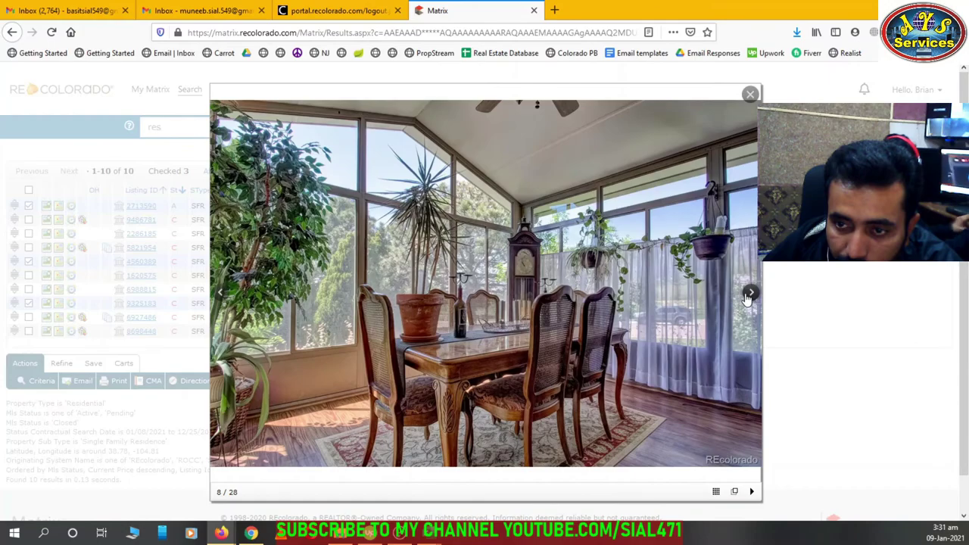
{"action": "left_click", "coordinate": [748, 295]}
{"action": "left_click", "coordinate": [748, 295]}
{"action": "left_click", "coordinate": [749, 295]}
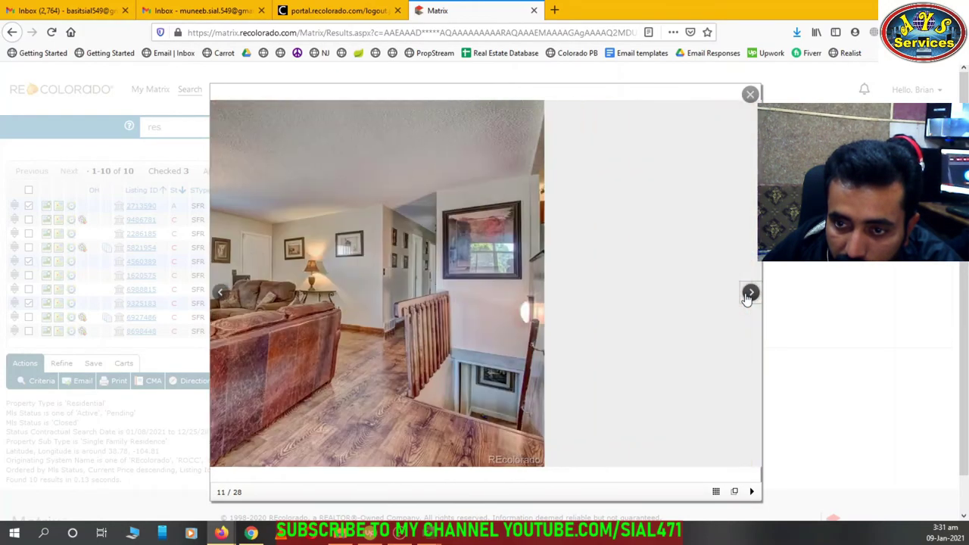
{"action": "left_click", "coordinate": [748, 295]}
{"action": "left_click", "coordinate": [748, 295]}
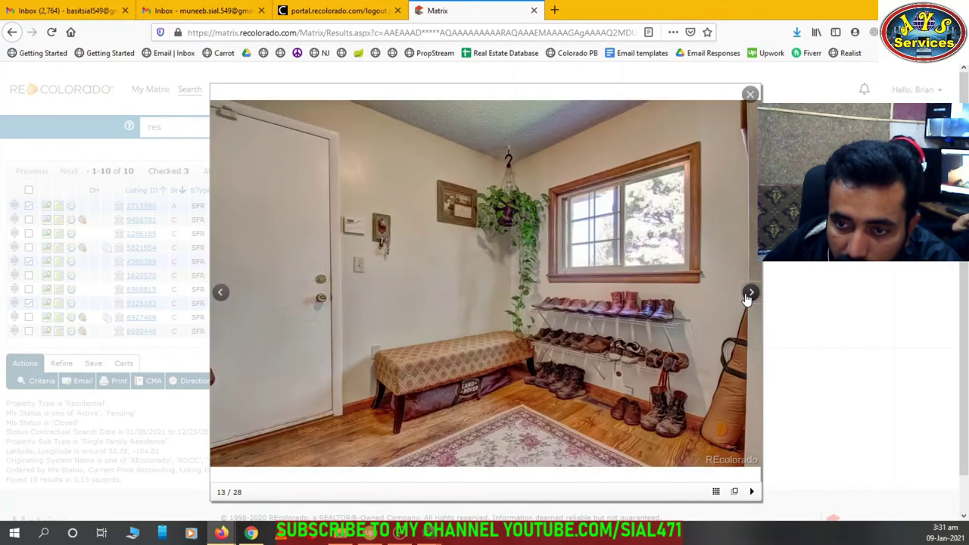
{"action": "left_click", "coordinate": [749, 295]}
{"action": "left_click", "coordinate": [748, 295]}
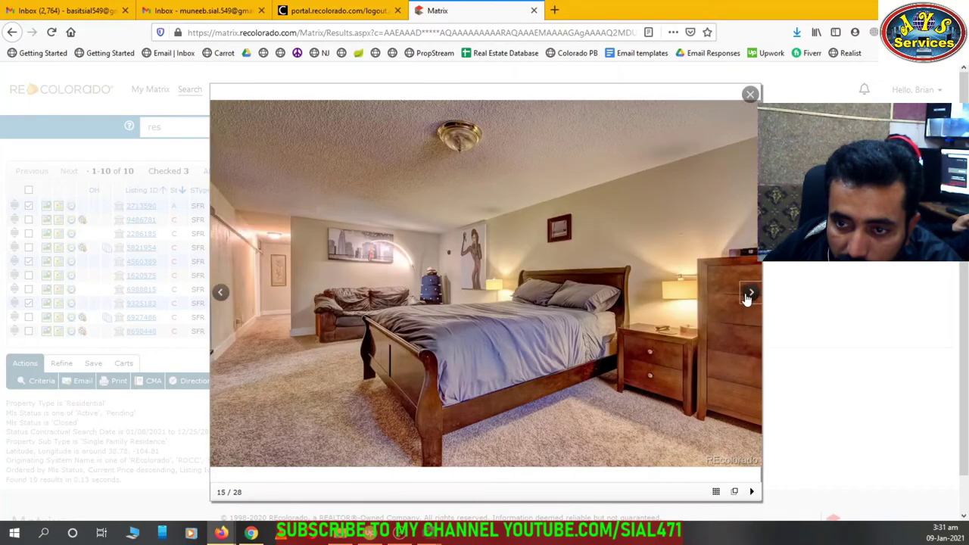
{"action": "left_click", "coordinate": [748, 295]}
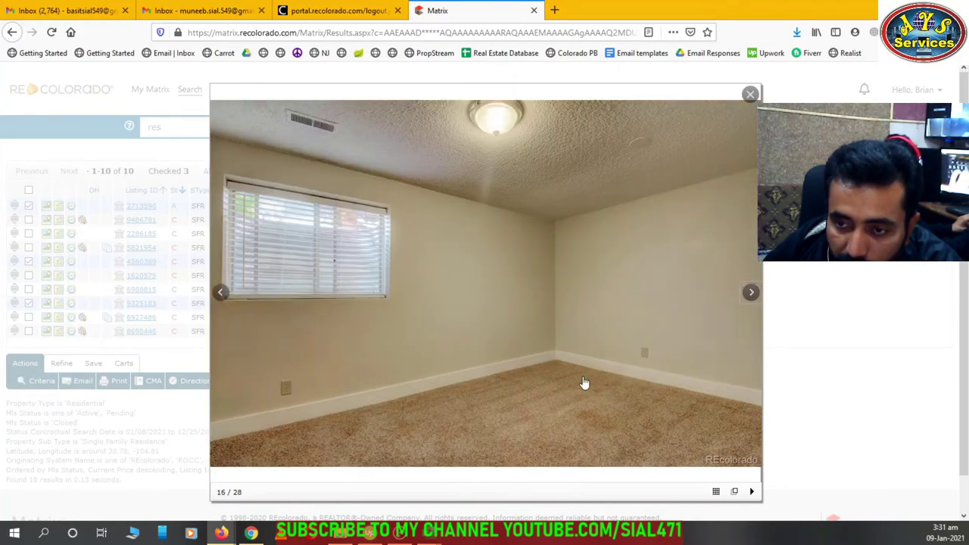
{"action": "left_click", "coordinate": [749, 296]}
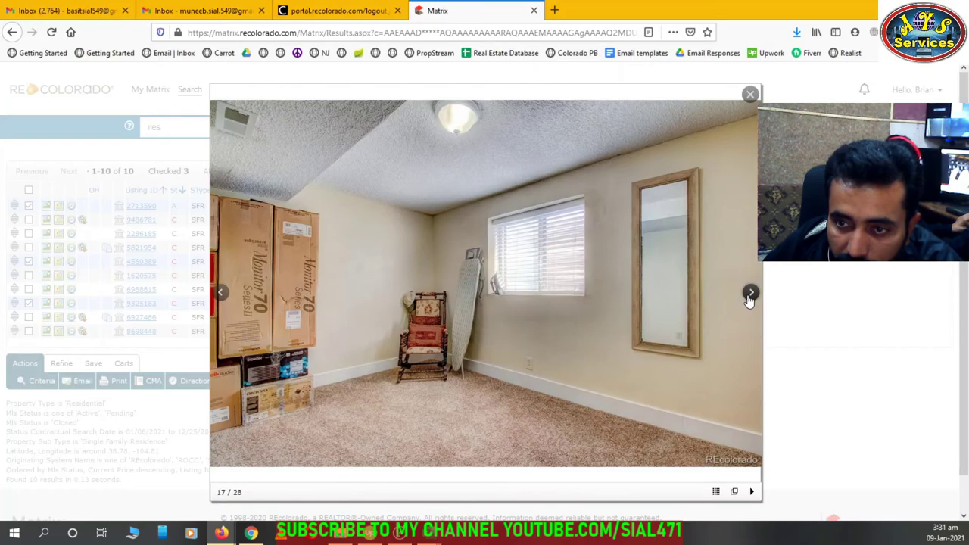
{"action": "left_click", "coordinate": [749, 298]}
{"action": "left_click", "coordinate": [748, 301]}
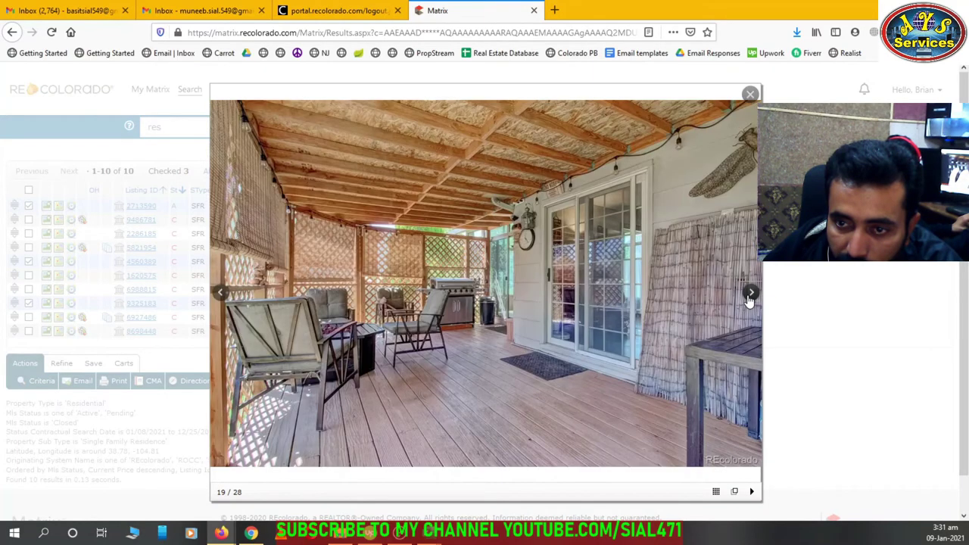
{"action": "left_click", "coordinate": [749, 301]}
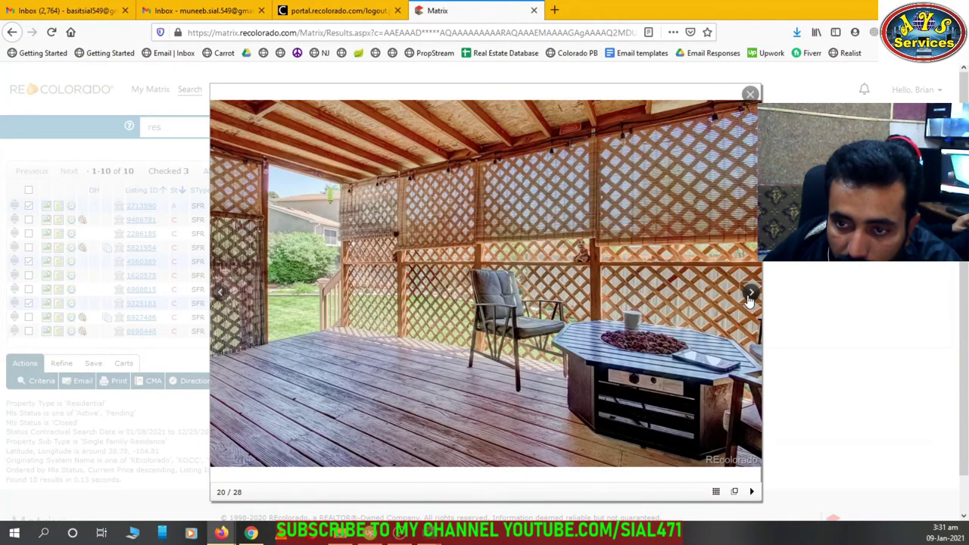
{"action": "left_click", "coordinate": [749, 300]}
{"action": "left_click", "coordinate": [749, 300]}
{"action": "left_click", "coordinate": [748, 300]}
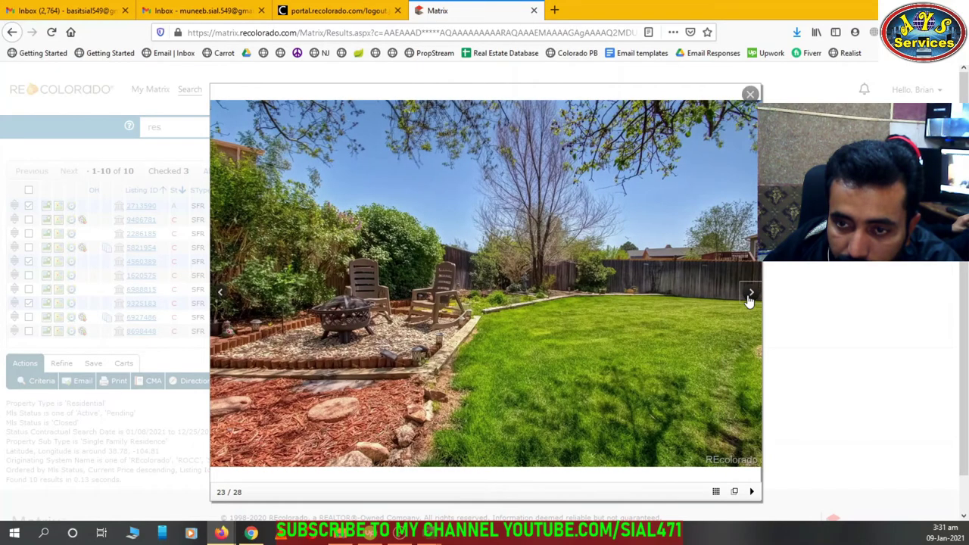
{"action": "left_click", "coordinate": [749, 301]}
{"action": "left_click", "coordinate": [749, 94]}
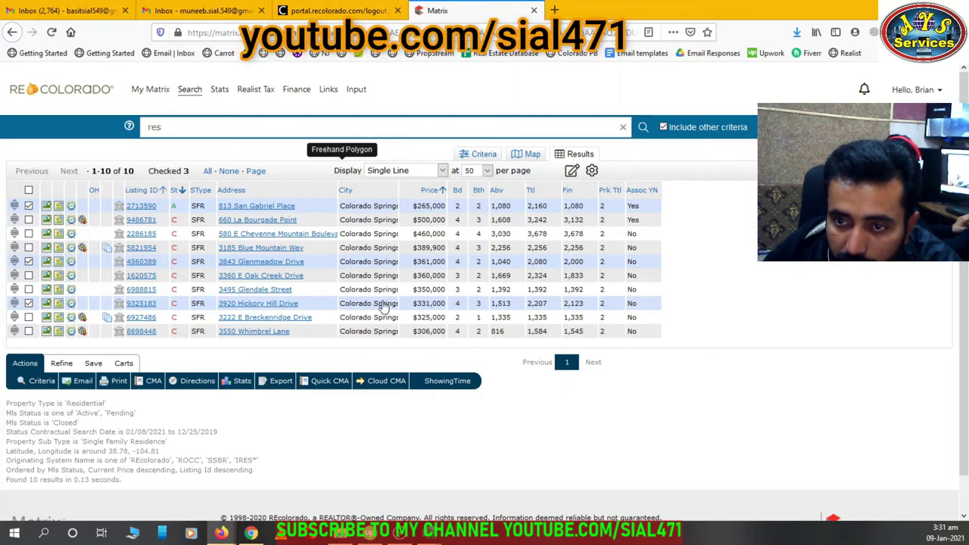
{"action": "left_click", "coordinate": [46, 316]}
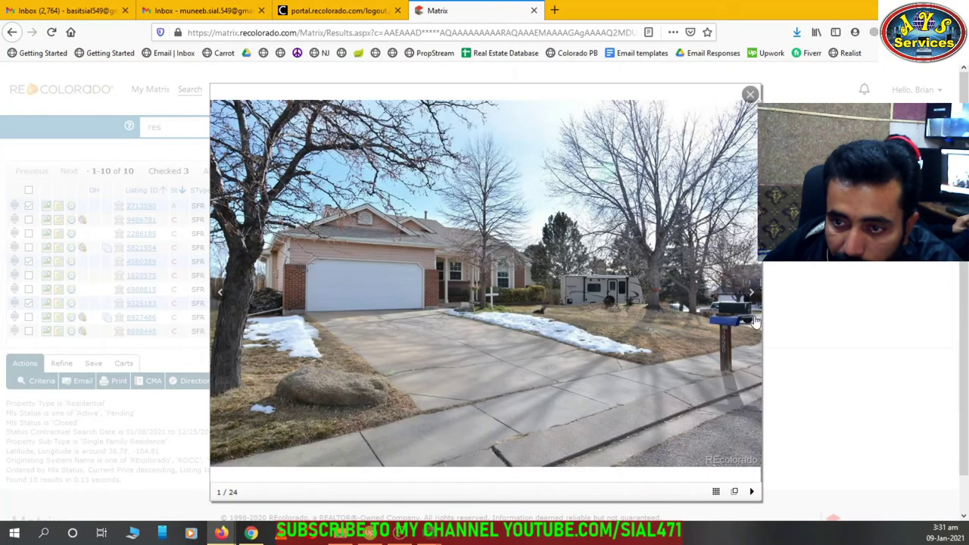
{"action": "left_click", "coordinate": [750, 295]}
{"action": "left_click", "coordinate": [750, 296]}
{"action": "left_click", "coordinate": [749, 296]}
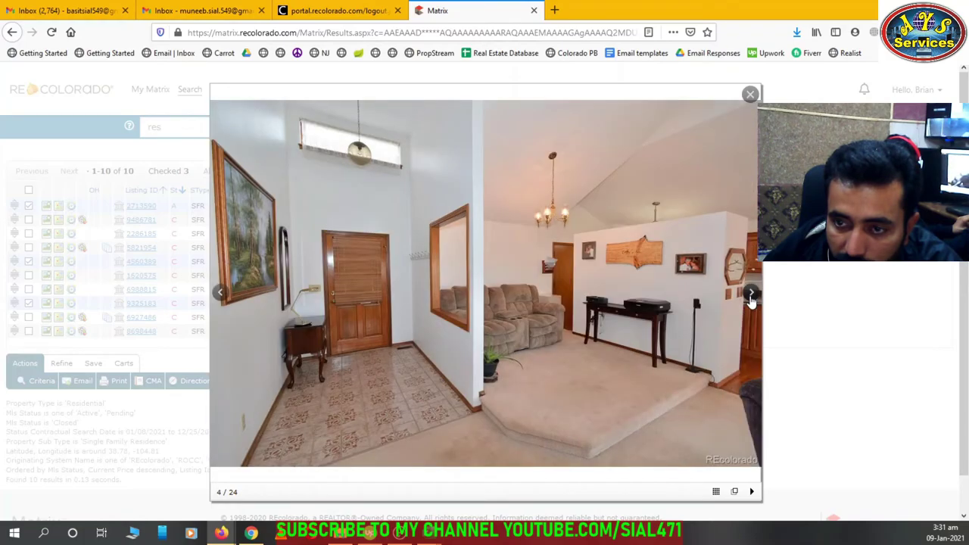
{"action": "left_click", "coordinate": [750, 297]}
{"action": "left_click", "coordinate": [750, 297]}
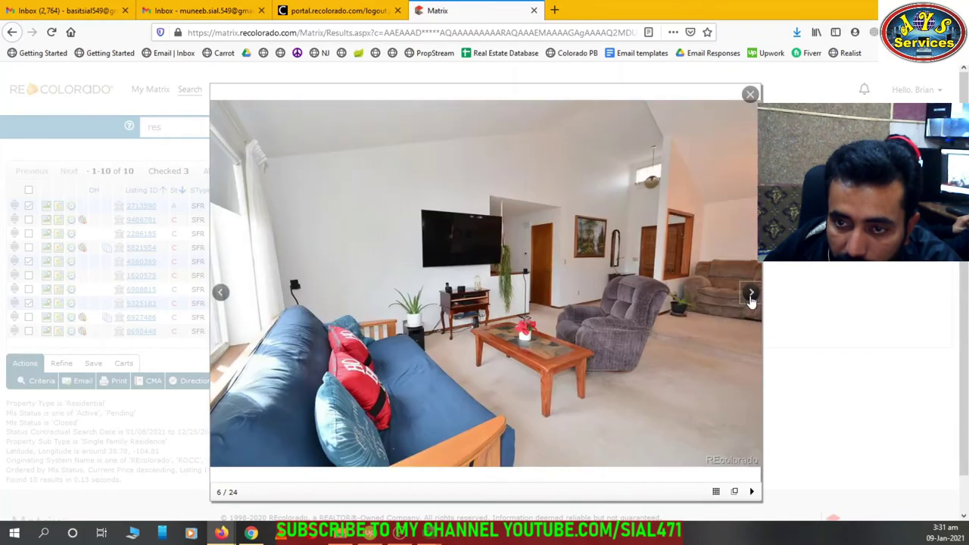
{"action": "left_click", "coordinate": [750, 297]}
{"action": "left_click", "coordinate": [750, 296]}
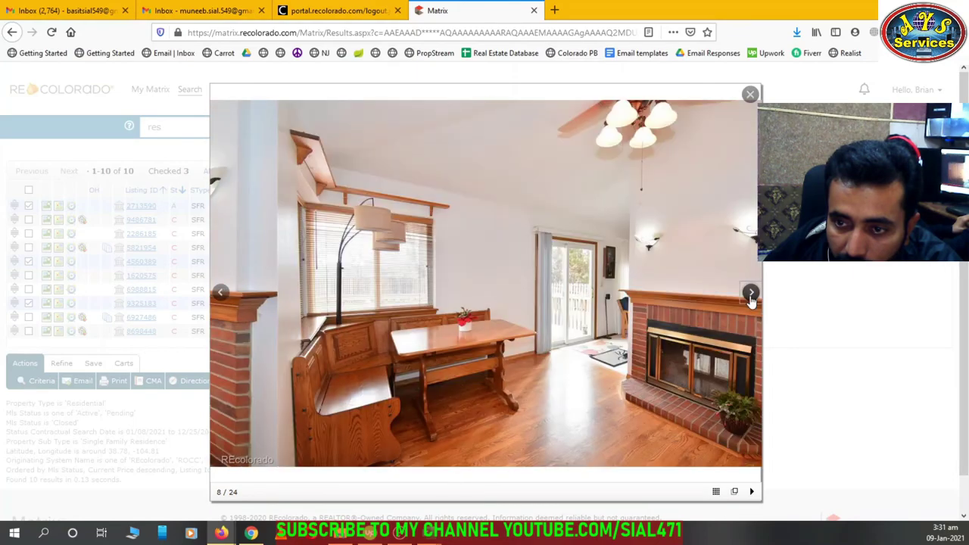
{"action": "left_click", "coordinate": [750, 296]}
{"action": "left_click", "coordinate": [750, 296]}
{"action": "left_click", "coordinate": [750, 296]}
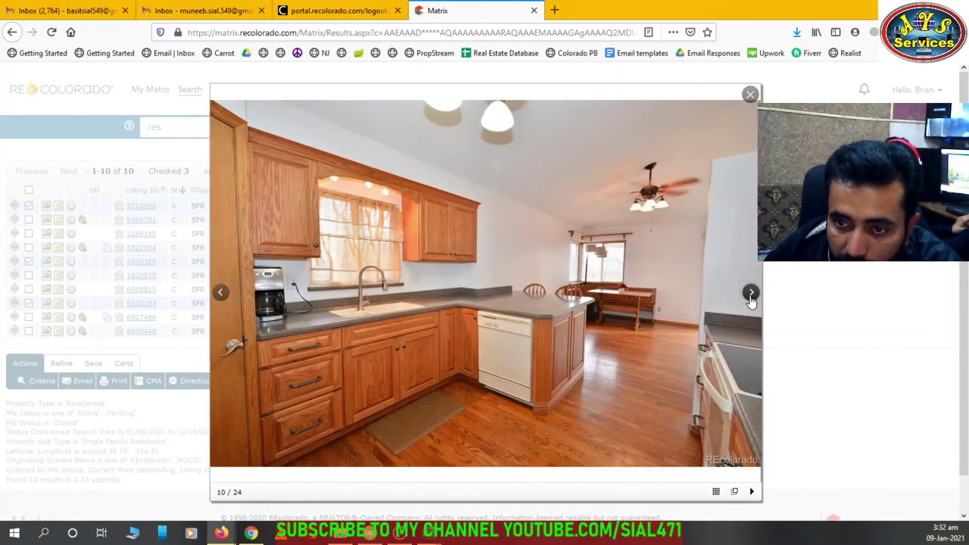
{"action": "left_click", "coordinate": [750, 298]}
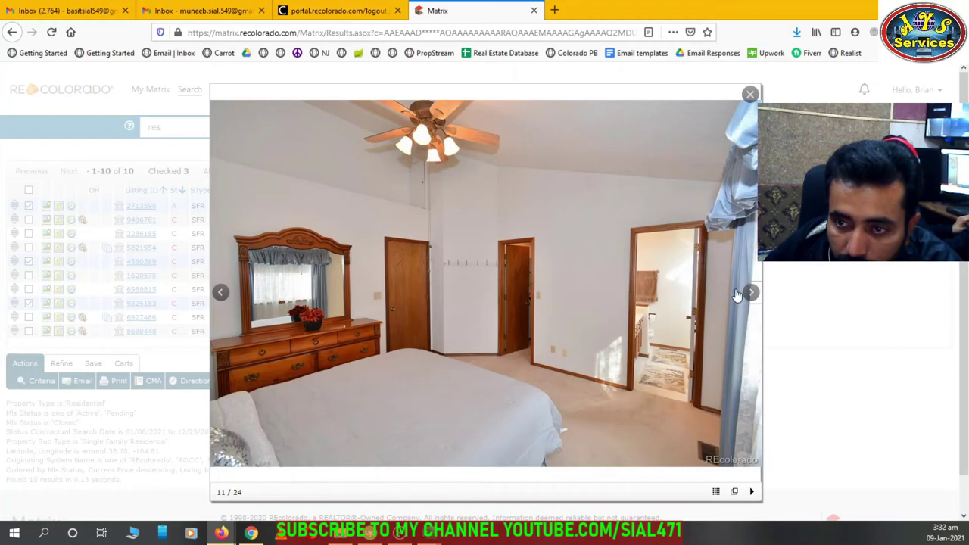
{"action": "left_click", "coordinate": [750, 298]}
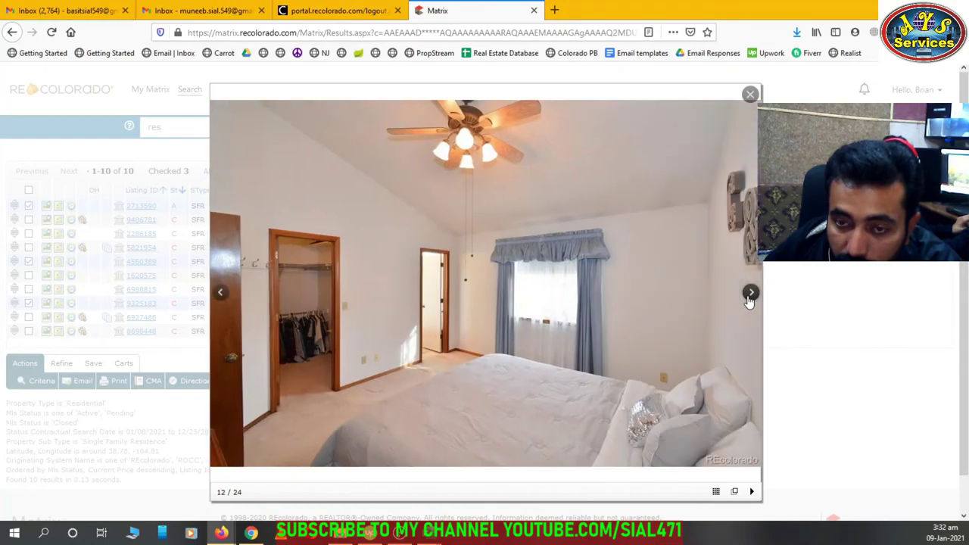
{"action": "left_click", "coordinate": [749, 297]}
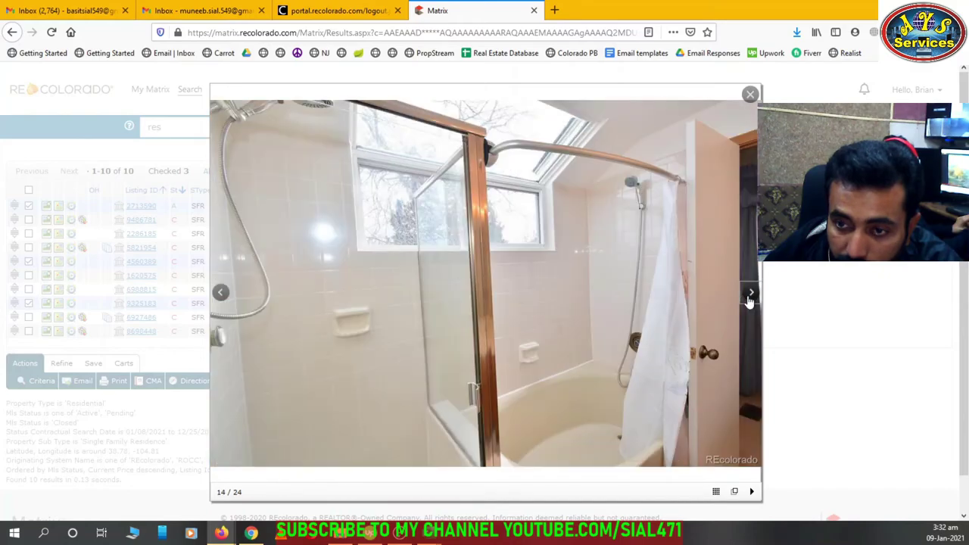
{"action": "left_click", "coordinate": [749, 298]}
{"action": "left_click", "coordinate": [749, 297]}
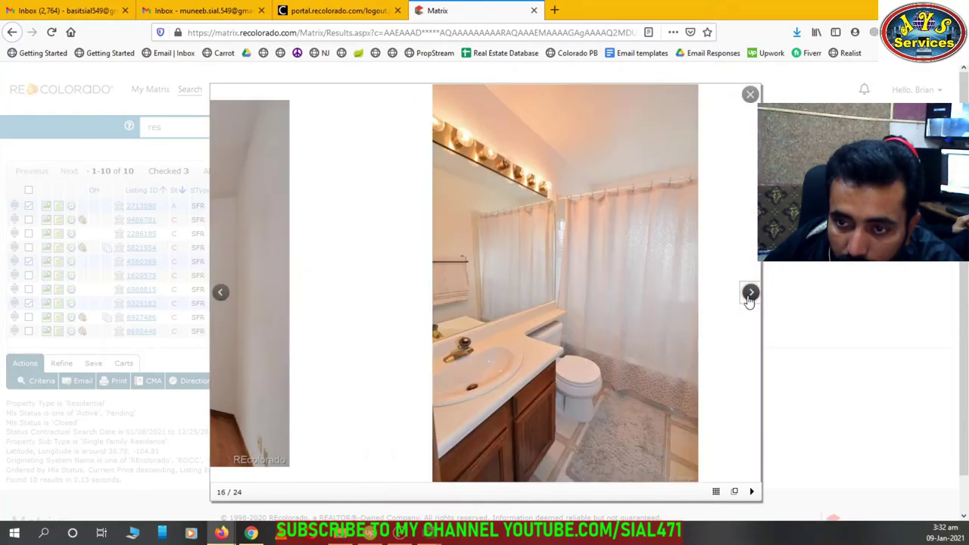
{"action": "left_click", "coordinate": [749, 298]}
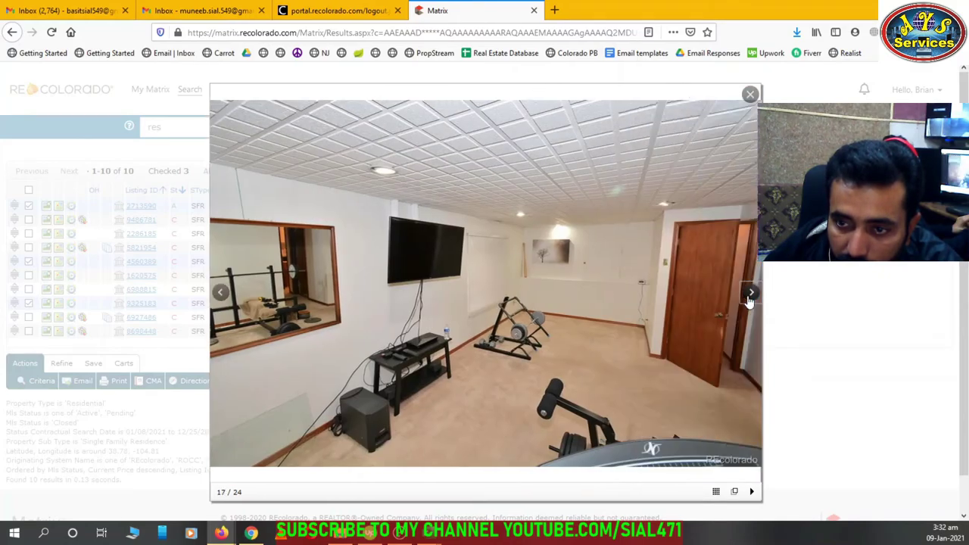
{"action": "left_click", "coordinate": [749, 297]}
{"action": "left_click", "coordinate": [749, 297]}
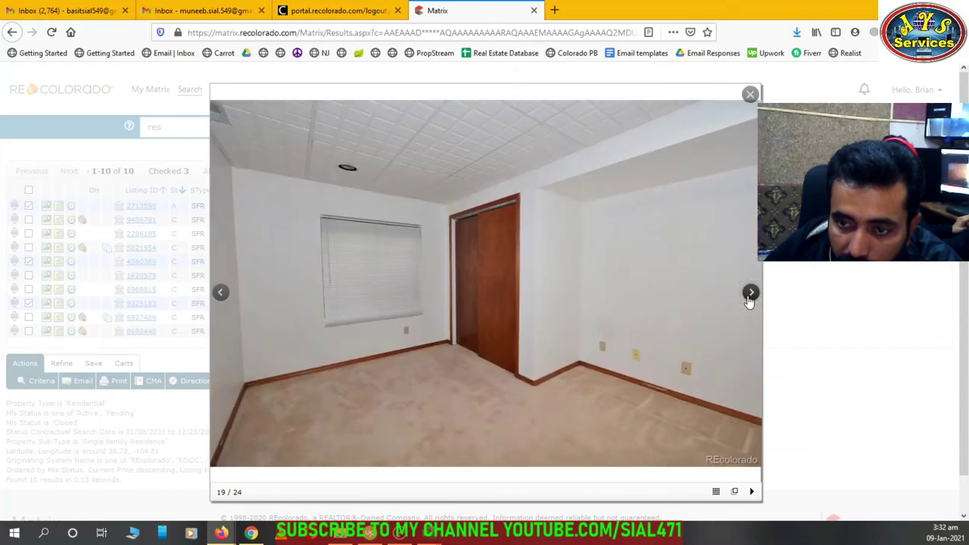
{"action": "left_click", "coordinate": [750, 297]}
{"action": "left_click", "coordinate": [750, 297]}
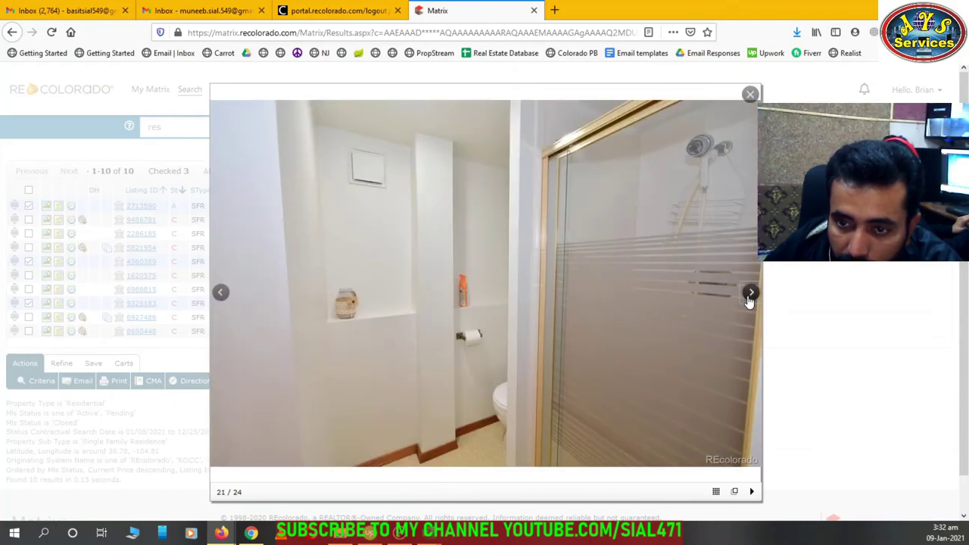
{"action": "left_click", "coordinate": [749, 297]}
{"action": "left_click", "coordinate": [749, 298]}
{"action": "left_click", "coordinate": [749, 94]}
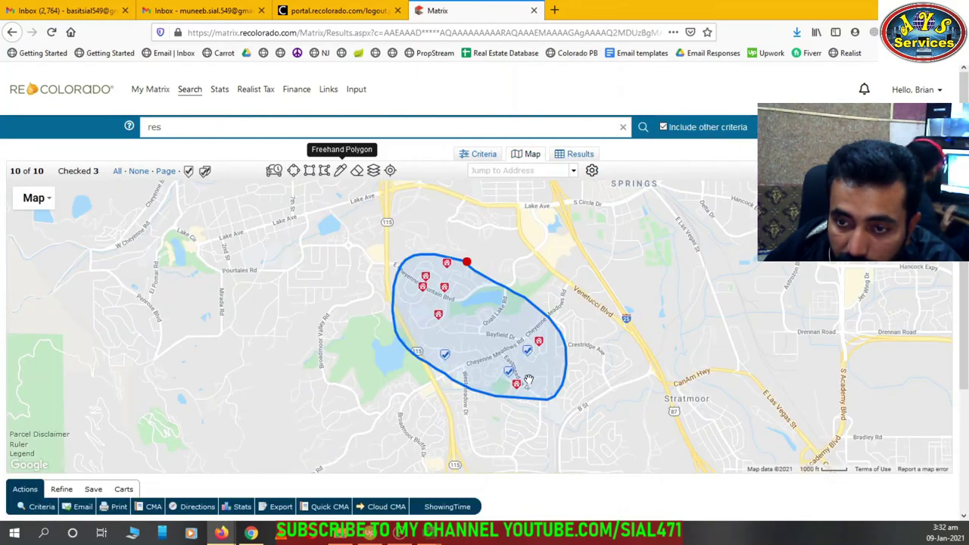
Step: Zoom the map to check comparable prices inside the drawn area, then show the 10-result table
{"action": "scroll", "coordinate": [505, 363], "scroll_direction": "up", "scroll_amount": 2}
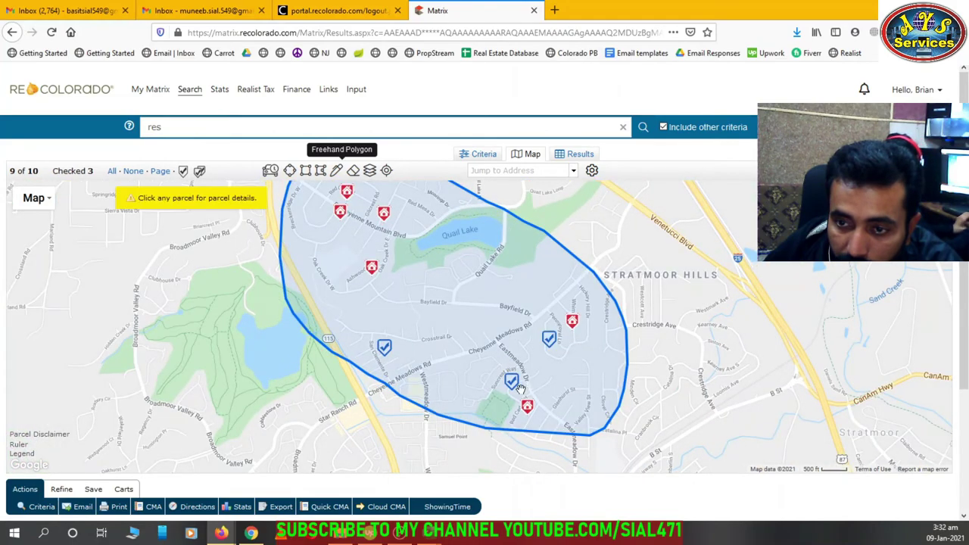
{"action": "mouse_move", "coordinate": [549, 344]}
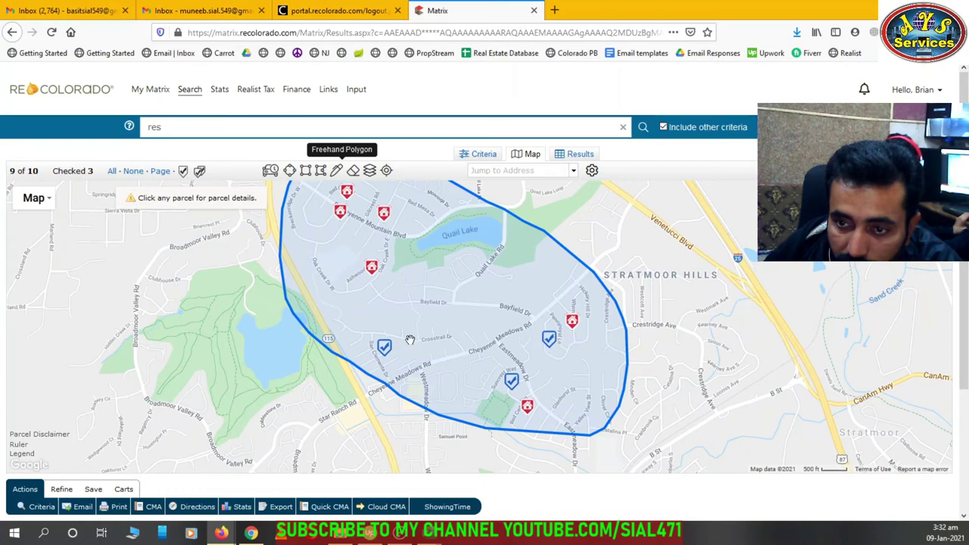
{"action": "mouse_move", "coordinate": [386, 355]}
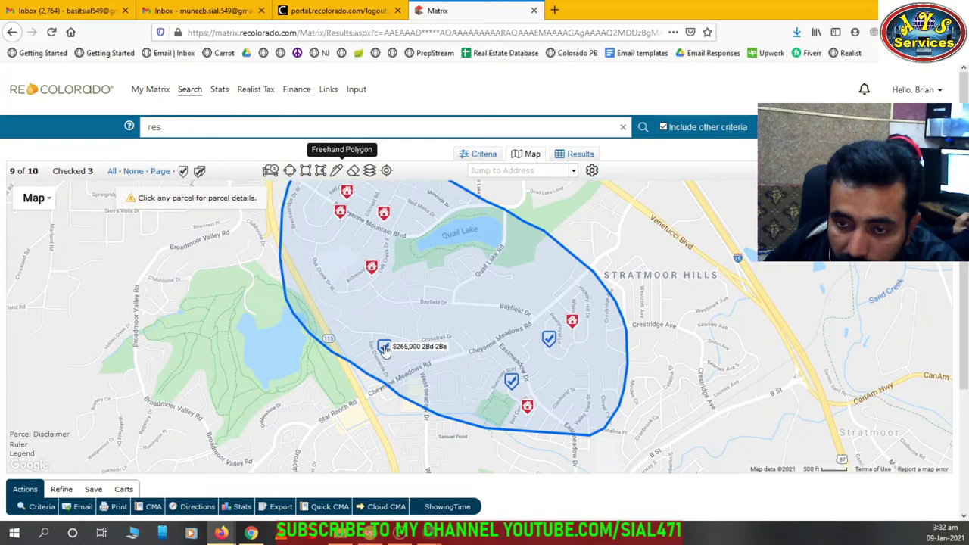
{"action": "mouse_move", "coordinate": [510, 385]}
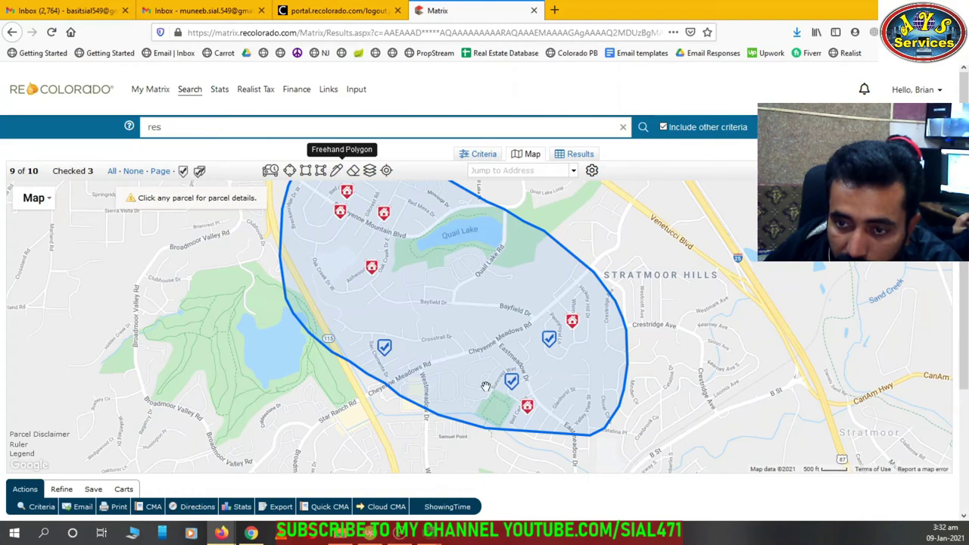
{"action": "scroll", "coordinate": [484, 382], "scroll_direction": "up", "scroll_amount": 1}
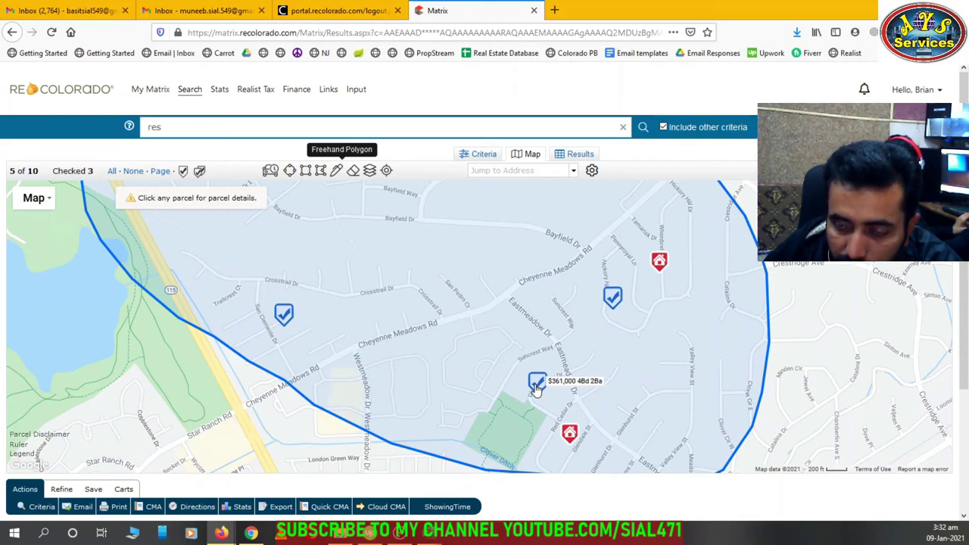
{"action": "left_click", "coordinate": [580, 155]}
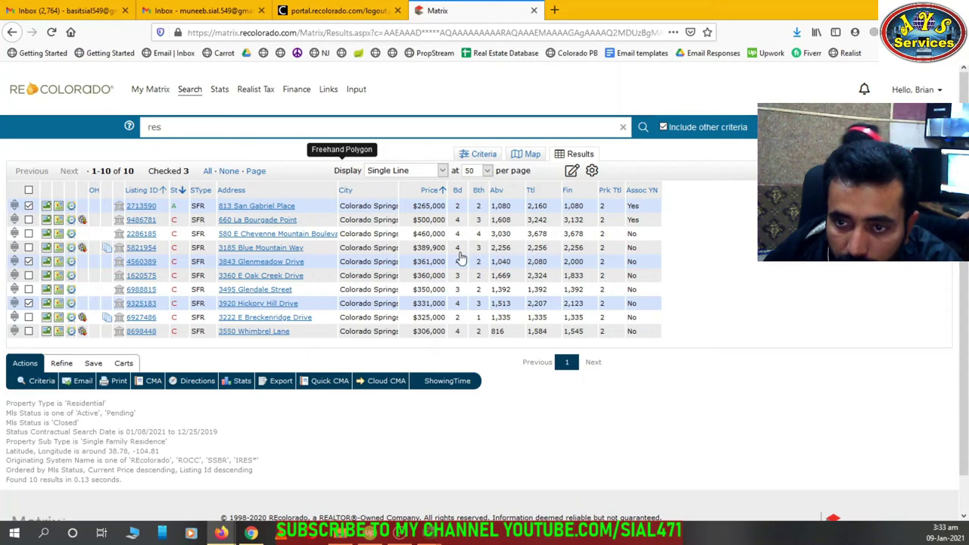
{"action": "left_click", "coordinate": [46, 261]}
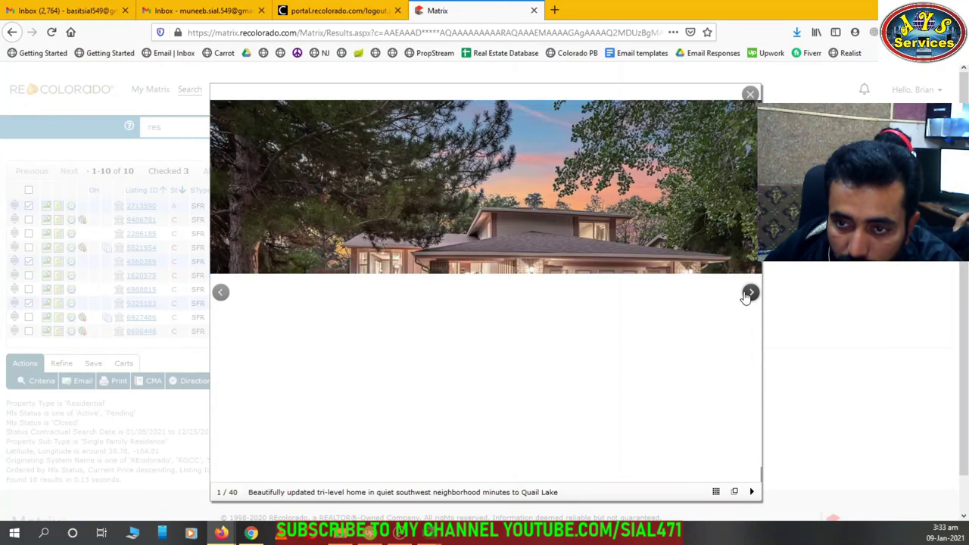
{"action": "left_click", "coordinate": [748, 295]}
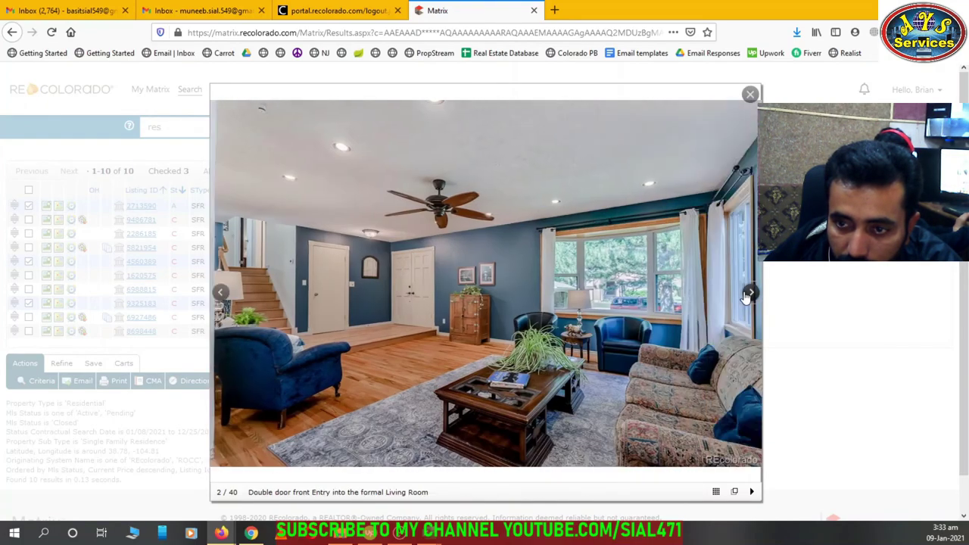
{"action": "left_click", "coordinate": [747, 295]}
{"action": "left_click", "coordinate": [748, 295]}
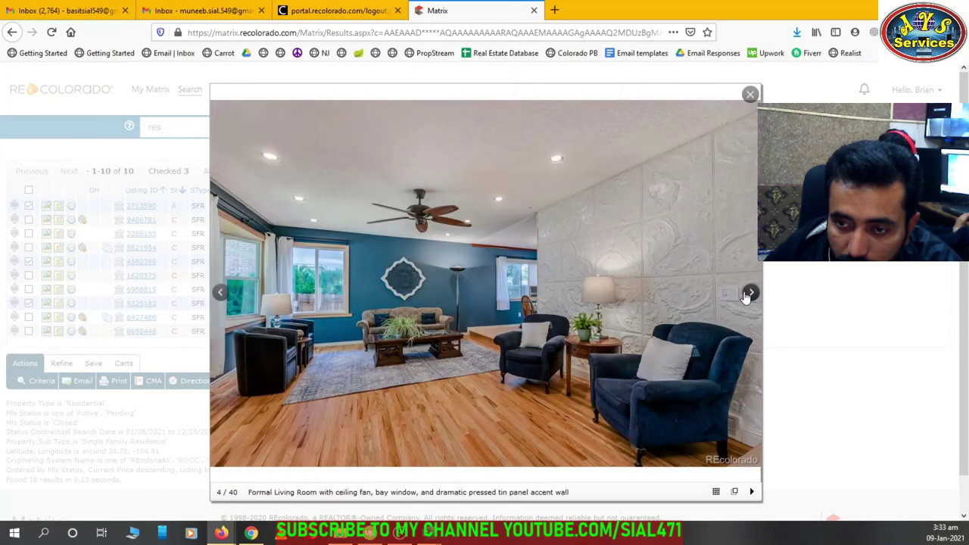
{"action": "left_click", "coordinate": [747, 294]}
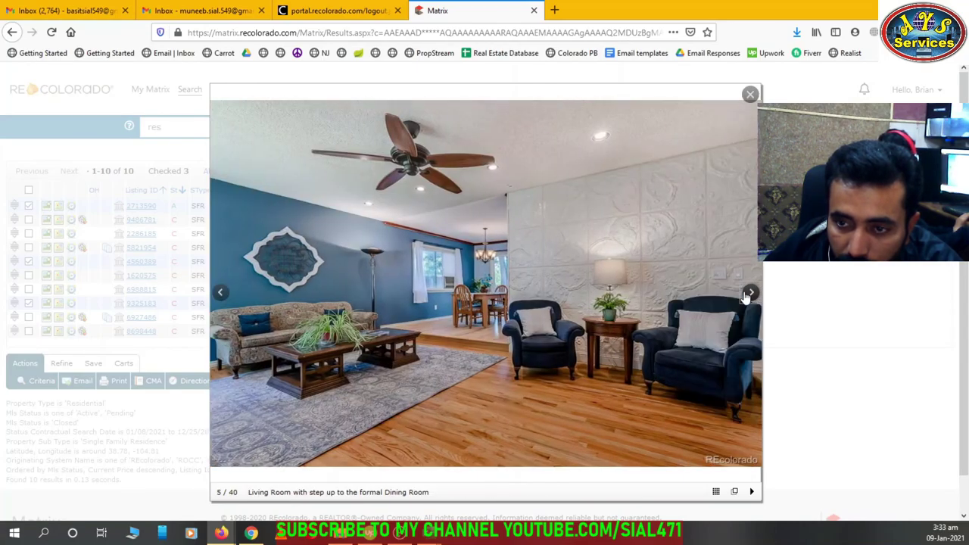
{"action": "left_click", "coordinate": [747, 295]}
{"action": "left_click", "coordinate": [748, 294]}
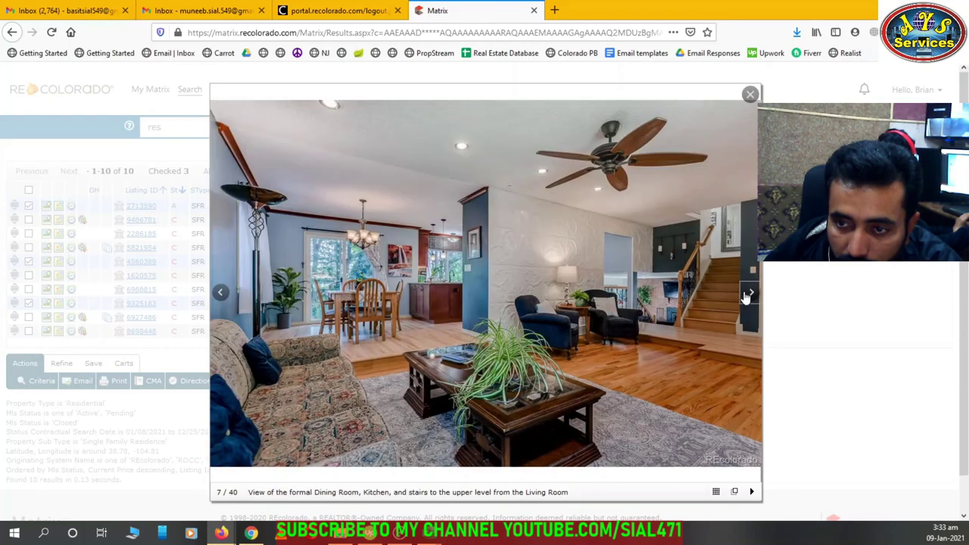
{"action": "left_click", "coordinate": [748, 294]}
{"action": "left_click", "coordinate": [748, 294]}
{"action": "left_click", "coordinate": [748, 295]}
{"action": "left_click", "coordinate": [748, 295]}
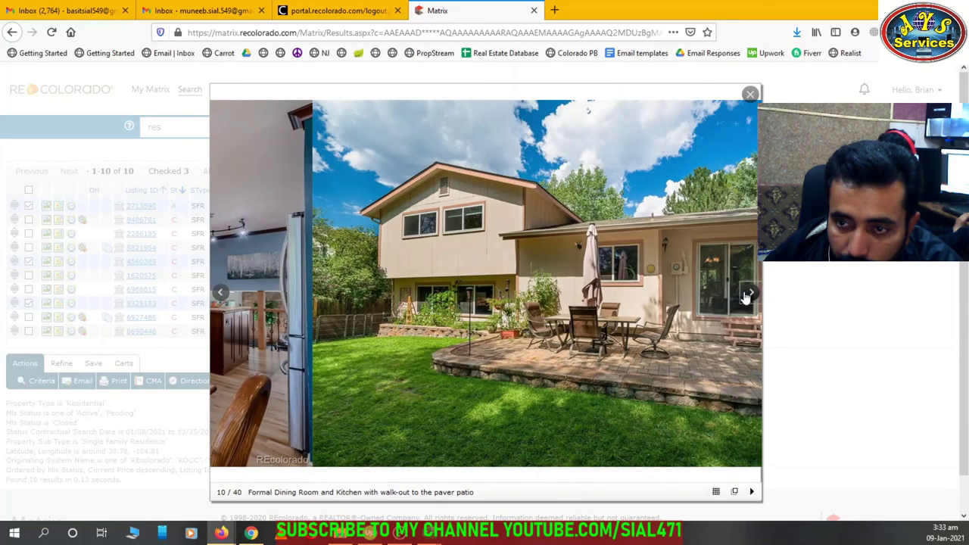
{"action": "left_click", "coordinate": [748, 294]}
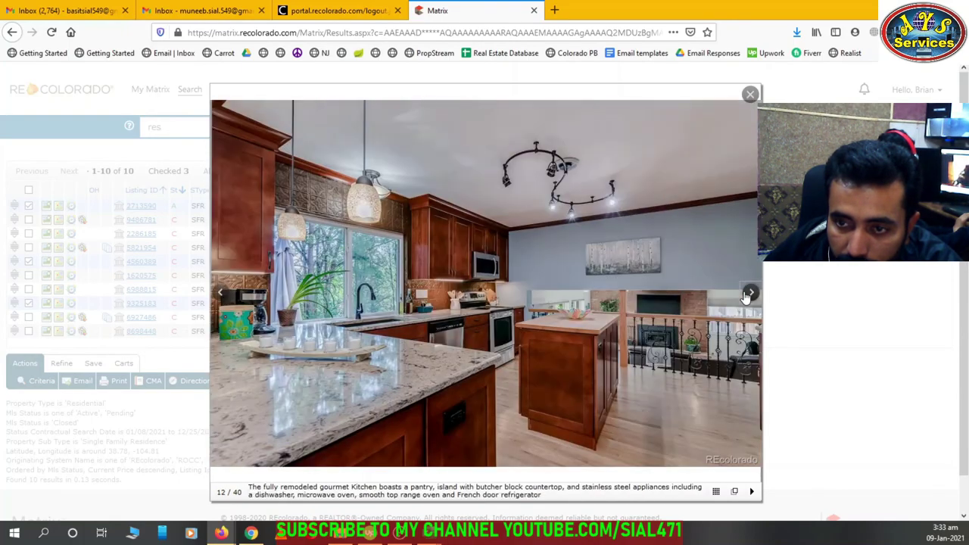
{"action": "left_click", "coordinate": [748, 294]}
{"action": "left_click", "coordinate": [748, 294]}
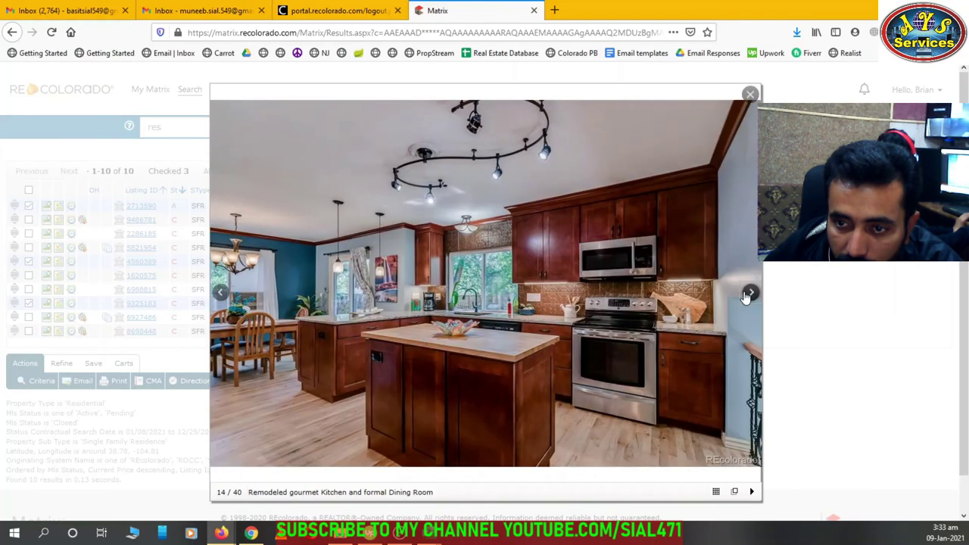
{"action": "left_click", "coordinate": [748, 294]}
{"action": "left_click", "coordinate": [748, 294]}
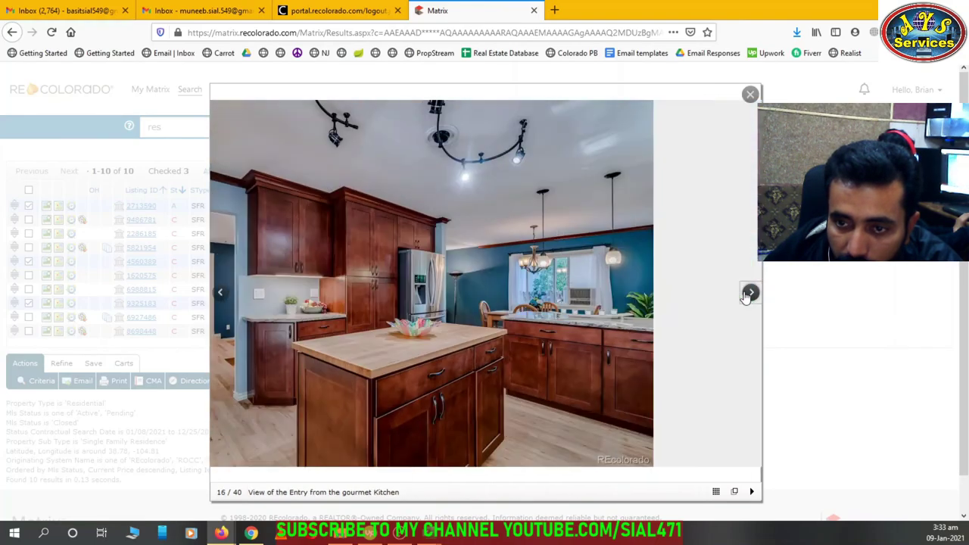
{"action": "left_click", "coordinate": [748, 295]}
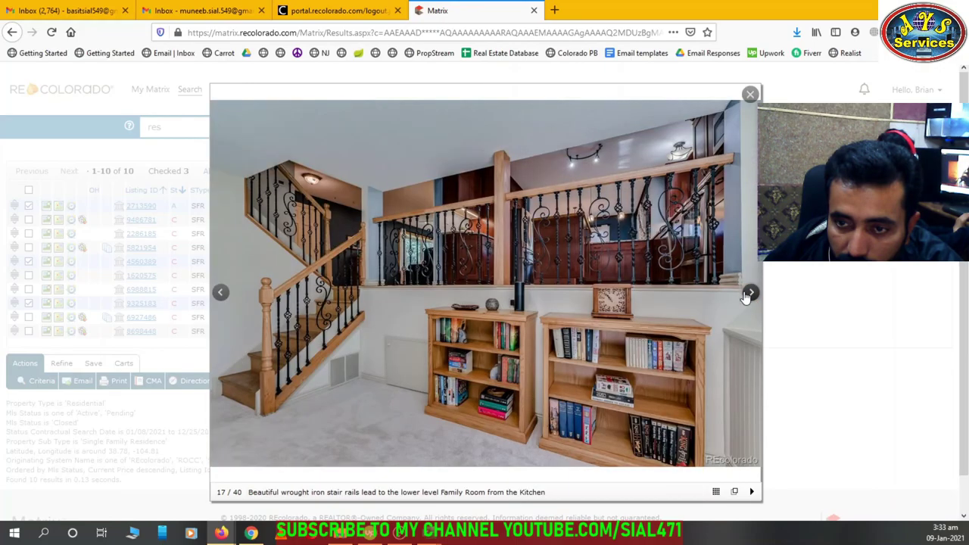
{"action": "left_click", "coordinate": [748, 294]}
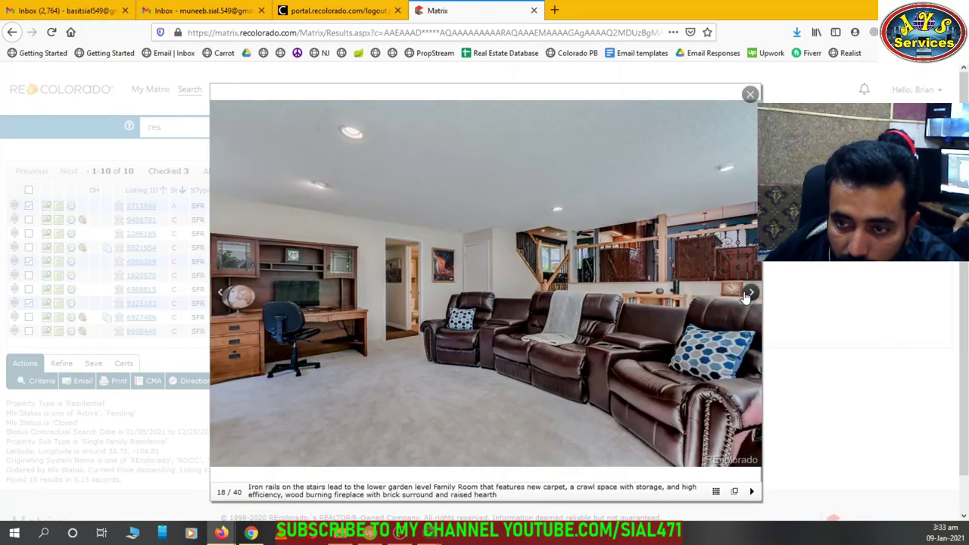
{"action": "left_click", "coordinate": [747, 294]}
{"action": "left_click", "coordinate": [747, 294]}
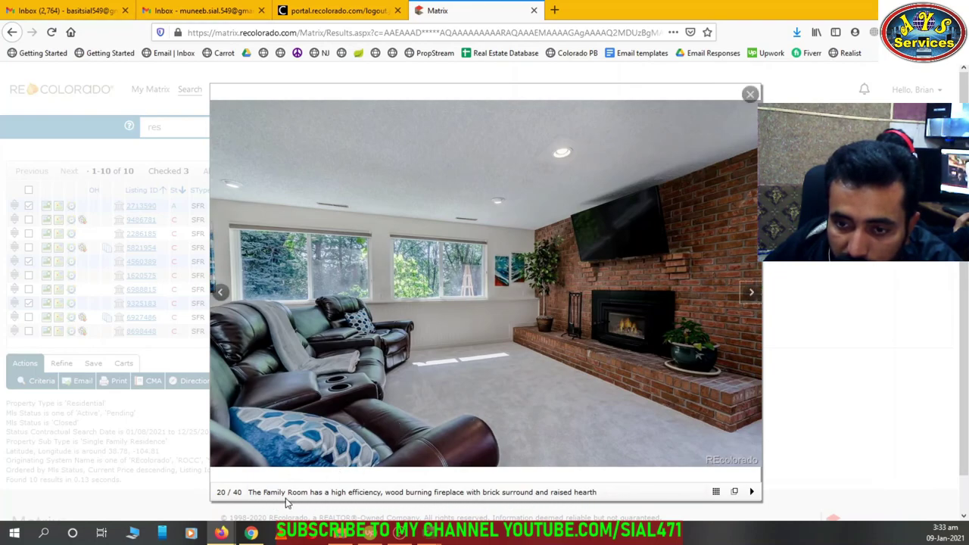
{"action": "left_click", "coordinate": [747, 295]}
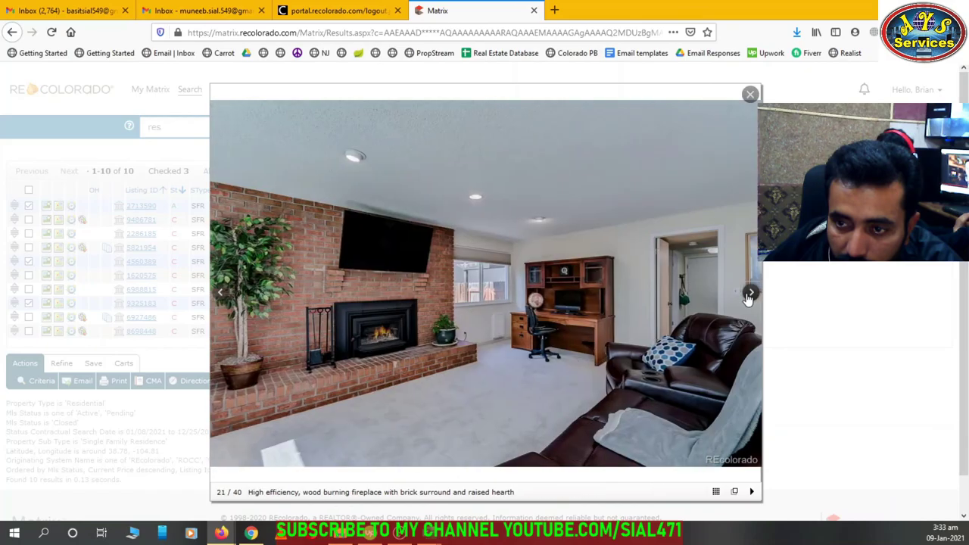
{"action": "left_click", "coordinate": [749, 294]}
{"action": "left_click", "coordinate": [749, 293]}
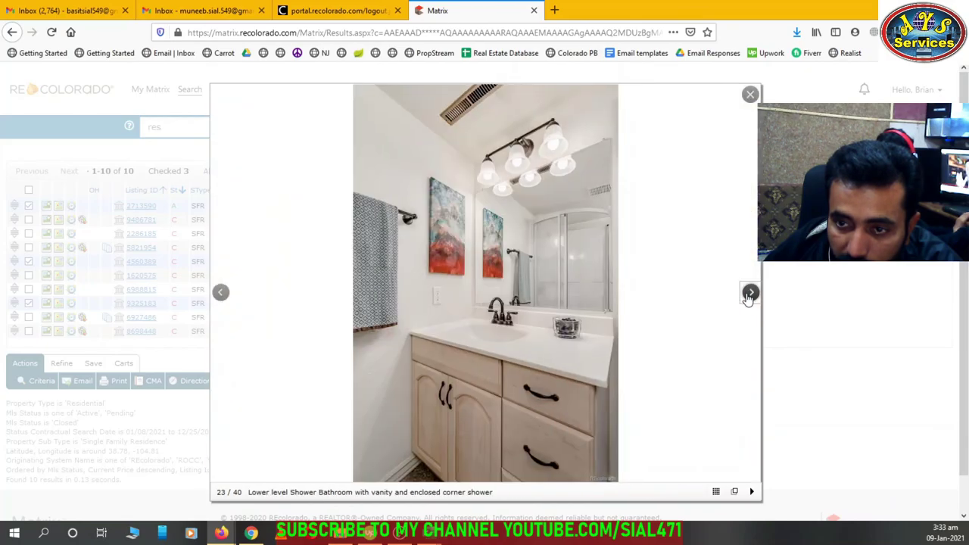
{"action": "left_click", "coordinate": [749, 294]}
{"action": "left_click", "coordinate": [749, 294]}
{"action": "left_click", "coordinate": [749, 294]}
{"action": "left_click", "coordinate": [749, 293]}
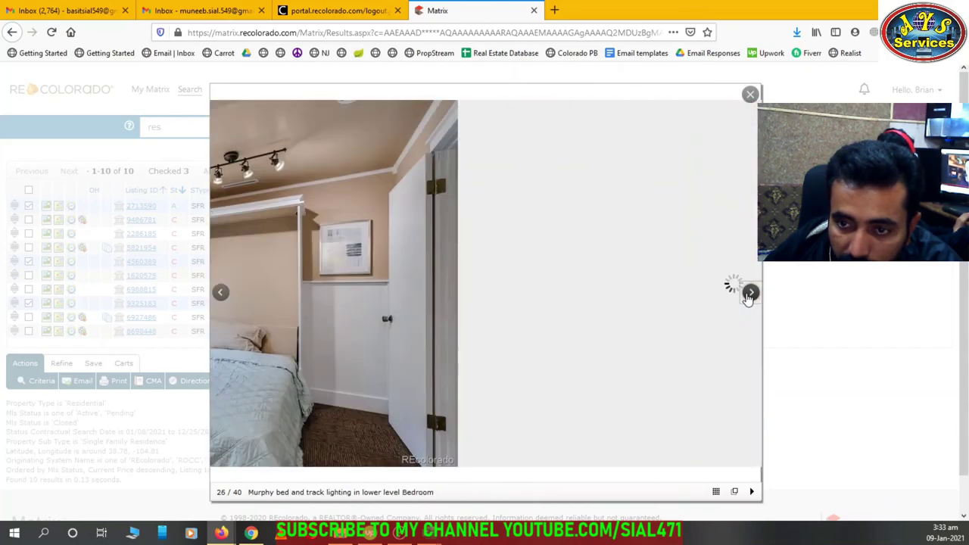
{"action": "left_click", "coordinate": [749, 293]}
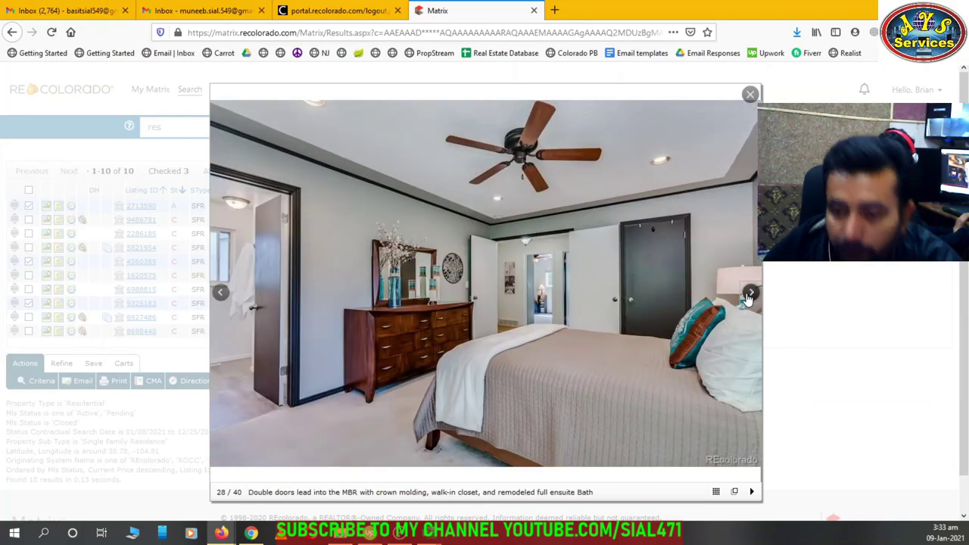
{"action": "left_click", "coordinate": [749, 293]}
{"action": "left_click", "coordinate": [750, 293]}
{"action": "left_click", "coordinate": [749, 294]}
{"action": "left_click", "coordinate": [749, 294]}
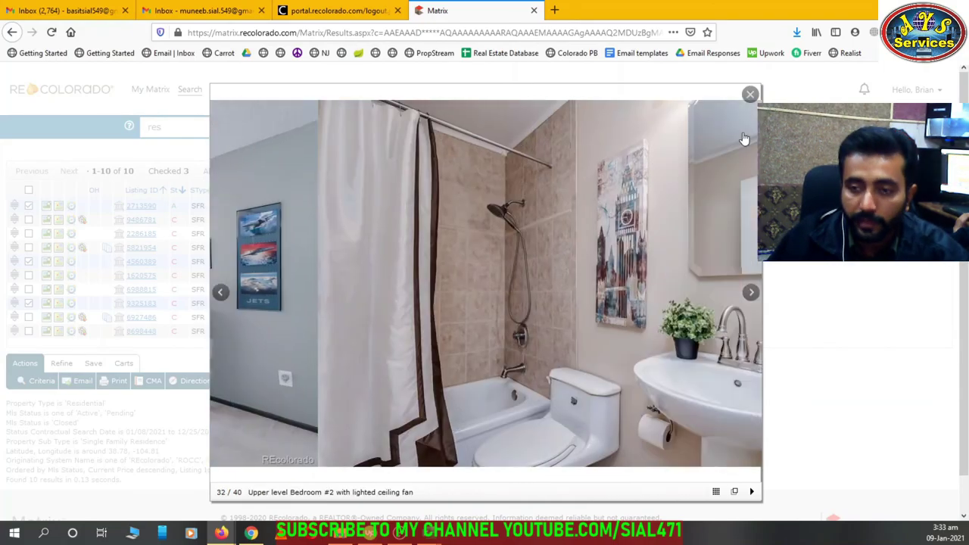
{"action": "left_click", "coordinate": [748, 97]}
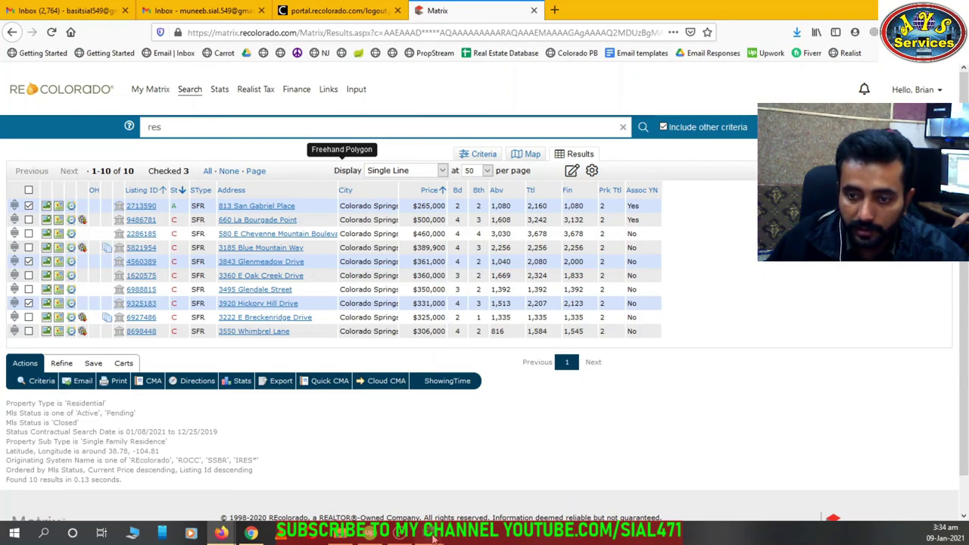
{"action": "mouse_move", "coordinate": [432, 534]}
{"action": "left_click", "coordinate": [475, 488]}
{"action": "left_click", "coordinate": [344, 285]}
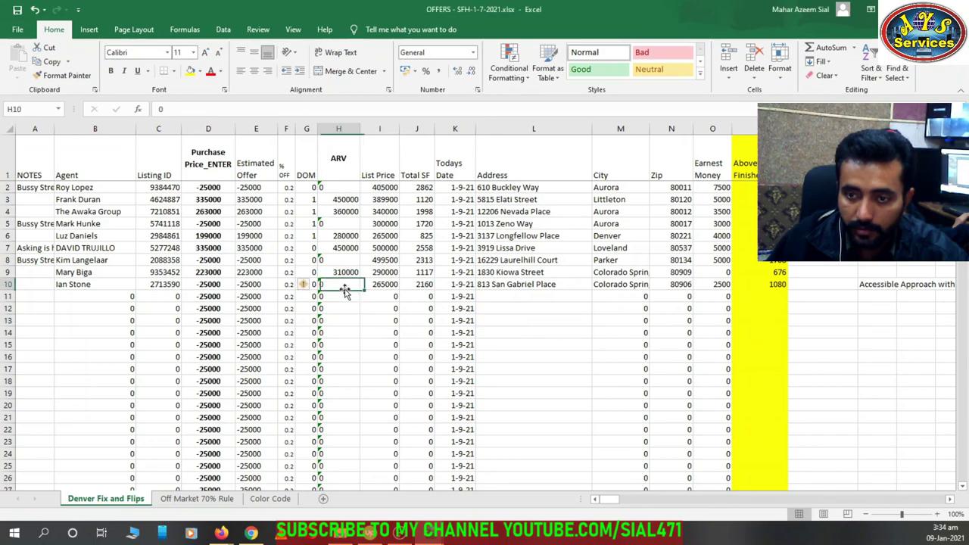
{"action": "type", "text": "3400"}
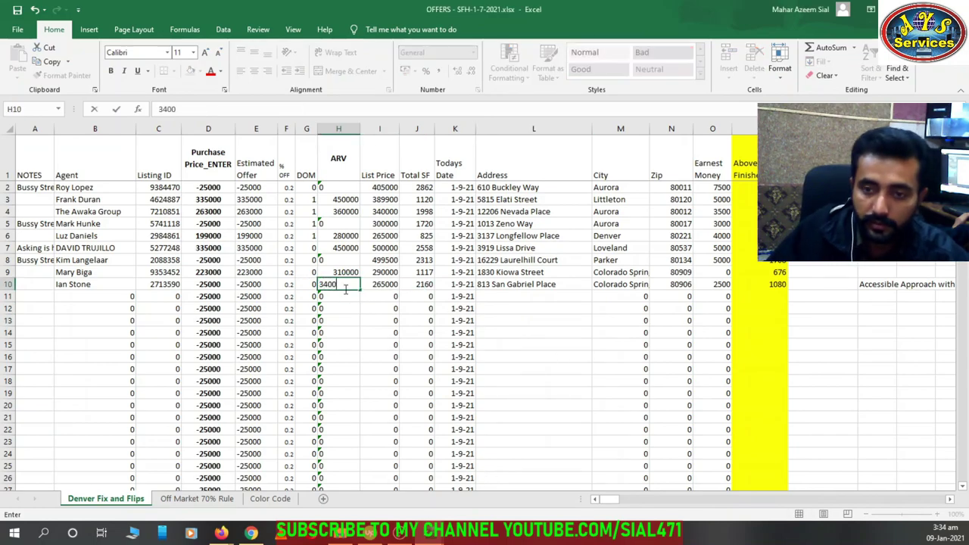
{"action": "type", "text": "00"}
{"action": "key", "text": "Return"}
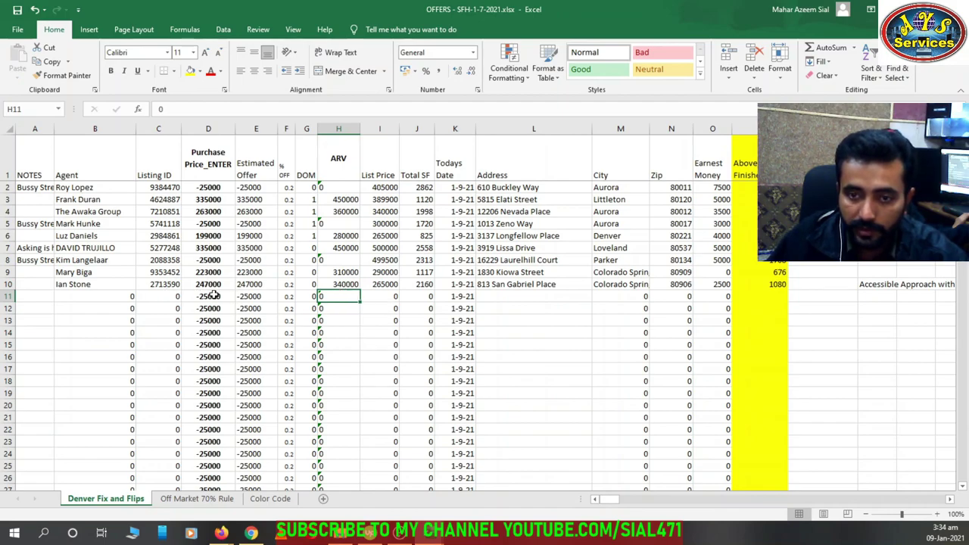
{"action": "left_click", "coordinate": [558, 332]}
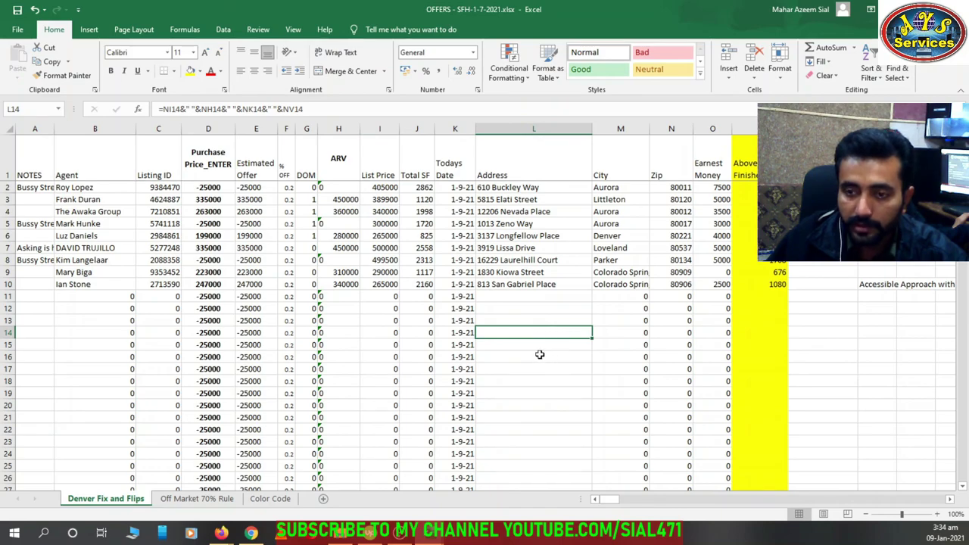